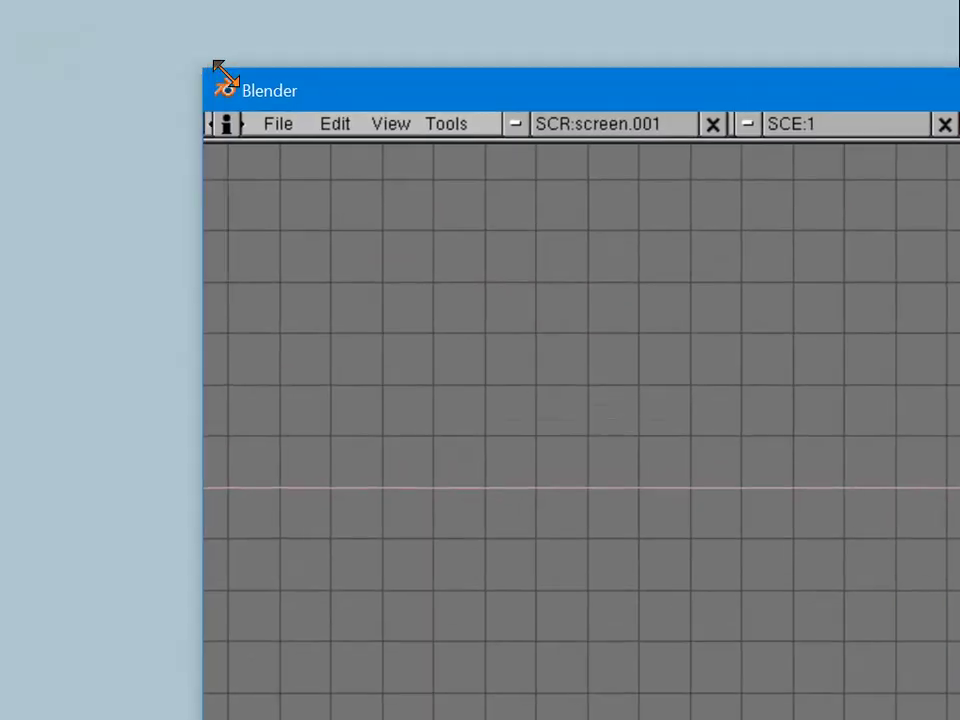
Step: Resize the program window to fit the recorded area and enlarge the 3D view above the render settings
drag(216, 62, 722, 270)
drag(959, 299, 529, 42)
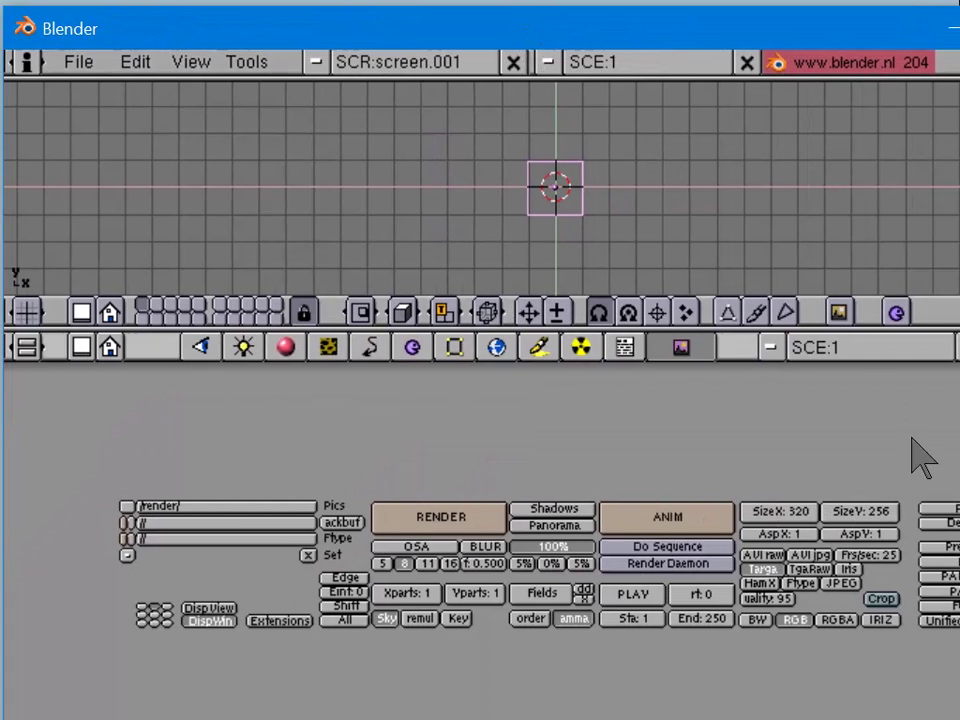
mouse_move(959, 719)
mouse_down()
mouse_move(959, 643)
mouse_move(945, 695)
mouse_move(951, 716)
mouse_up()
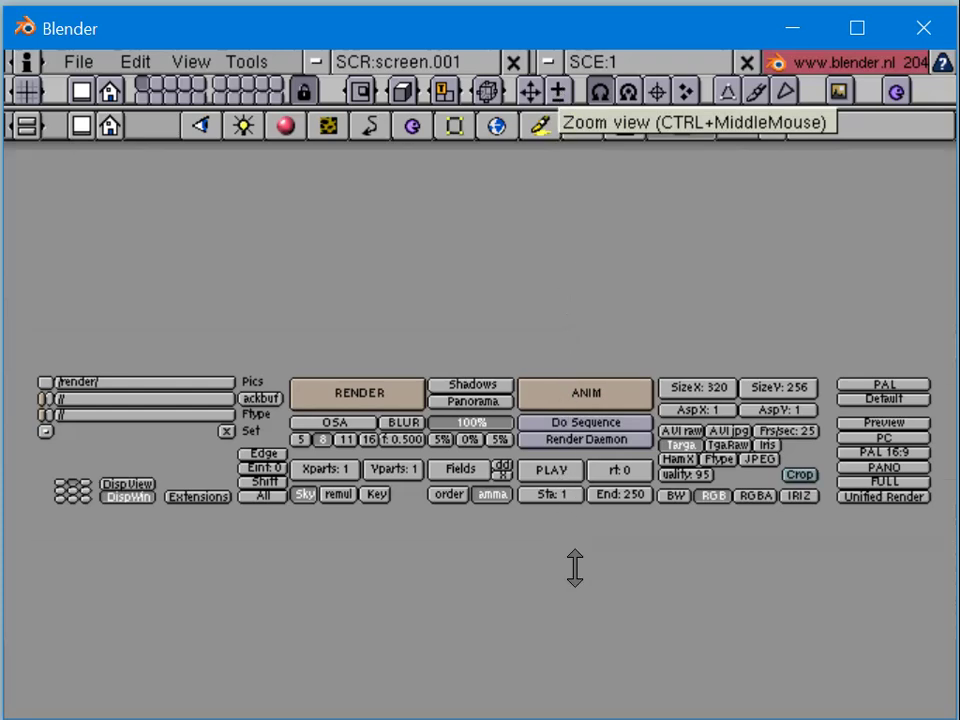
drag(575, 568, 578, 512)
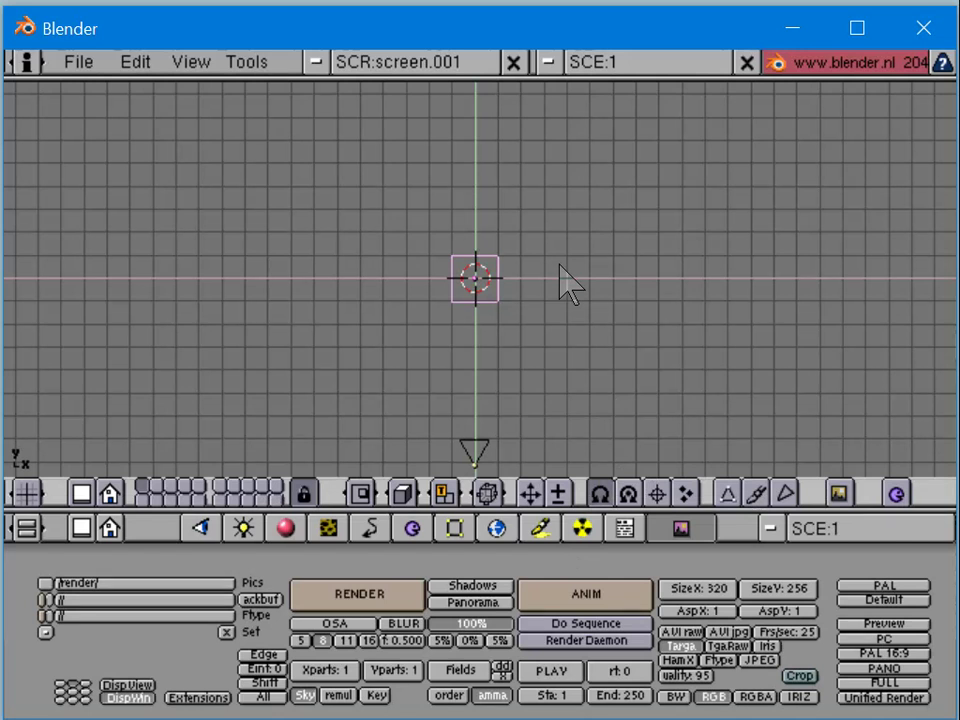
Step: Erase the default plane and add a text object at the origin
key(x)
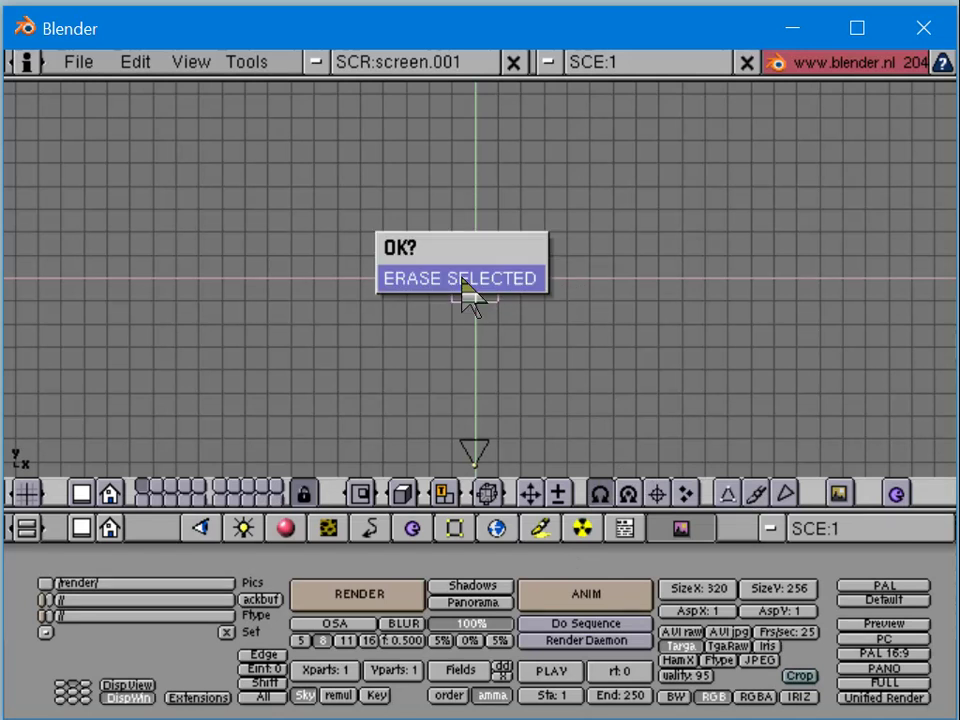
click(468, 290)
key(space)
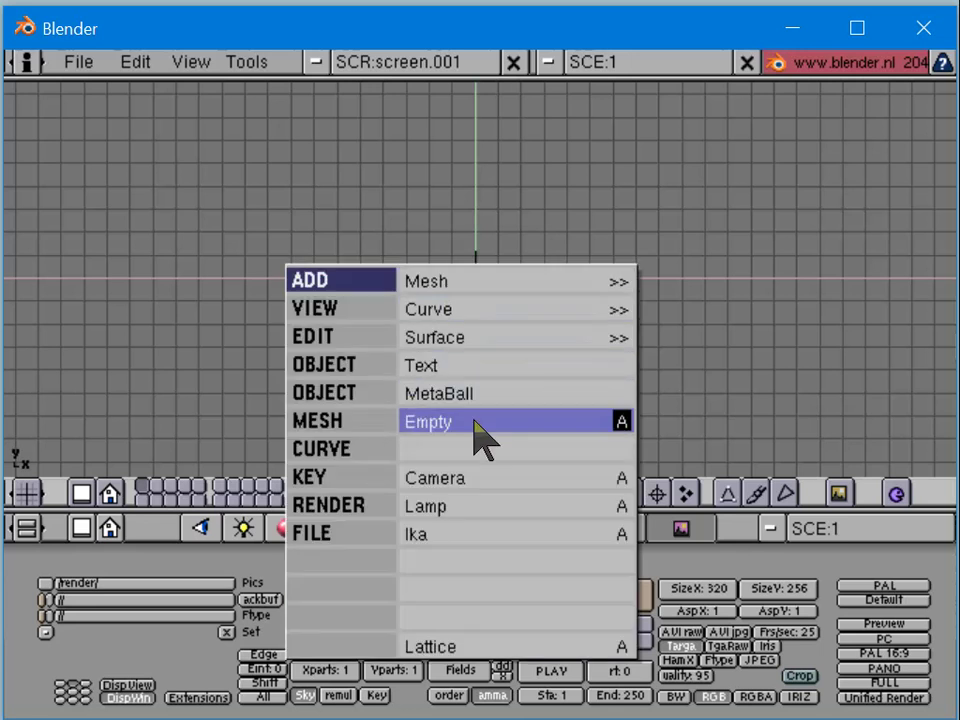
click(497, 373)
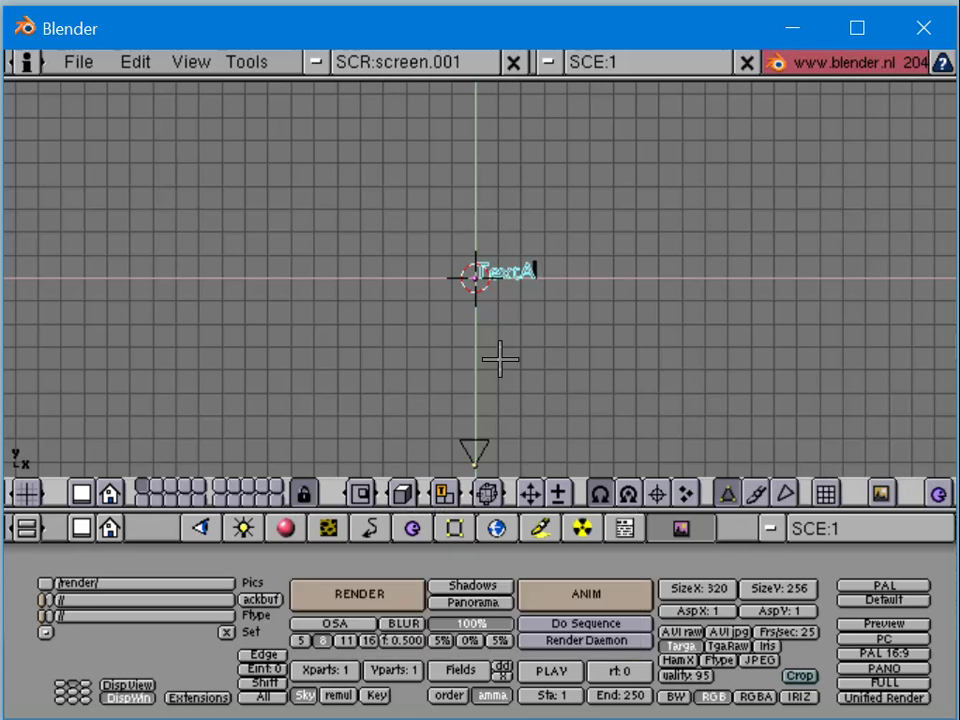
key(Tab)
key(x)
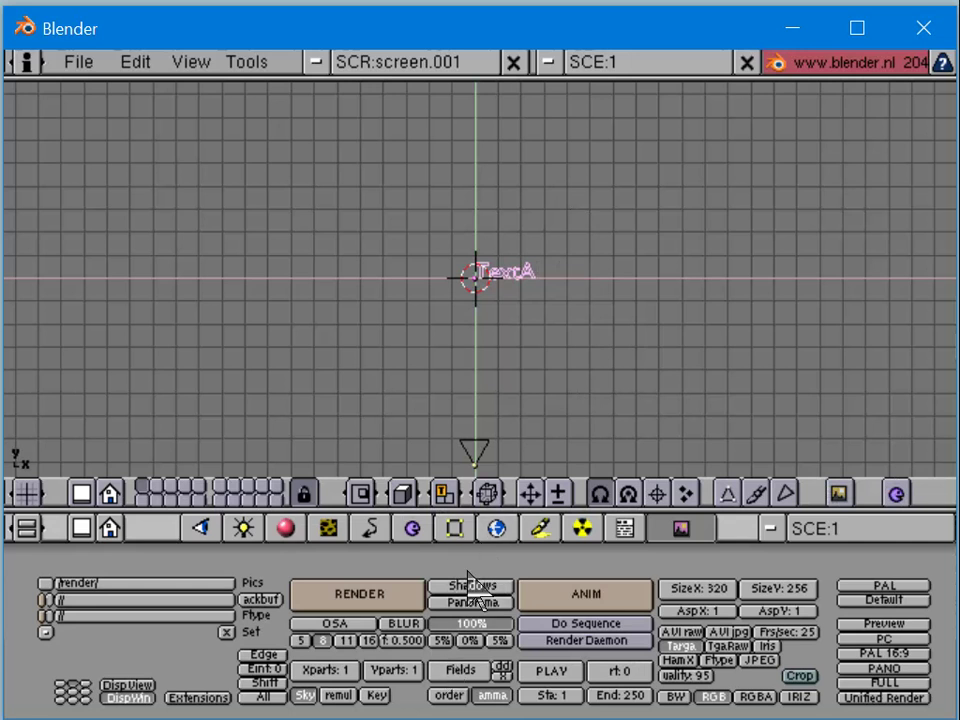
key(x)
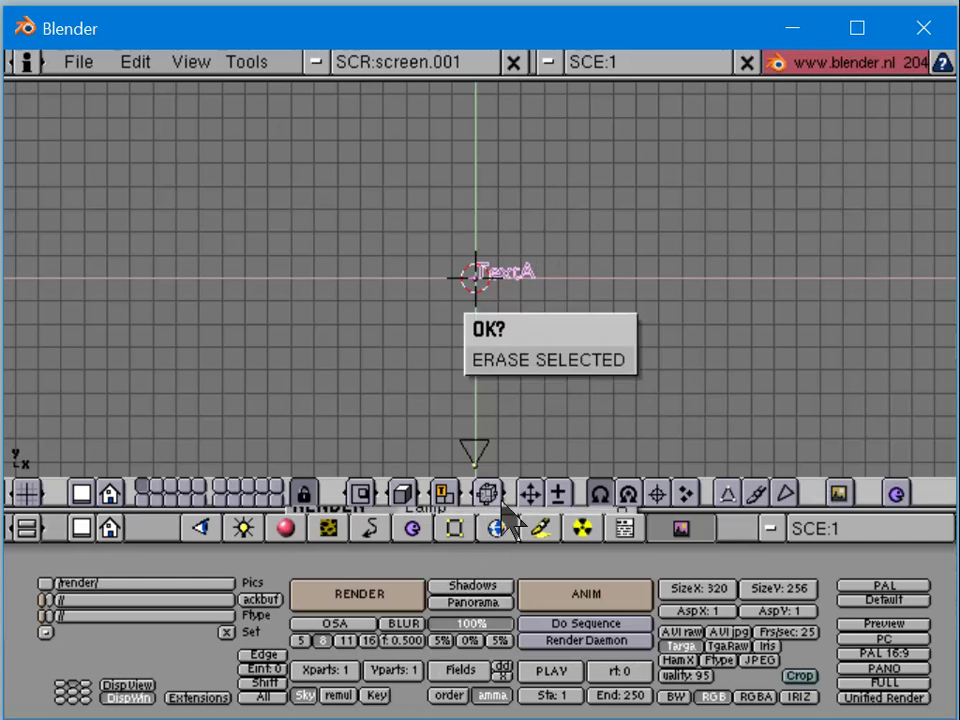
click(574, 220)
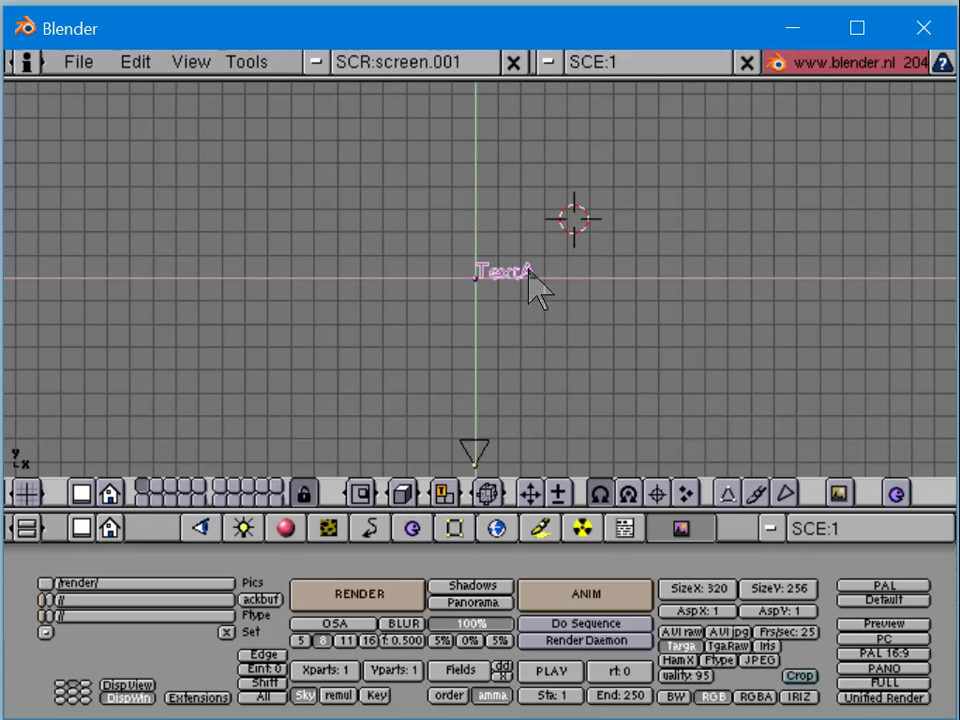
Step: Replace the text object's default content with "AltSpaceVRRulez" and leave edit mode
key(Tab)
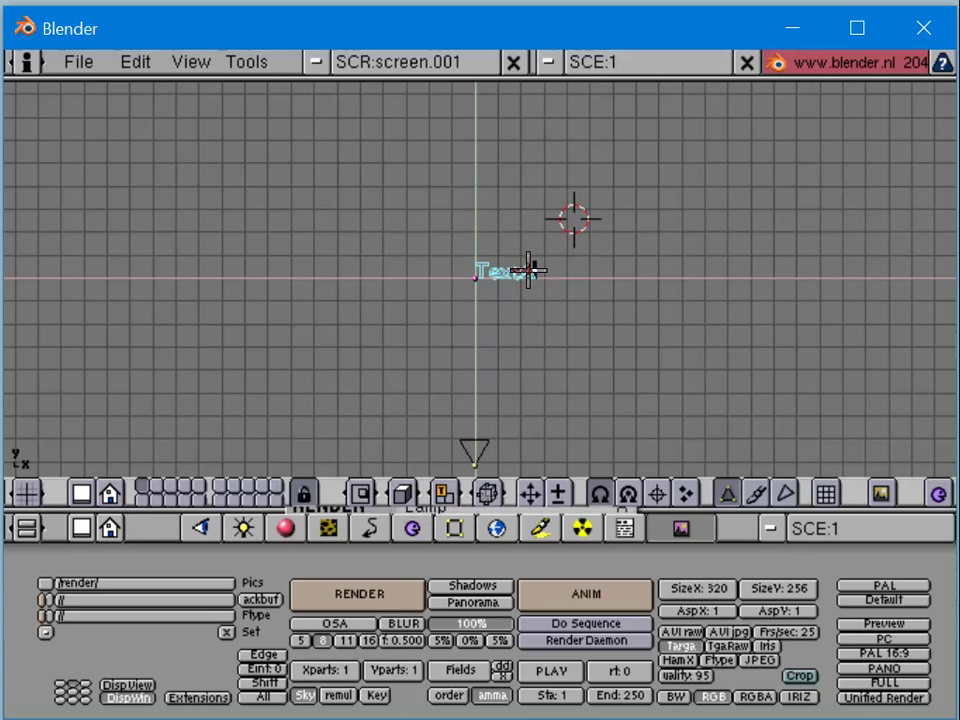
key(BackSpace)
key(BackSpace)
key(BackSpace)
key(BackSpace)
text(A)
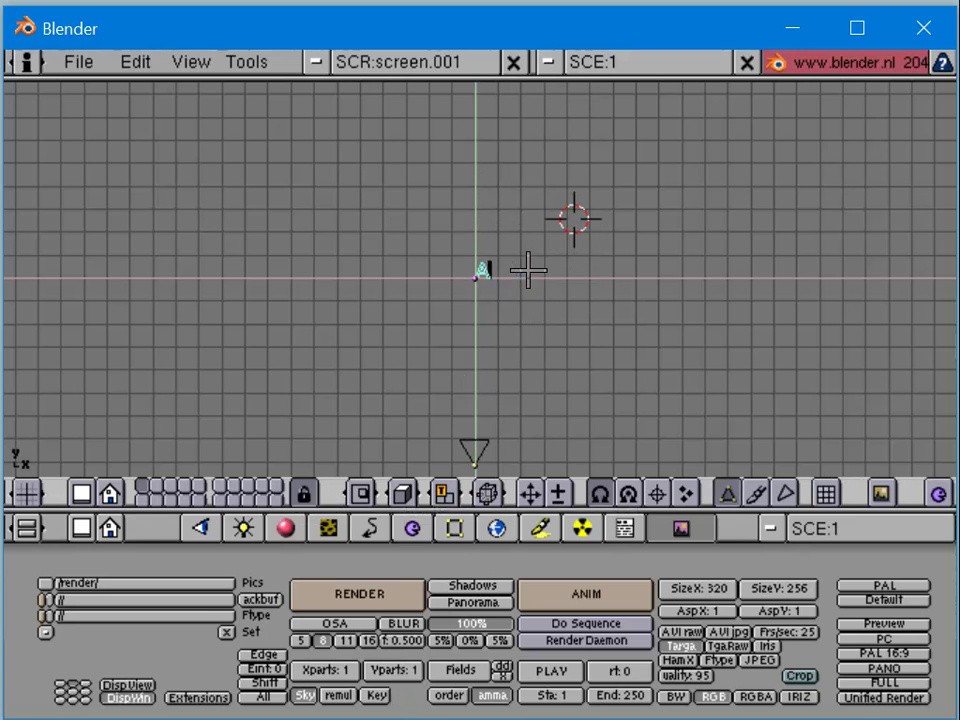
text(ltSpace)
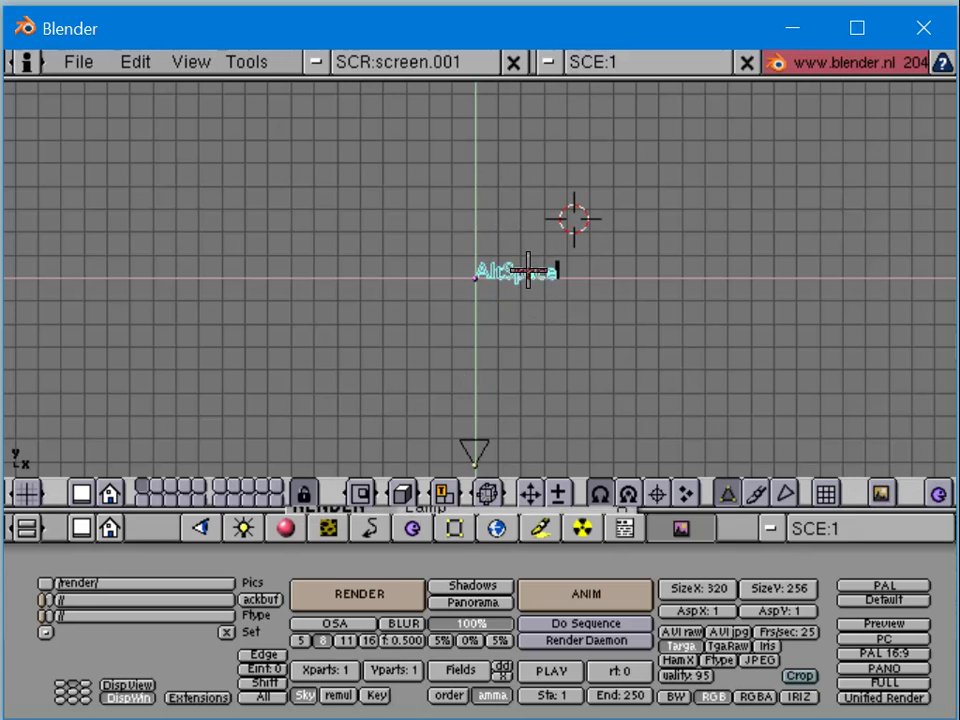
text(VRRulez)
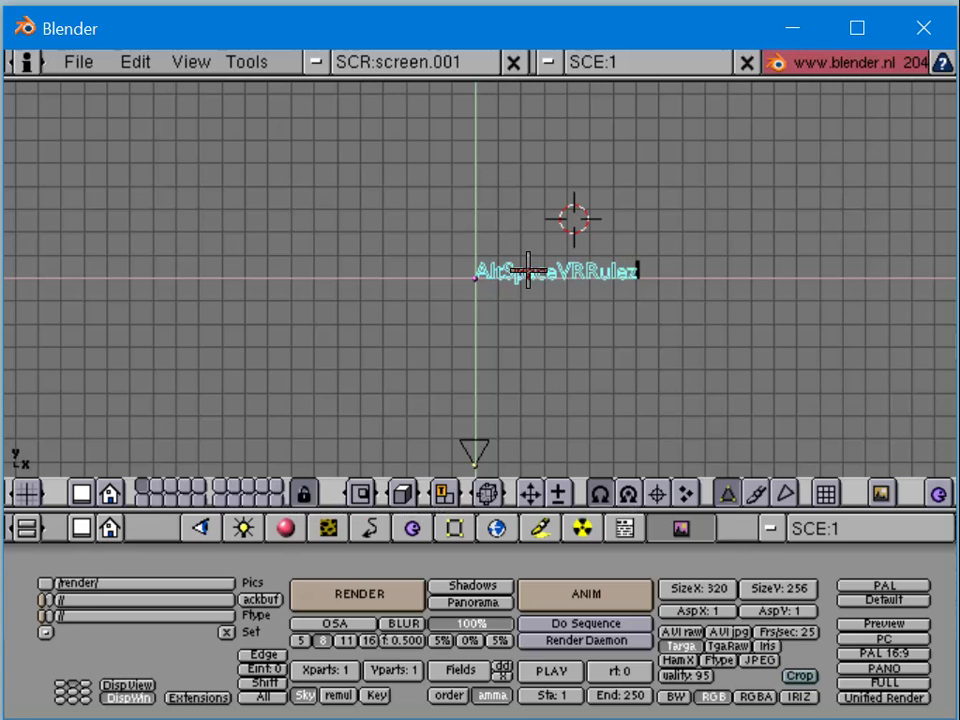
key(Return)
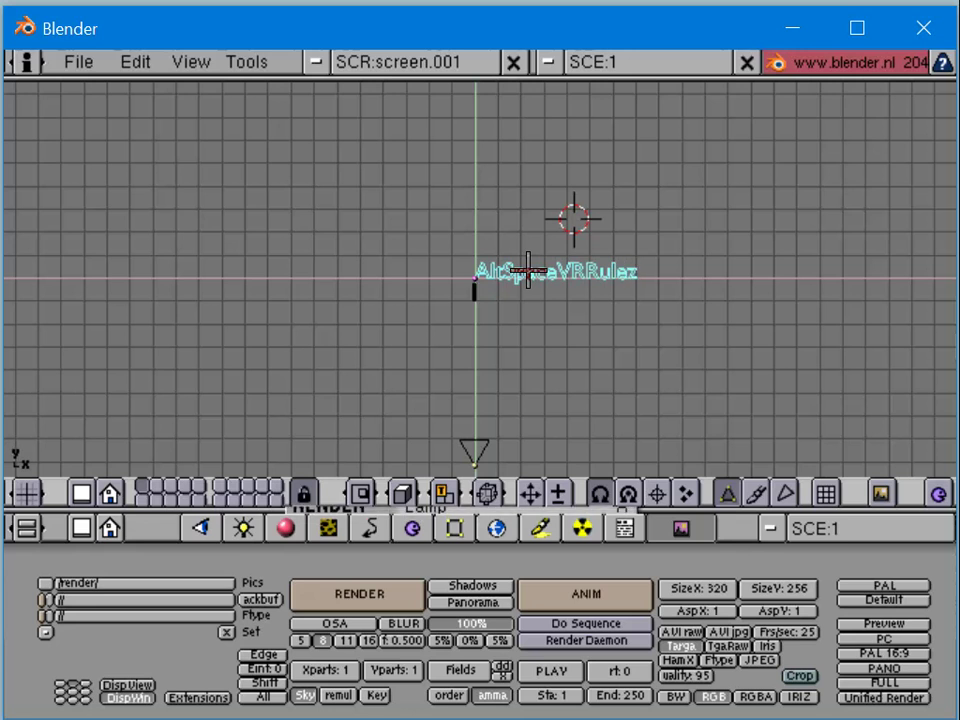
key(BackSpace)
key(Tab)
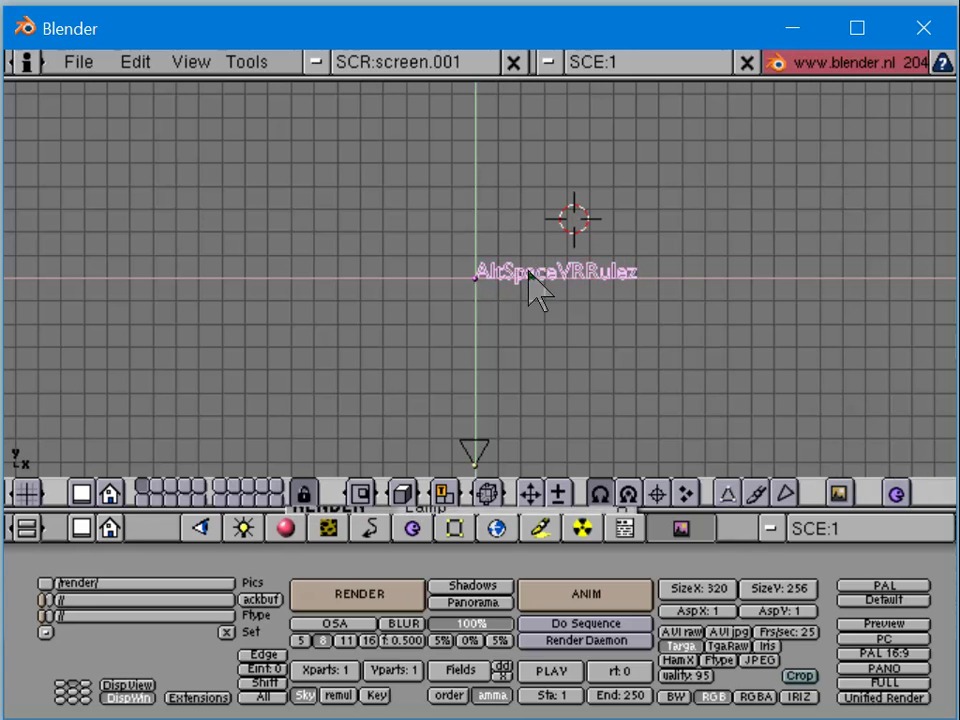
Step: Move the text in the negative X direction so it is centred on the world origin
key(g)
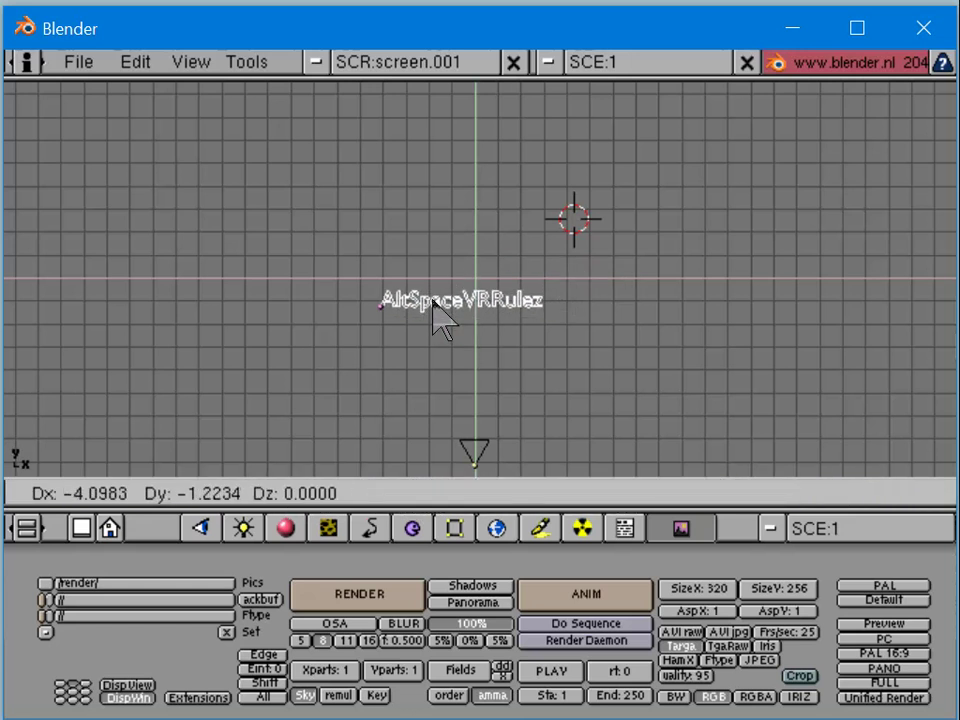
click(446, 282)
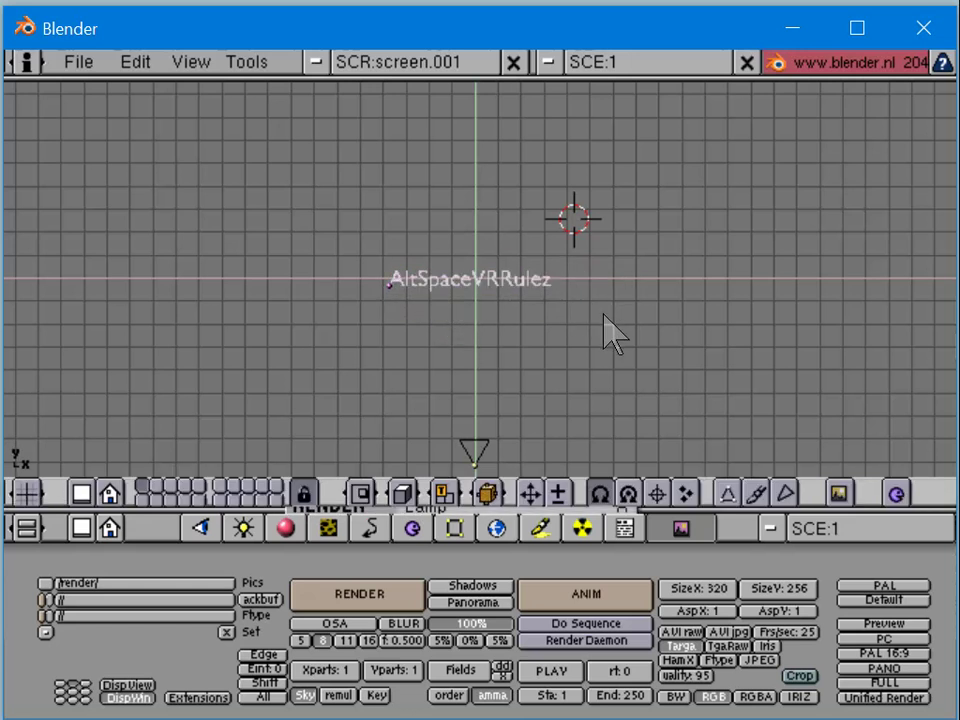
key(Tab)
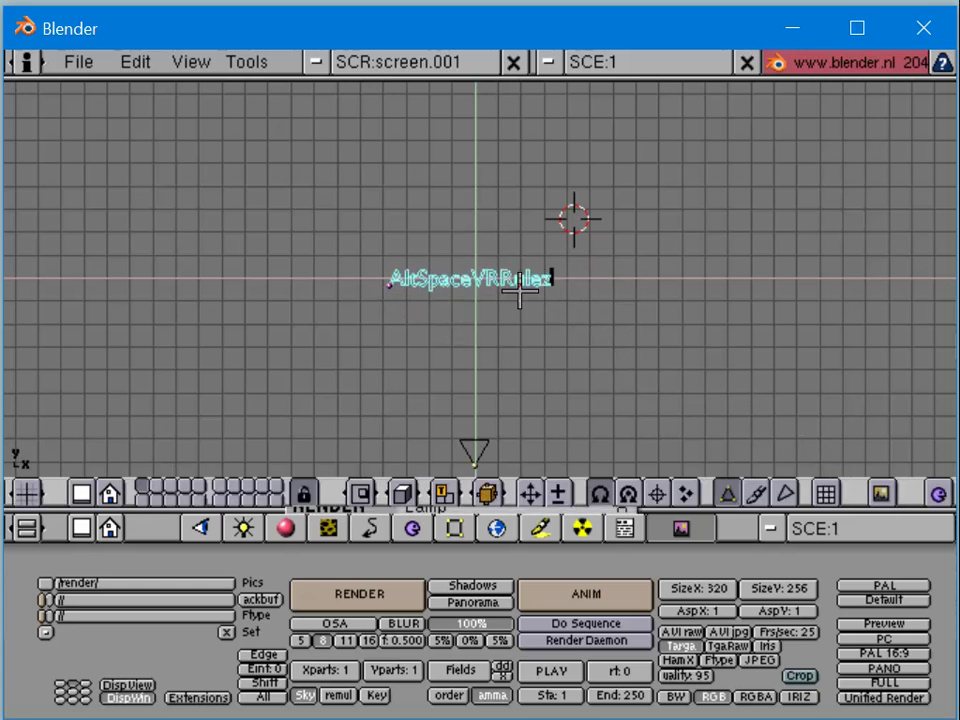
key(Tab)
key(s)
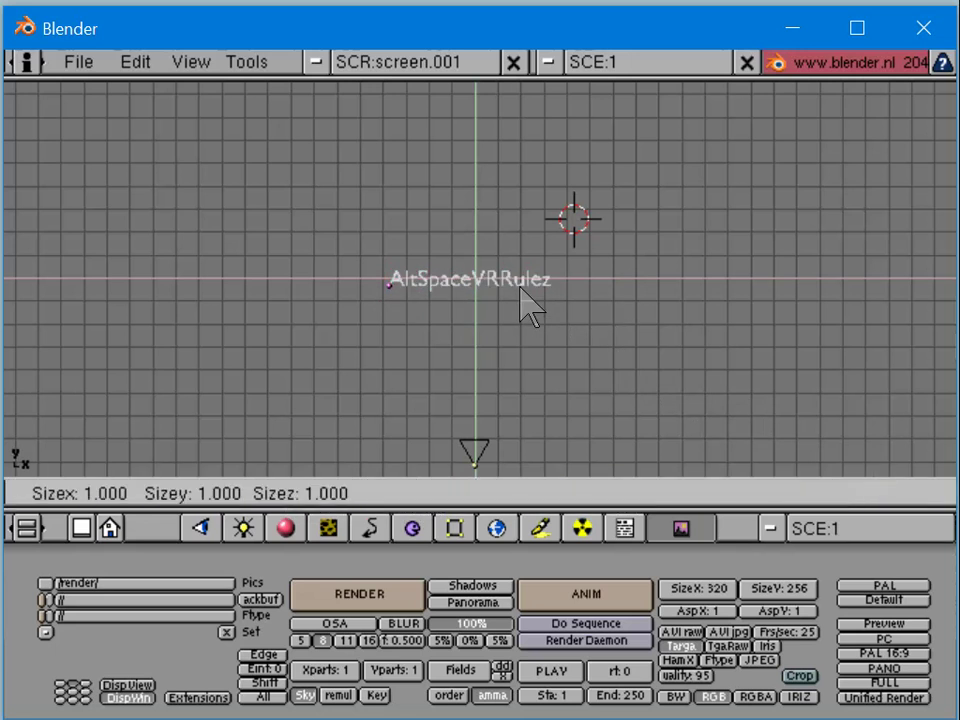
key(Escape)
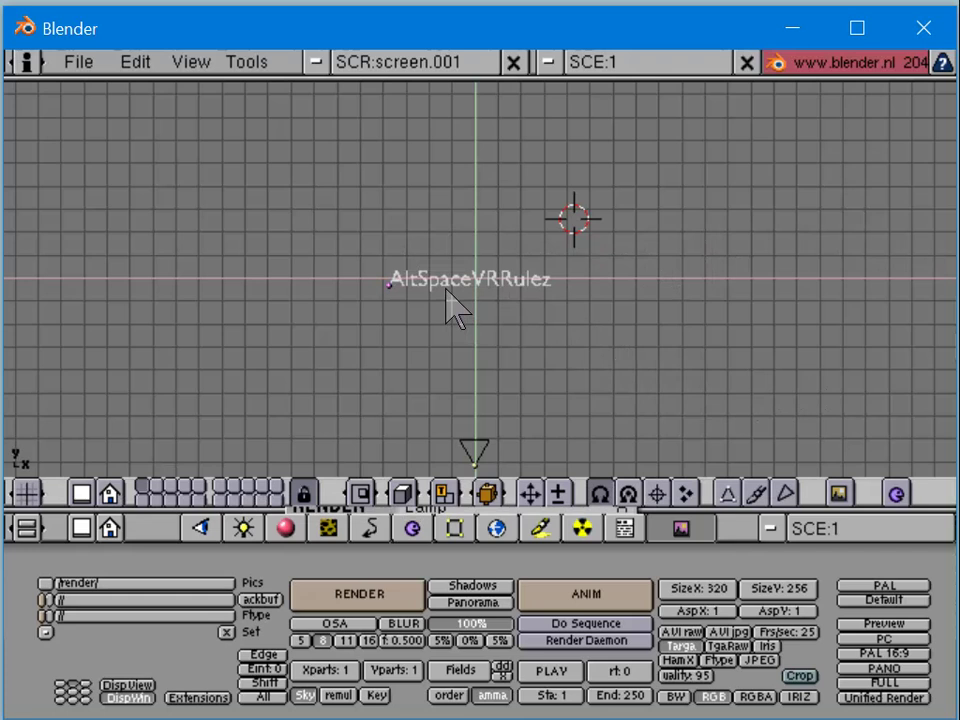
Step: Scale the text up to about 3.5 times its size and centre it on the origin again
key(s)
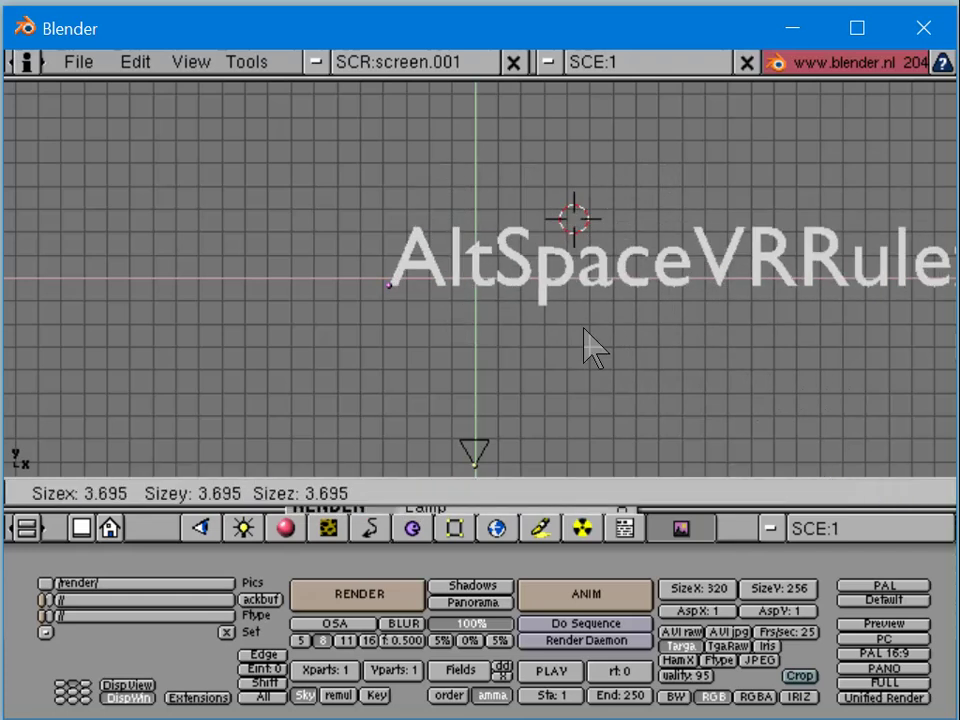
click(585, 345)
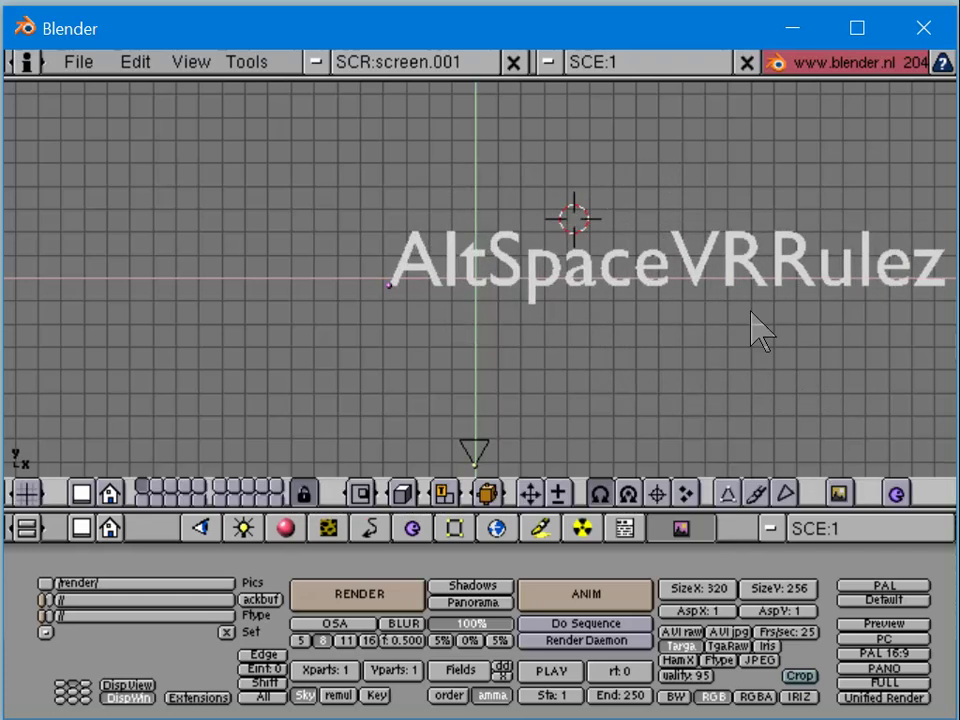
key(g)
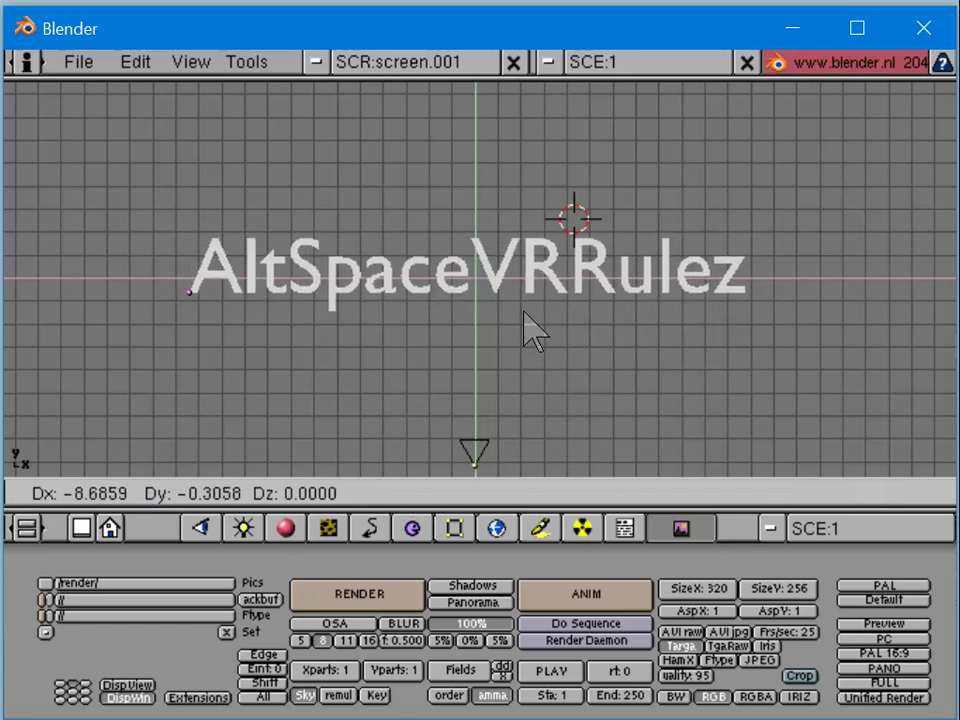
click(534, 334)
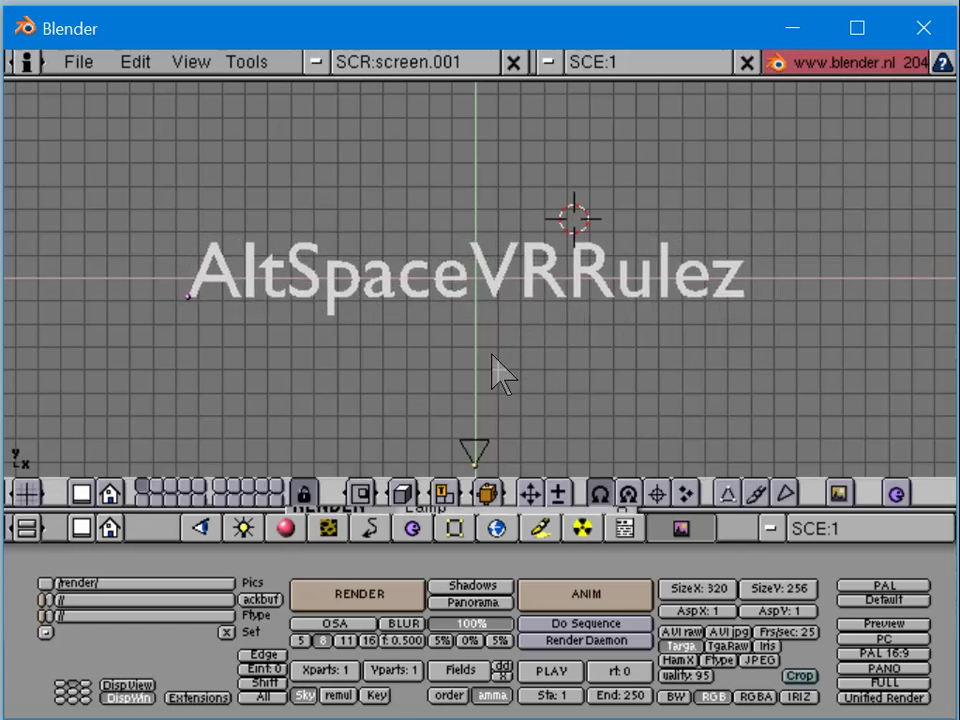
Step: Convert the text object to a curve and the curve to a mesh
key(alt+c)
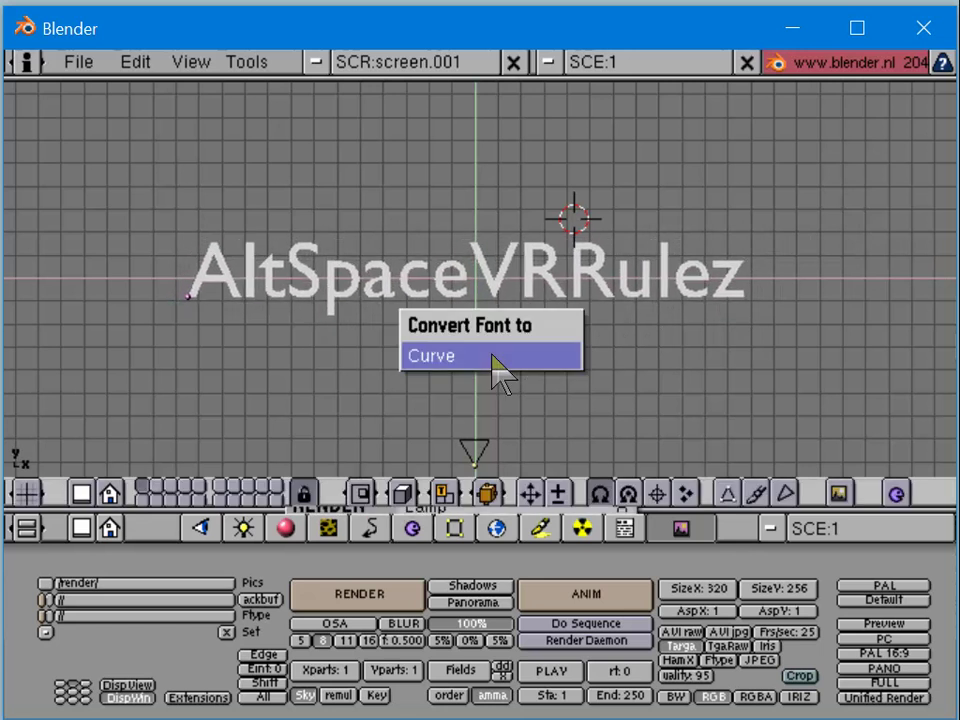
click(492, 356)
key(alt+c)
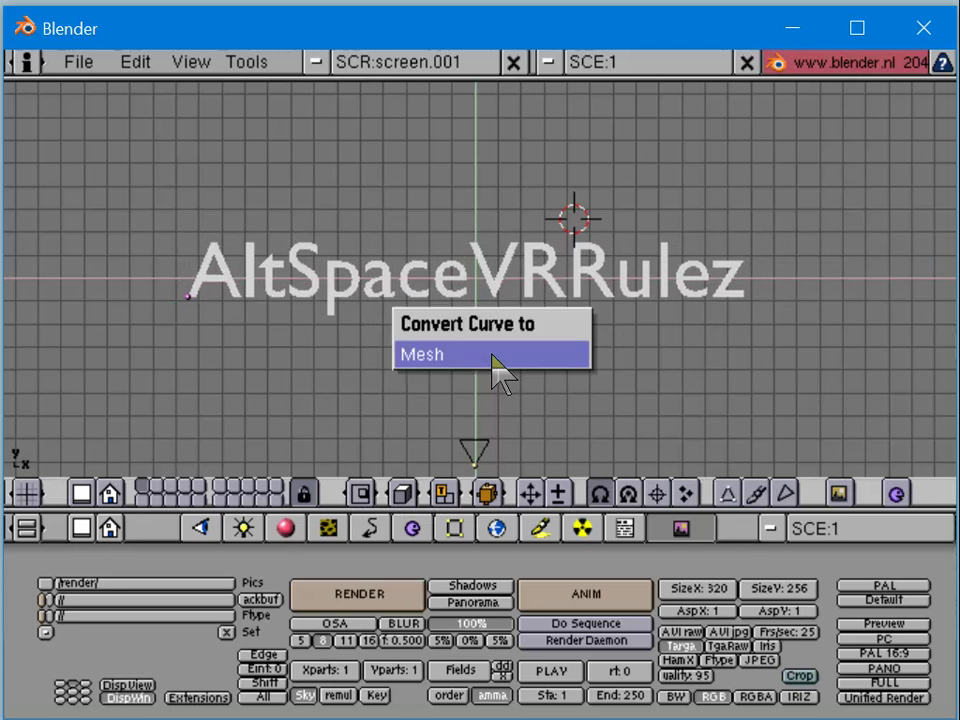
click(492, 356)
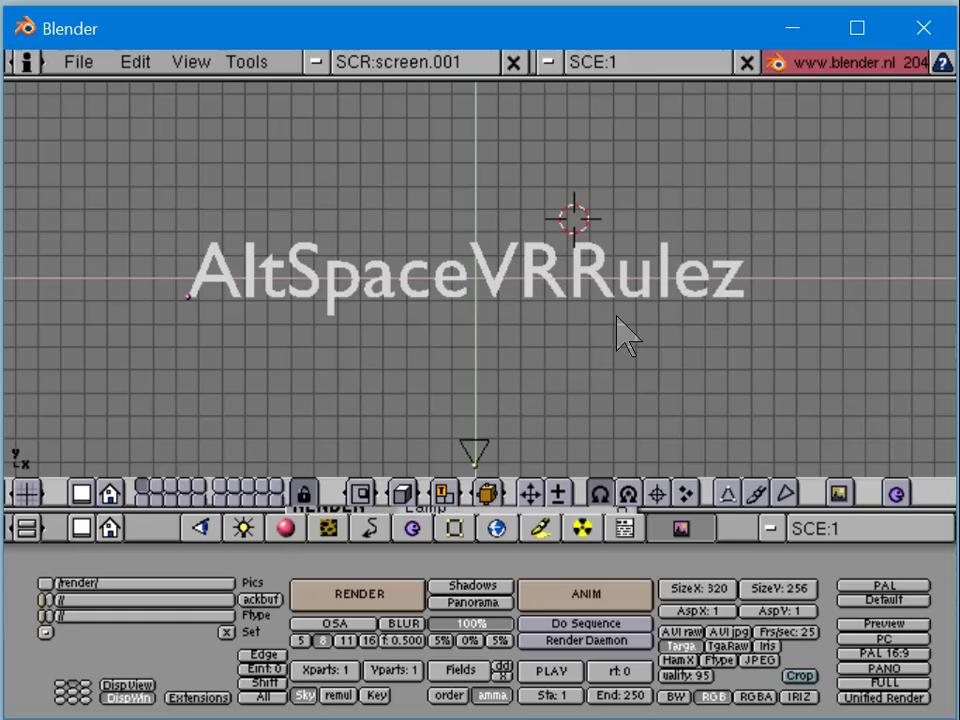
Step: Extrude all vertices of the text mesh a short distance in the negative Z direction and leave edit mode
middle_drag(686, 311, 472, 293)
key(Tab)
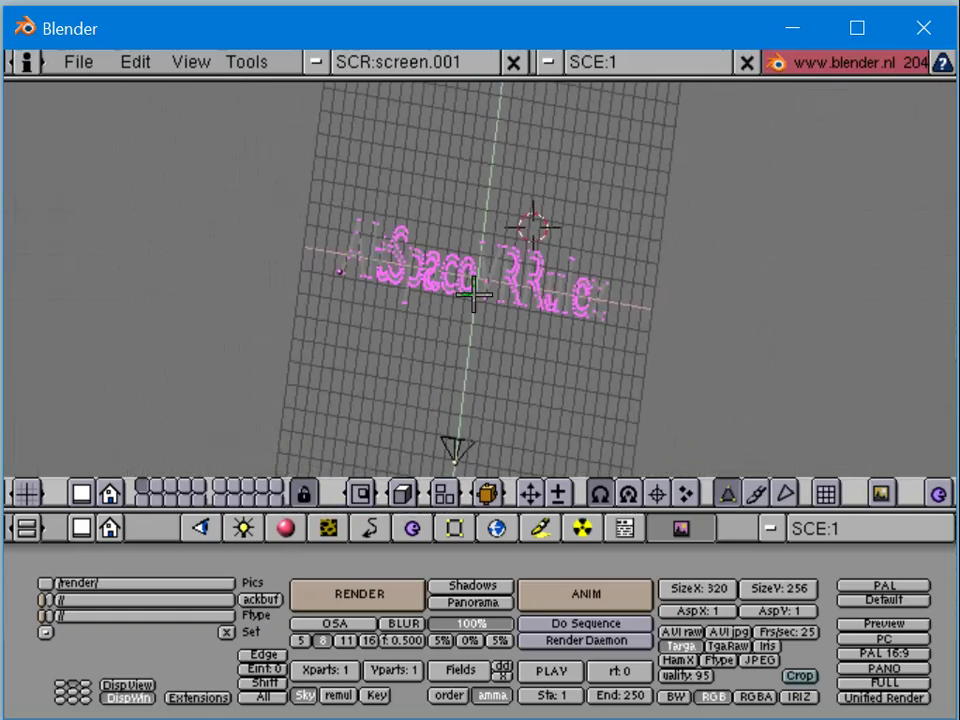
key(a)
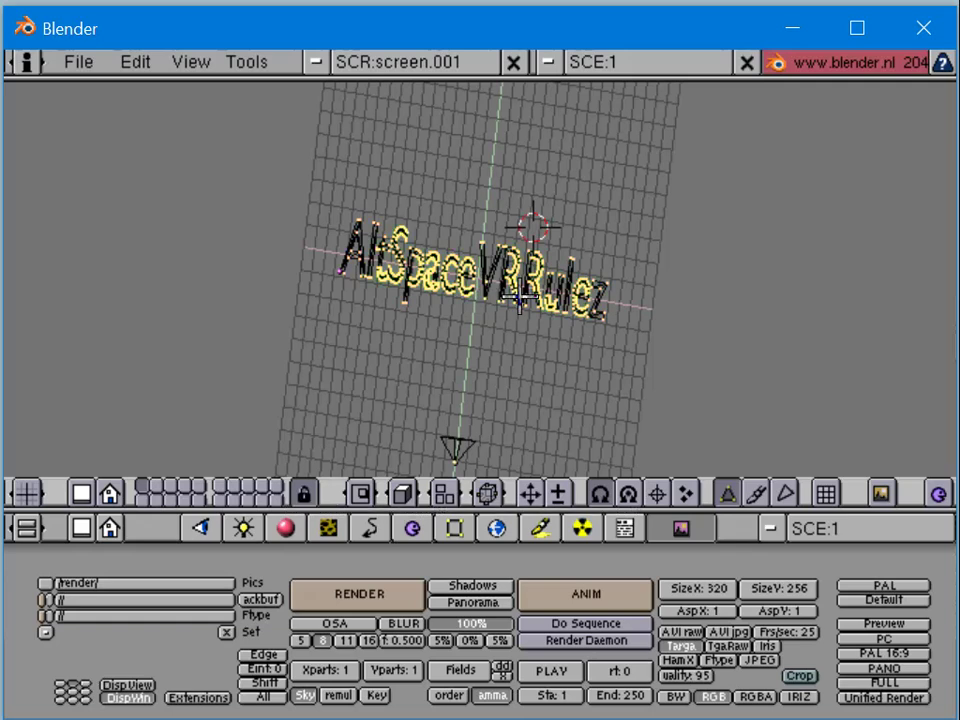
middle_drag(304, 193, 215, 318)
key(e)
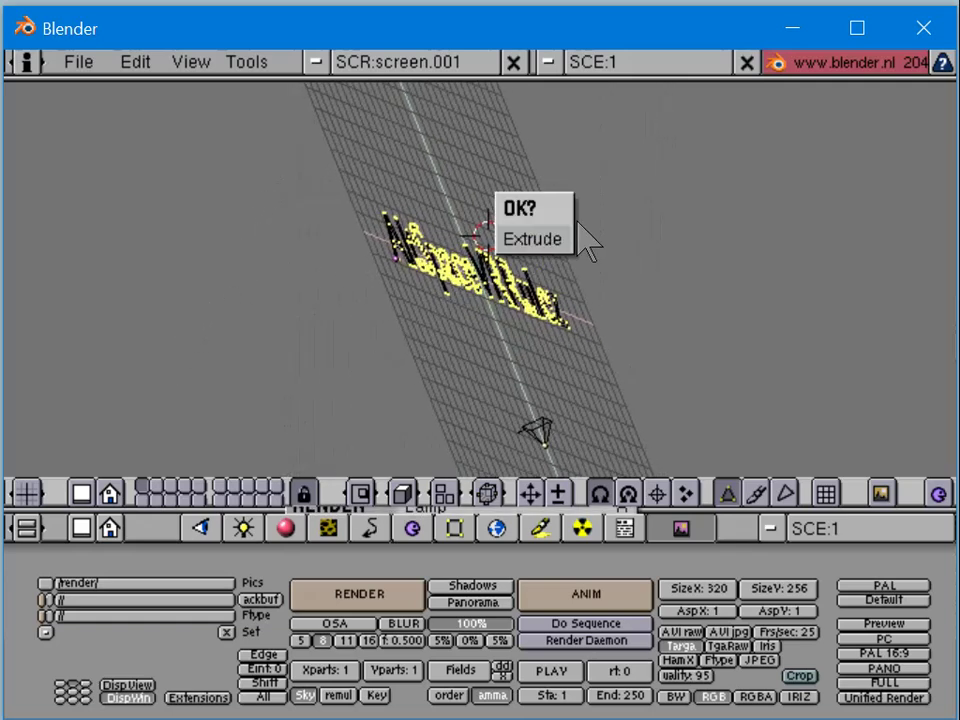
click(553, 242)
key(z)
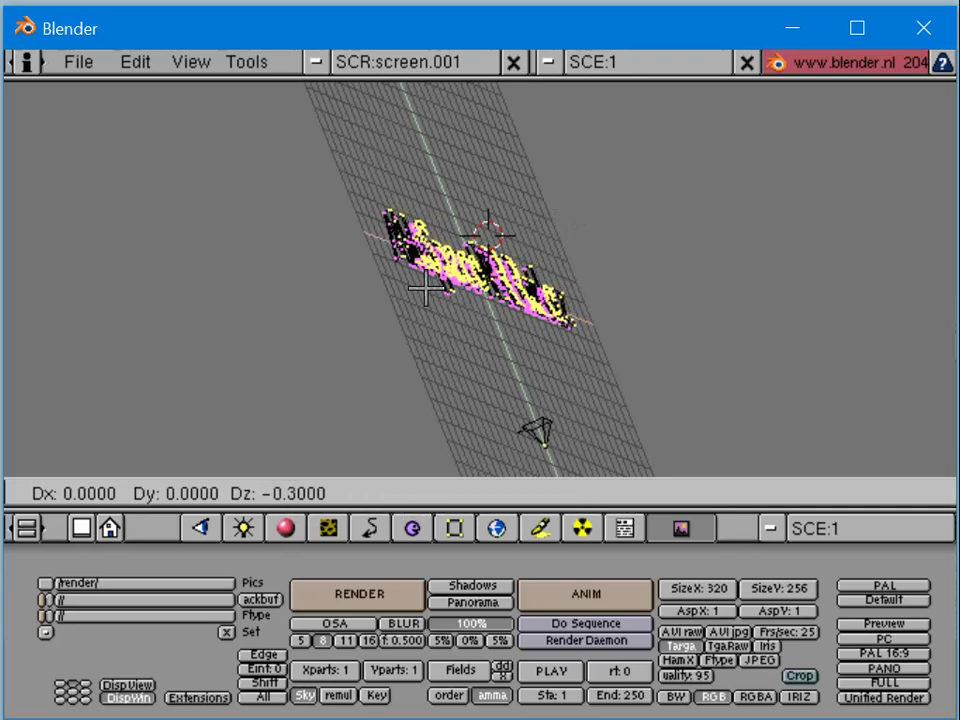
click(452, 270)
middle_drag(392, 300, 527, 330)
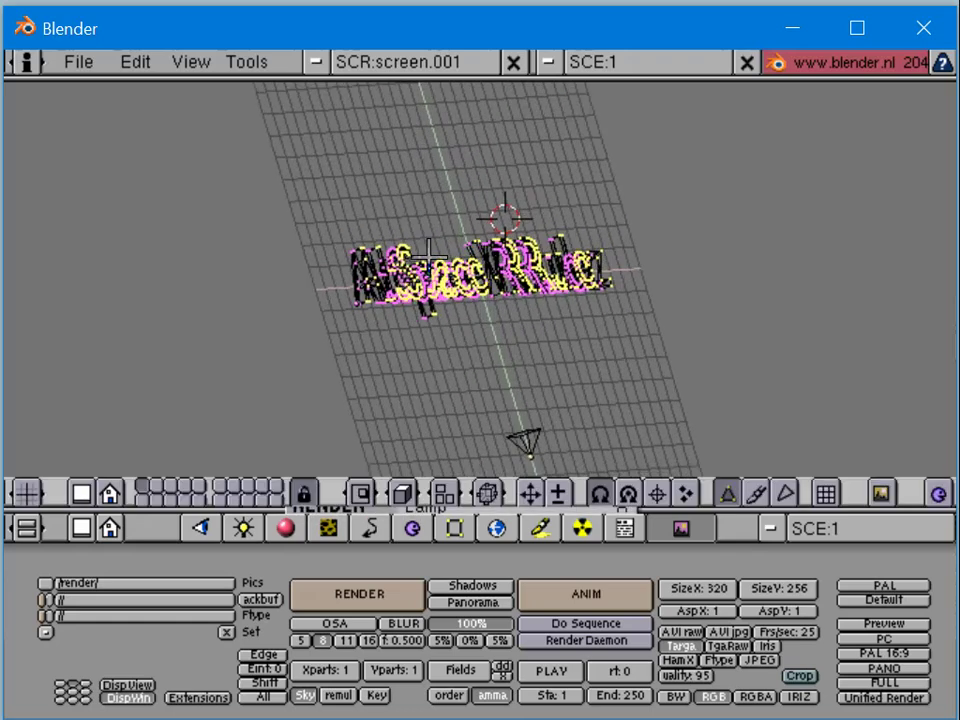
key(Tab)
Step: Rotate the extruded text about 90 degrees in the side view so that it stands upright
key(KP_1)
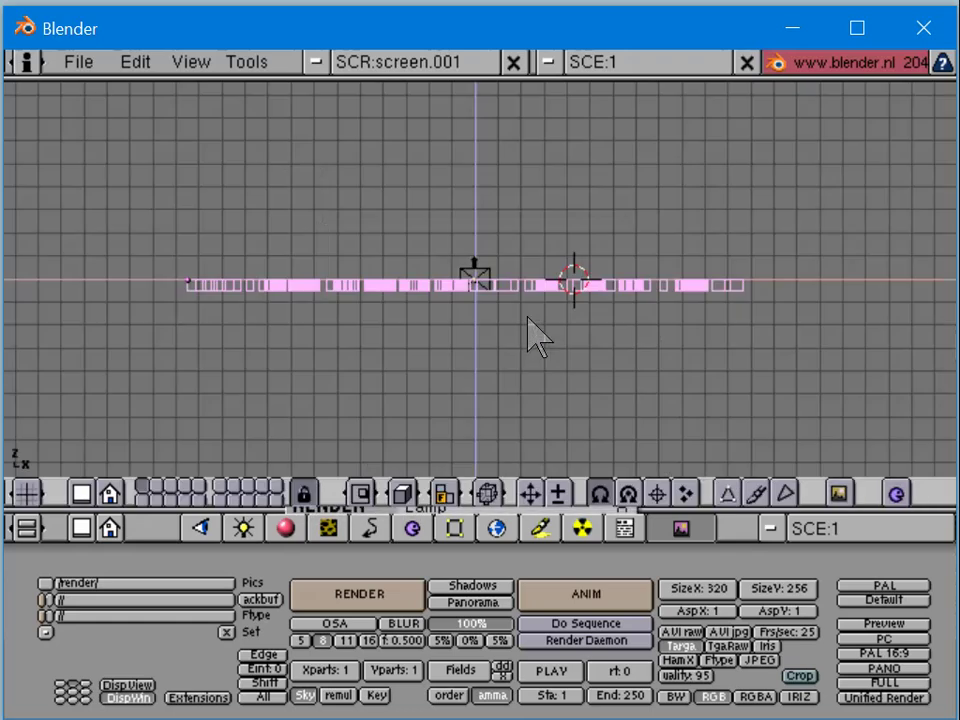
key(KP_3)
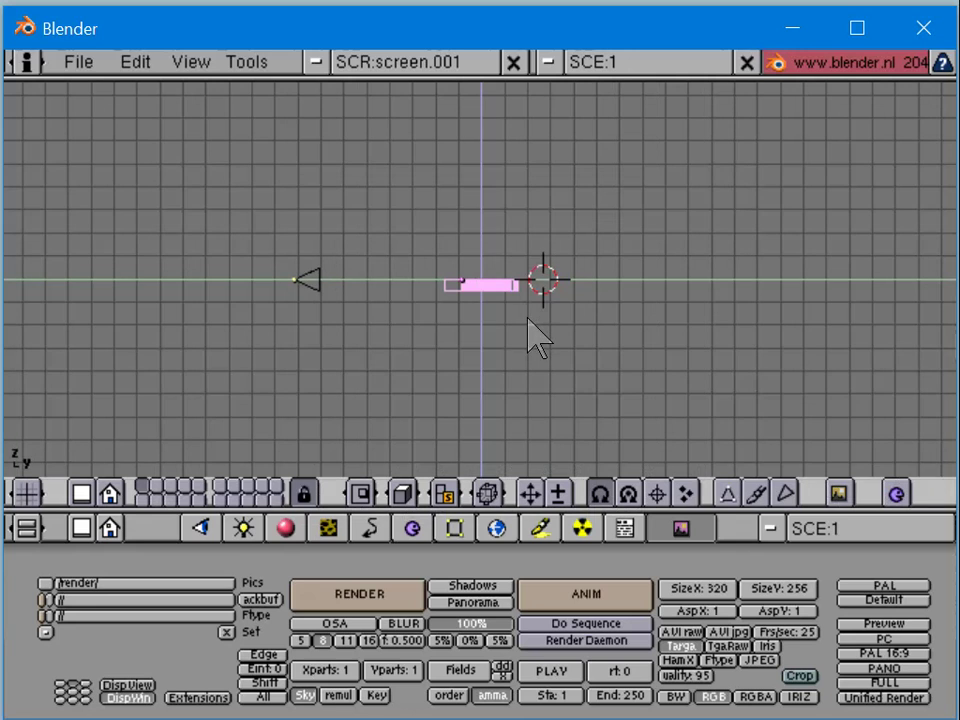
key(r)
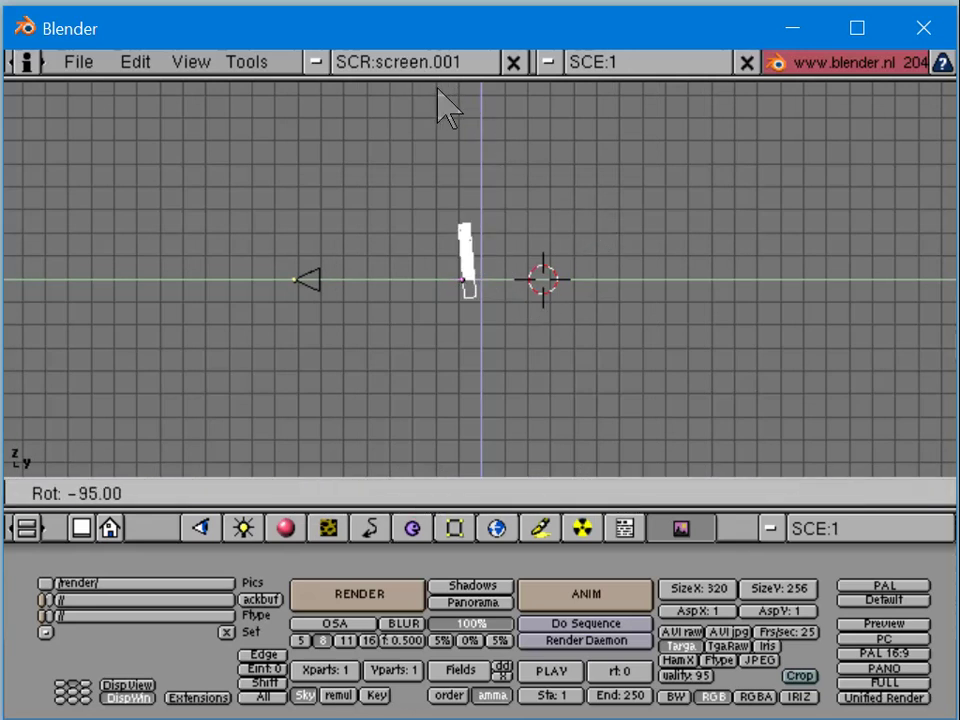
click(449, 107)
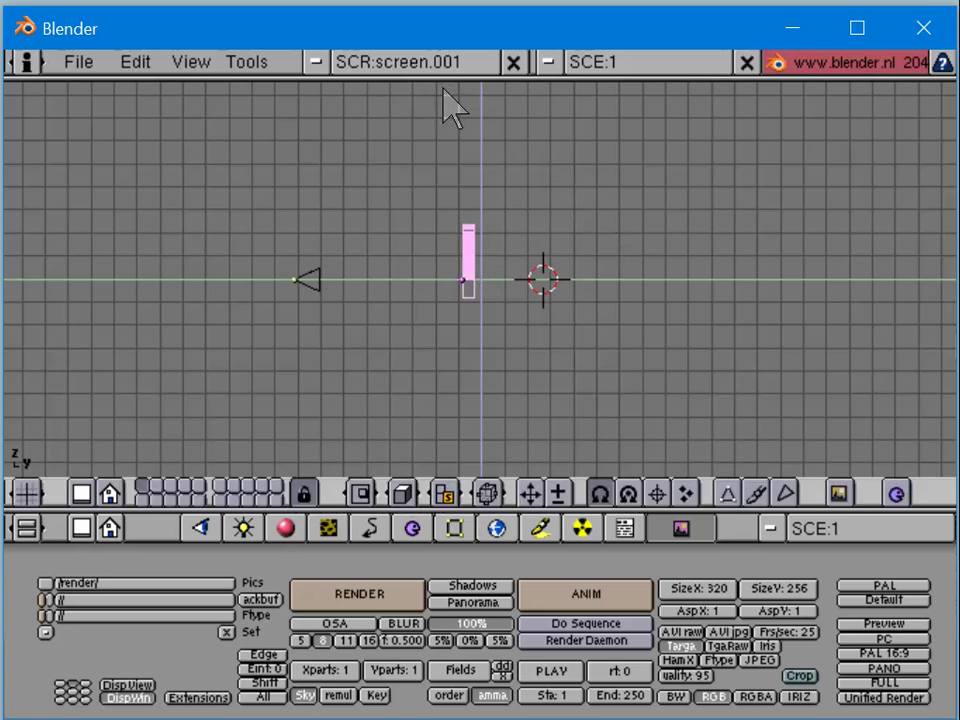
Step: Shift all vertices of the text in negative X and slightly down so the object's centre point lies within the lettering
key(KP_1)
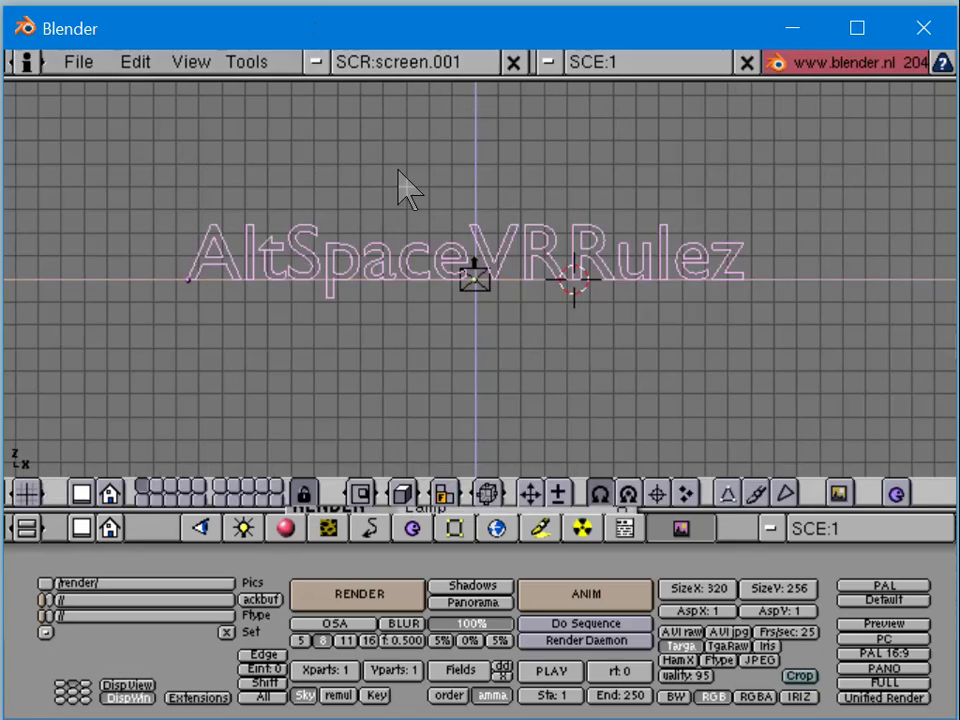
key(Tab)
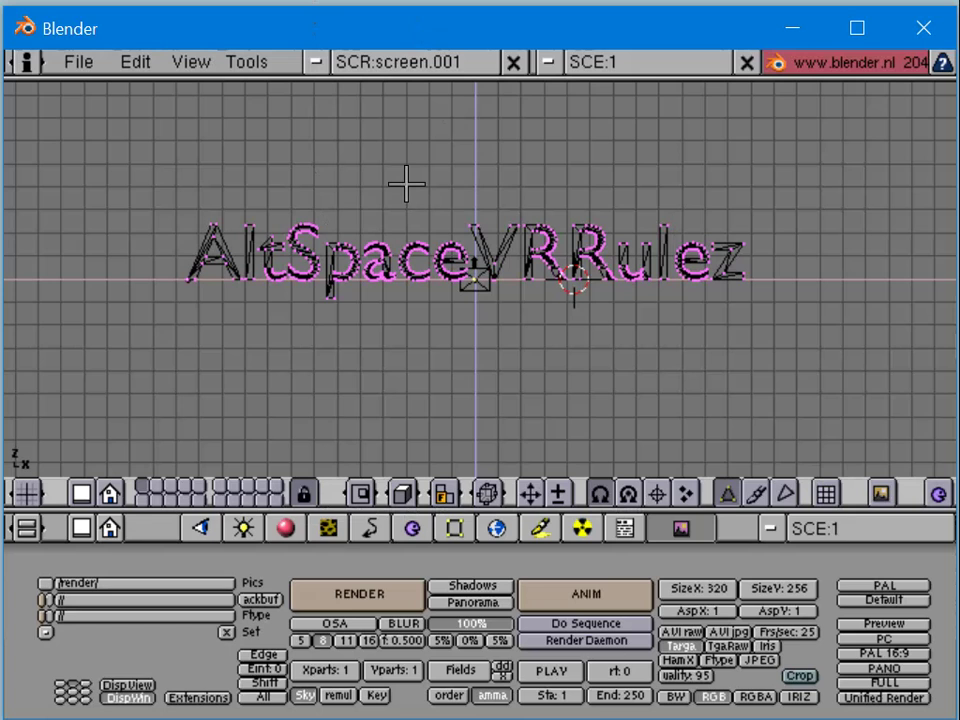
key(a)
key(g)
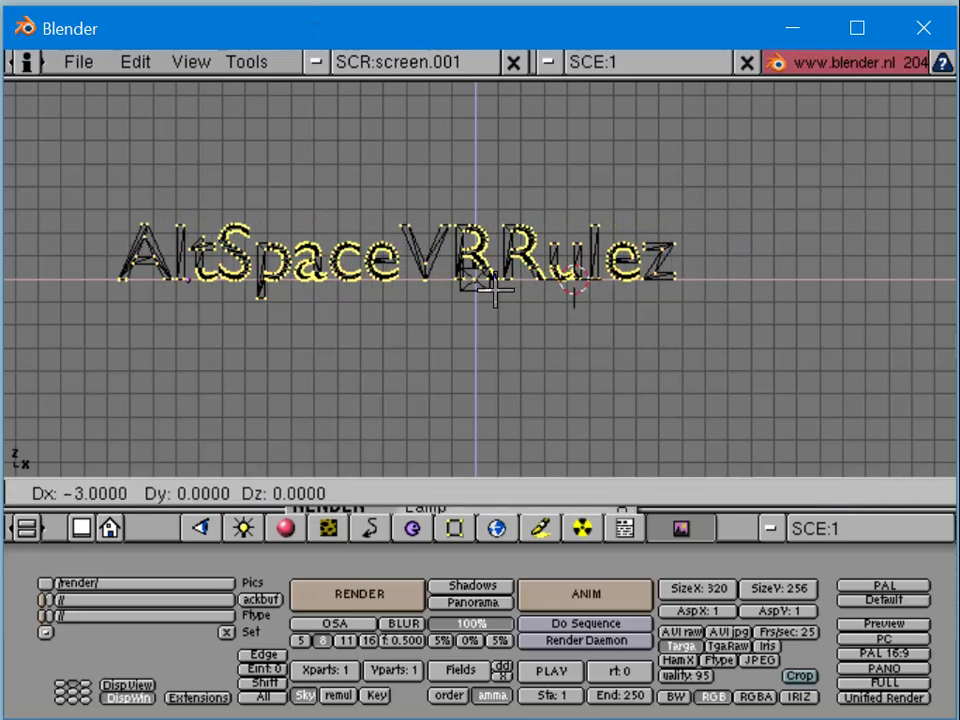
click(349, 316)
key(Tab)
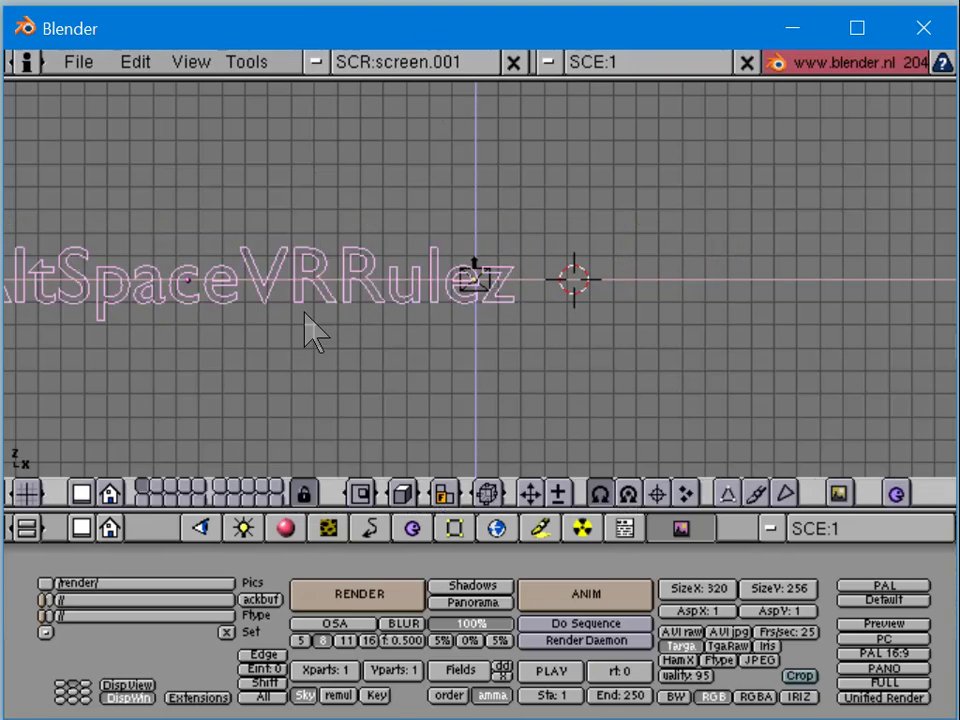
Step: Move the text object onto the world origin, then shift its vertices about 1.5 in negative X and 0.2 up to centre them
key(g)
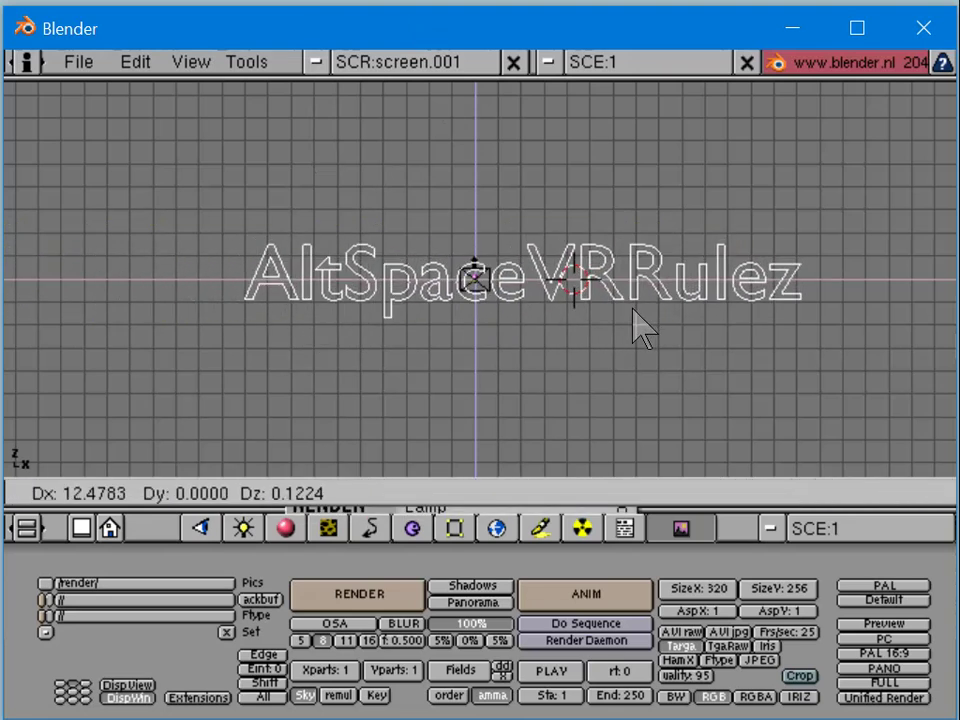
click(650, 328)
key(Tab)
key(a)
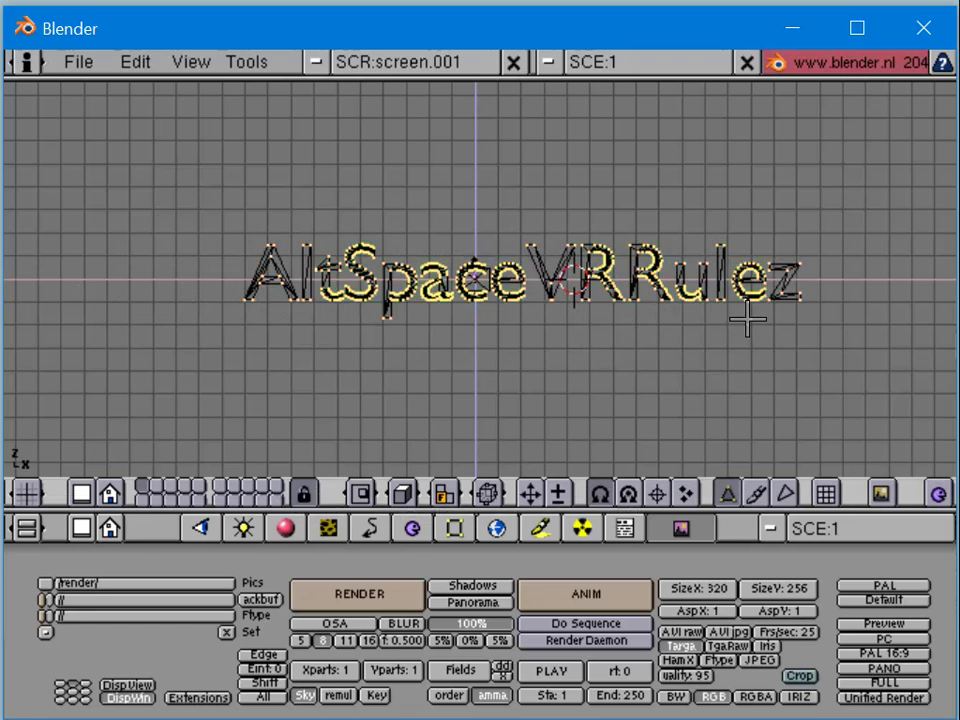
key(g)
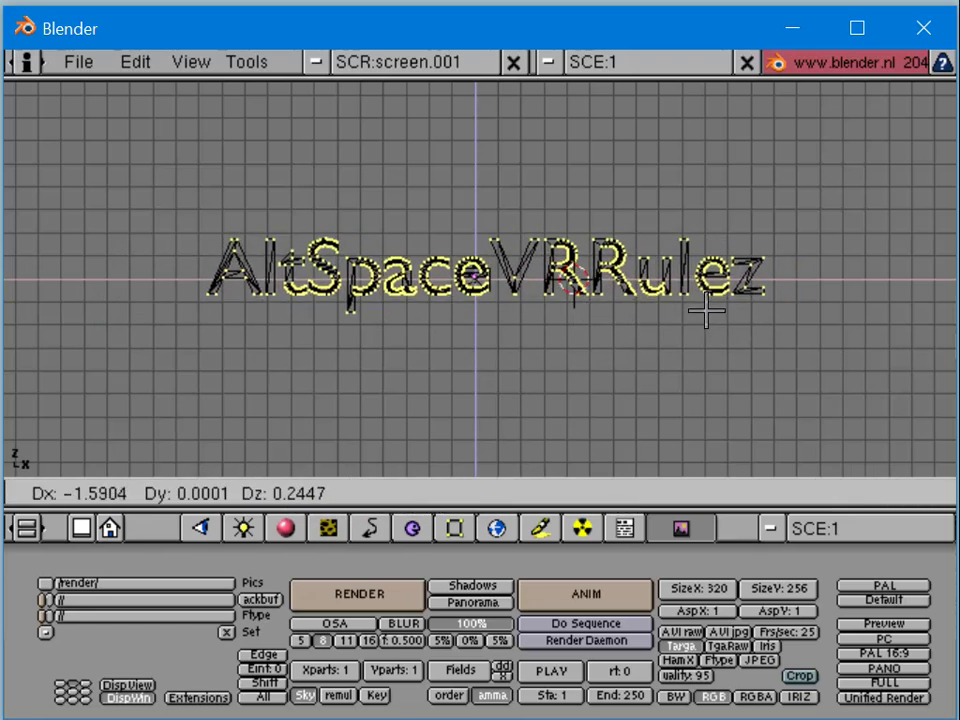
click(703, 315)
key(Tab)
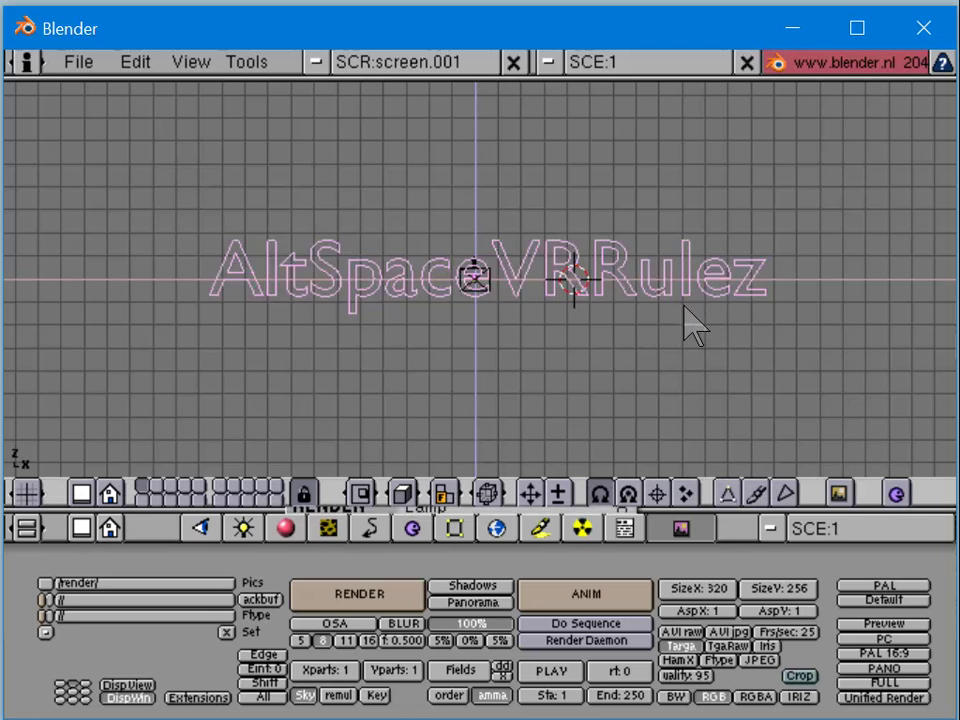
key(KP_3)
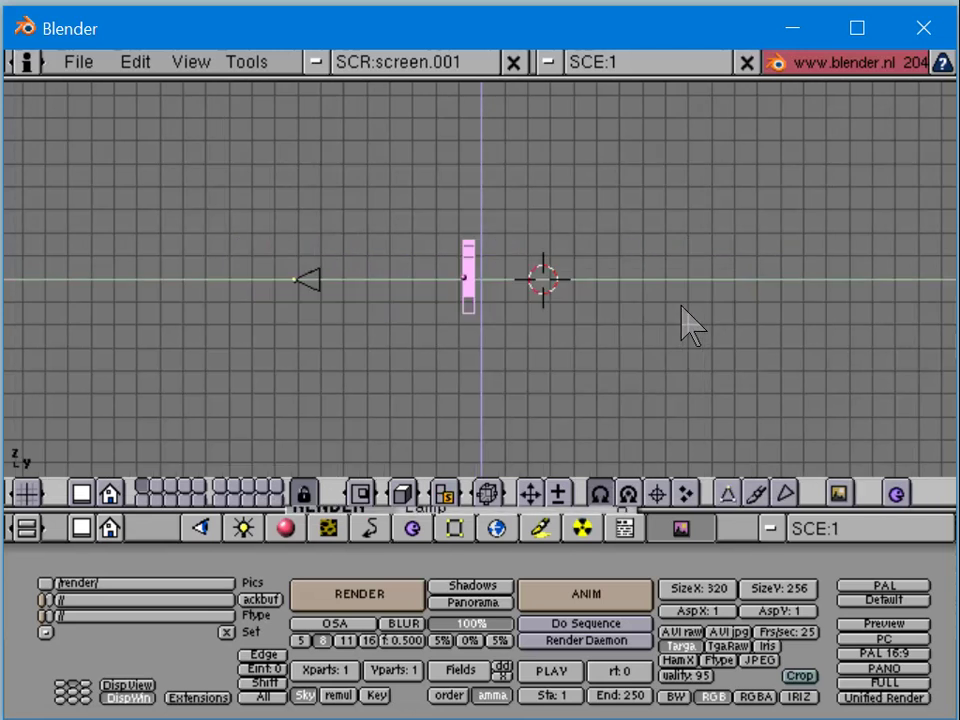
key(s)
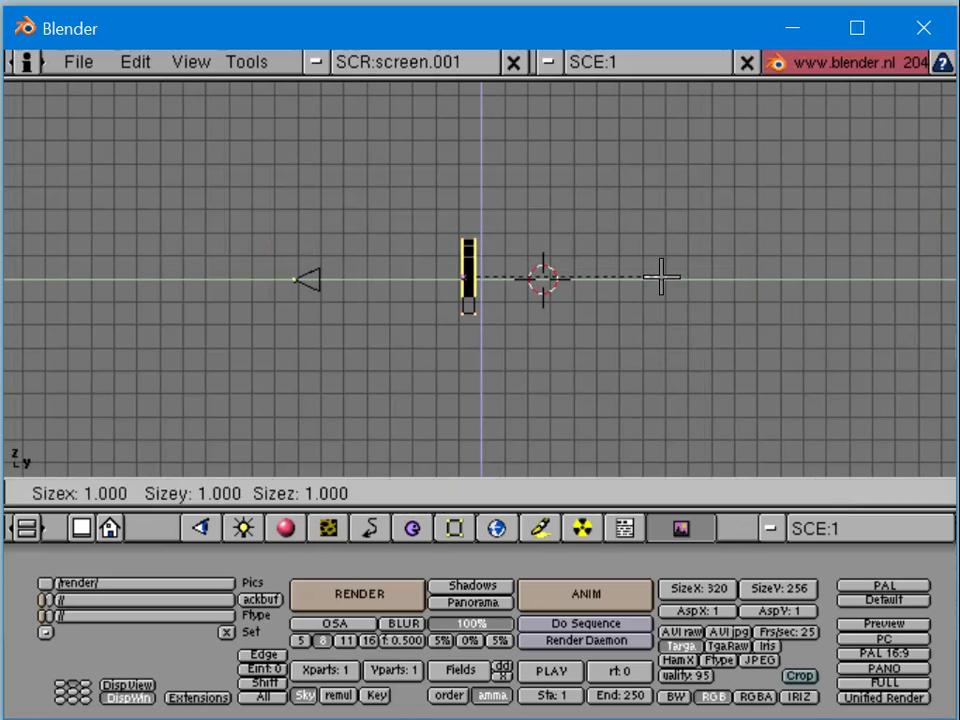
click(660, 277)
key(s)
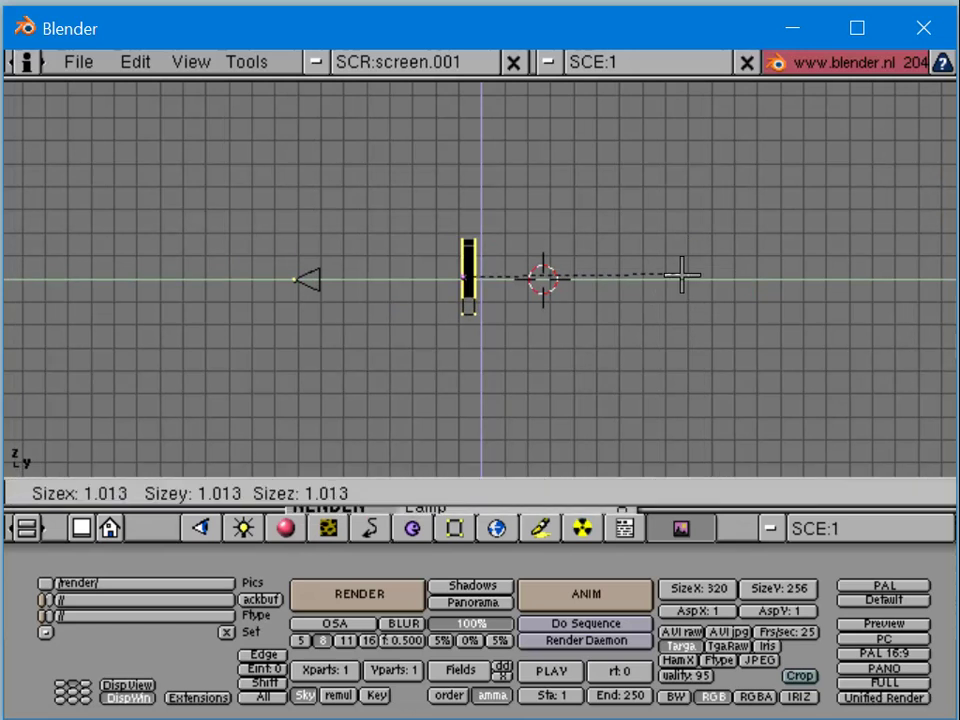
key(Escape)
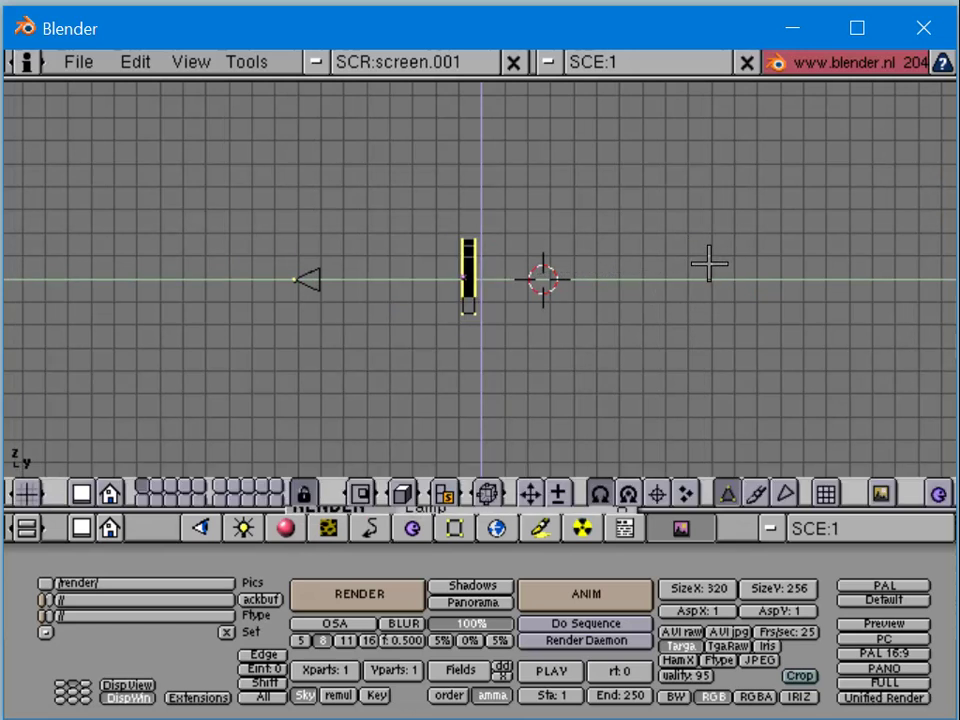
Step: Shift all text vertices about 0.3 in negative Y to centre the depth on the object's centre point, and leave edit mode
key(g)
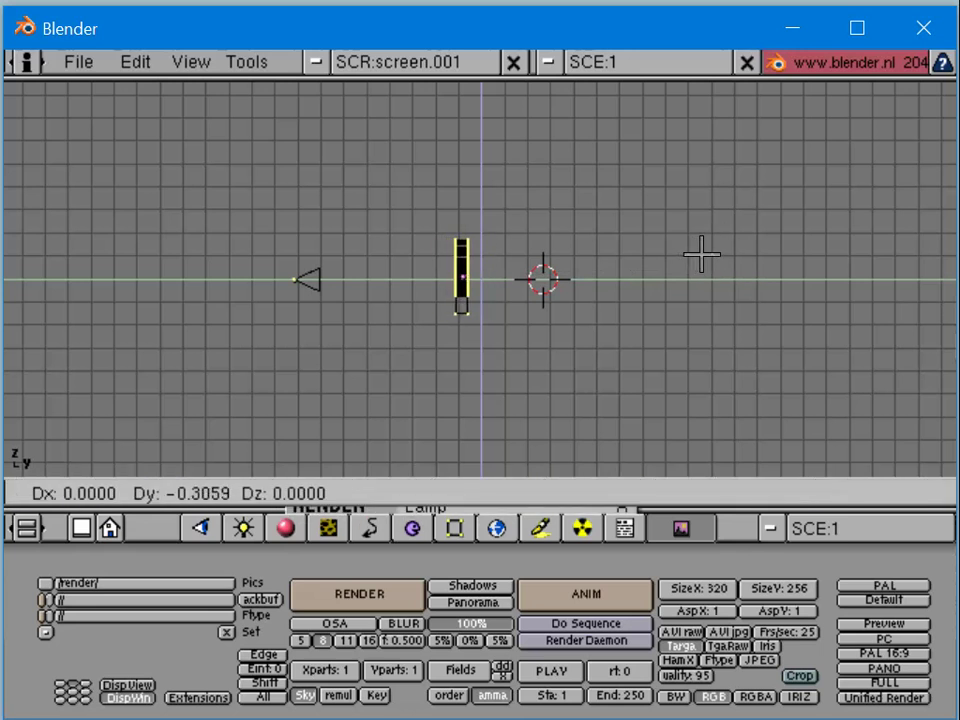
click(701, 255)
key(Tab)
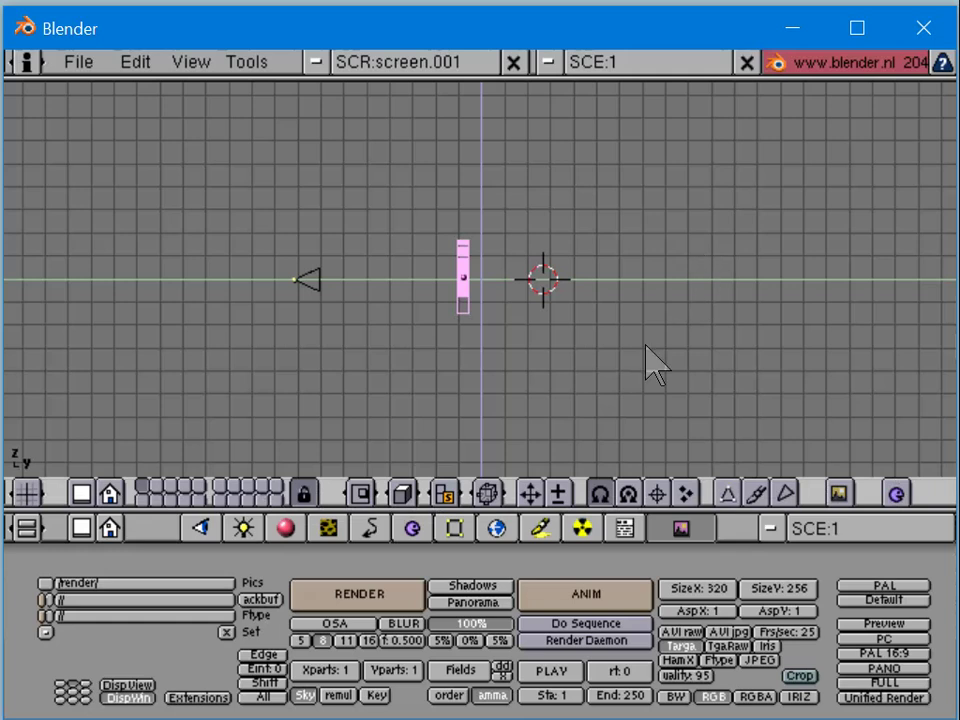
Step: Show the text at an angle in perspective with solid shading
key(KP_5)
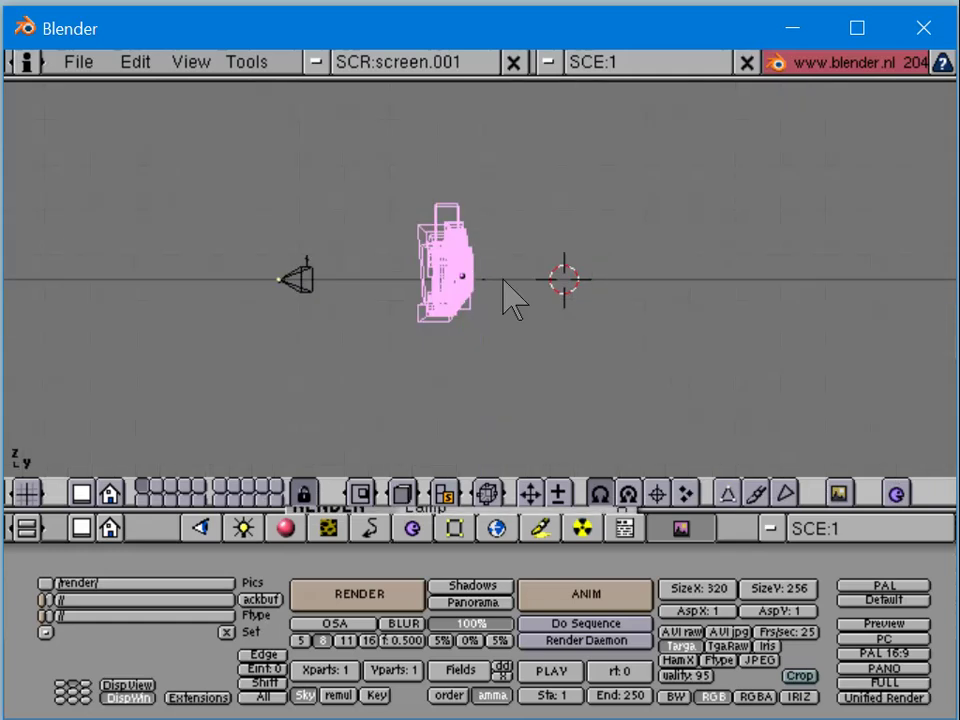
mouse_move(246, 229)
middle_down()
mouse_move(369, 283)
mouse_move(369, 296)
mouse_move(375, 289)
middle_up()
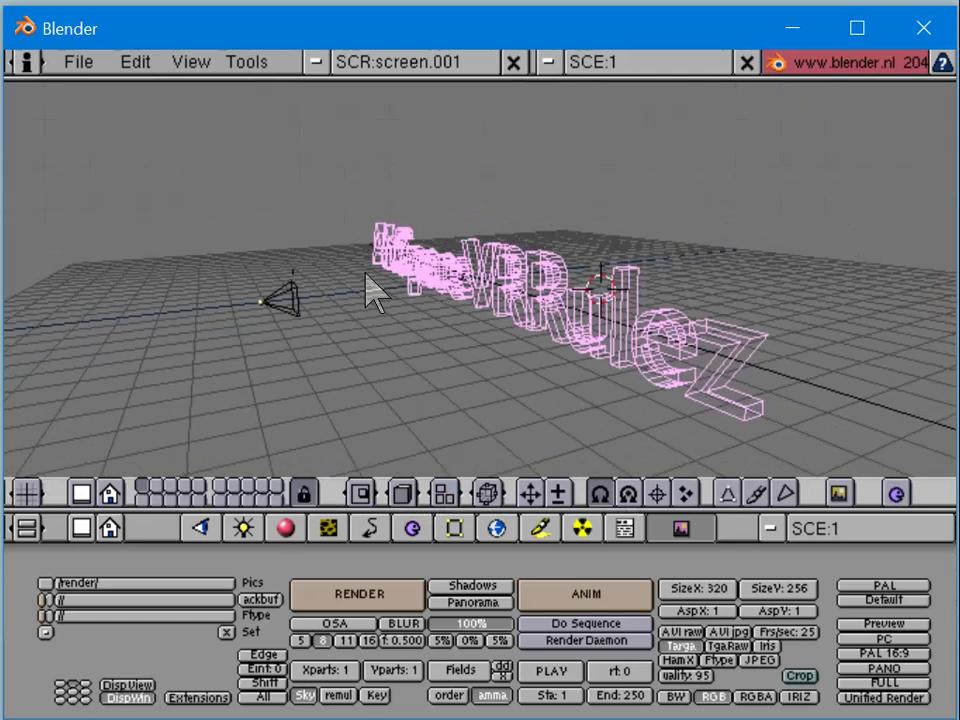
key(z)
middle_drag(514, 300, 545, 322)
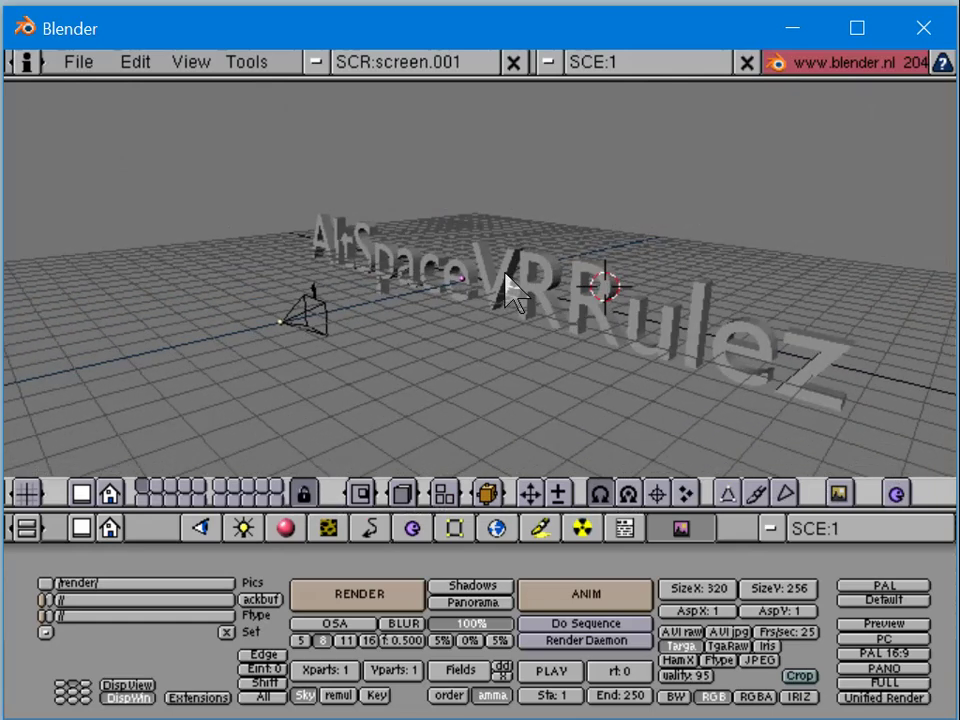
Step: Select the linked vertices of the capital letters A, S, V, R and R and separate them into their own object
key(Tab)
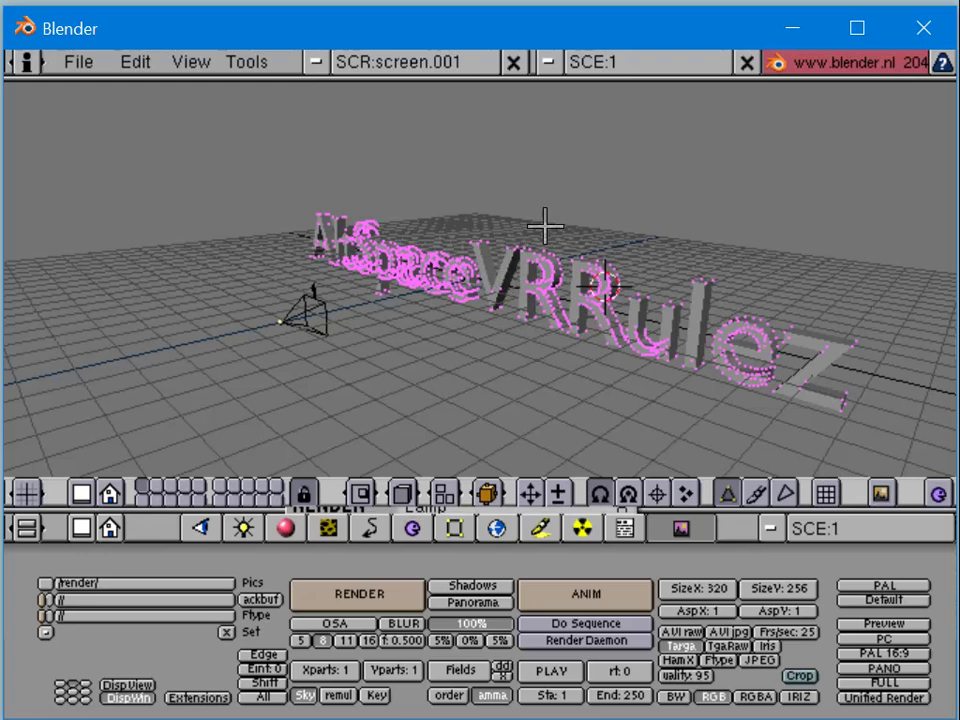
key(l)
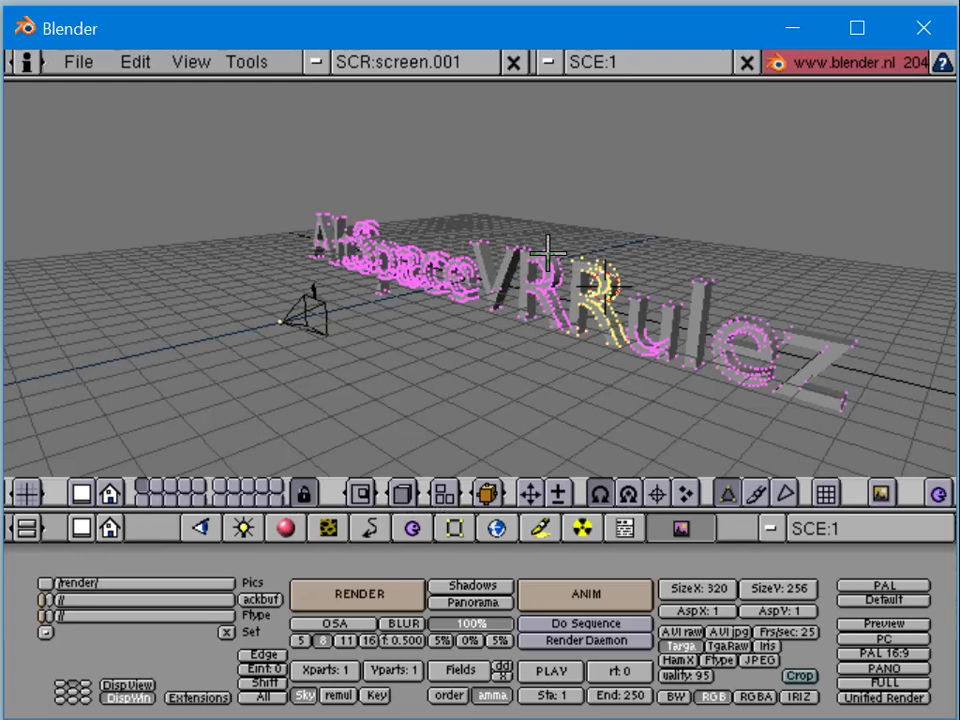
key(l)
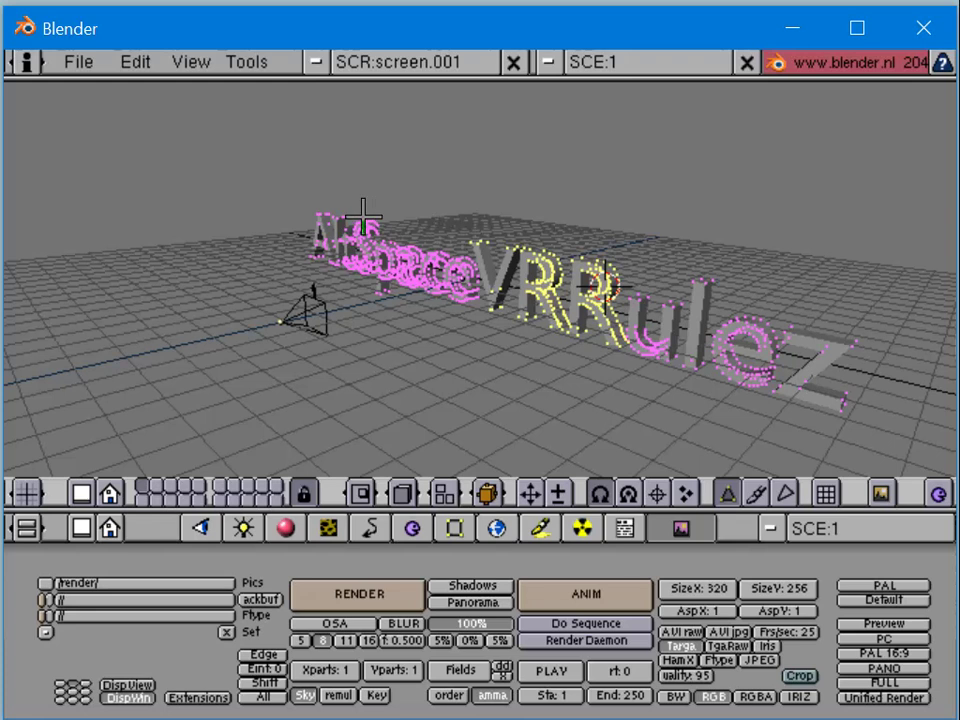
mouse_move(366, 217)
mouse_down()
mouse_move(332, 221)
mouse_move(317, 208)
mouse_up()
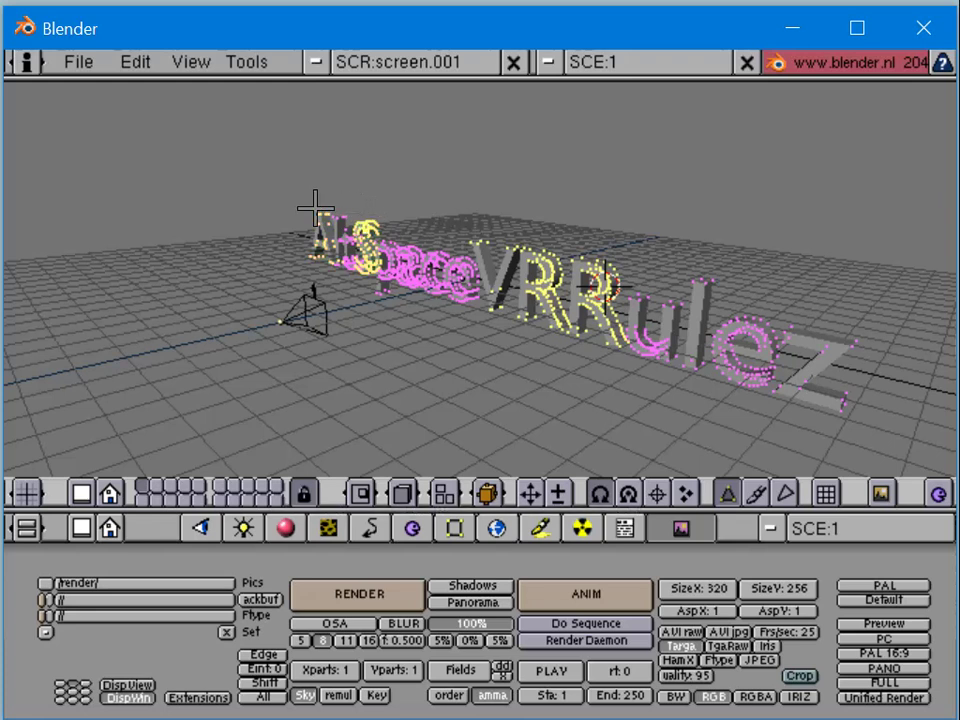
key(p)
click(609, 379)
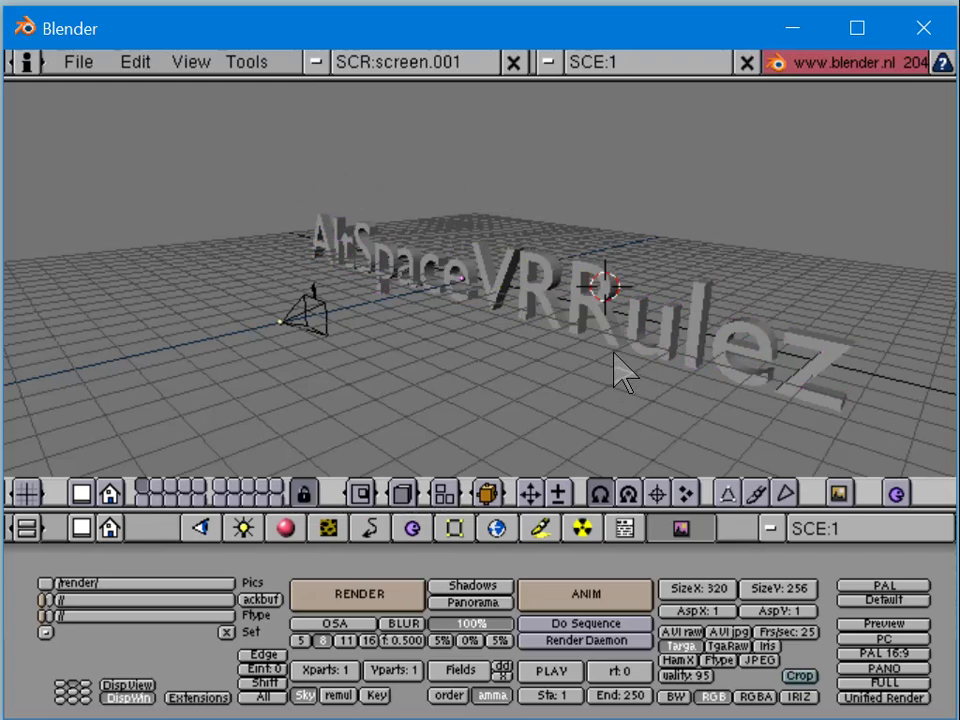
Step: Add a new material to the separated capital letters and make it red with green and blue at 0.000
click(285, 528)
click(737, 530)
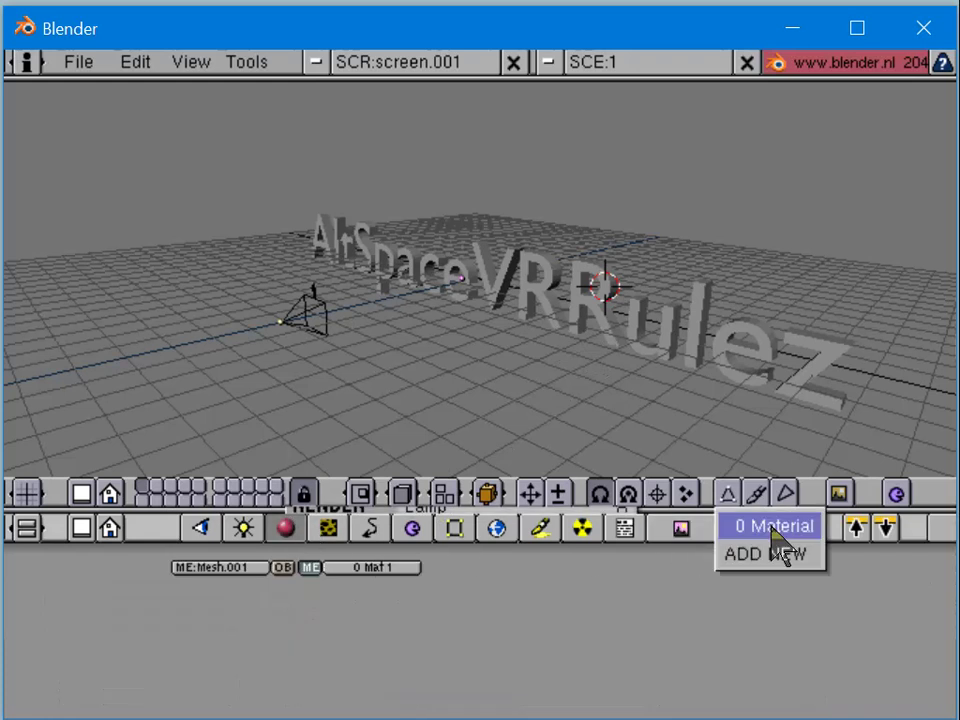
click(777, 556)
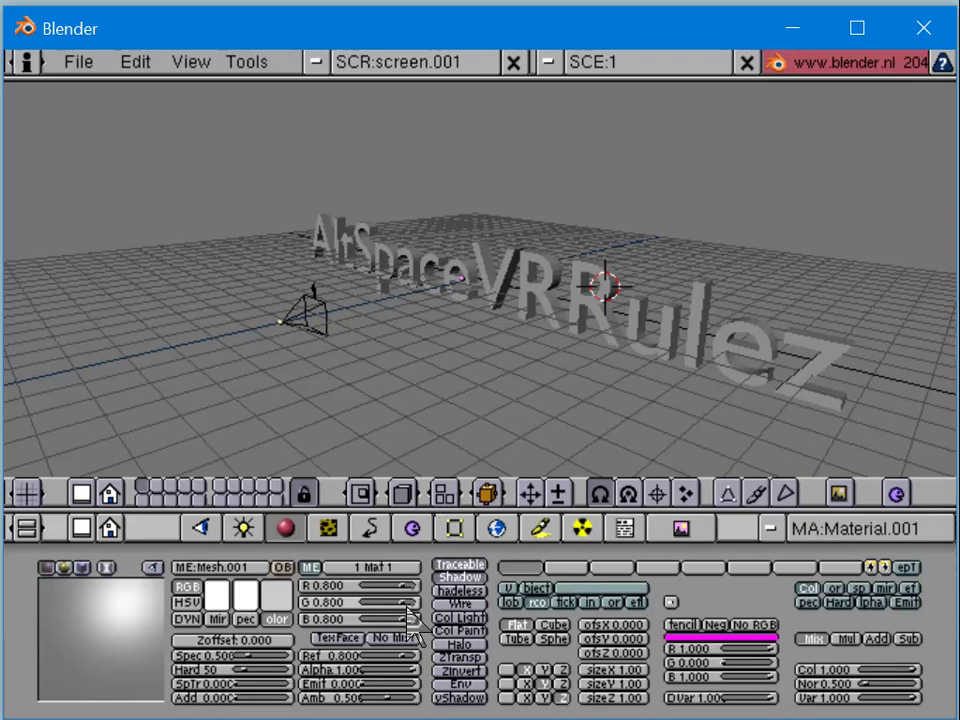
drag(405, 605, 302, 619)
drag(402, 619, 325, 622)
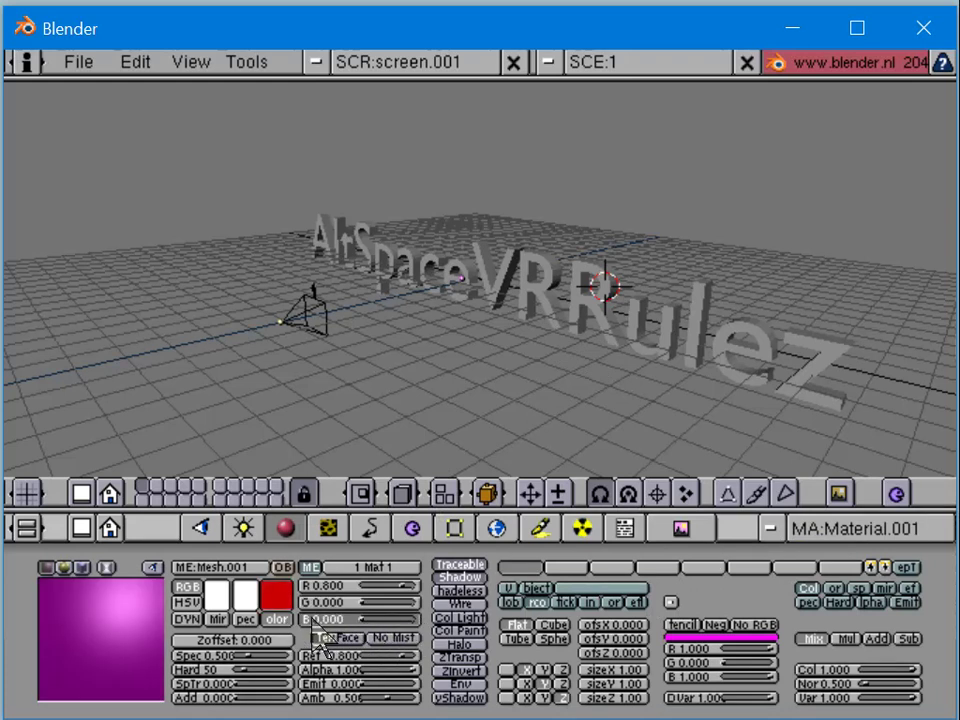
Step: Add a new material to the remaining lowercase letters, select the red capitals again and refresh the solid shading
right_click(691, 332)
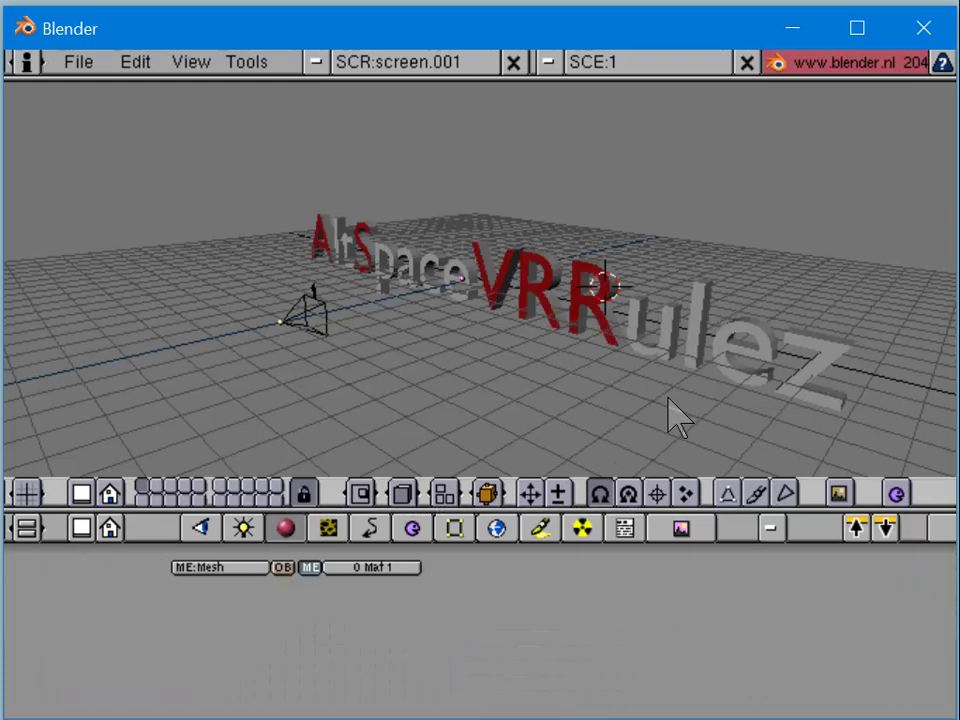
click(771, 527)
click(772, 593)
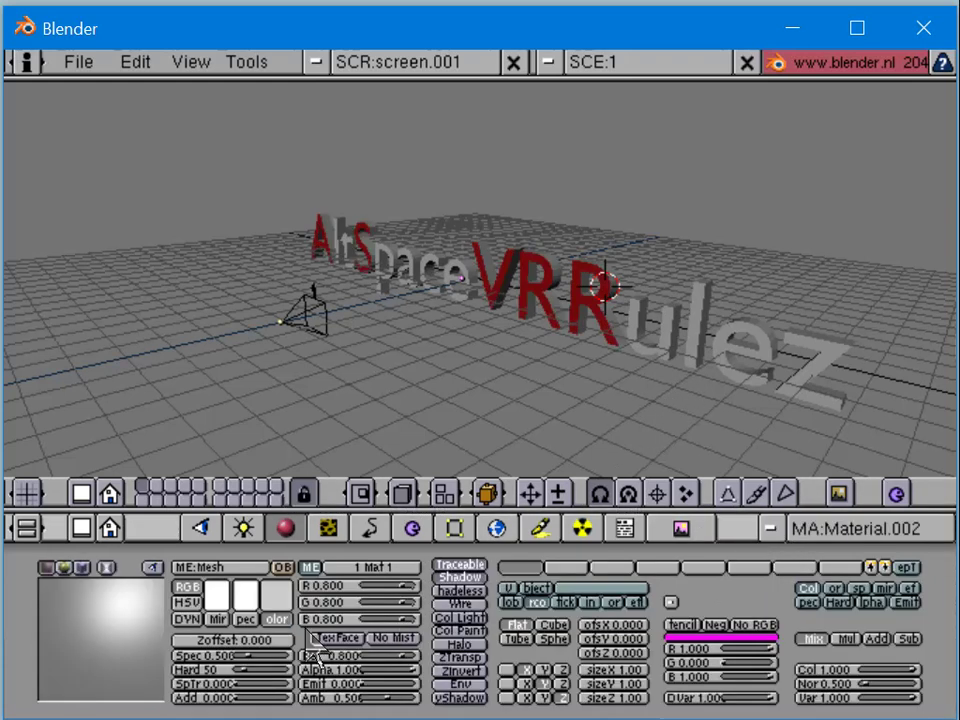
right_click(540, 315)
key(z)
key(z)
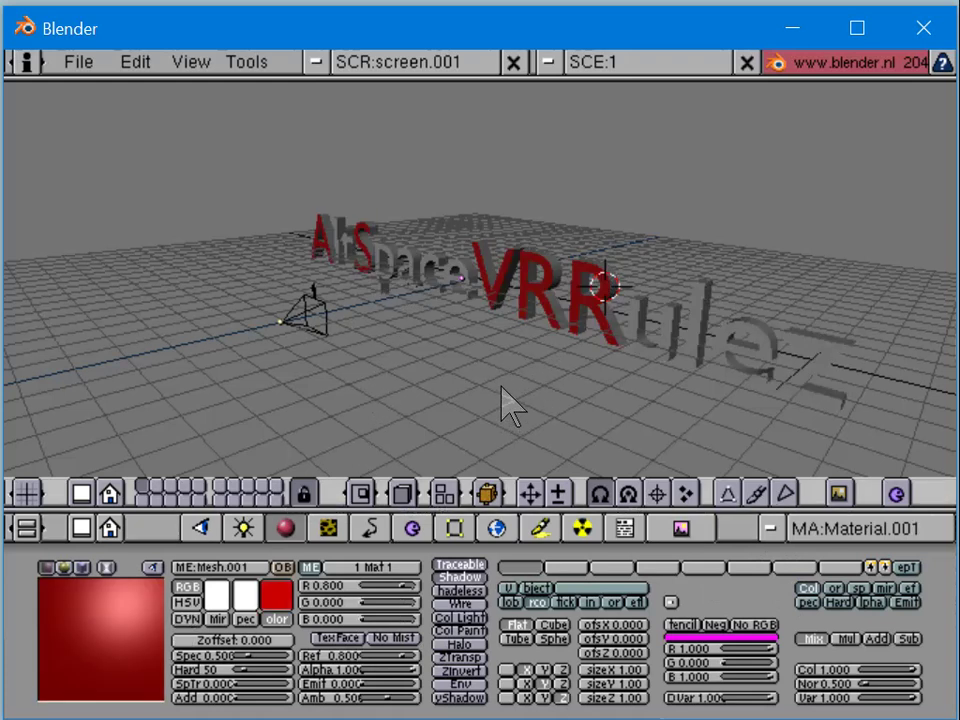
Step: Try to move the red capital letters, reselect them and examine the text from a slightly different angle
key(g)
click(487, 379)
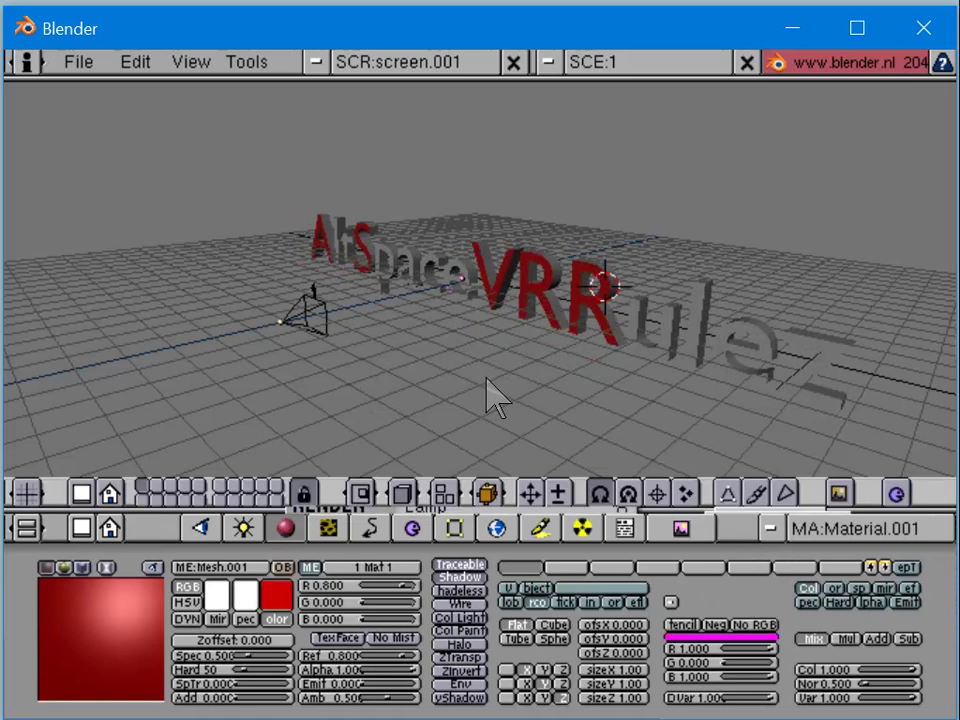
key(a)
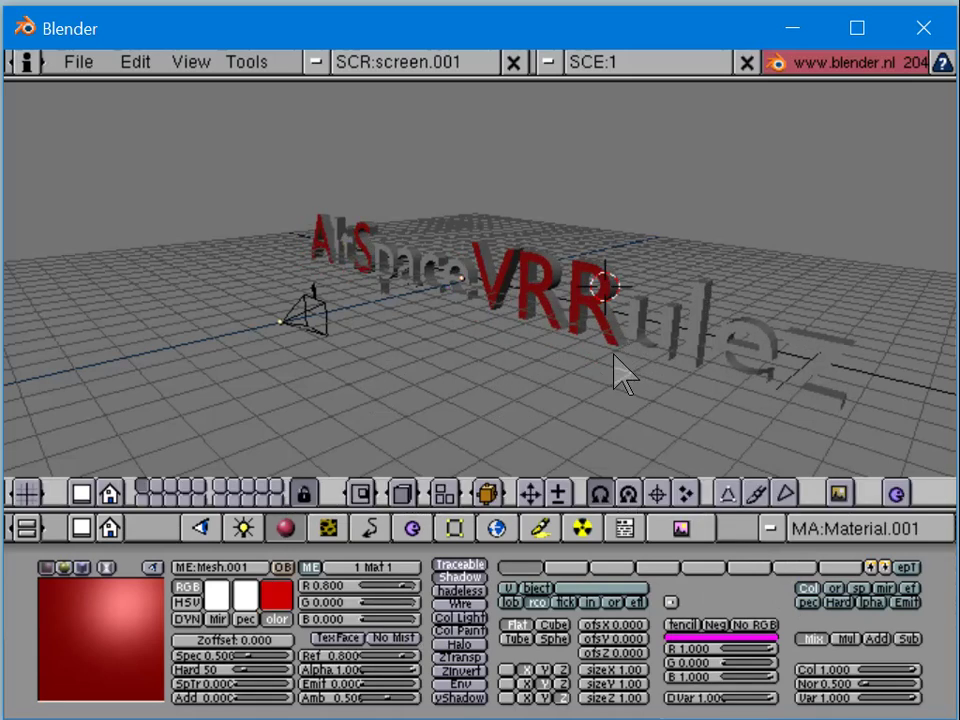
key(a)
right_click(589, 311)
mouse_move(643, 332)
middle_down()
mouse_move(572, 396)
mouse_move(548, 388)
mouse_move(591, 339)
mouse_move(652, 349)
middle_up()
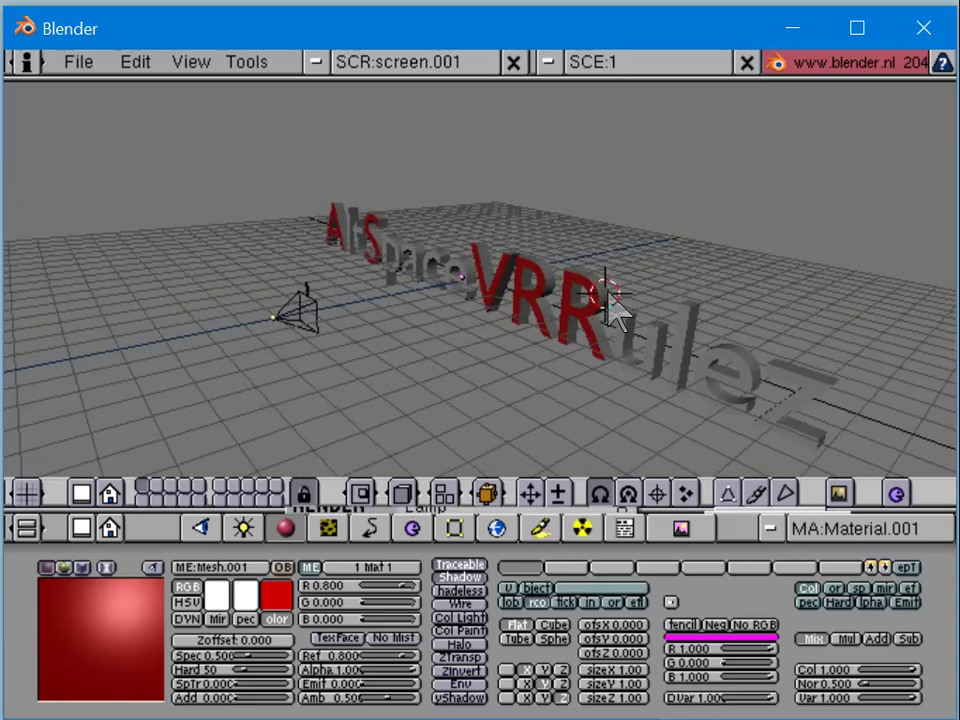
middle_drag(628, 326, 476, 324)
key(Tab)
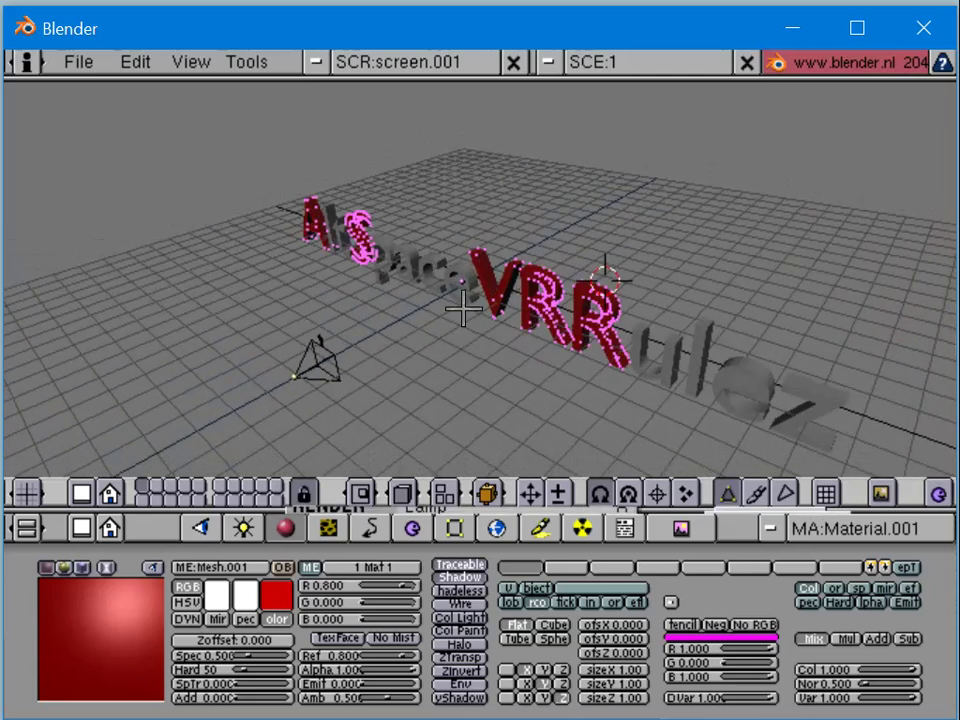
key(x)
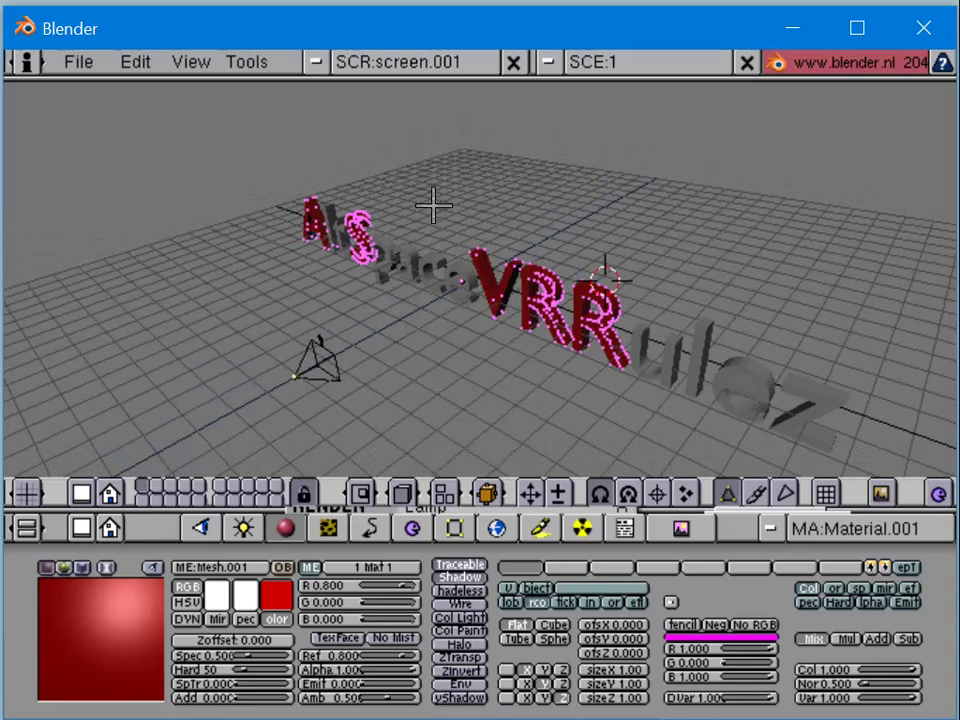
key(Tab)
middle_drag(430, 250, 446, 225)
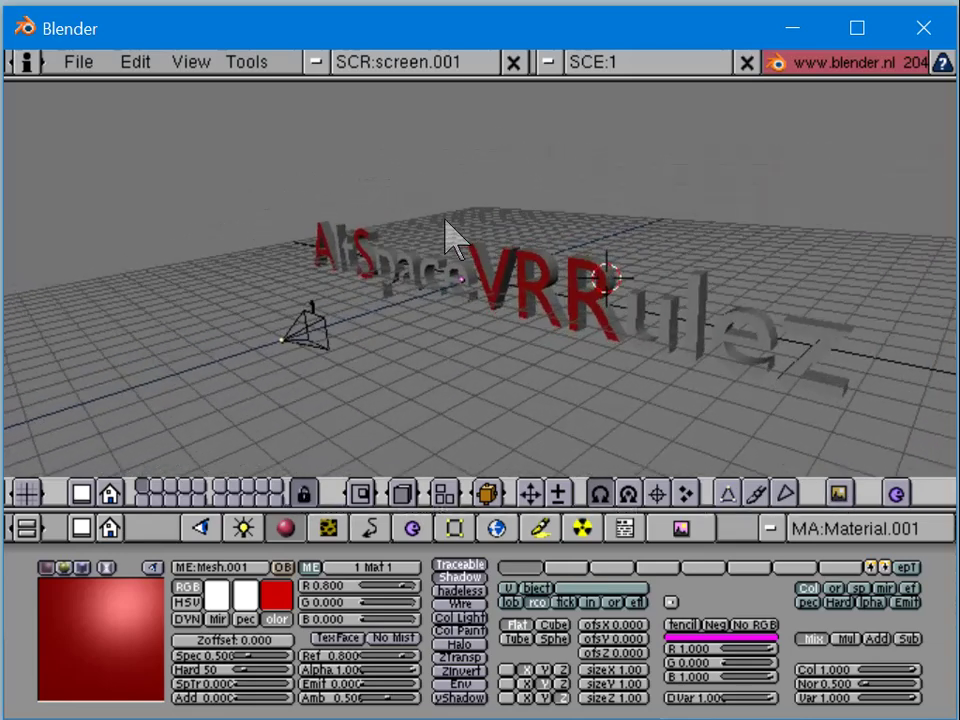
Step: Try to move the lowercase letters and the red capital letters as separate objects, cancelling each move
right_click(648, 330)
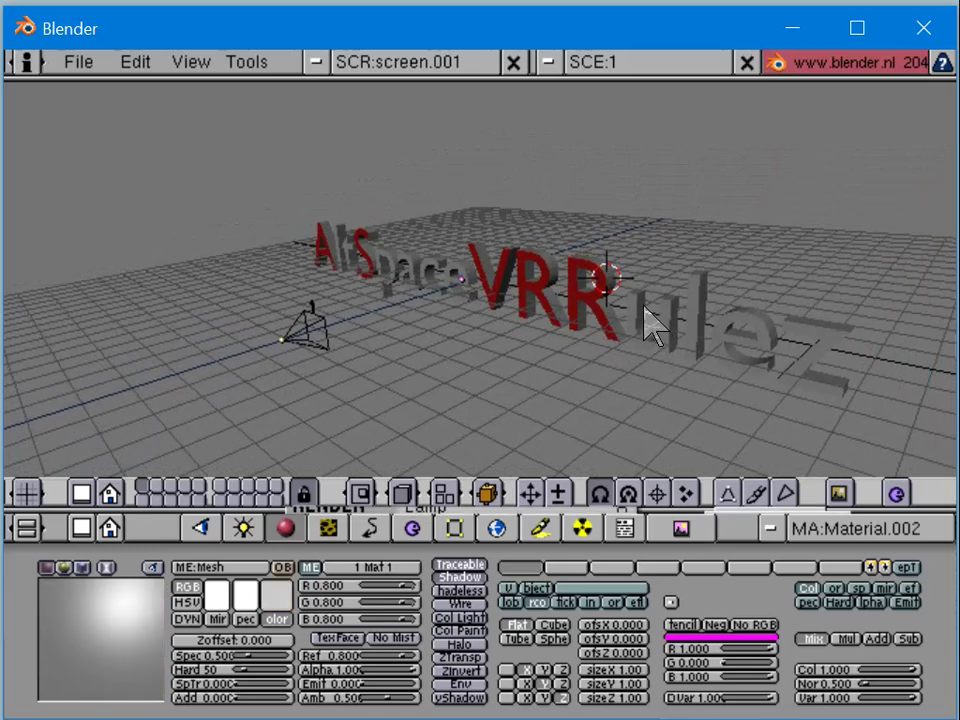
key(g)
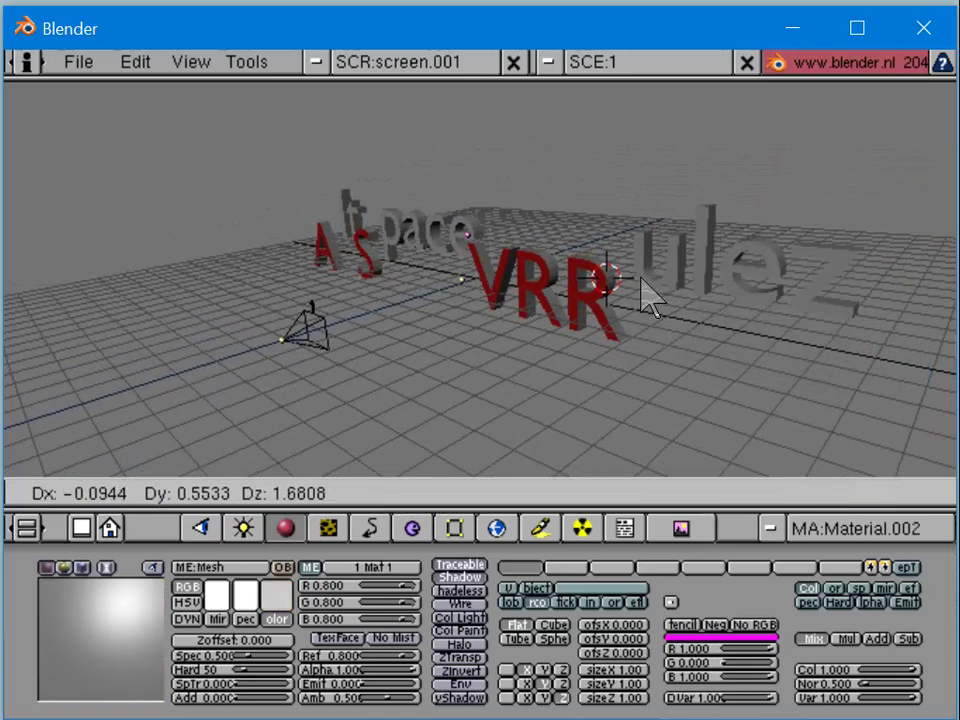
key(Escape)
right_click(618, 290)
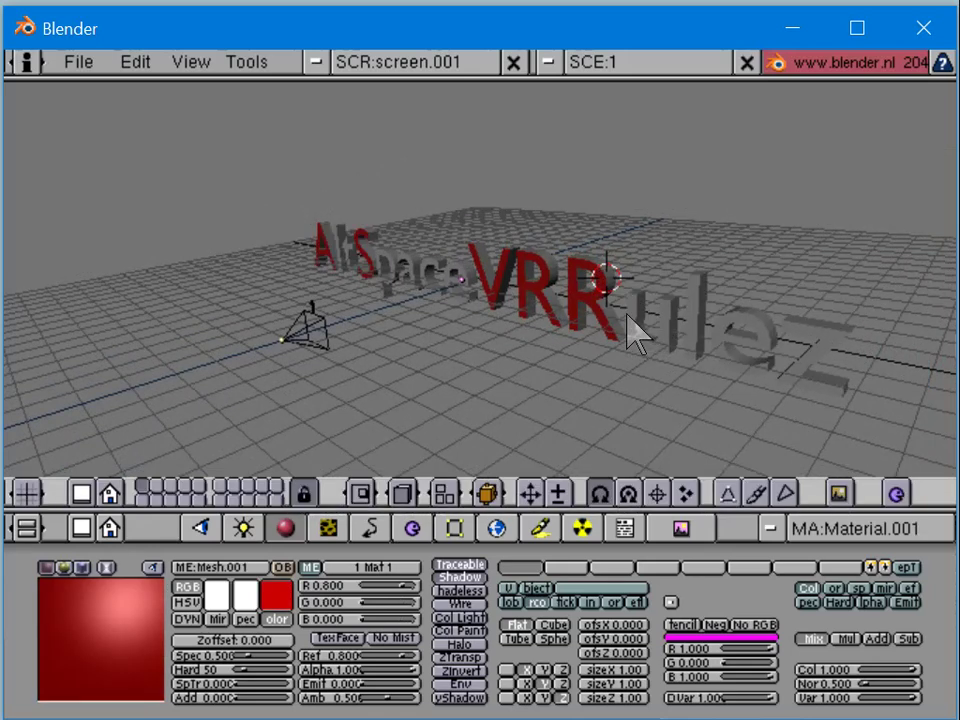
key(g)
key(Escape)
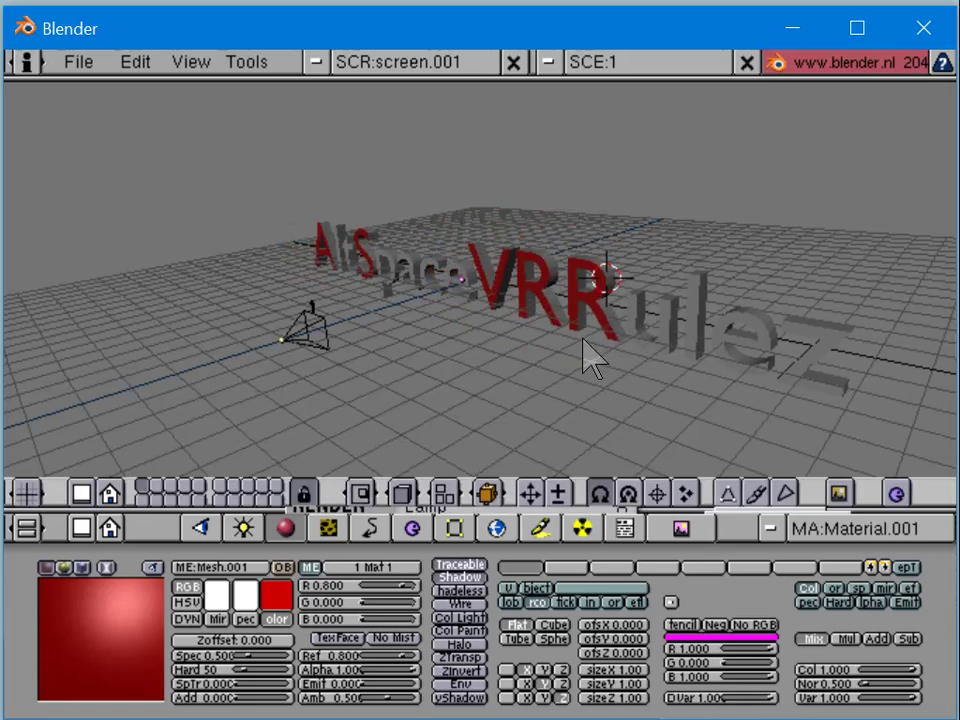
Step: Select all vertices of the red capital letters and display the mesh editing settings
middle_drag(589, 354, 615, 348)
key(Tab)
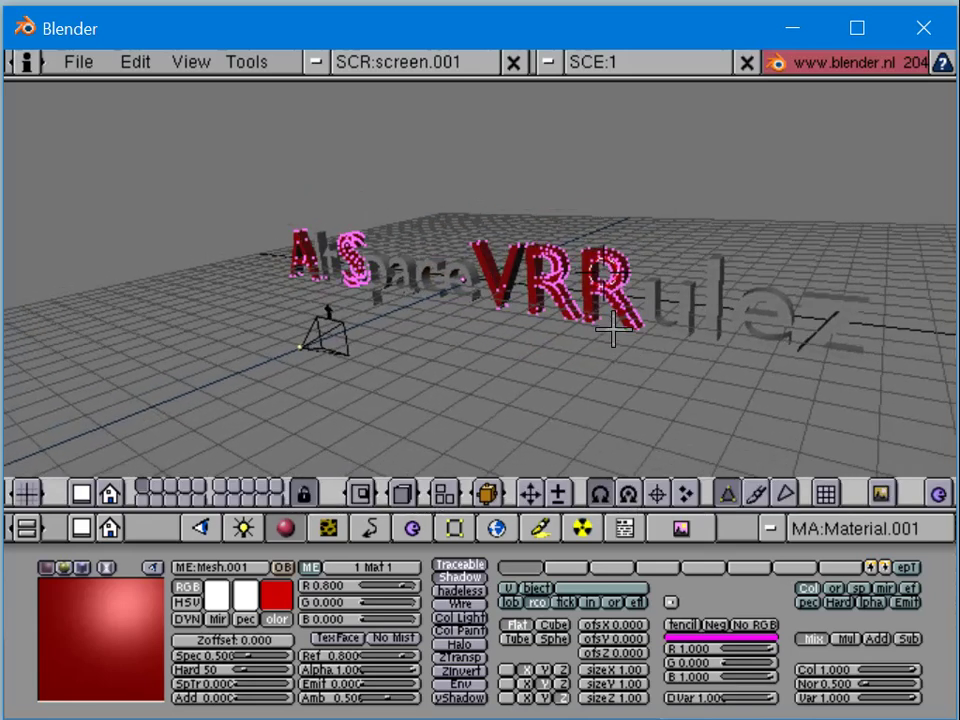
key(a)
key(a)
key(a)
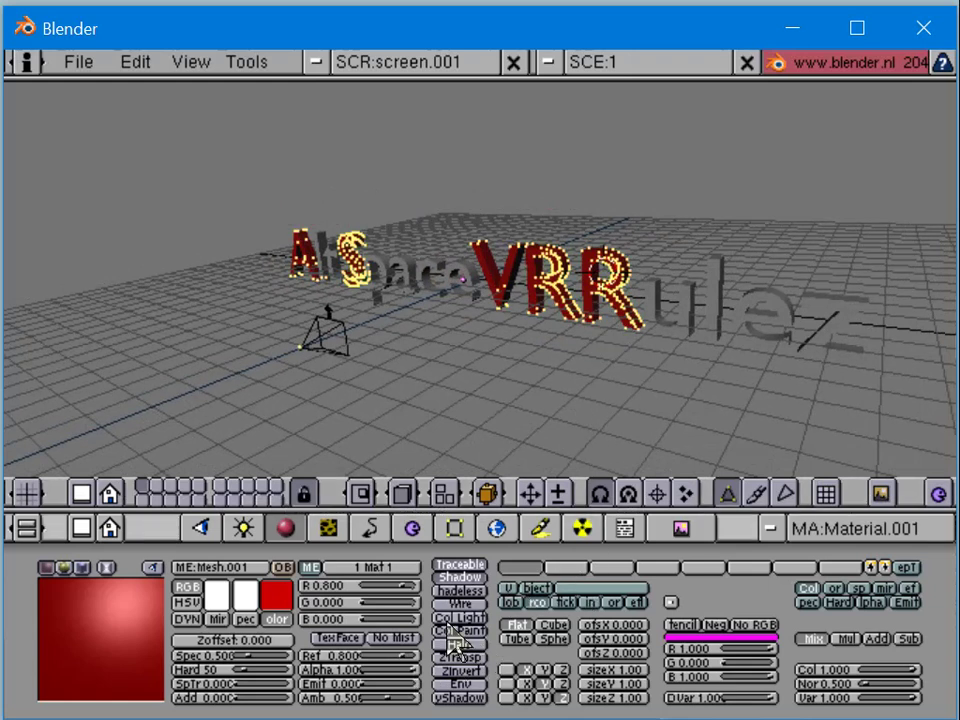
click(455, 530)
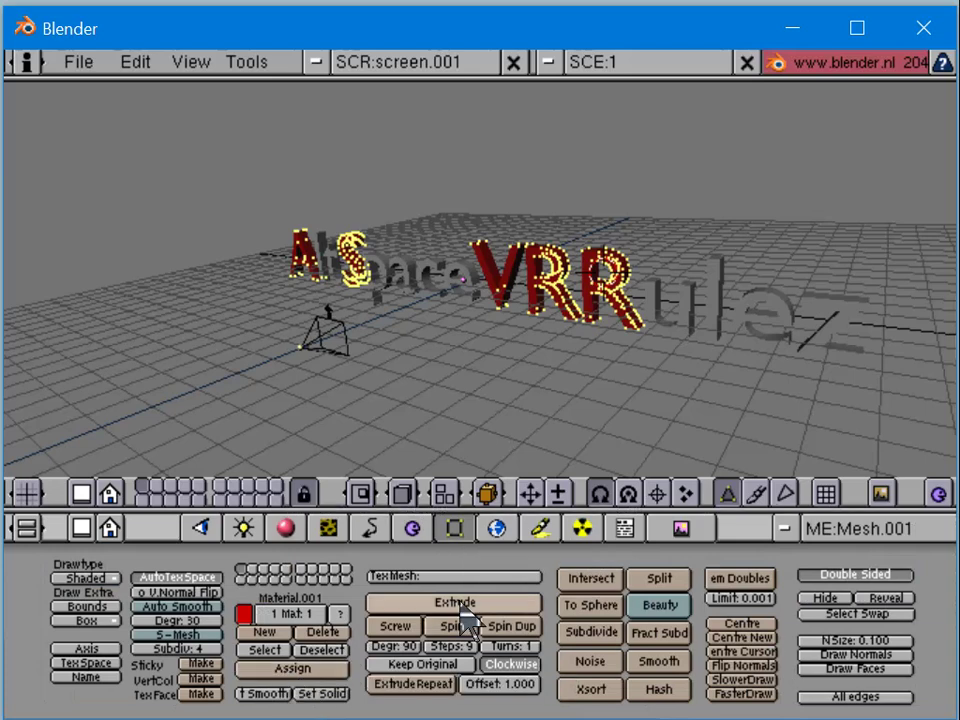
key(Tab)
Step: Examine the front and side faces of the coloured letters from several angles and distances
middle_drag(500, 343, 422, 360)
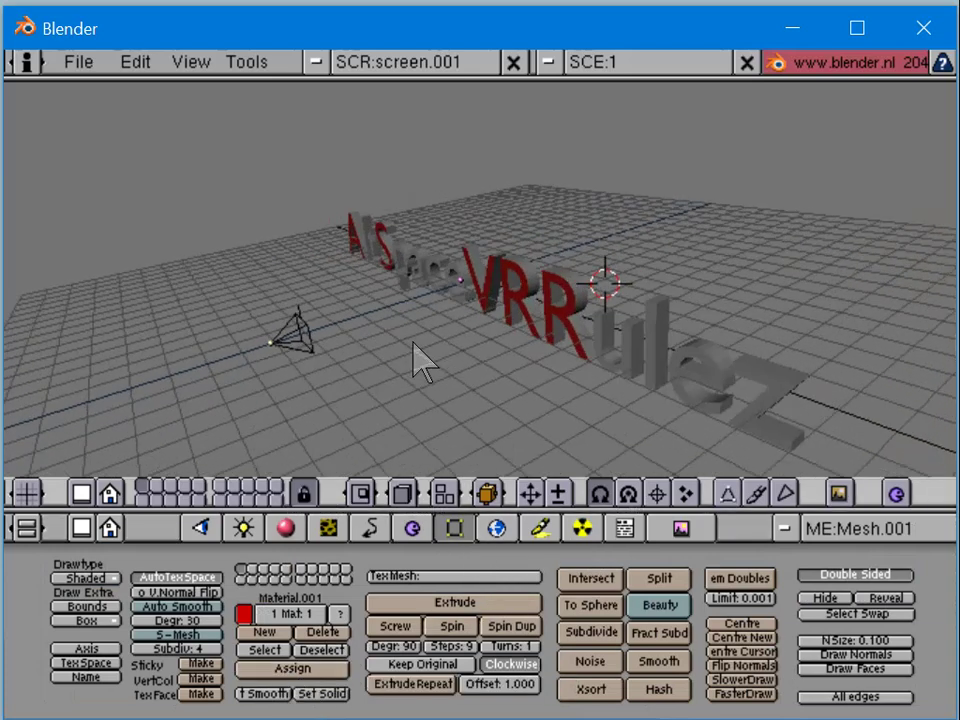
scroll(480, 360, up, 5)
scroll(497, 347, down, 6)
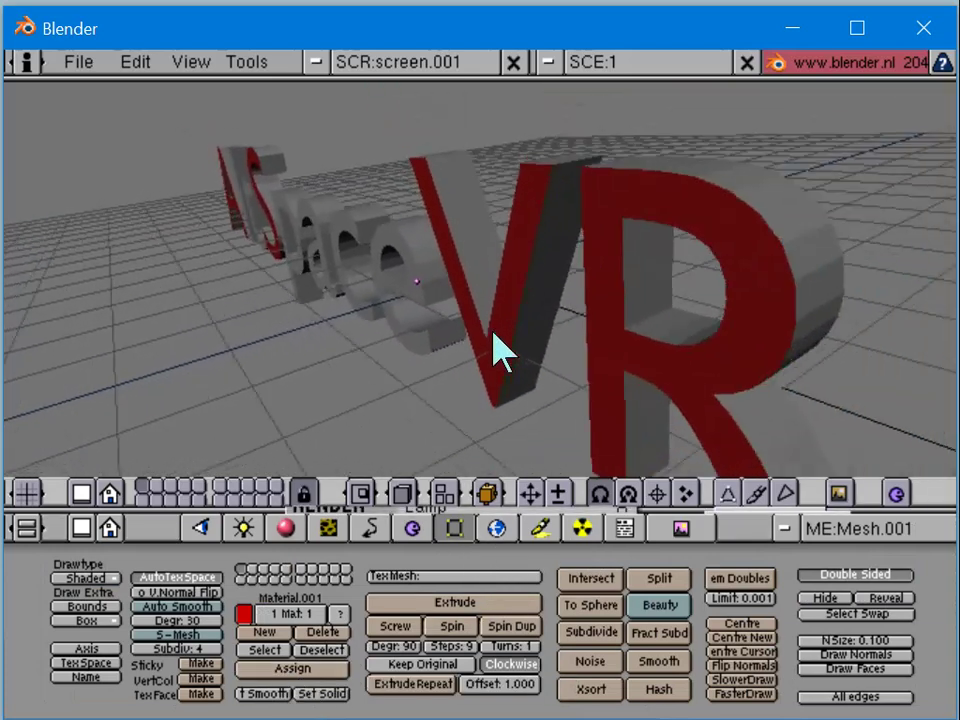
middle_drag(493, 347, 538, 333)
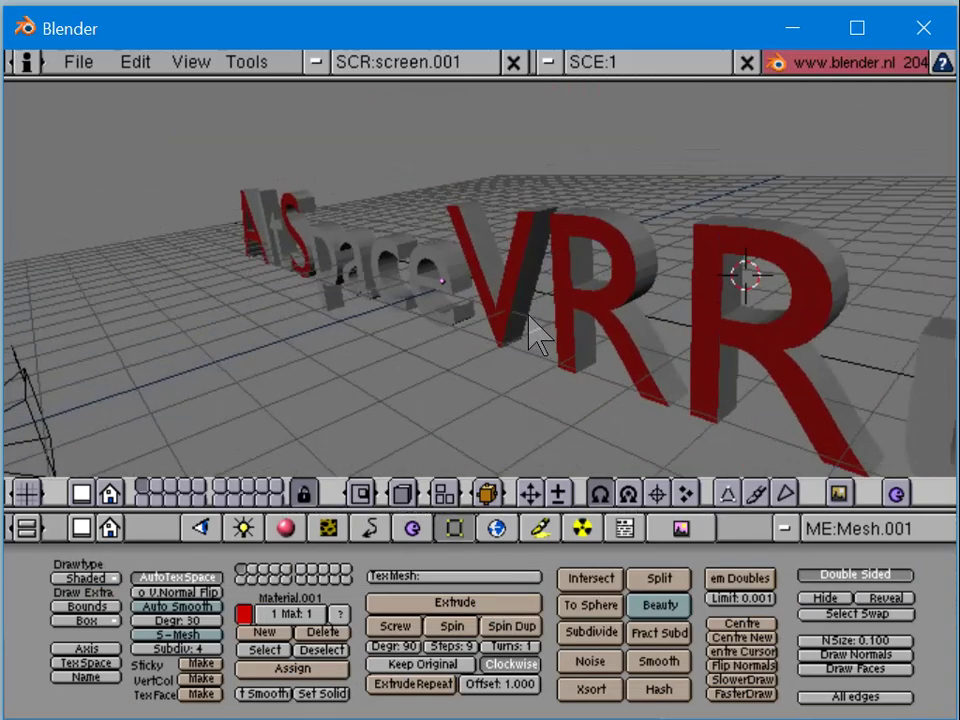
scroll(530, 315, down, 6)
scroll(450, 332, up, 4)
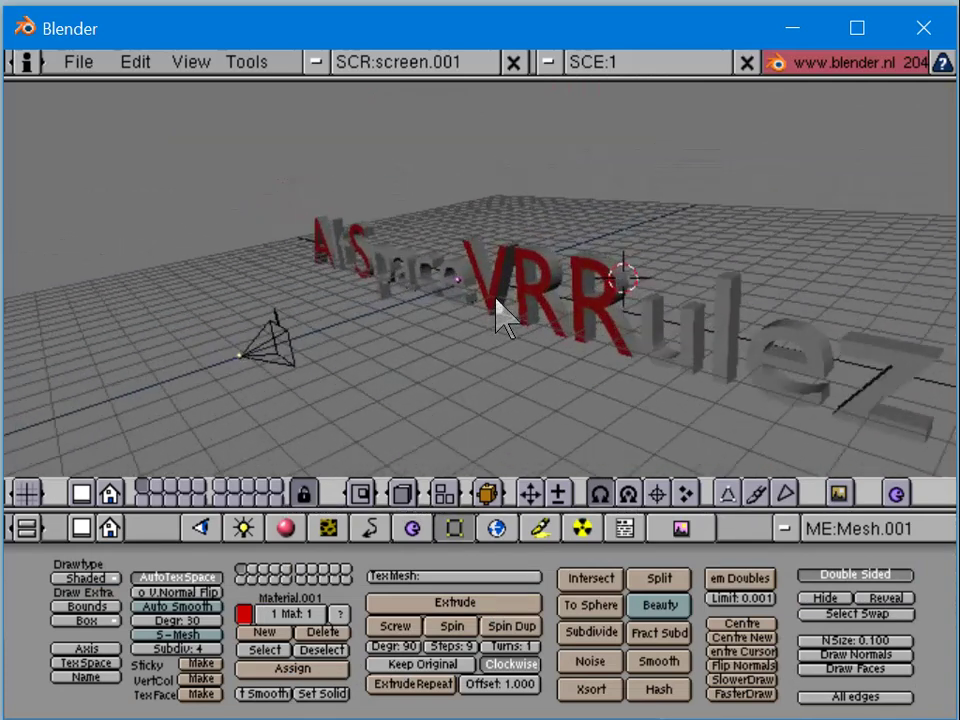
middle_drag(498, 300, 526, 296)
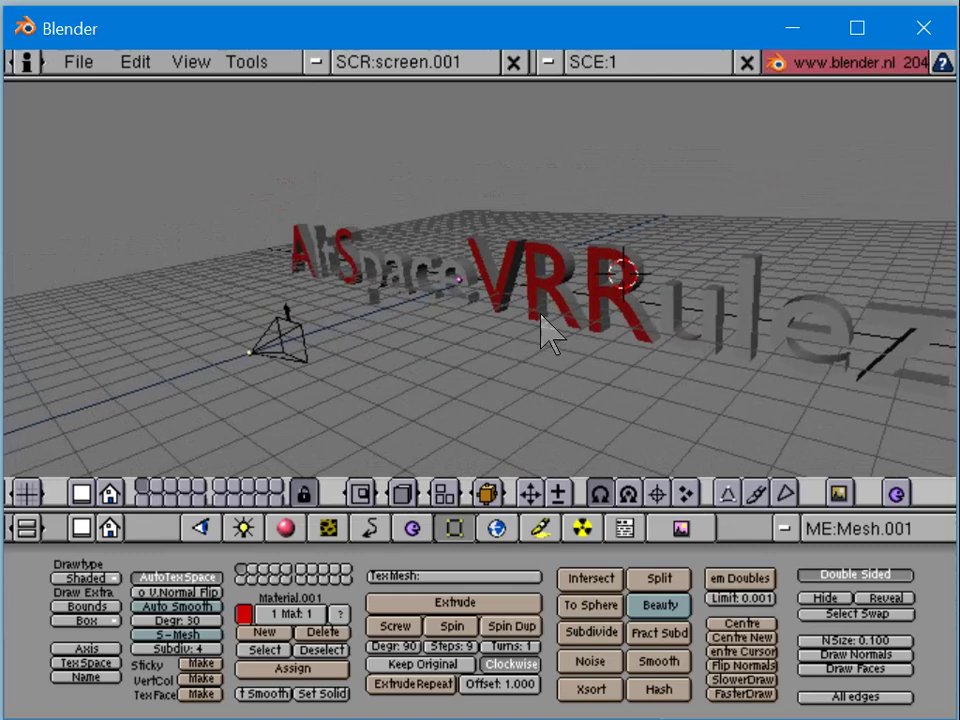
middle_drag(596, 360, 640, 362)
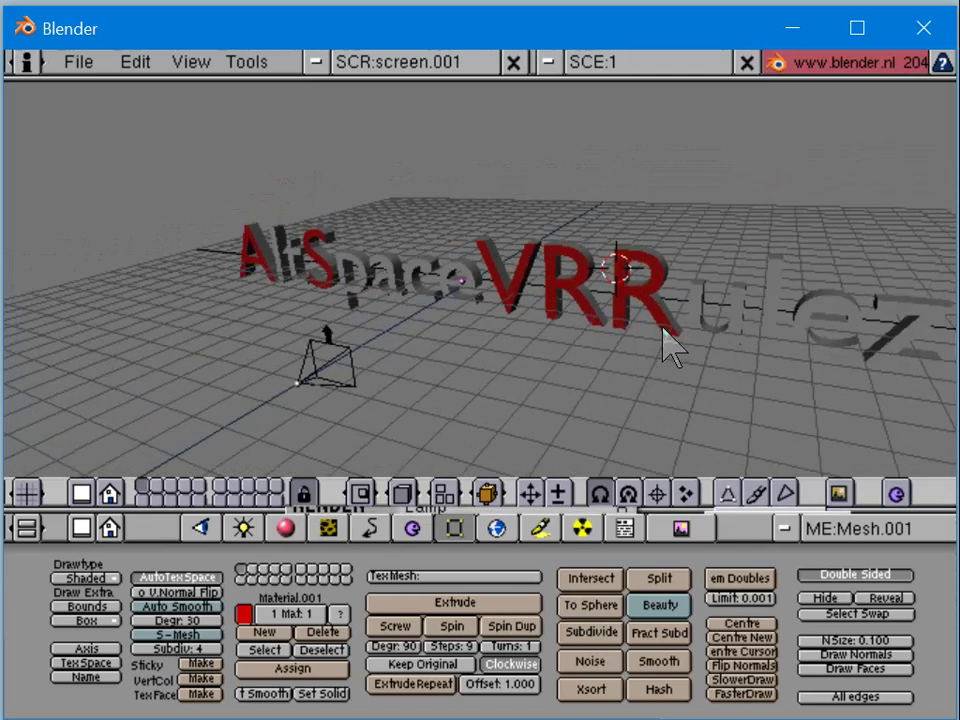
Step: Select the lowercase letters together with the red capitals and join them into one mesh, returning to solid shading
right_click(702, 299)
right_click(634, 299)
key(Tab)
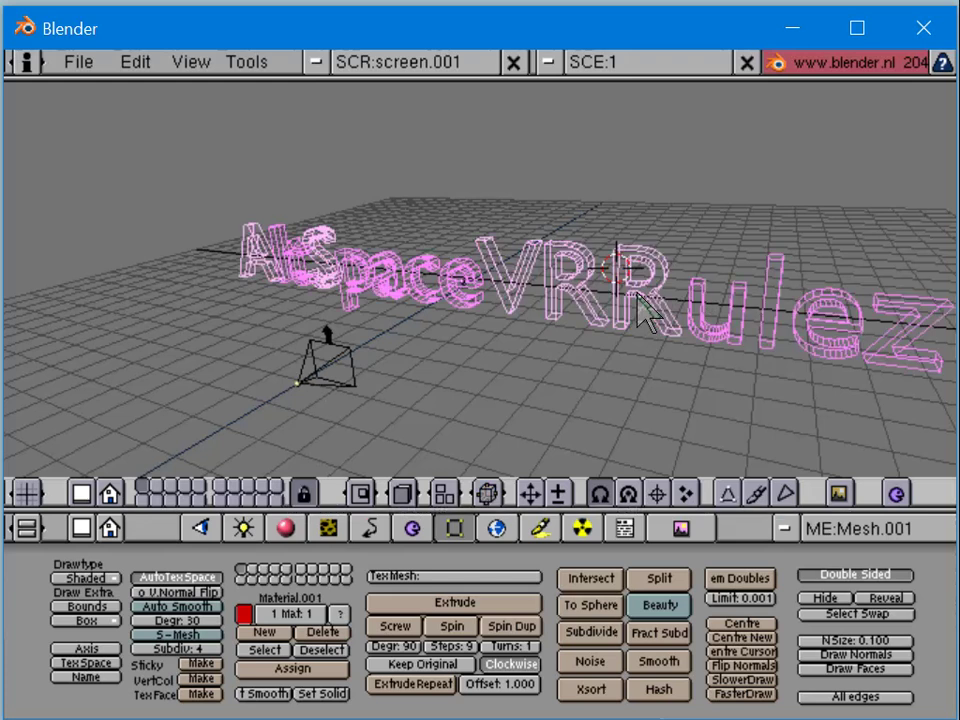
key(ctrl+j)
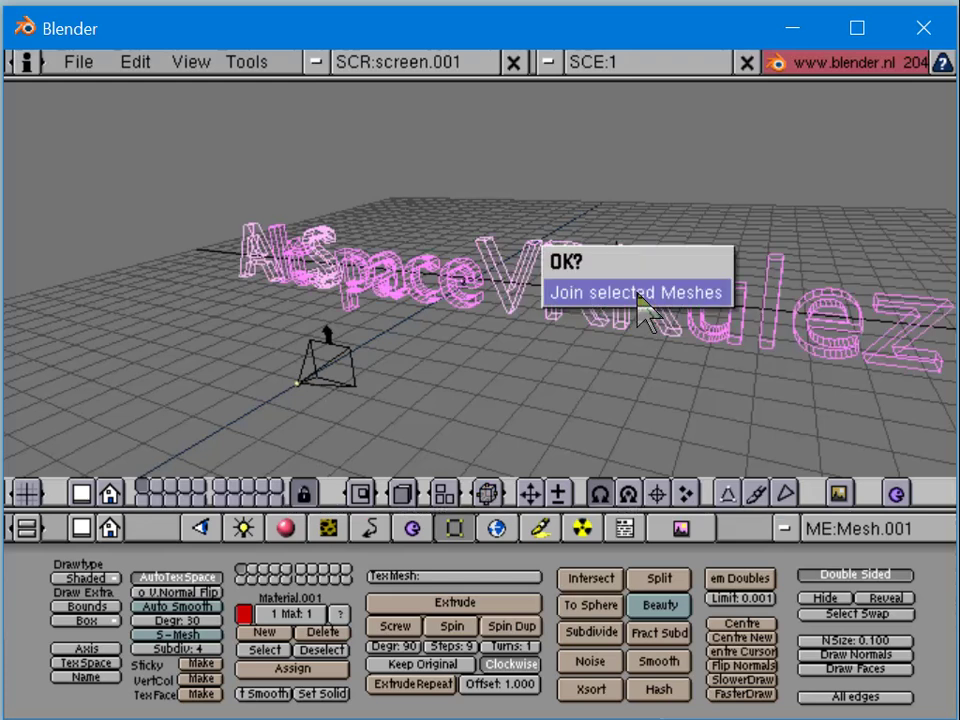
click(640, 293)
key(Tab)
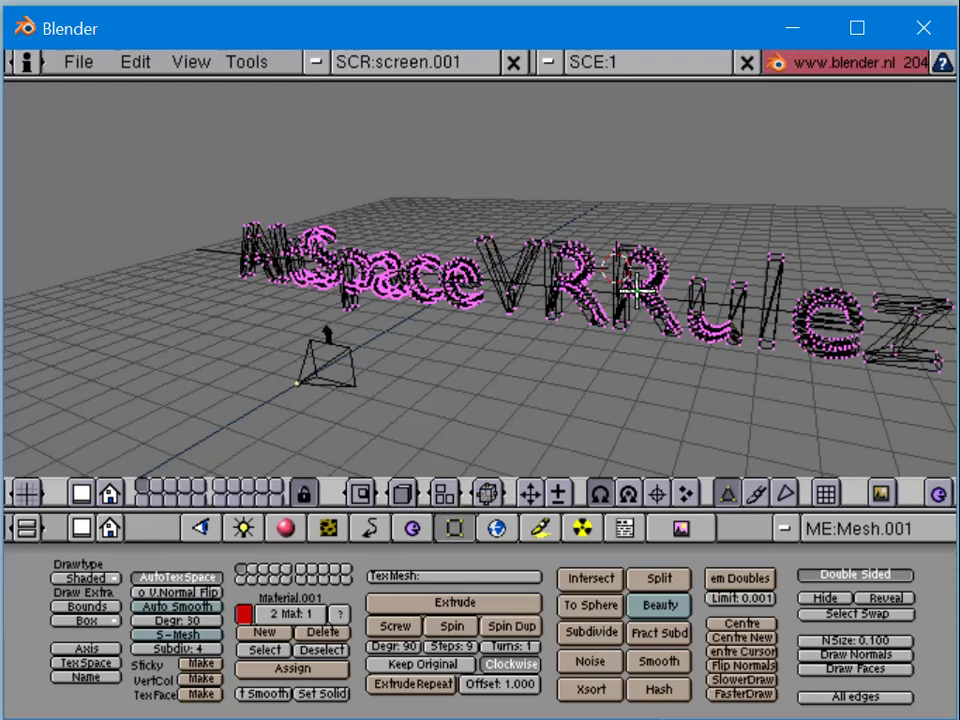
key(Tab)
middle_drag(640, 300, 503, 317)
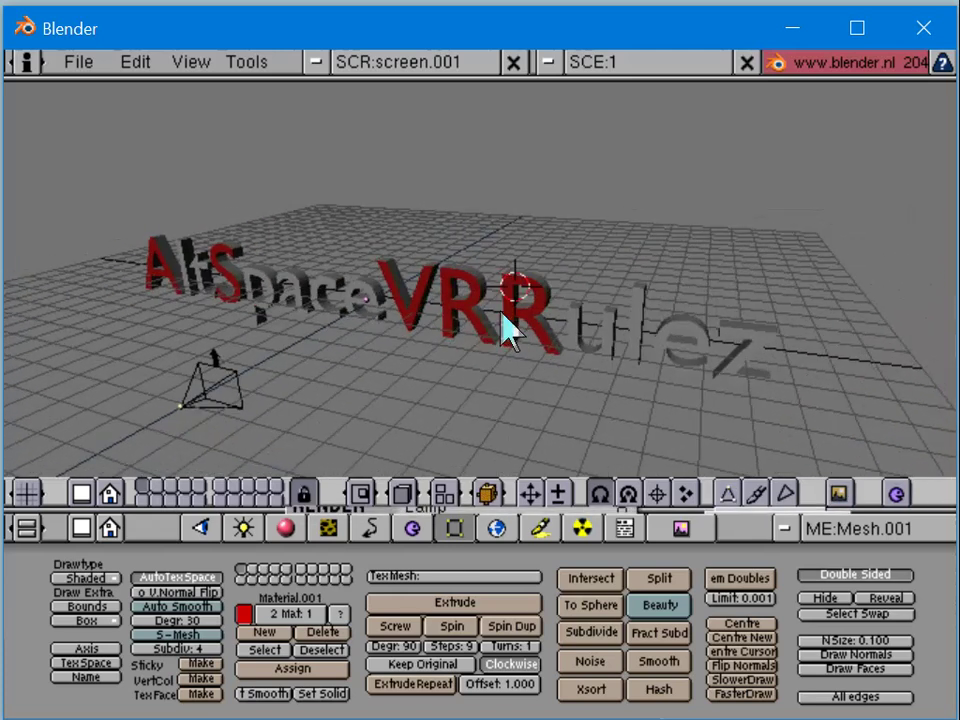
Step: Save the scene as AltSpaceVRRulez.blend in the stuff folder on the desktop
key(F2)
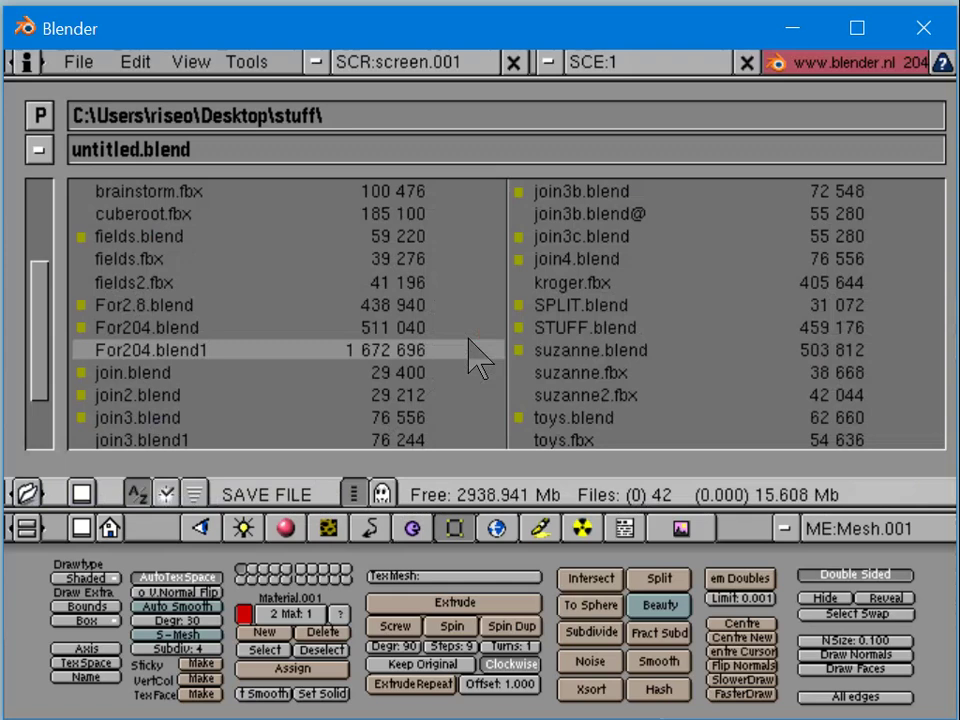
click(144, 156)
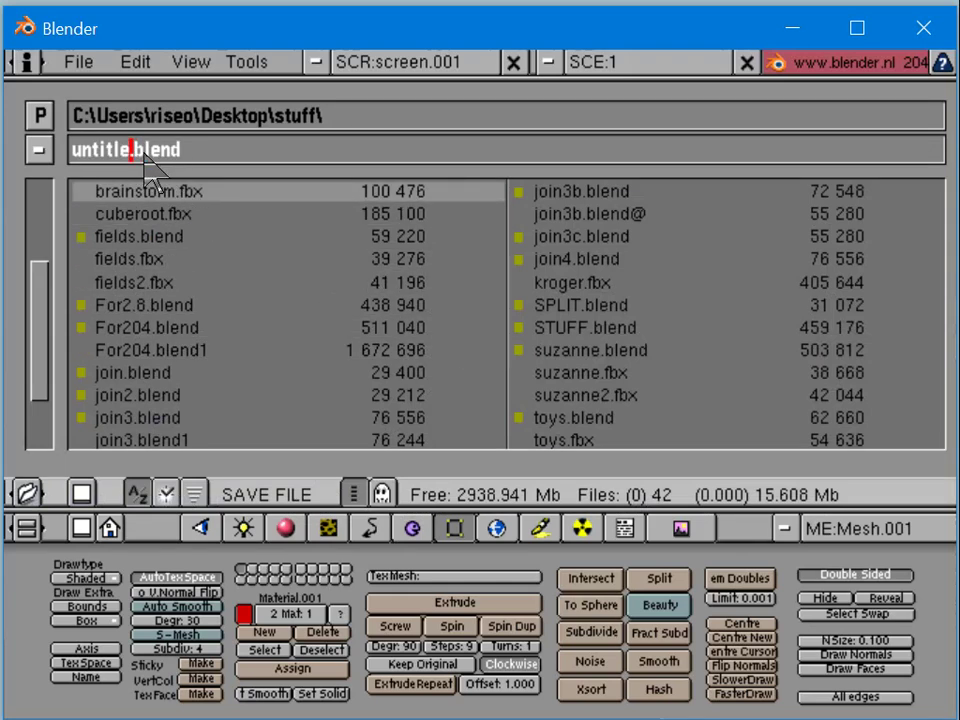
key(BackSpace)
key(BackSpace)
key(BackSpace)
key(BackSpace)
key(BackSpace)
key(BackSpace)
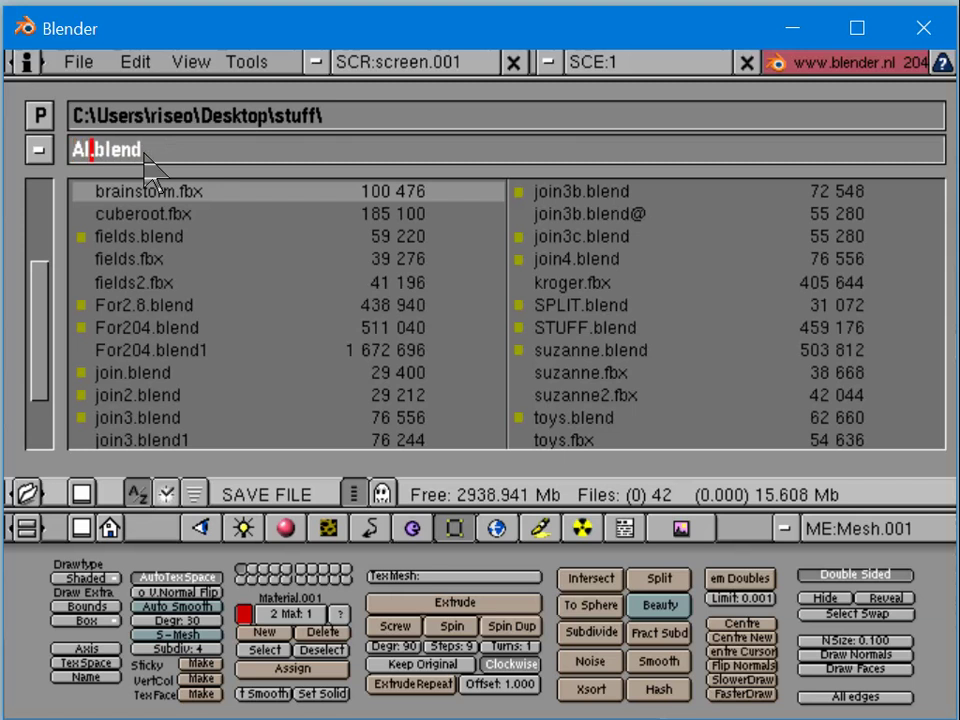
text(AltSpaceVR)
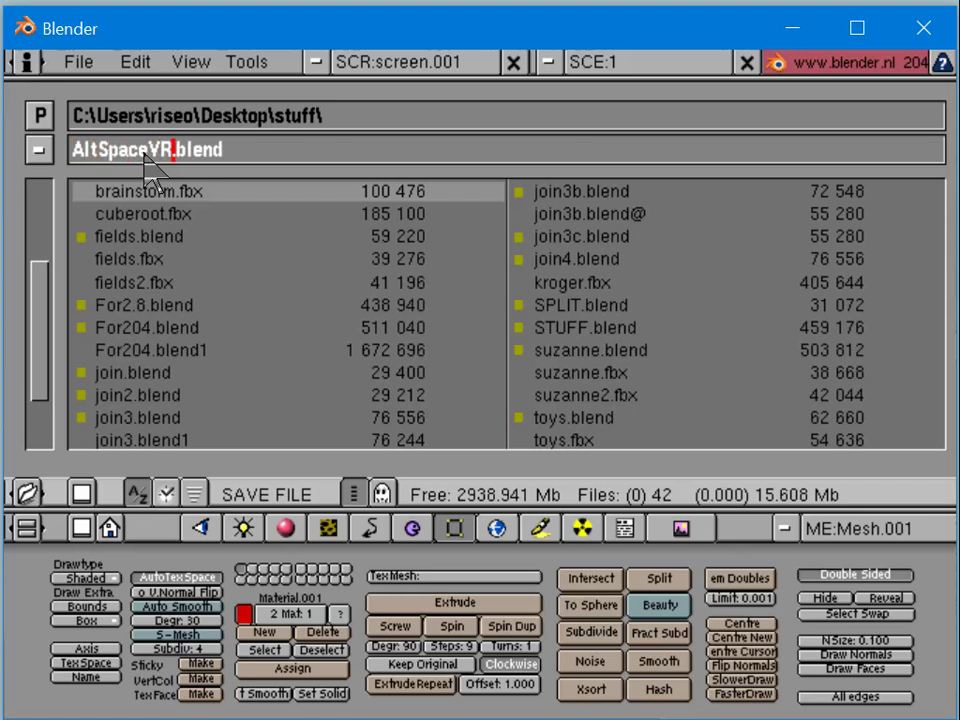
text(Rulez)
key(Return)
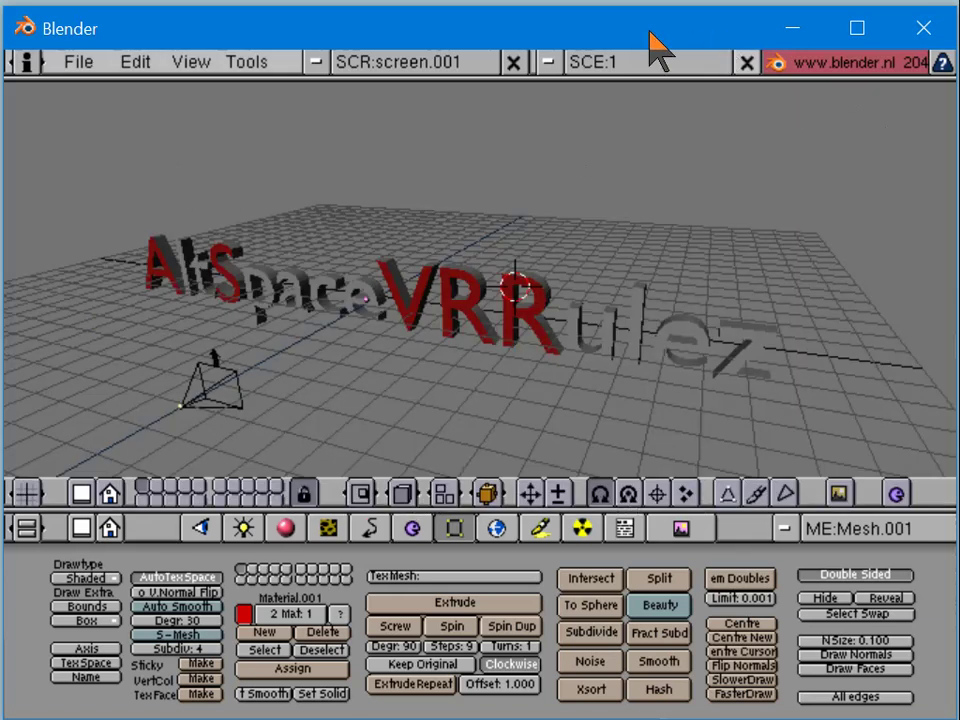
Step: Move the old Blender window aside, switch to Blender 2.79, resize its window and dismiss the splash screen
drag(650, 32, 959, 290)
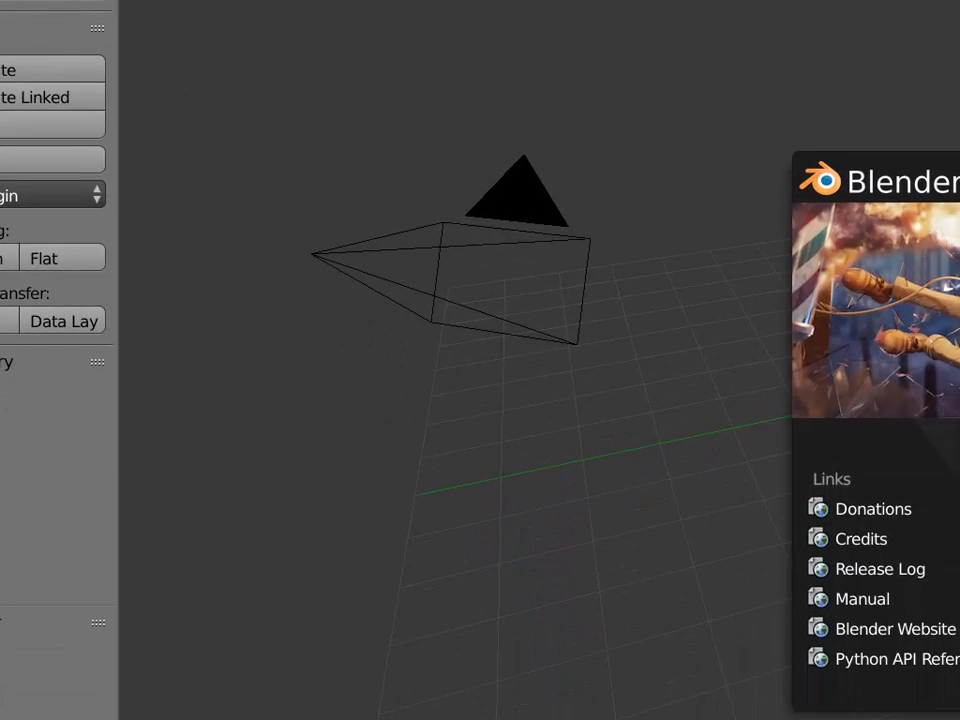
drag(959, 719, 908, 442)
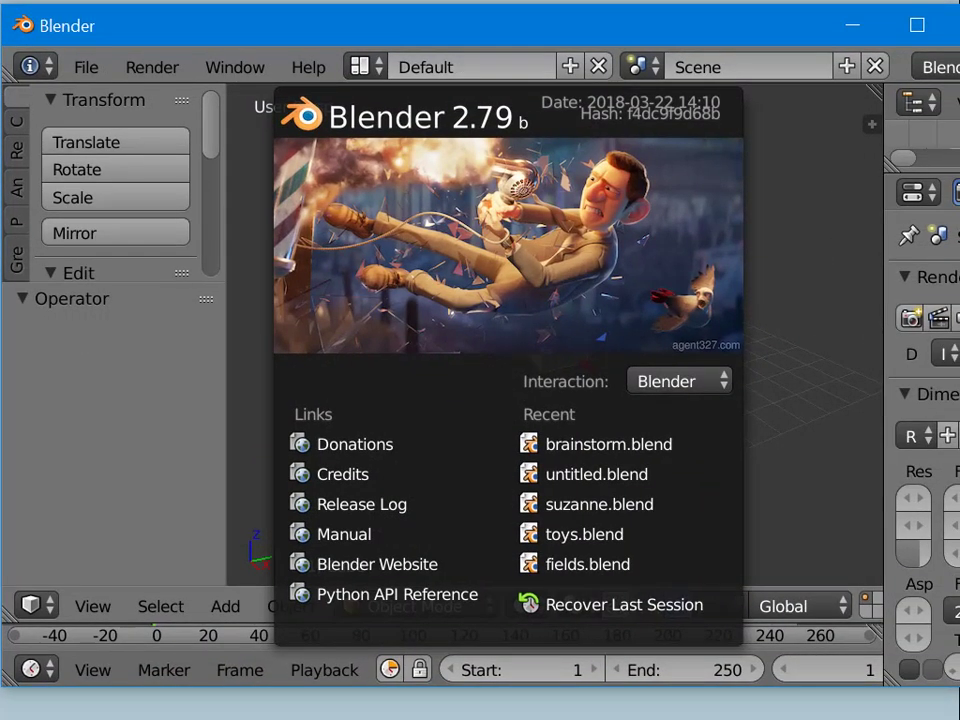
drag(959, 686, 954, 716)
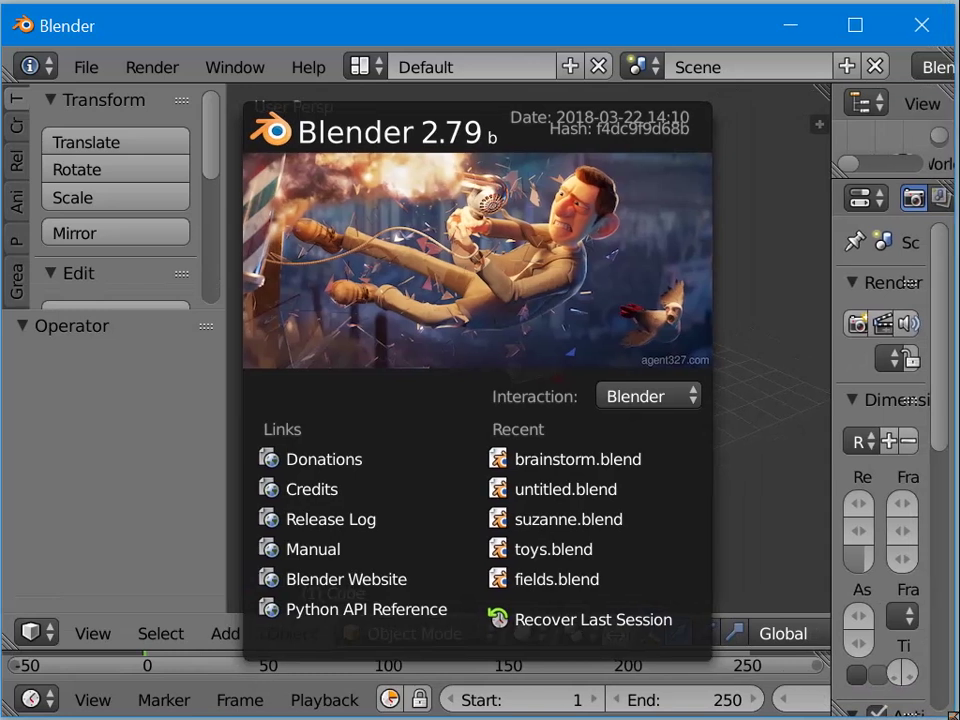
click(740, 372)
scroll(787, 495, down, 4)
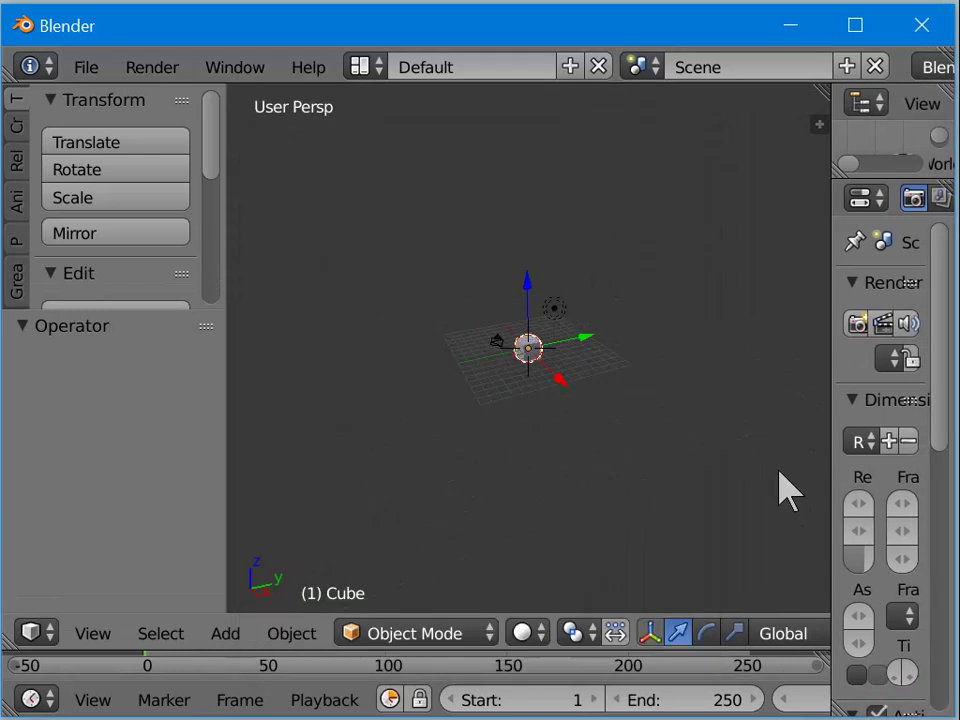
scroll(712, 590, up, 3)
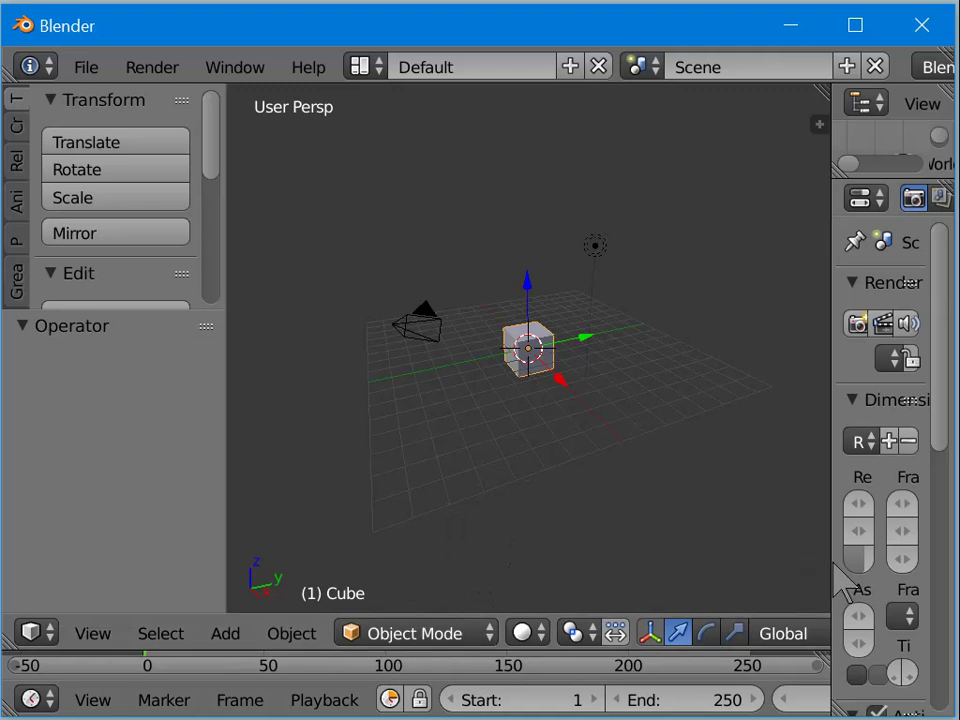
Step: Open AltSpaceVRRulez.blend from the stuff folder and inspect the joined text mesh from another angle and in Edit Mode
click(348, 315)
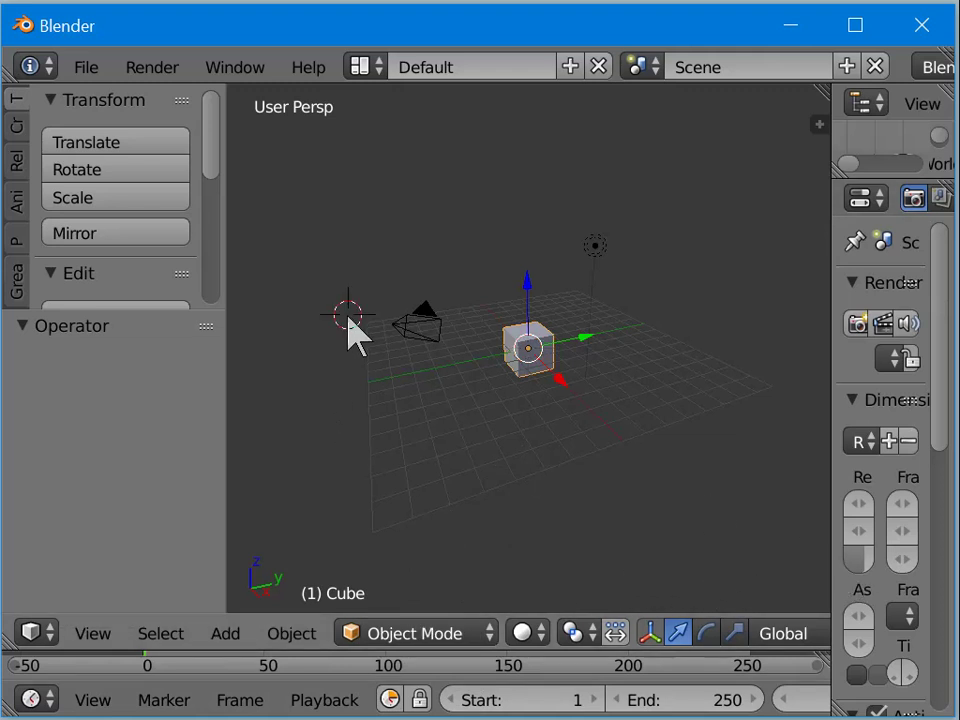
key(ctrl+o)
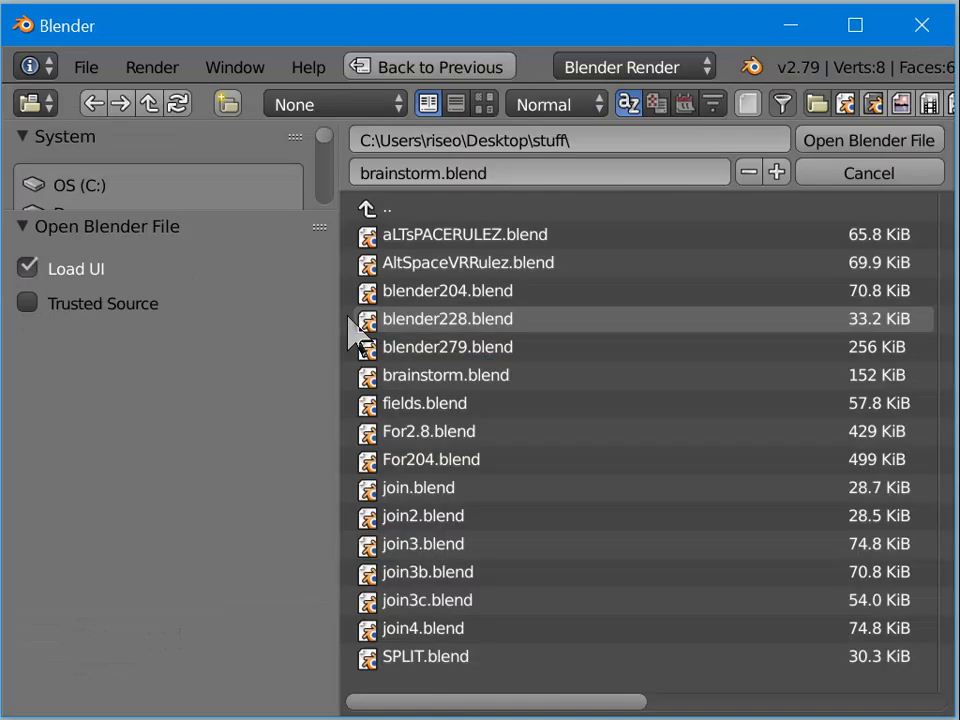
double_click(482, 265)
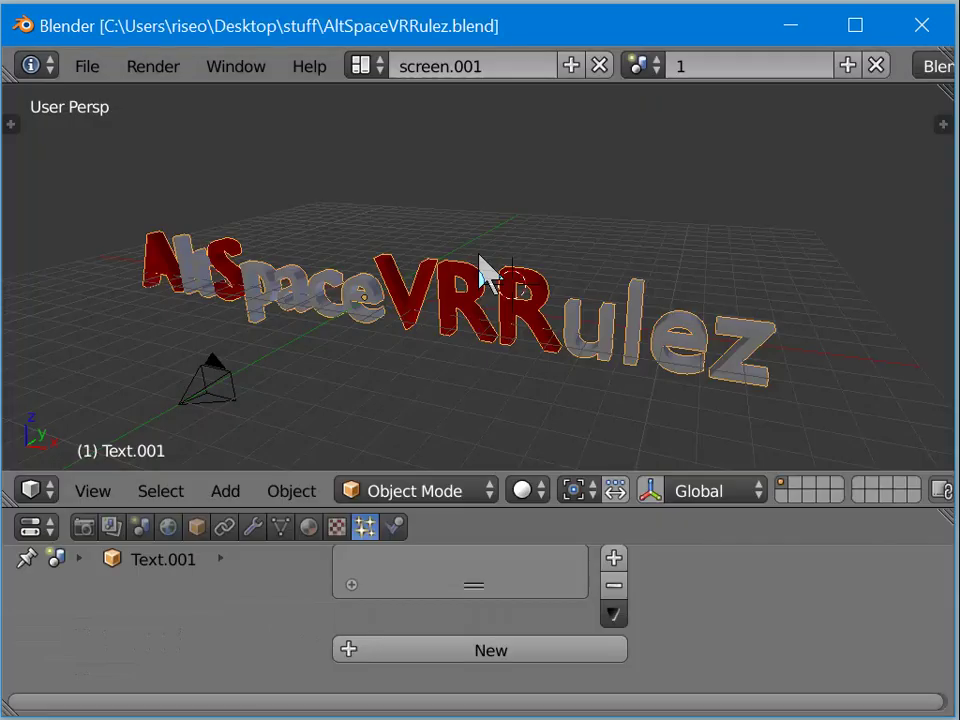
middle_drag(625, 200, 585, 199)
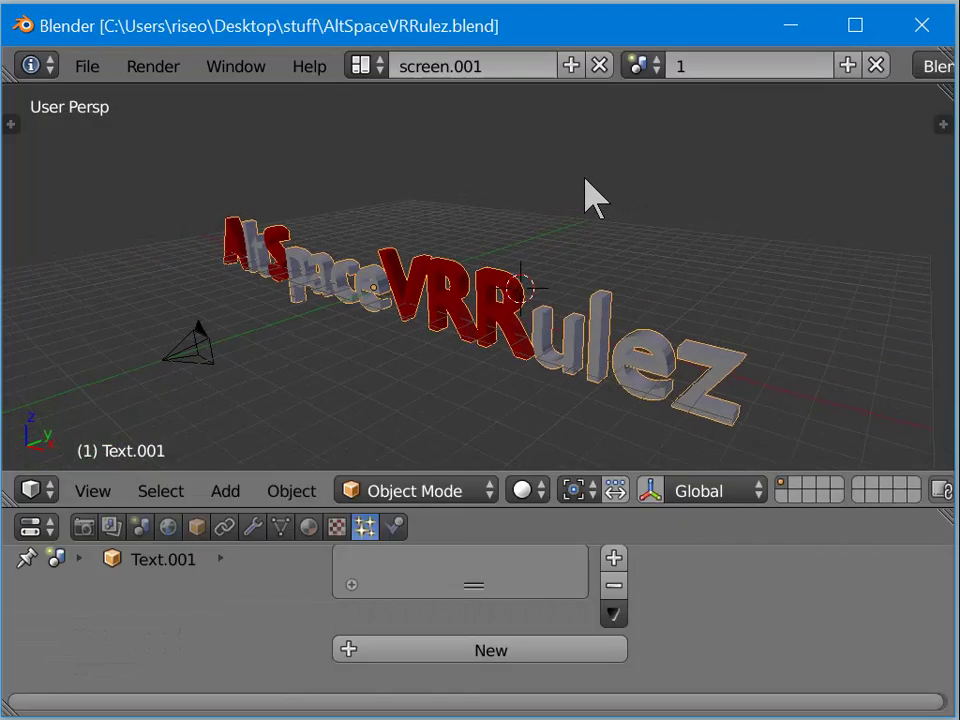
key(Tab)
key(Tab)
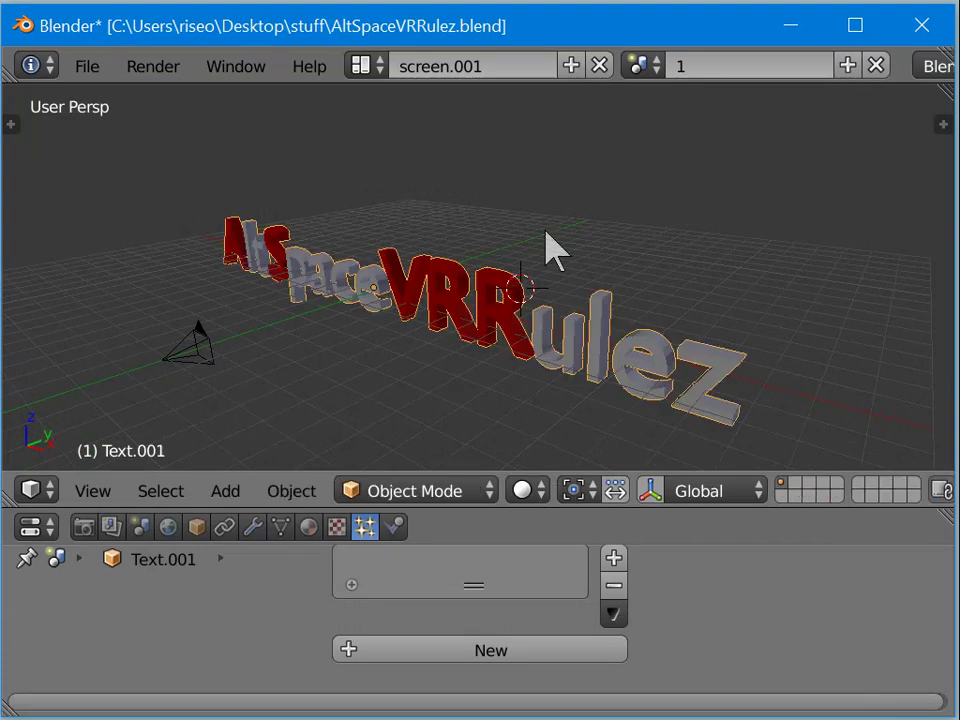
key(z)
key(z)
mouse_move(546, 231)
middle_down()
mouse_move(478, 255)
mouse_move(522, 225)
mouse_move(566, 219)
middle_up()
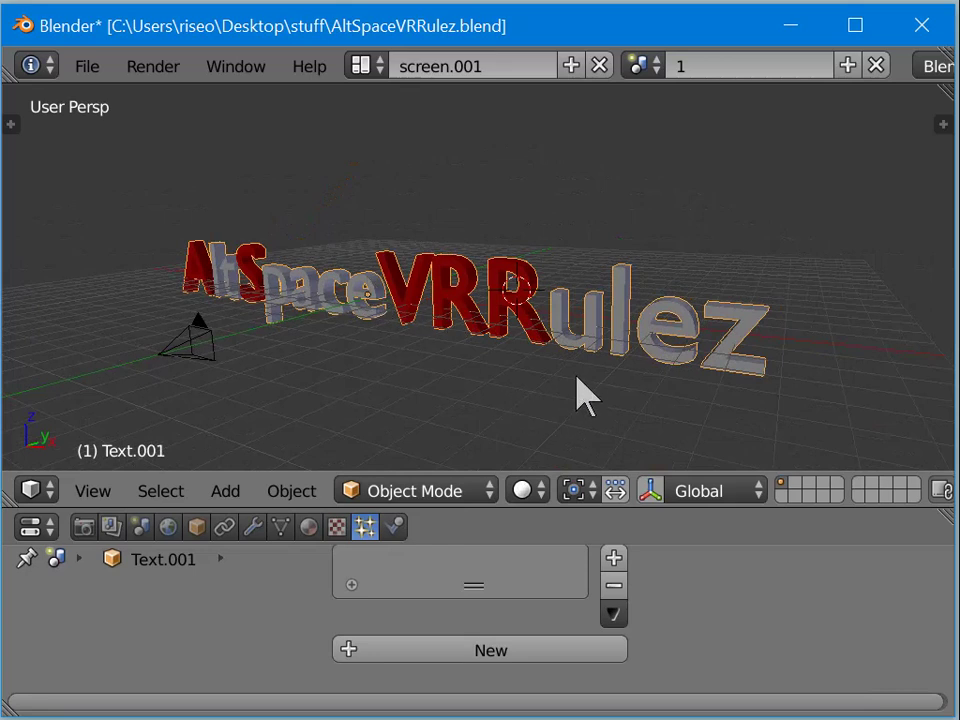
click(100, 78)
mouse_move(190, 630)
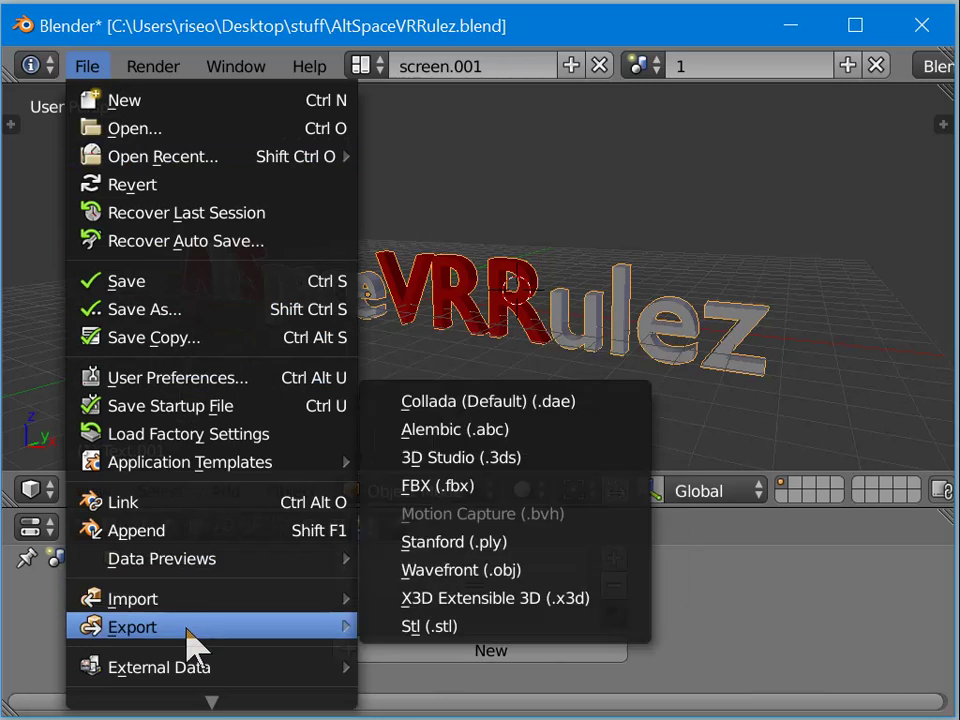
click(444, 496)
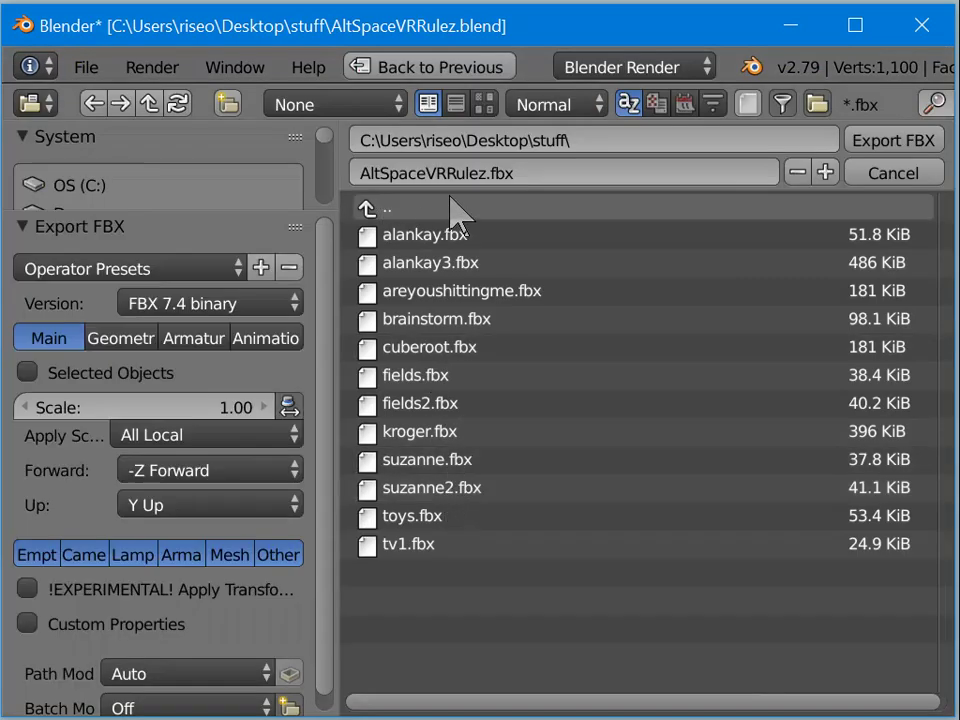
click(875, 177)
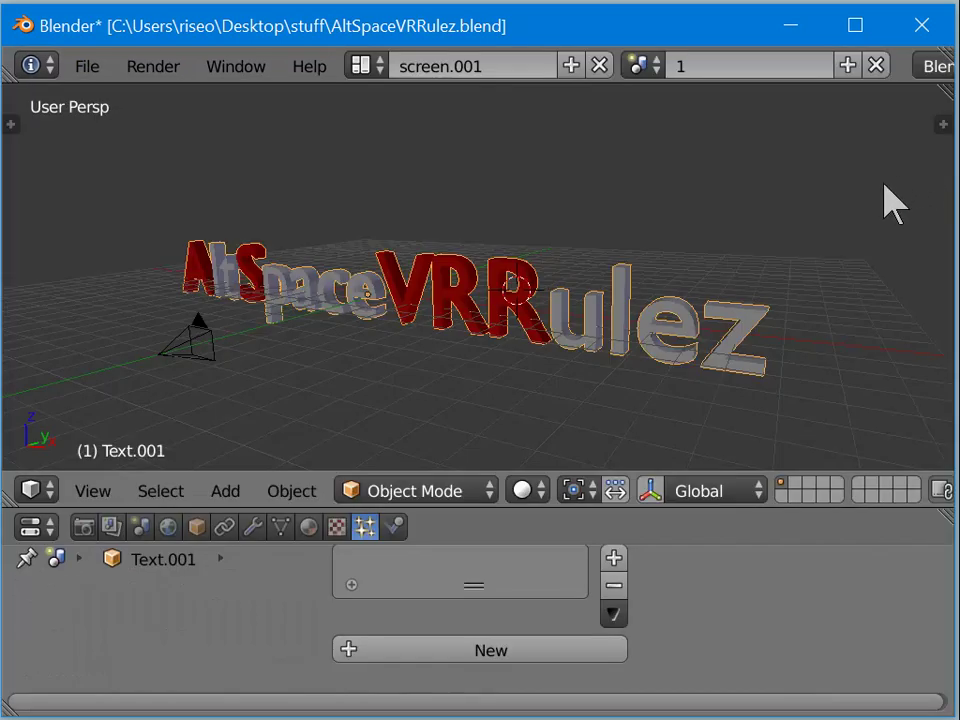
Step: Delete the camera from the scene
middle_drag(475, 267, 459, 284)
right_click(192, 372)
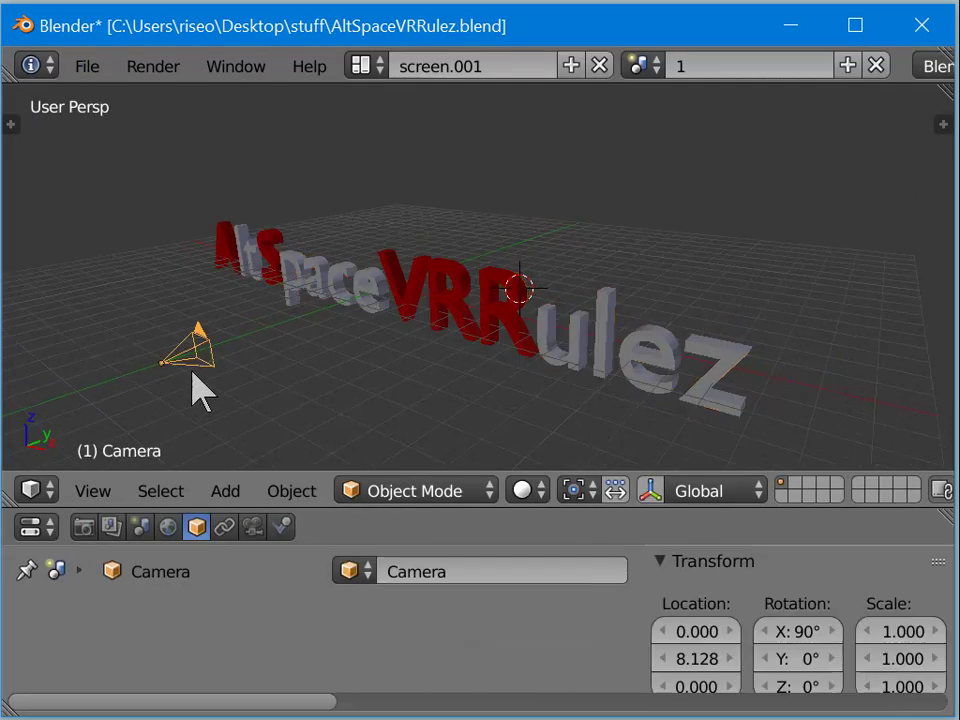
key(x)
click(197, 383)
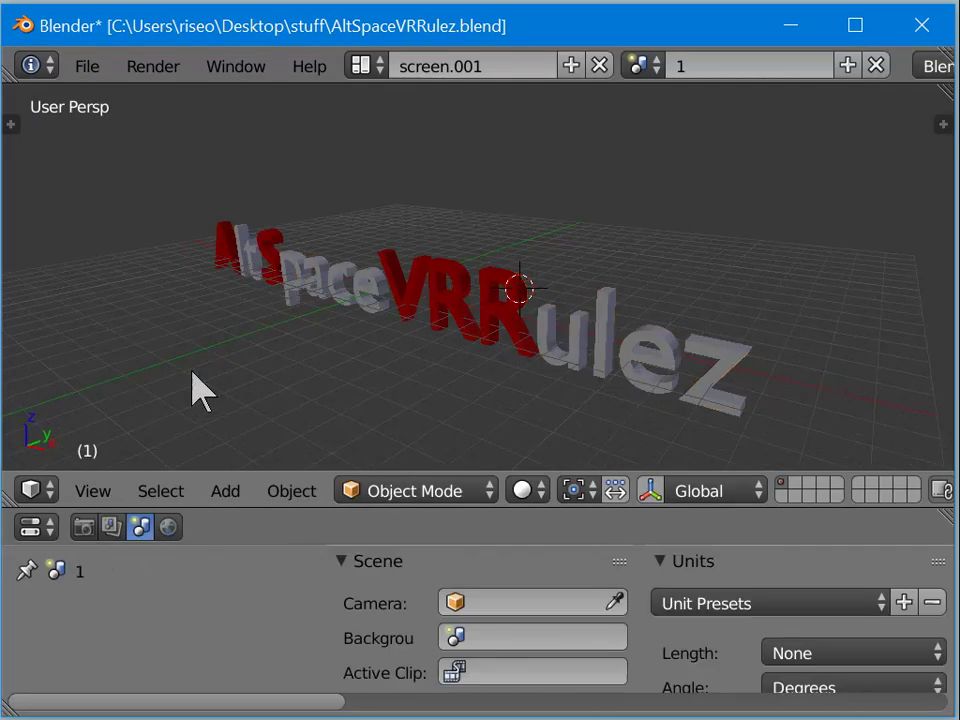
Step: Switch the viewport to wireframe shading and select the AltSpaceVRRulez text mesh
mouse_move(349, 313)
middle_down()
mouse_move(535, 295)
mouse_move(540, 285)
mouse_move(452, 326)
middle_up()
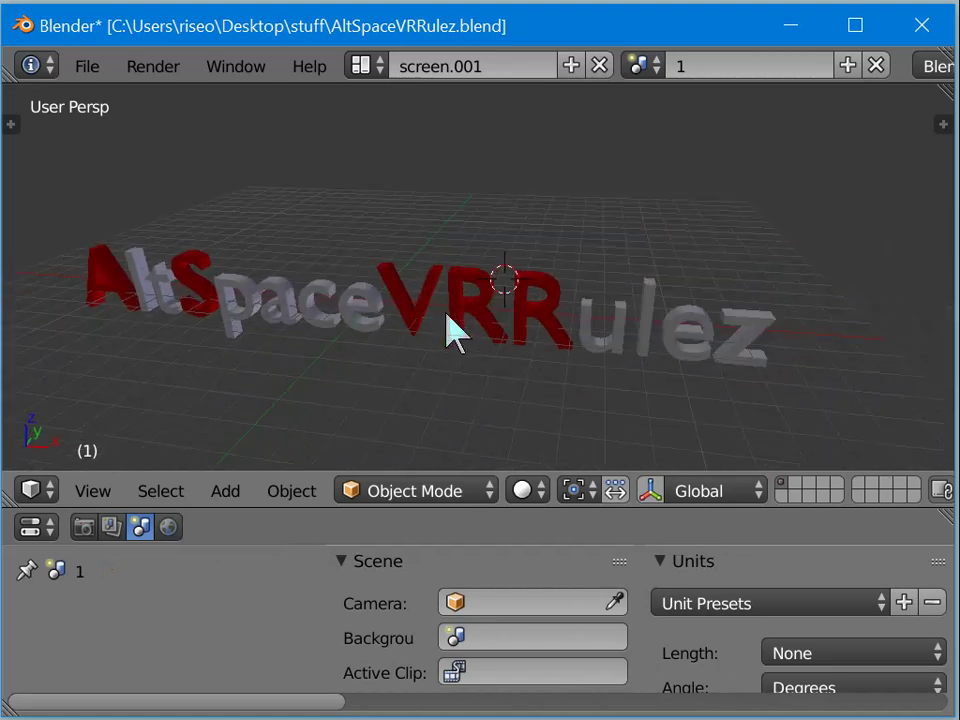
key(z)
key(z)
scroll(452, 326, down, 10)
scroll(453, 323, up, 10)
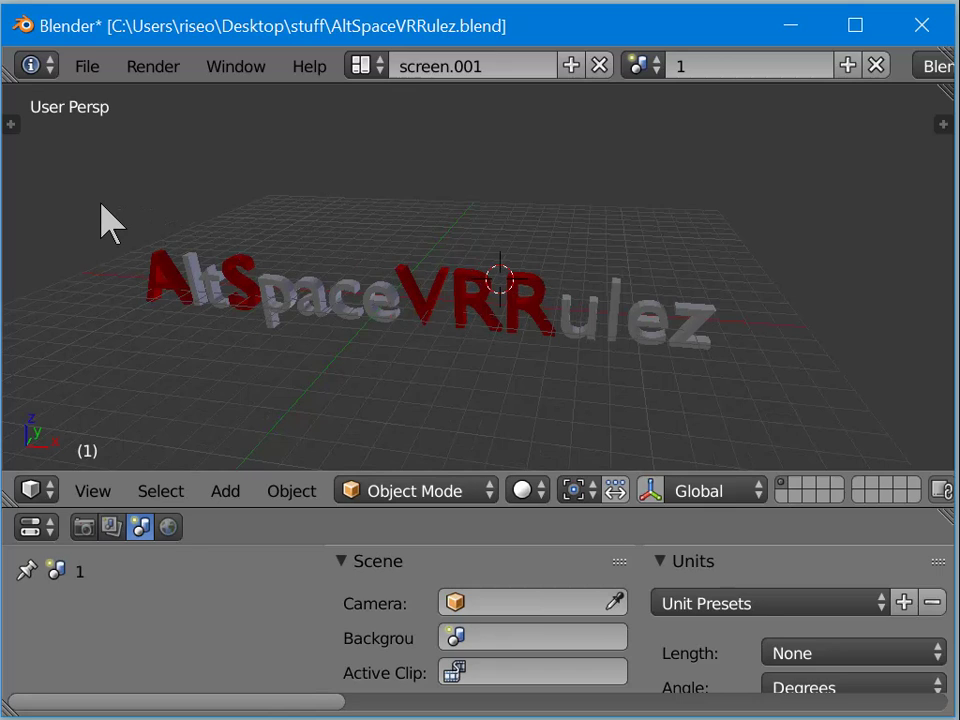
key(z)
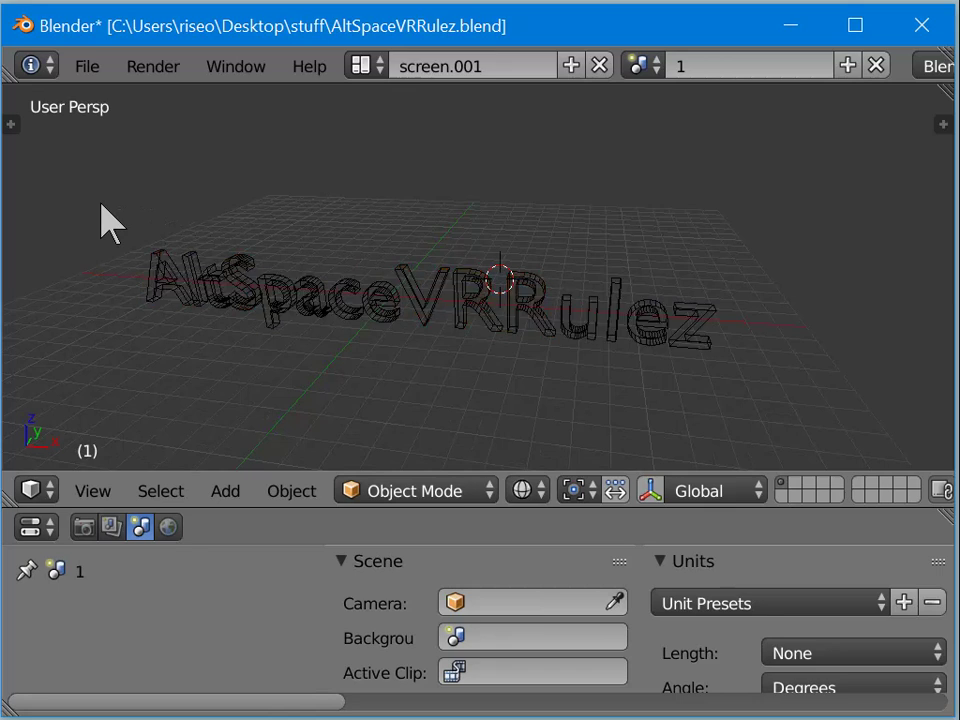
right_click(289, 281)
Step: Export the scene as AltSpaceVRRulez.fbx to the stuff folder, with -Y Forward and Z Up as the axes
click(84, 67)
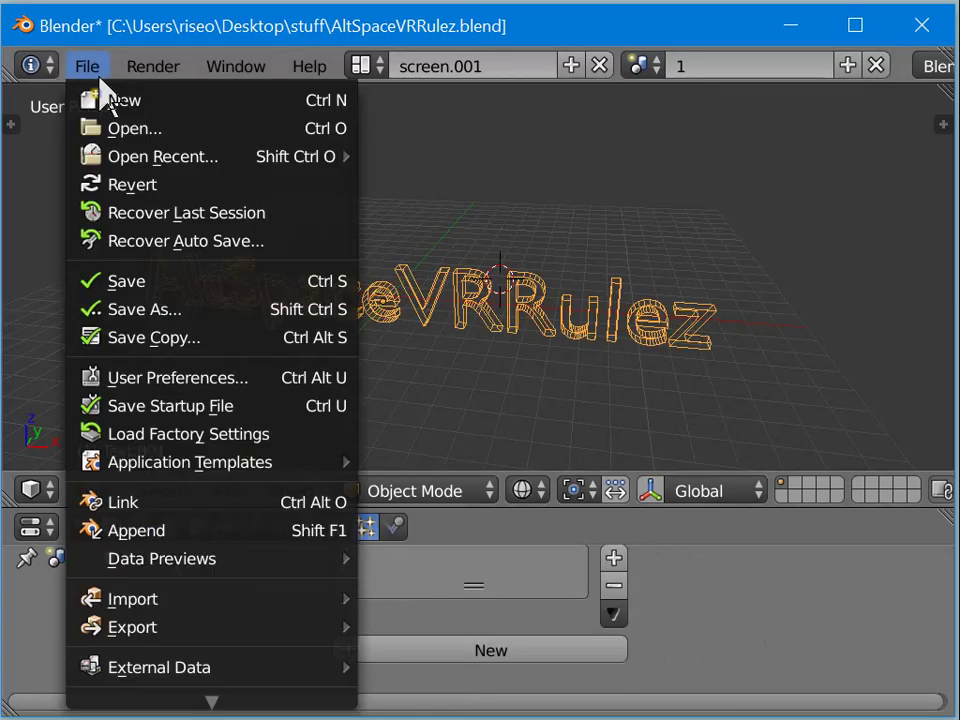
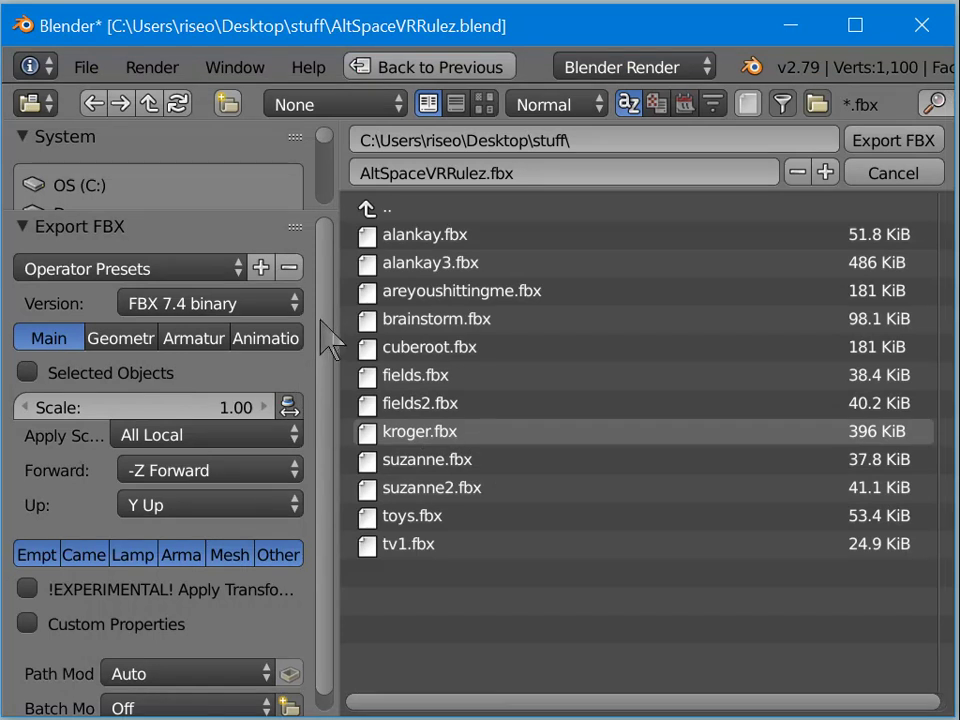
scroll(322, 330, down, 1)
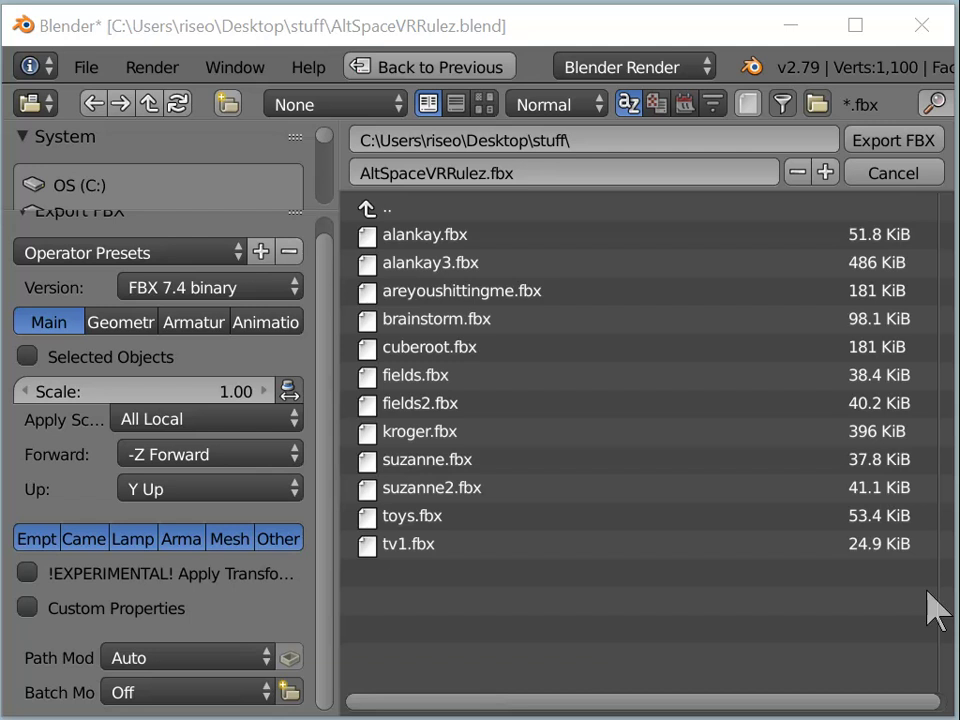
click(168, 472)
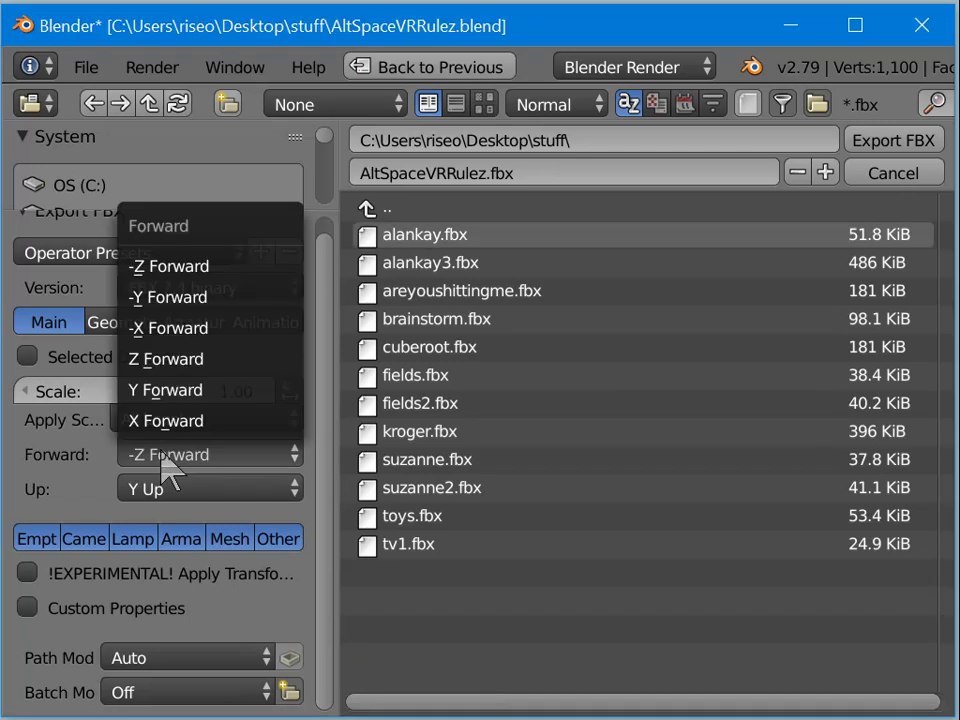
click(172, 313)
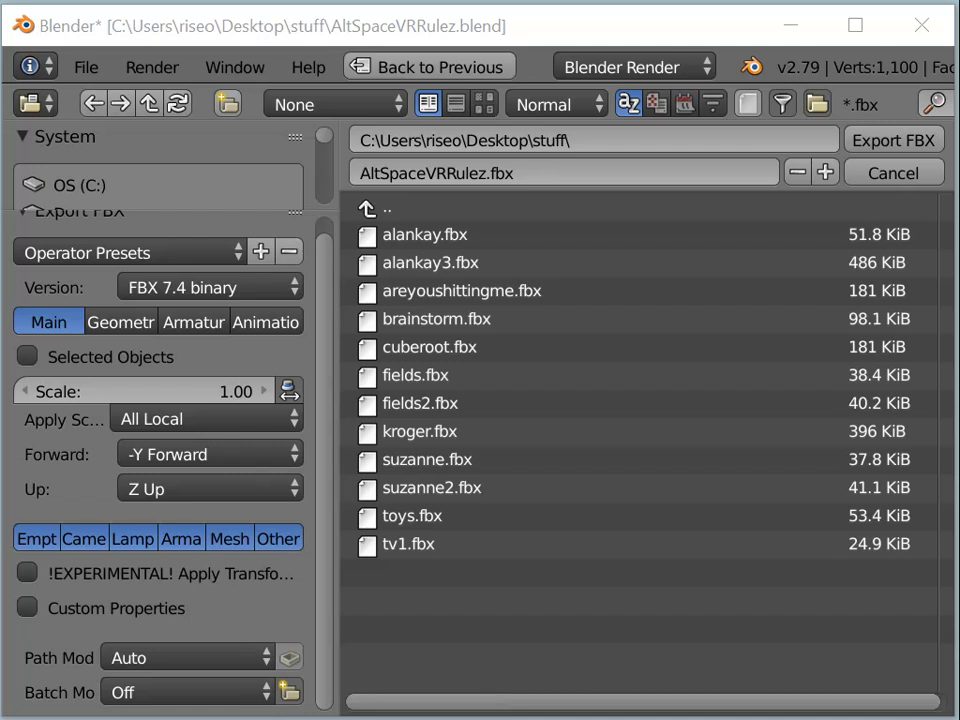
click(232, 490)
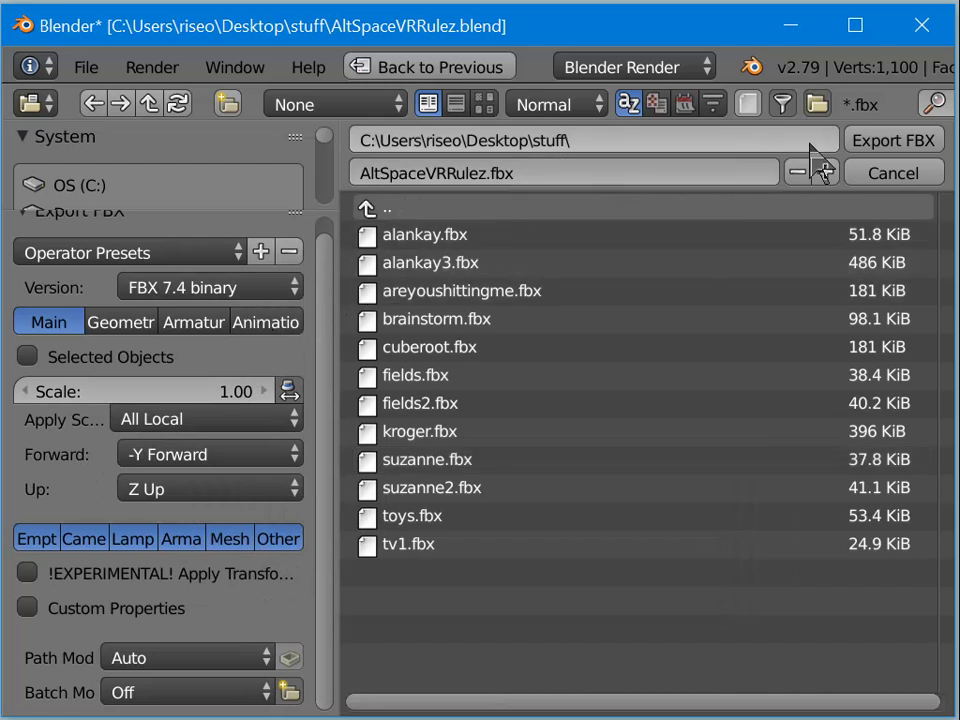
click(920, 146)
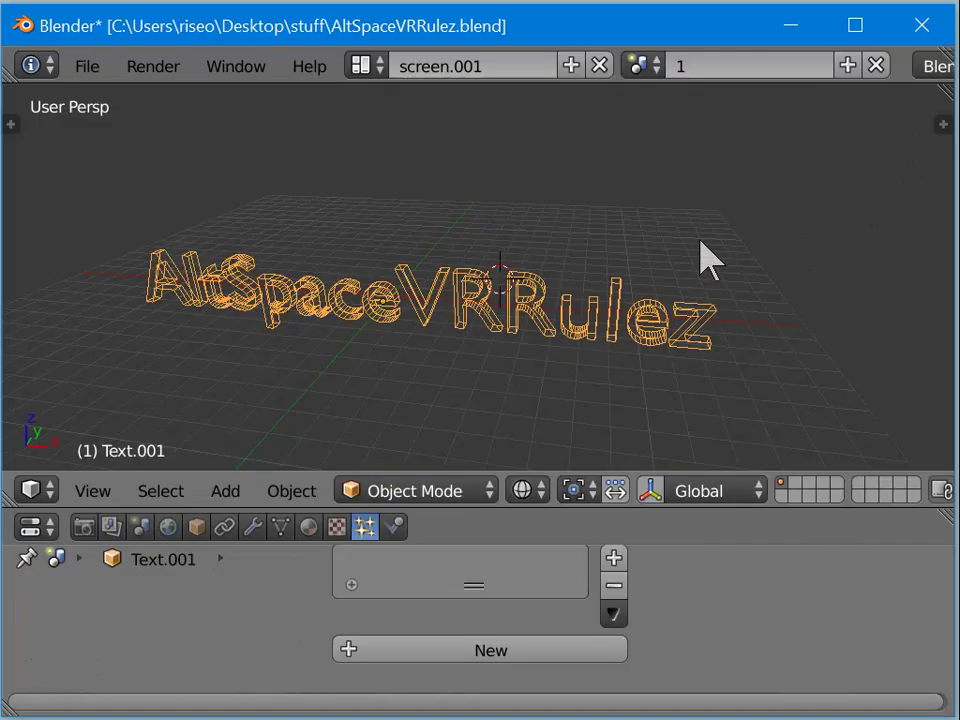
Step: Move the Blender window out of the way, switch to Unity, and reposition and resize its window
drag(568, 39, 611, 180)
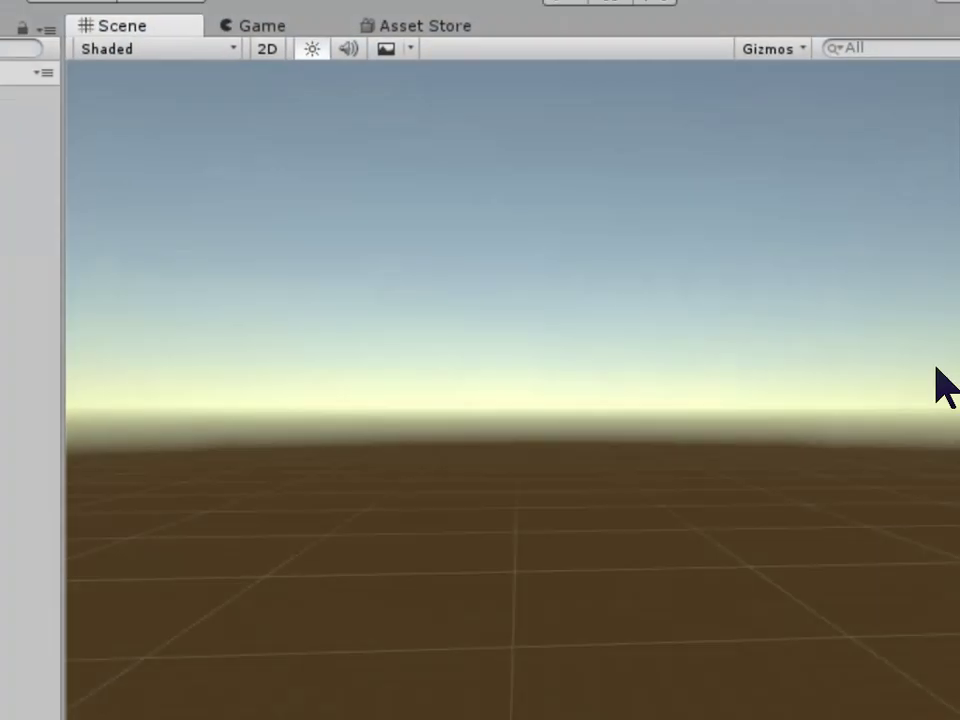
drag(0, 0, 202, 25)
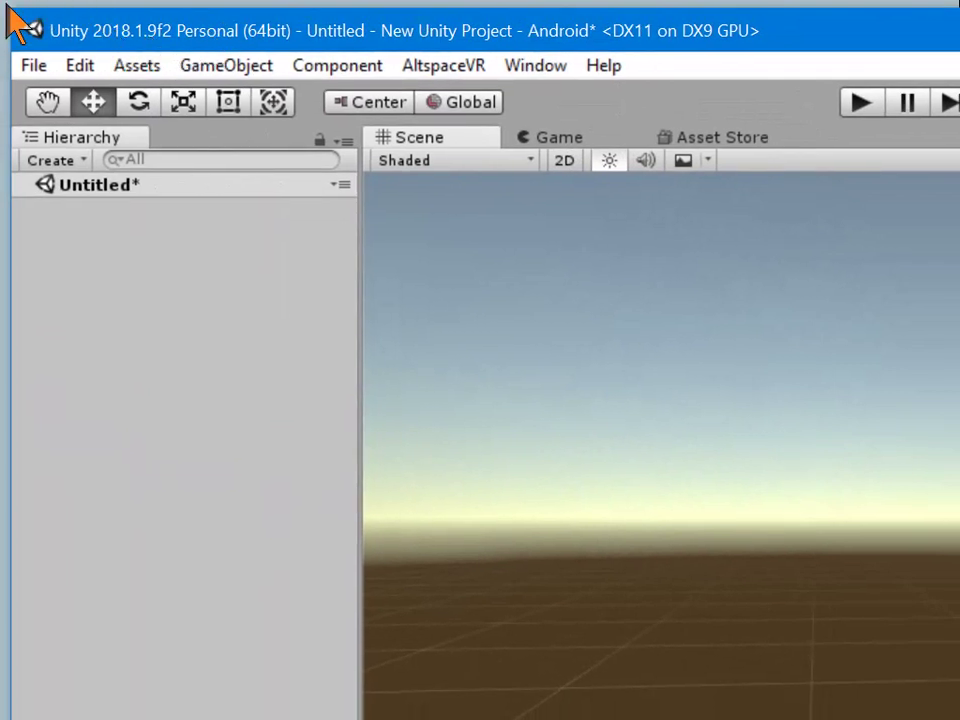
drag(20, 17, 958, 560)
drag(790, 260, 448, 55)
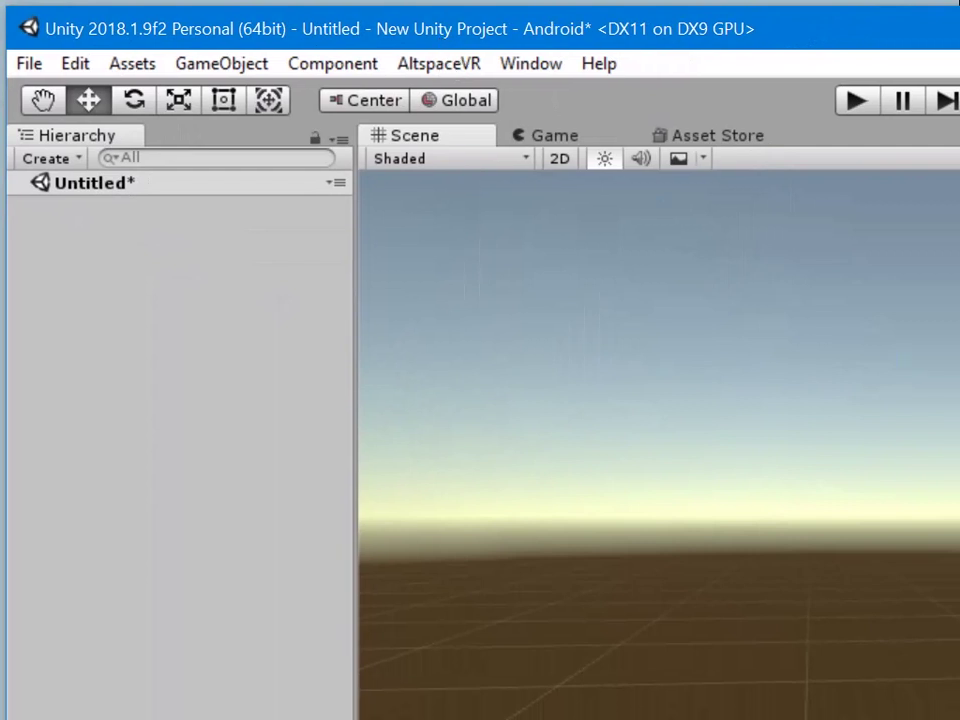
mouse_move(959, 719)
mouse_down()
mouse_move(959, 671)
mouse_move(959, 716)
mouse_up()
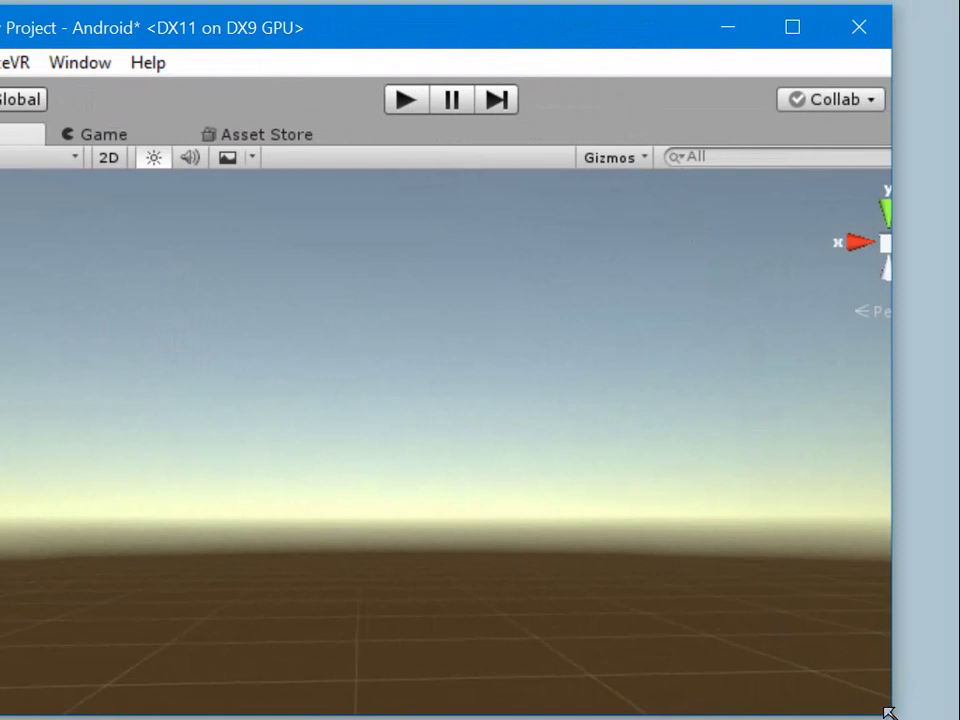
mouse_move(889, 714)
mouse_down()
mouse_move(782, 636)
mouse_move(888, 719)
mouse_up()
drag(800, 719, 774, 704)
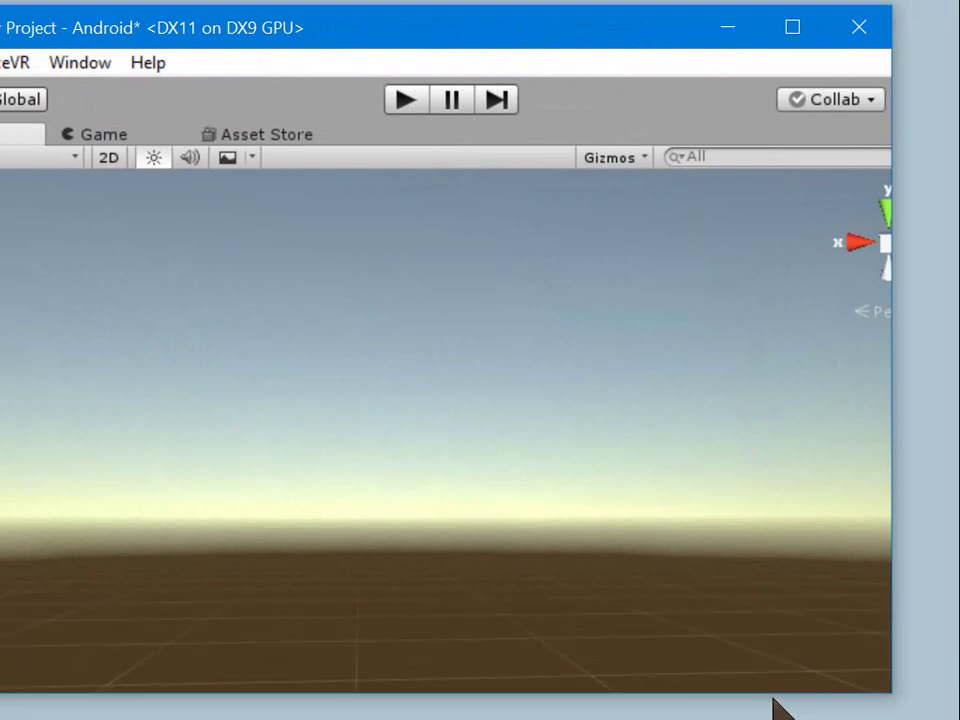
double_click(534, 34)
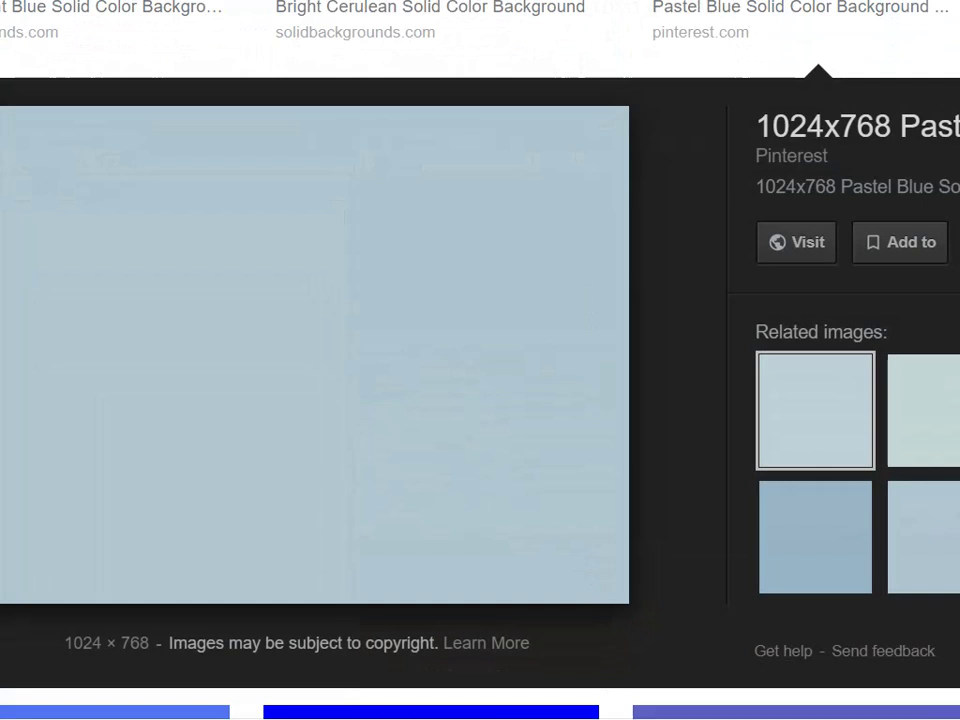
Step: Switch to Chrome, load google.com, reposition the browser window and place the cursor in the search field
drag(435, 0, 631, 268)
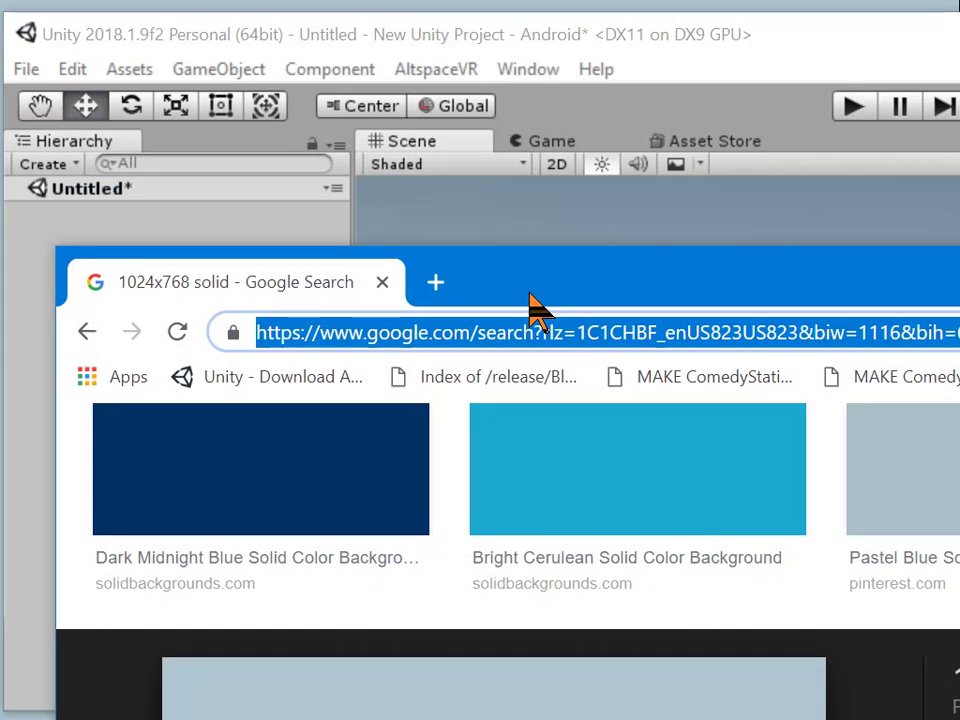
text(GOOGLE)
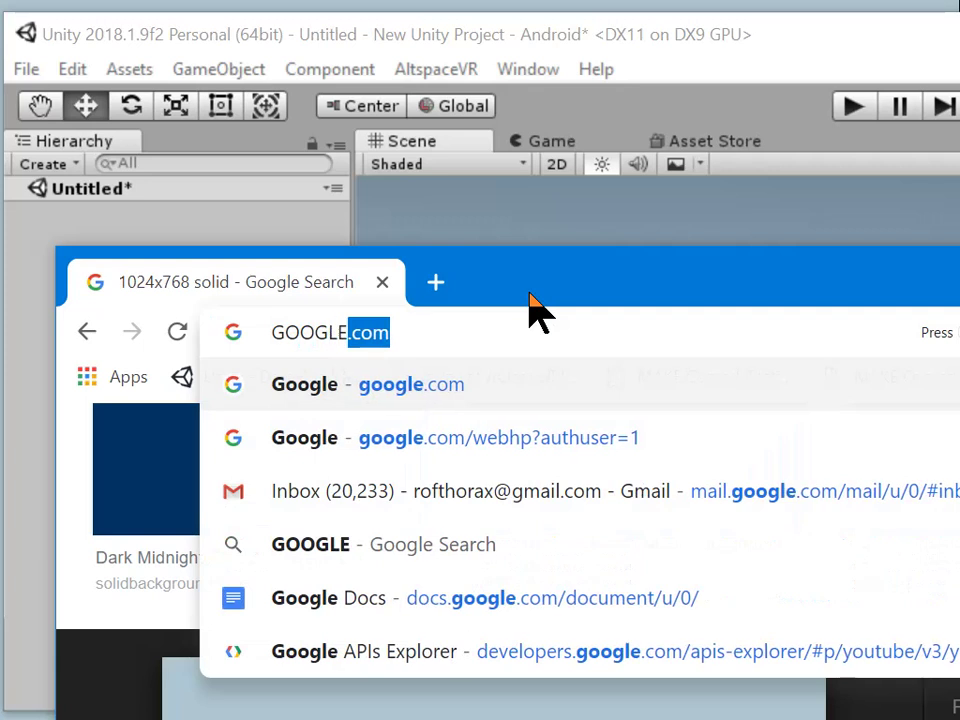
key(Return)
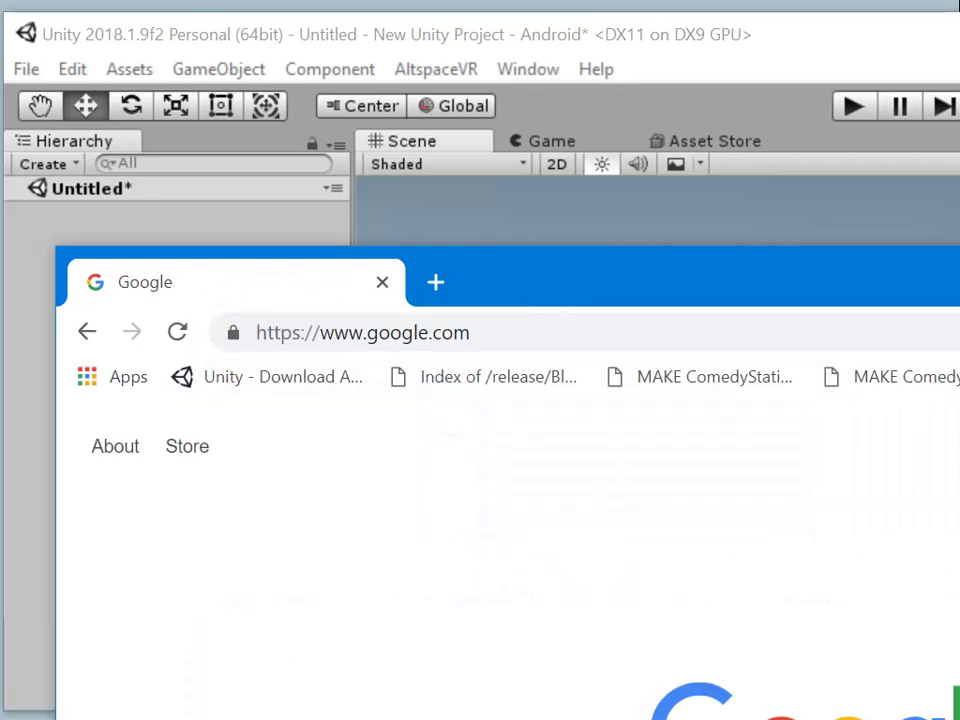
drag(797, 274, 780, 0)
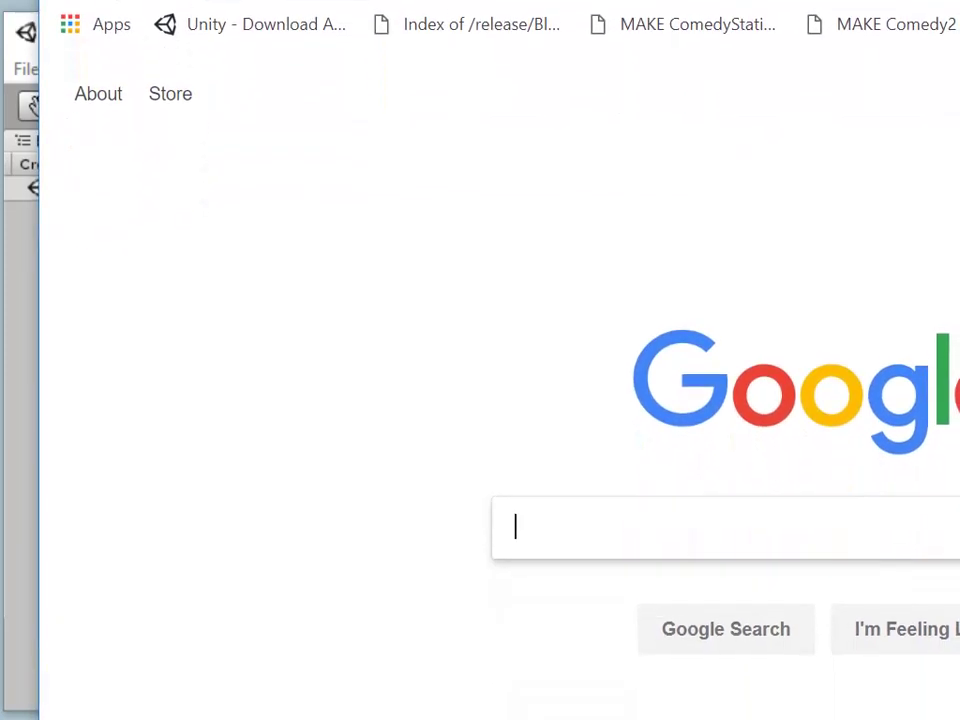
click(588, 513)
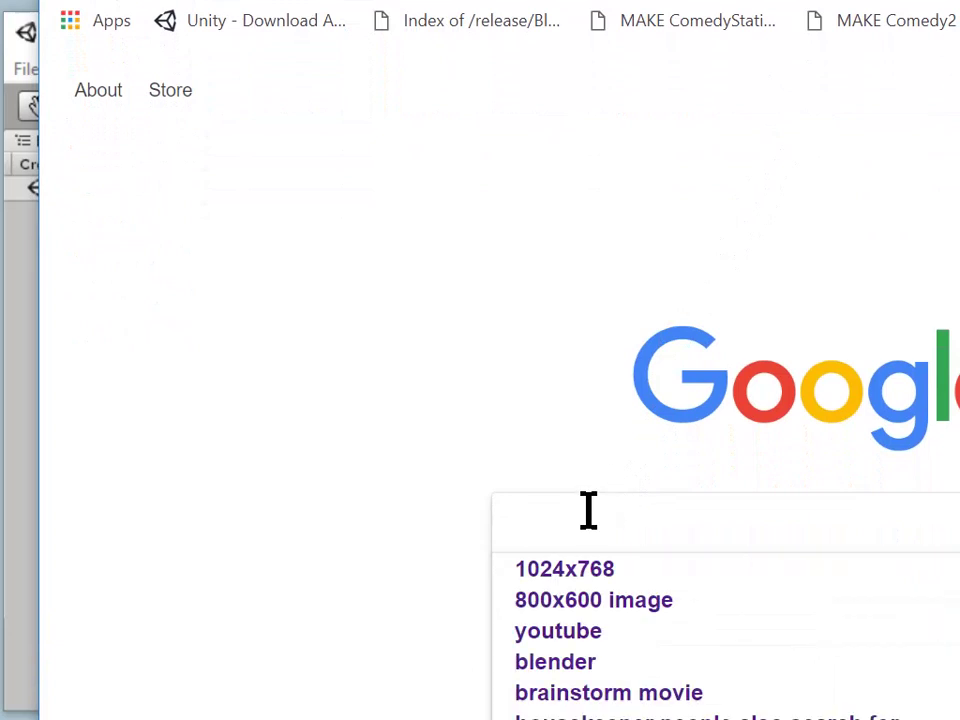
text(A)
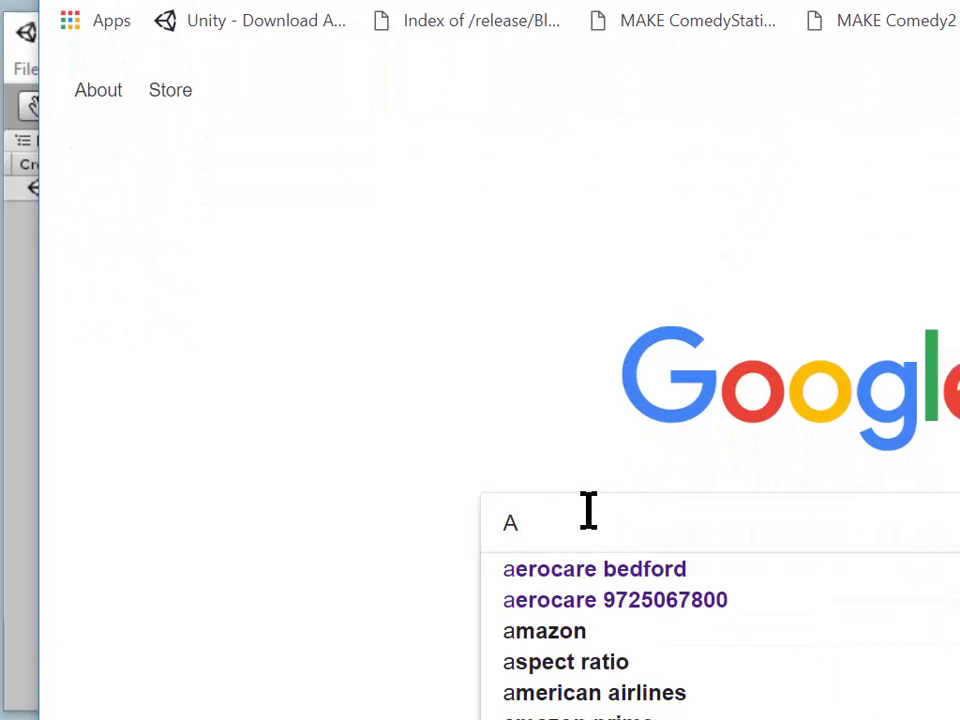
text(LTSPACE)
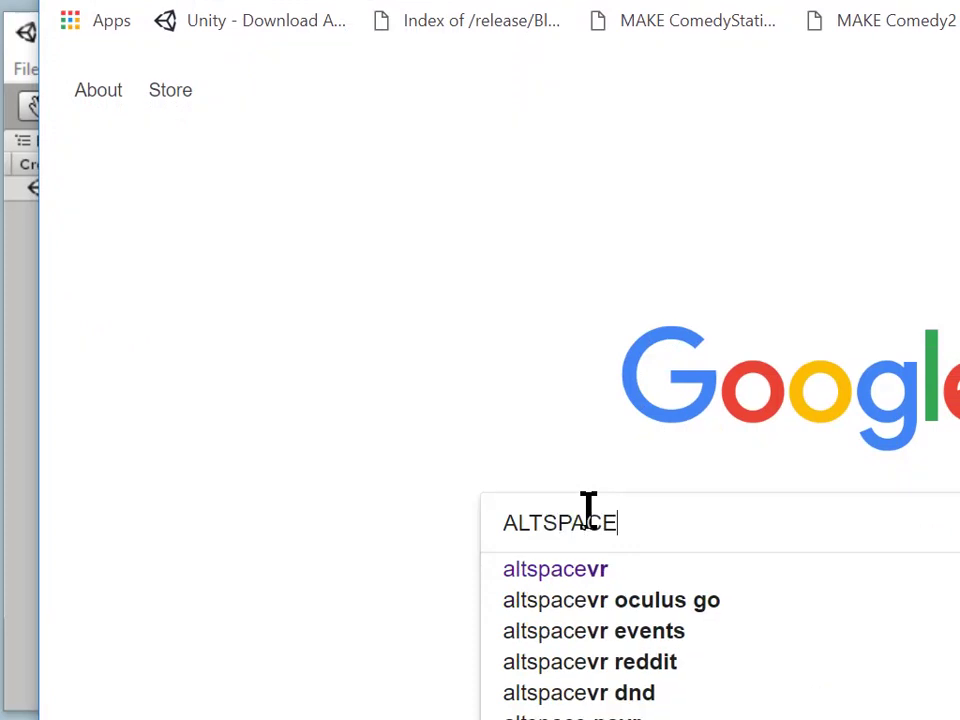
key(BackSpace)
key(BackSpace)
key(BackSpace)
key(BackSpace)
key(BackSpace)
key(BackSpace)
key(BackSpace)
key(BackSpace)
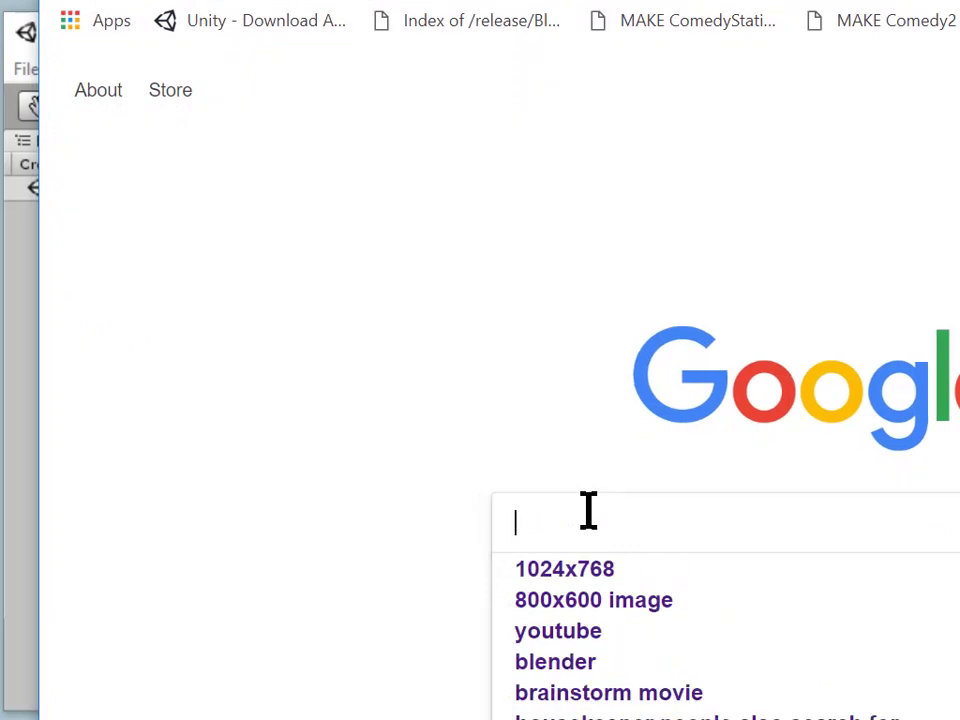
Step: Search Google for "site:altvr.com unity" and open the AltspaceVR article "How do I get started with the Unity Uploader?"
text(sIO)
key(BackSpace)
text(TE)
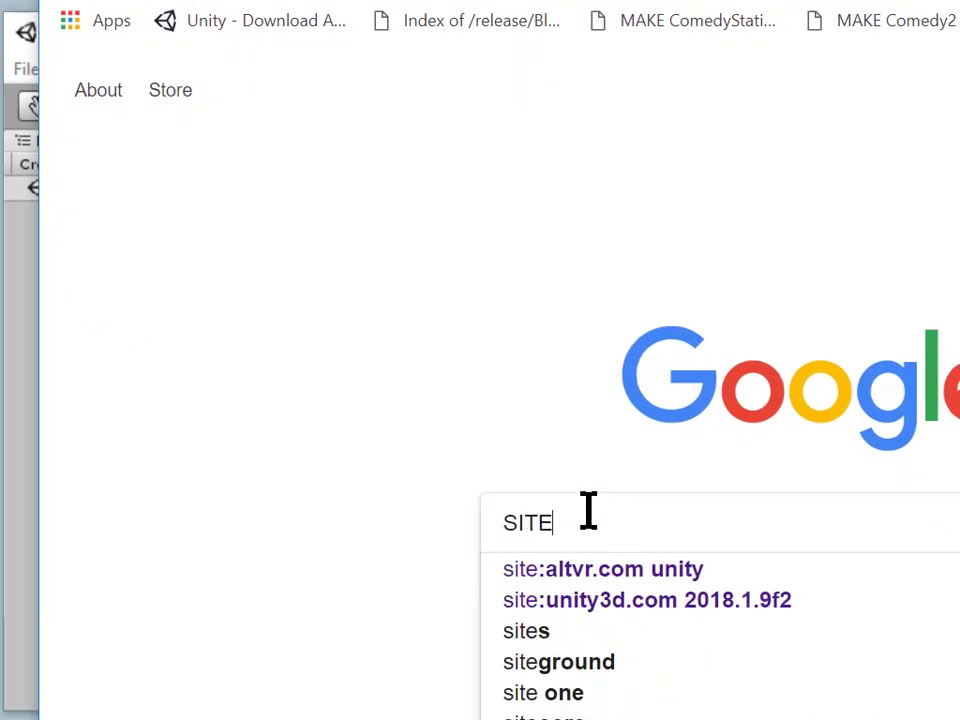
text(:A)
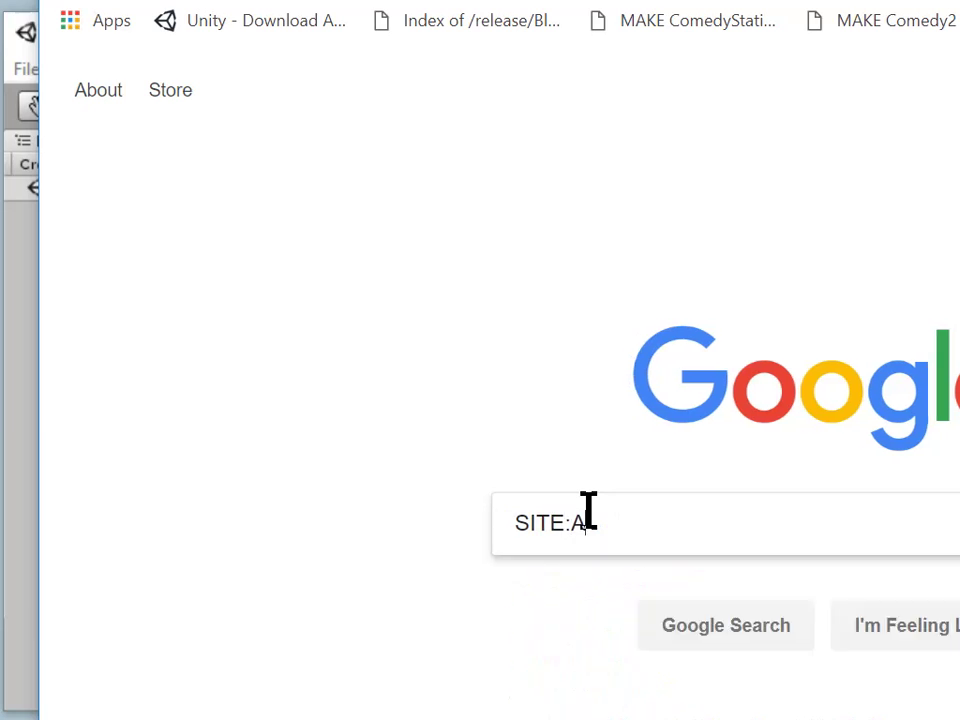
key(BackSpace)
key(Down)
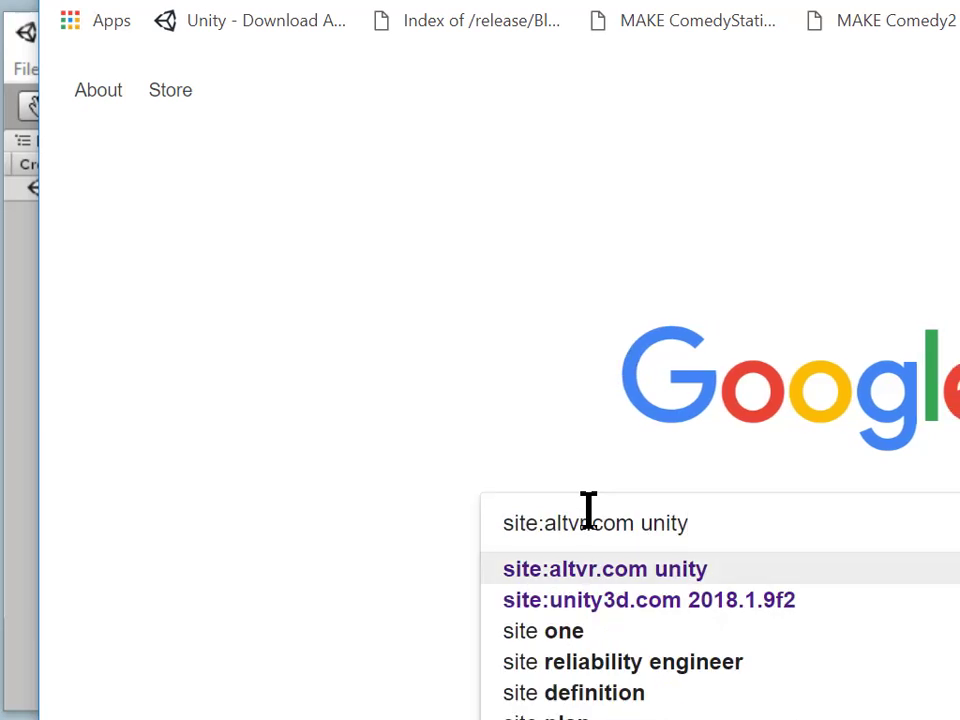
key(Return)
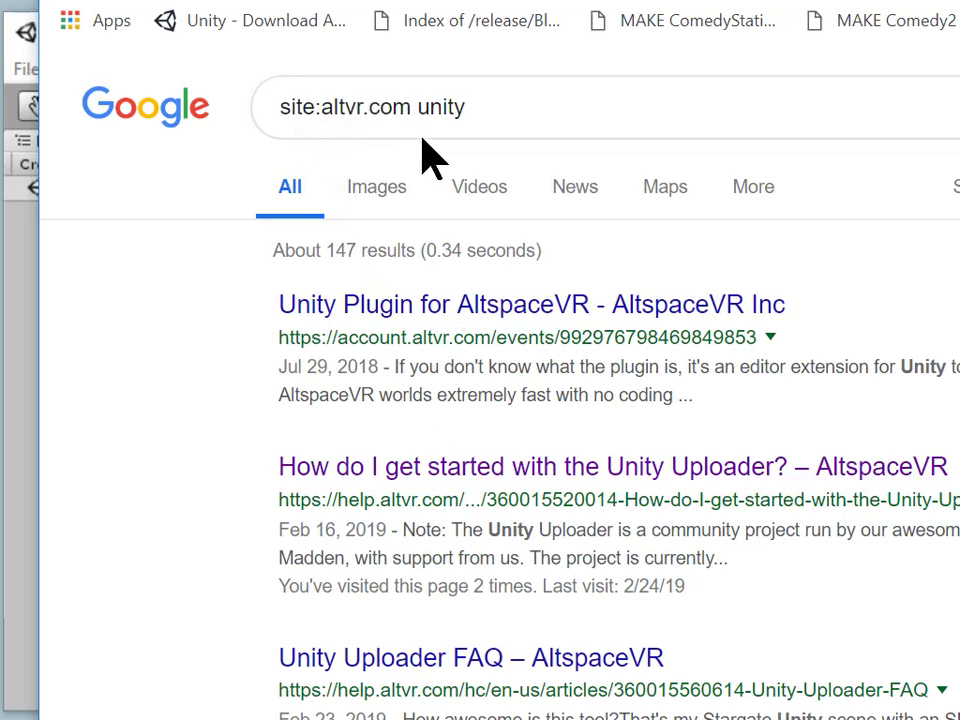
click(447, 468)
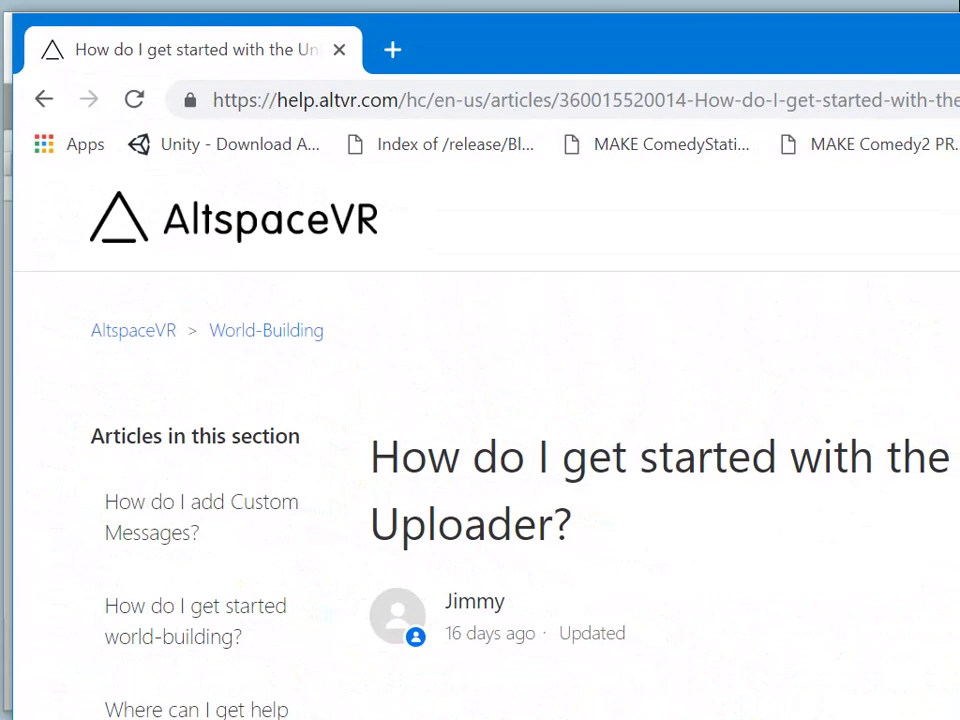
Step: Fit the browser window on screen, download the latest Unity Uploader from the article's setup list, and uncover the Unity editor
mouse_move(959, 719)
mouse_down()
mouse_move(959, 670)
mouse_move(957, 712)
mouse_up()
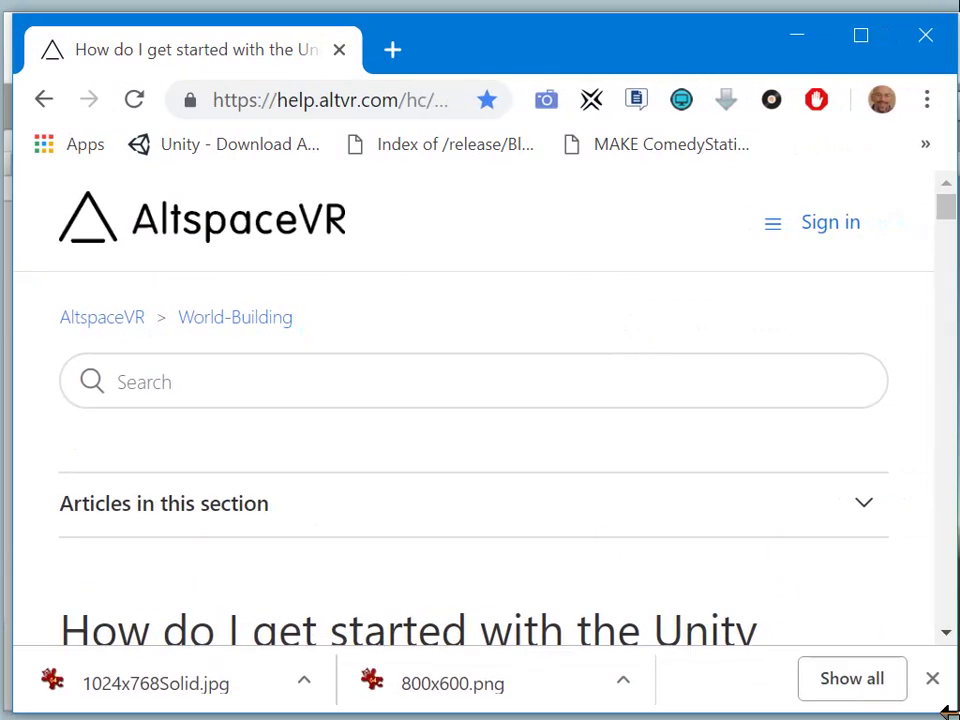
scroll(858, 440, down, 1)
scroll(845, 440, down, 5)
scroll(800, 425, down, 10)
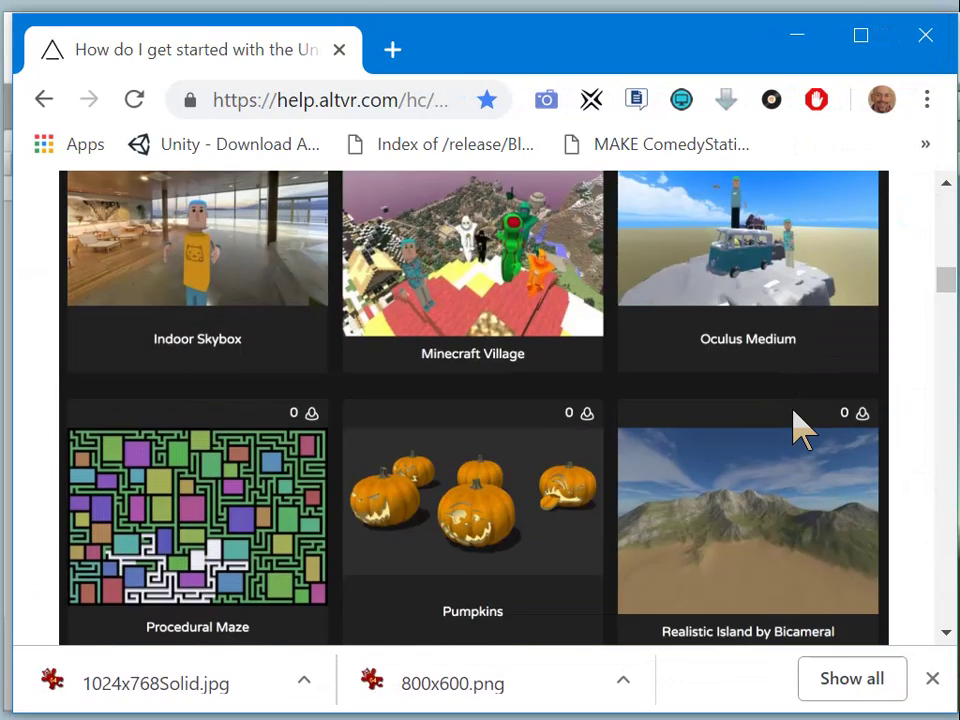
scroll(794, 412, down, 3)
scroll(794, 412, up, 3)
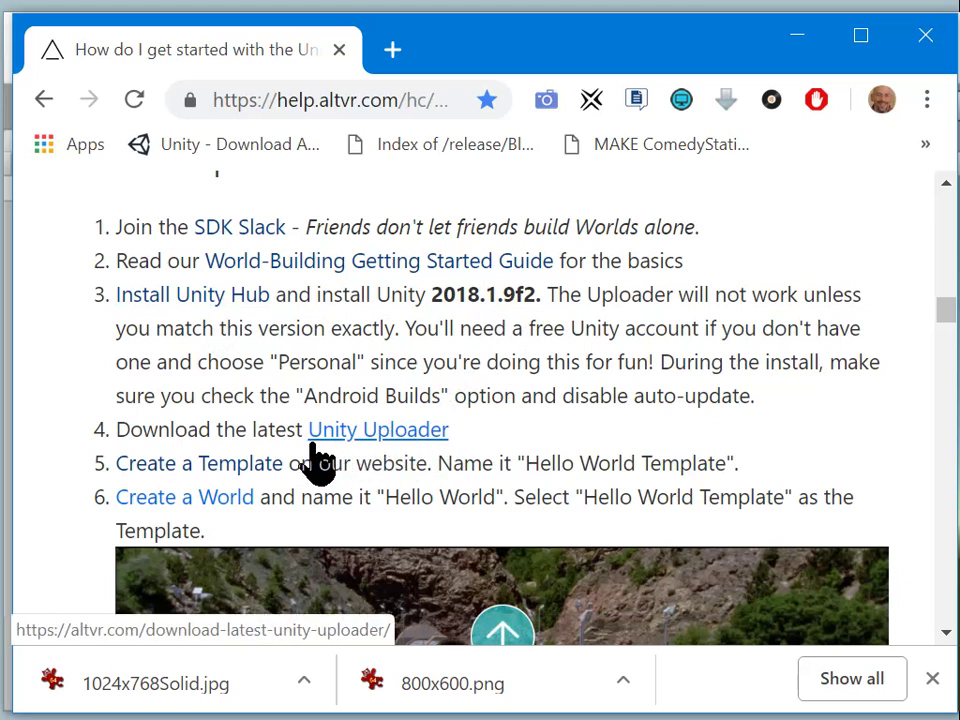
click(386, 440)
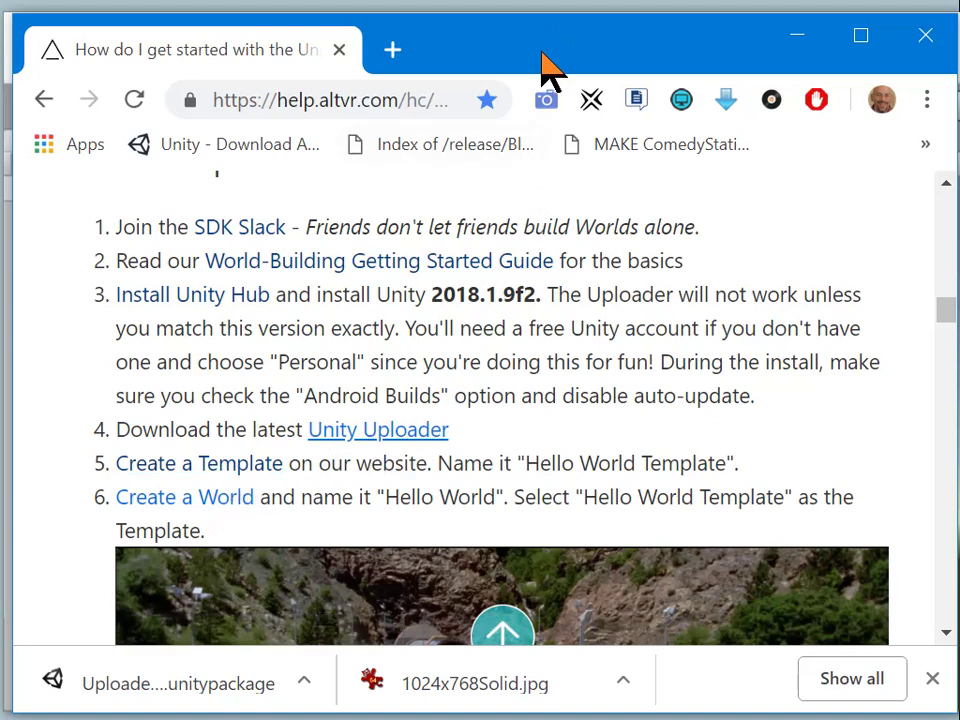
drag(547, 46, 440, 719)
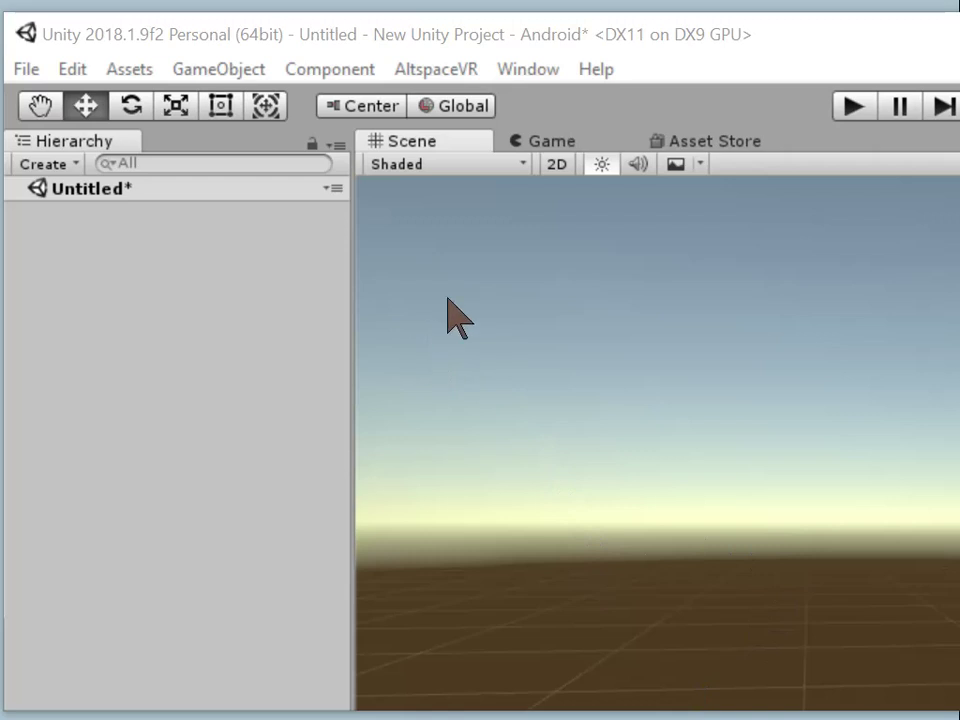
Step: Import AltSpaceVRRulez.fbx from the stuff folder into the Unity project as a new asset
click(143, 70)
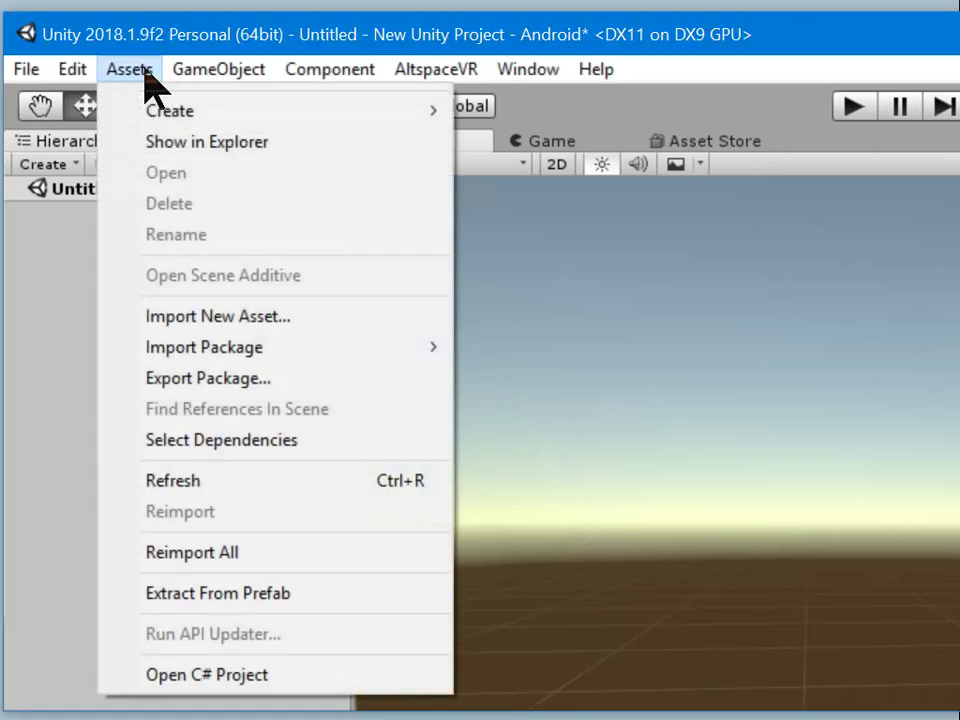
click(182, 318)
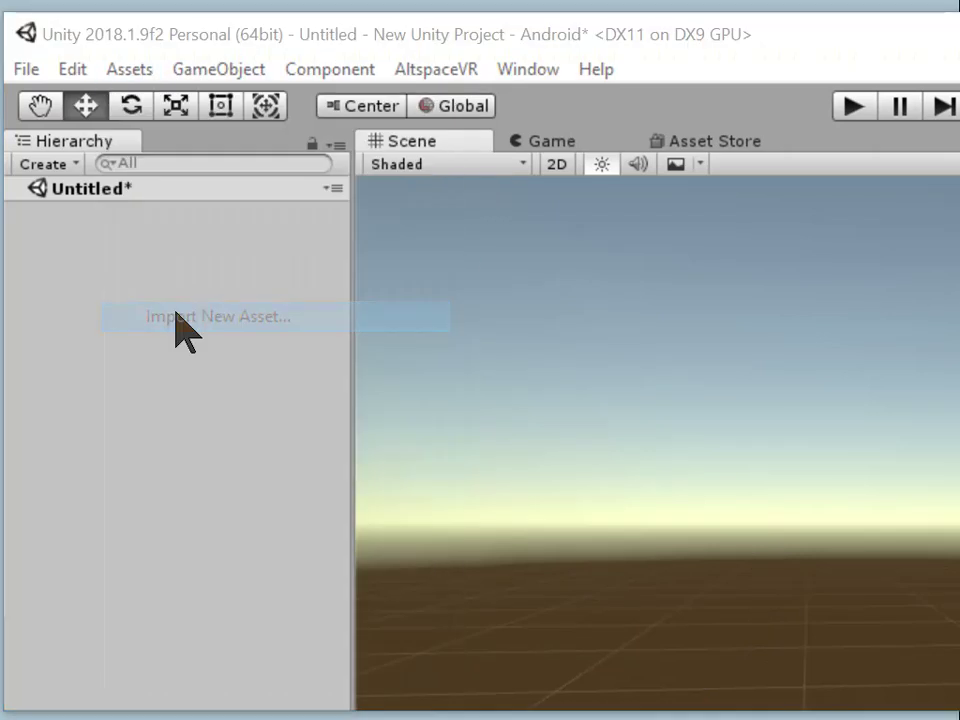
scroll(515, 385, down, 3)
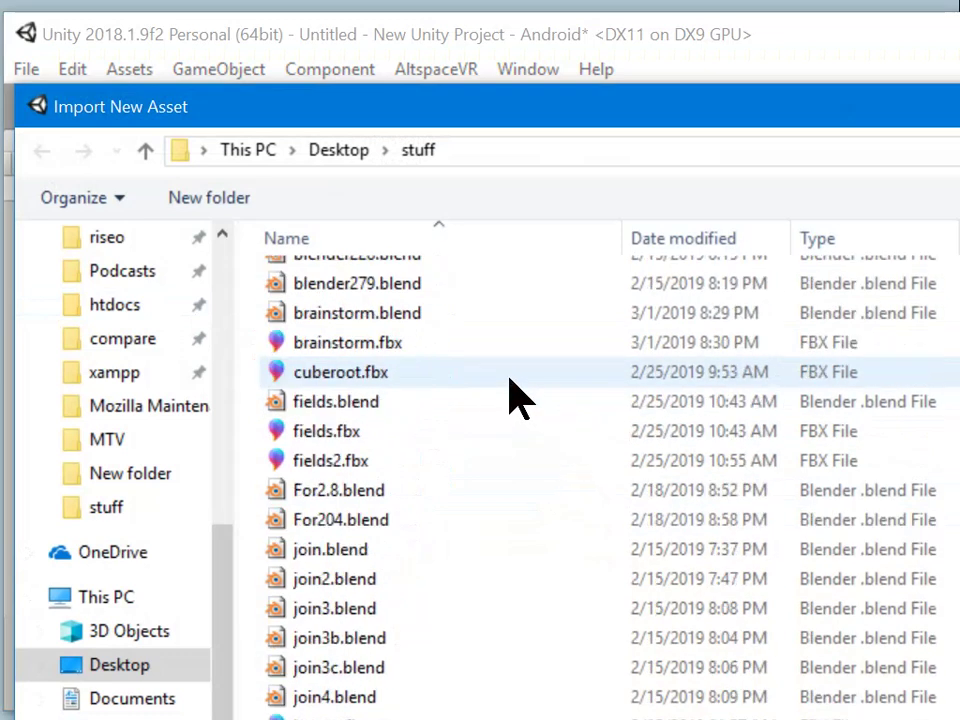
scroll(506, 396, down, 1)
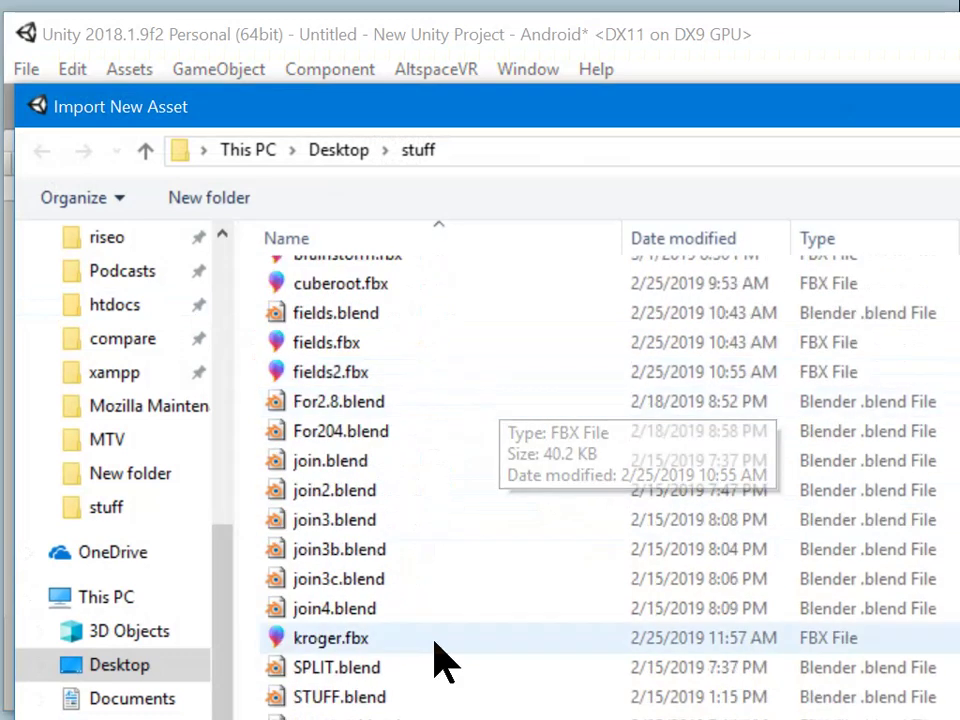
scroll(427, 680, up, 4)
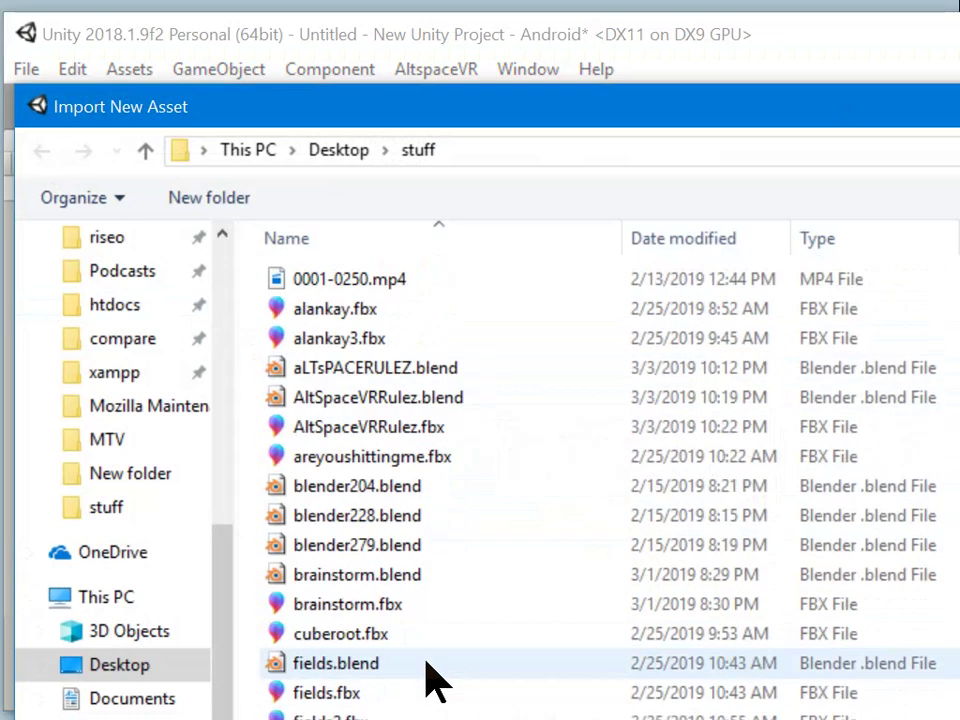
click(380, 437)
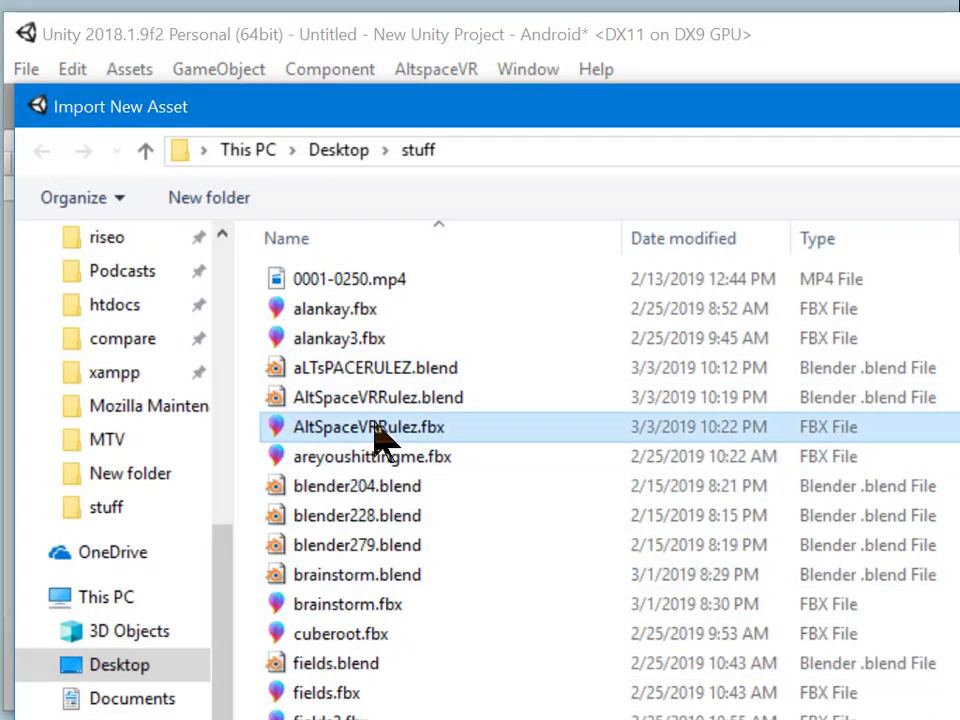
click(955, 715)
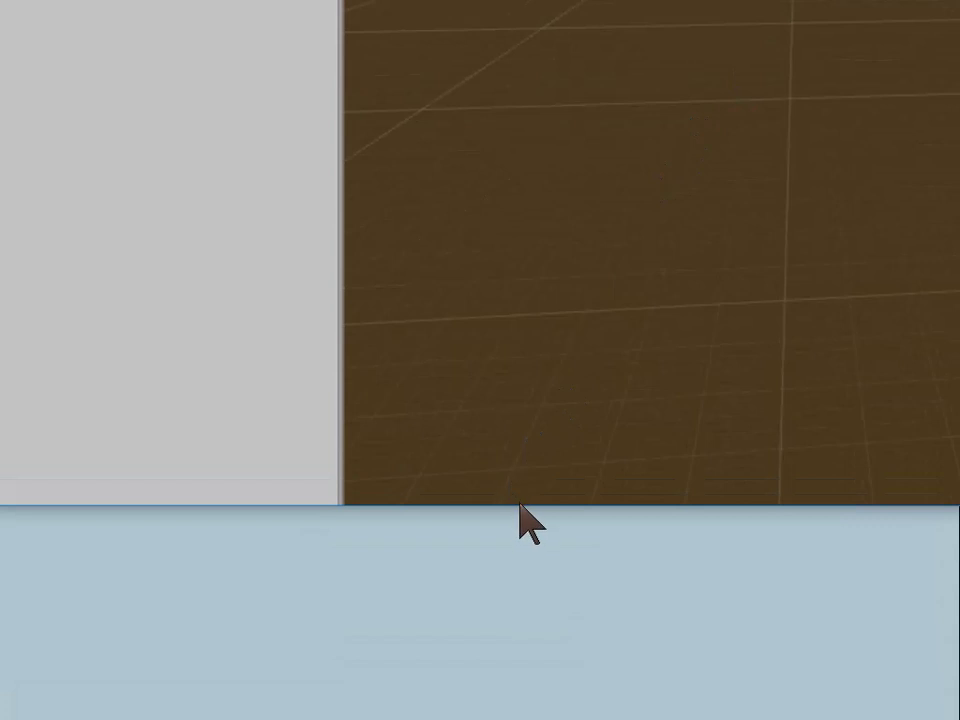
Step: Give the project assets more room in the editor layout and place the AltSpaceVRRulez model in the scene
drag(522, 507, 525, 563)
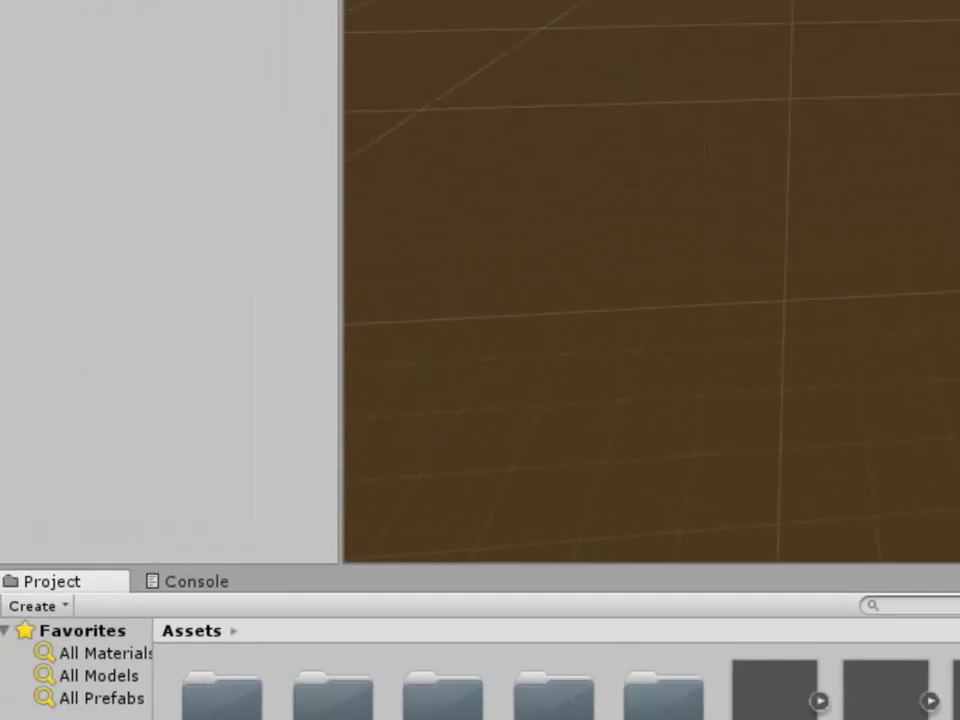
drag(619, 557, 658, 62)
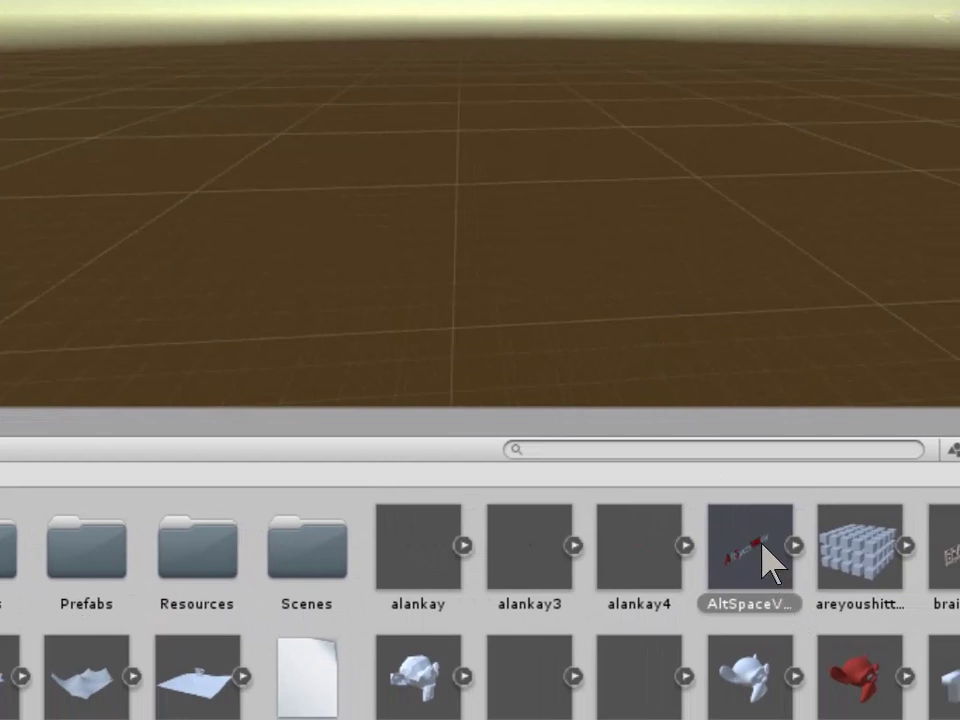
drag(757, 570, 425, 128)
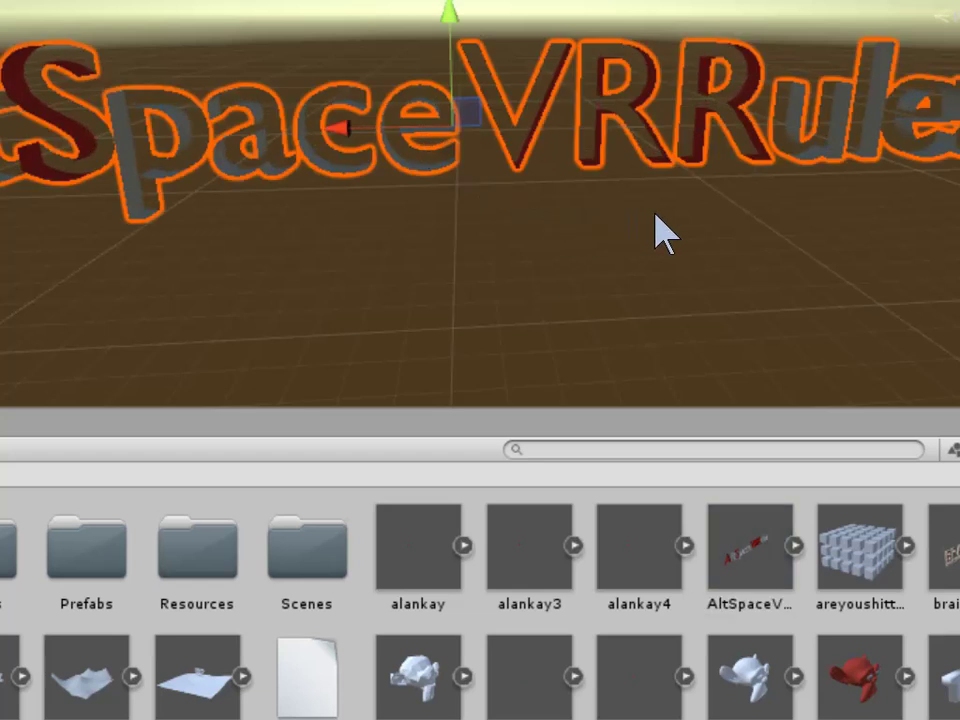
right_drag(634, 219, 440, 205)
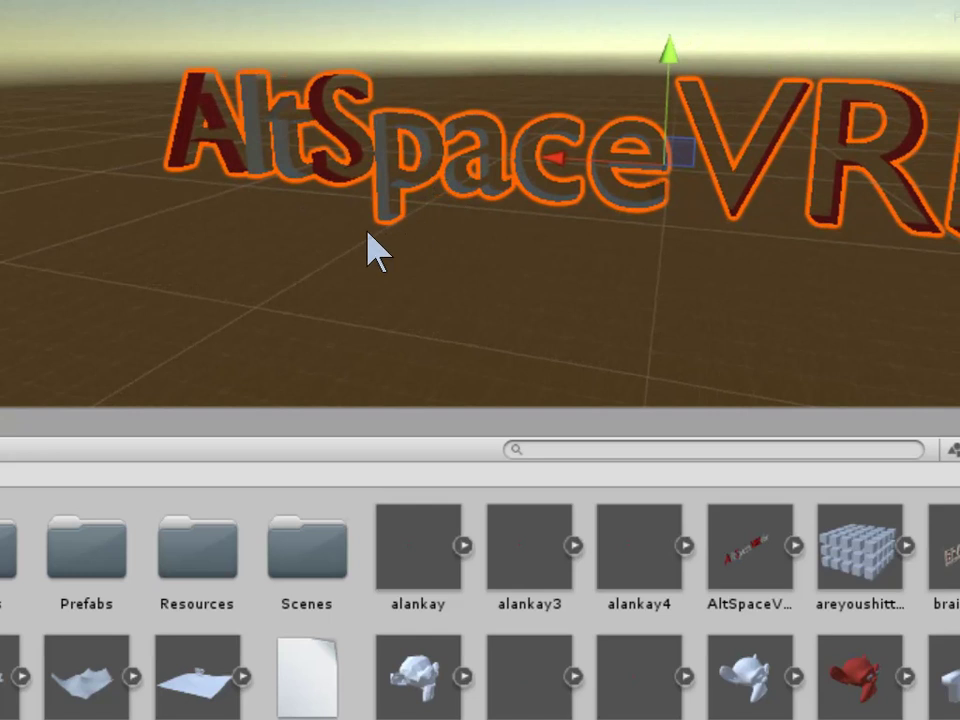
right_drag(371, 249, 821, 253)
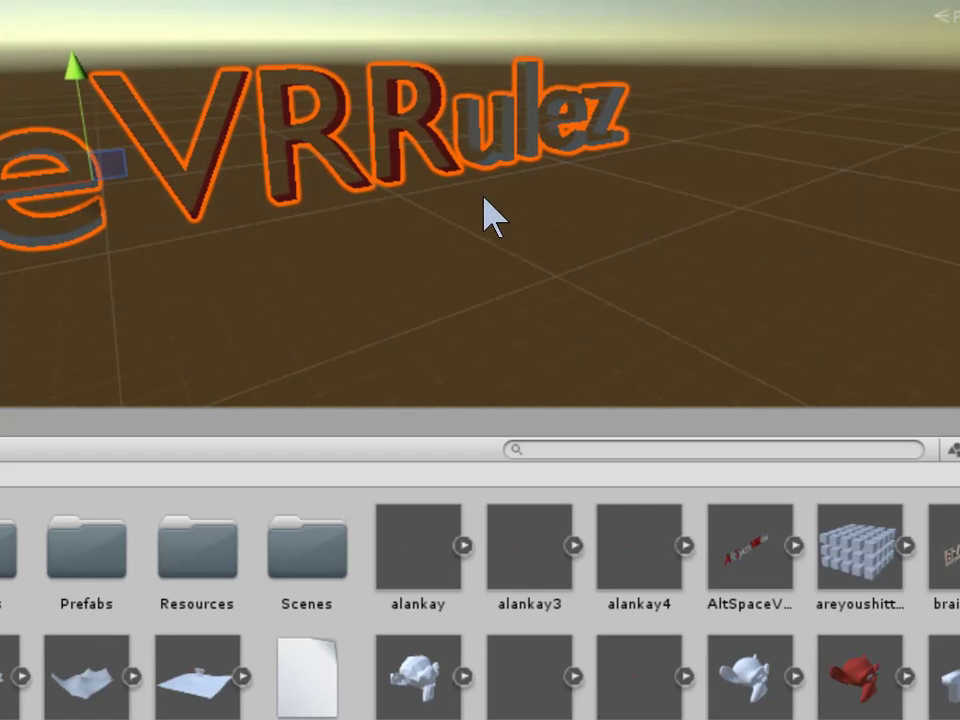
right_drag(480, 229, 126, 232)
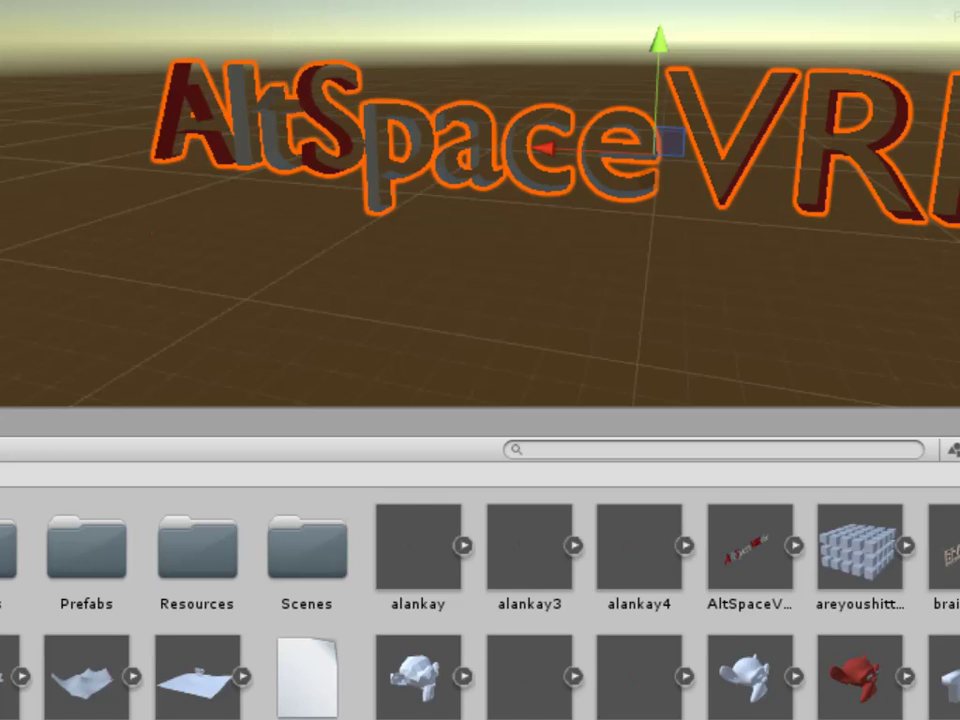
click(0, 0)
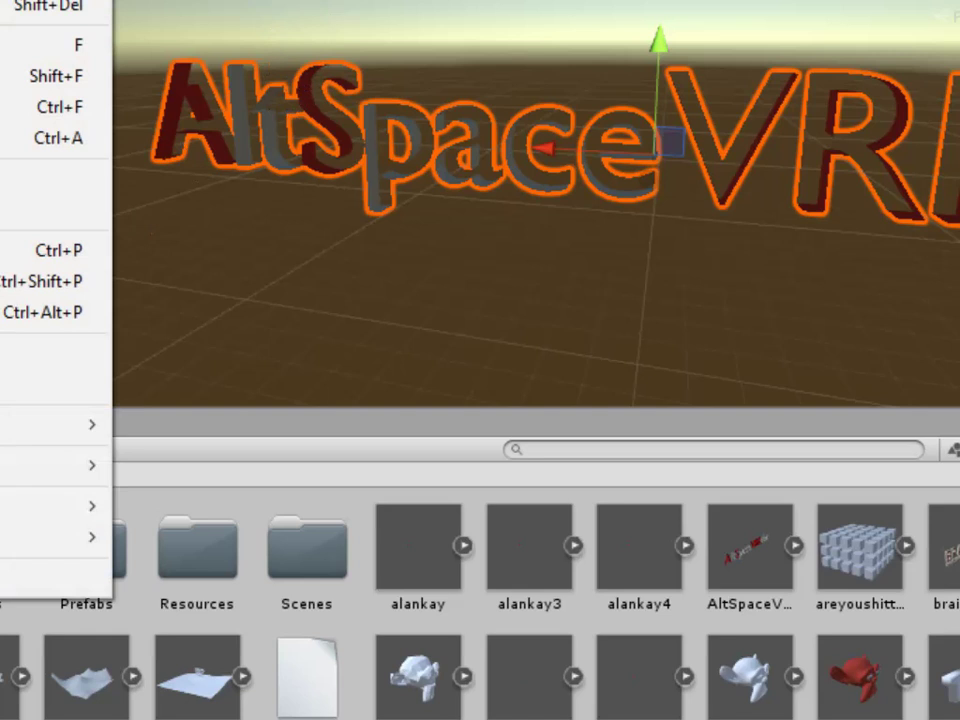
mouse_move(20, 425)
mouse_move(0, 0)
key(Right)
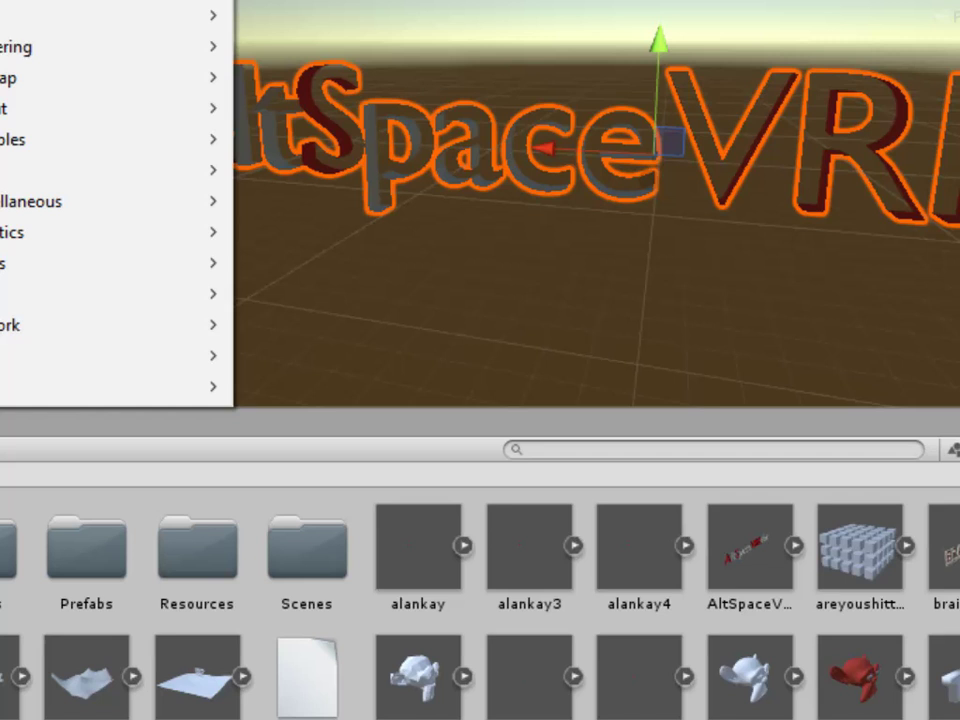
key(Right)
key(Left)
key(Left)
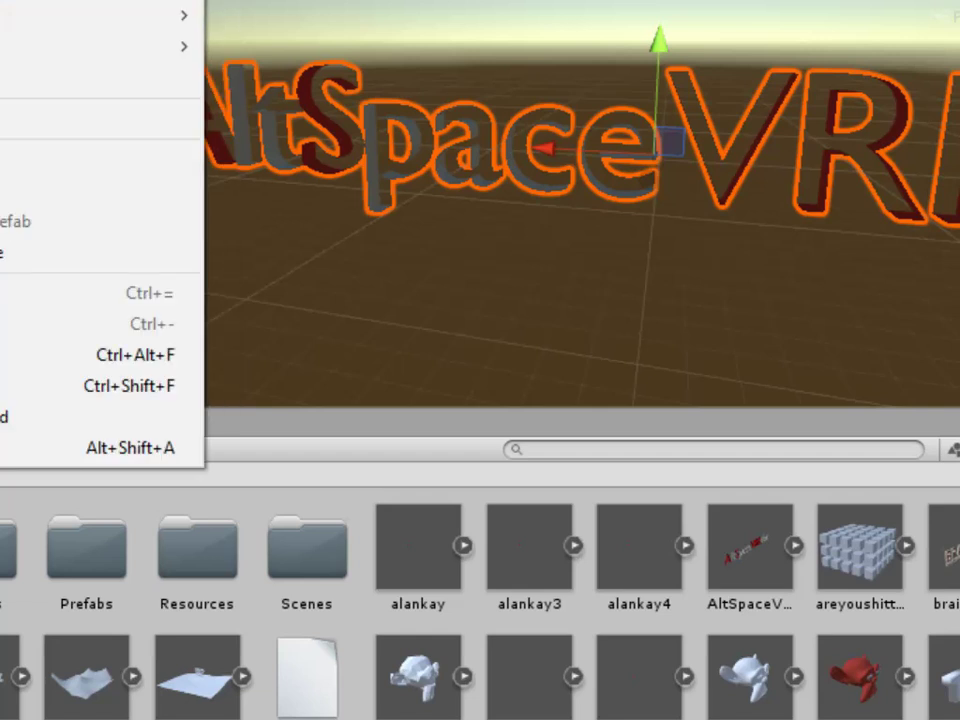
key(Escape)
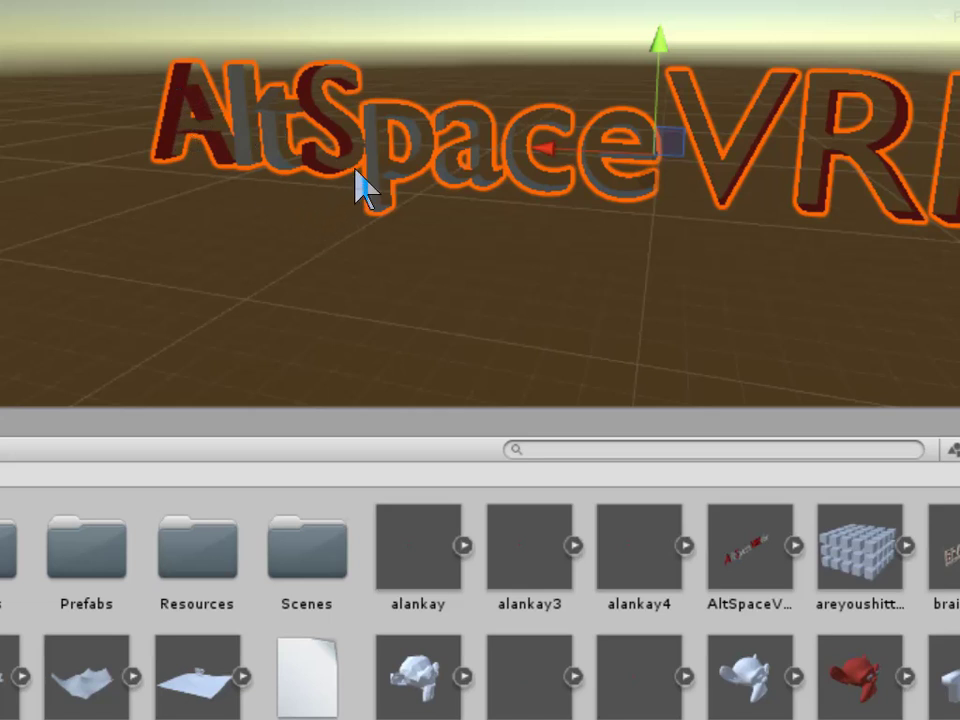
Step: Delete the AltSpaceVRRulez text object from the scene
right_drag(590, 50, 690, 51)
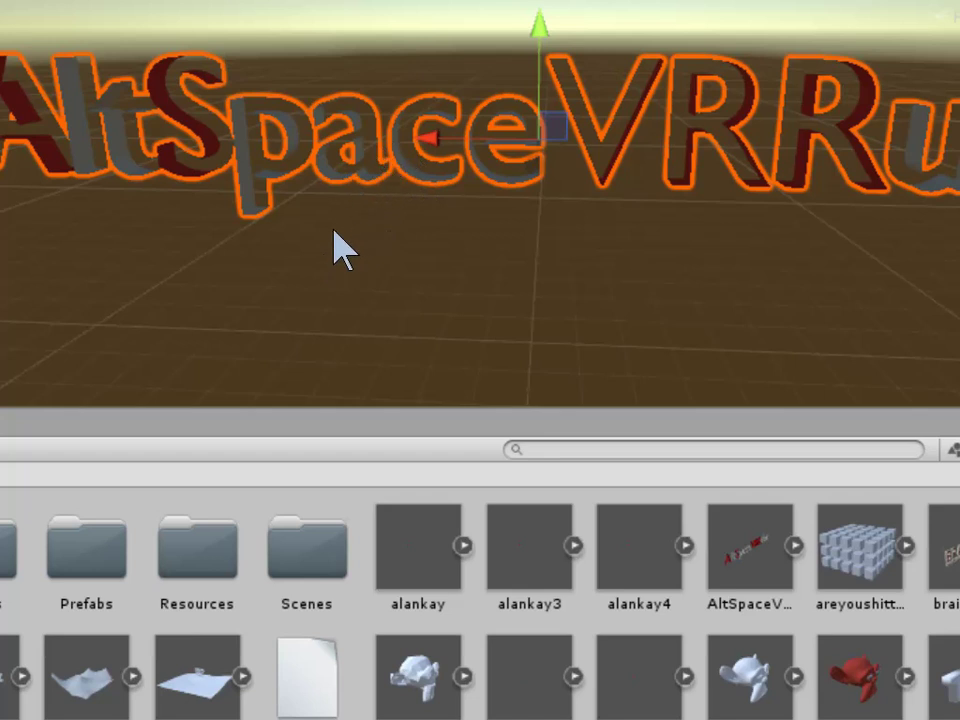
alt+drag(332, 242, 193, 231)
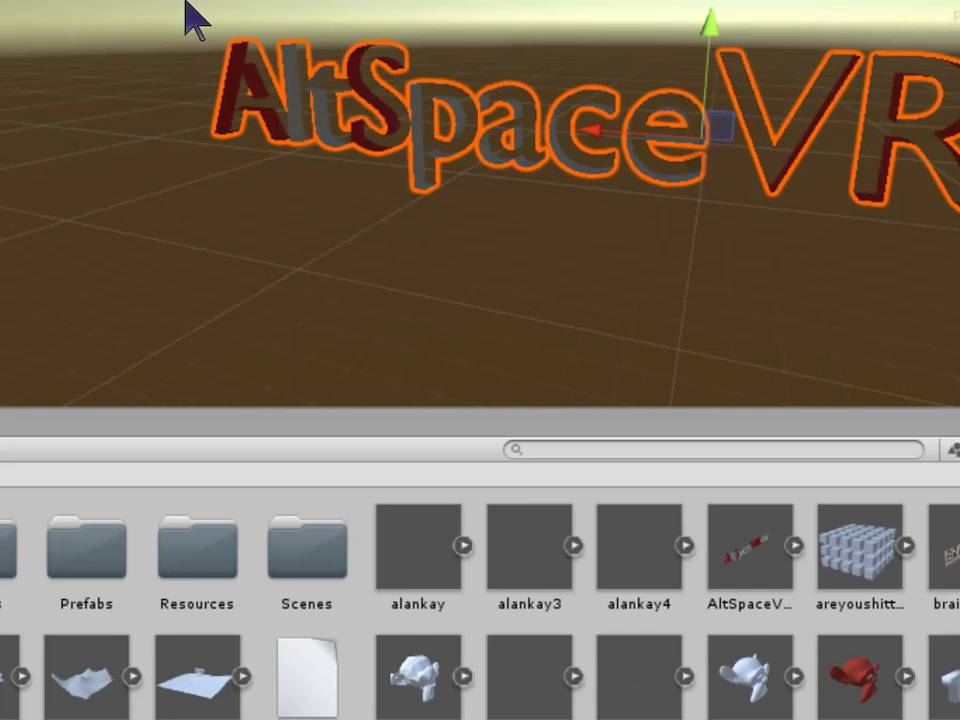
alt+drag(433, 118, 461, 111)
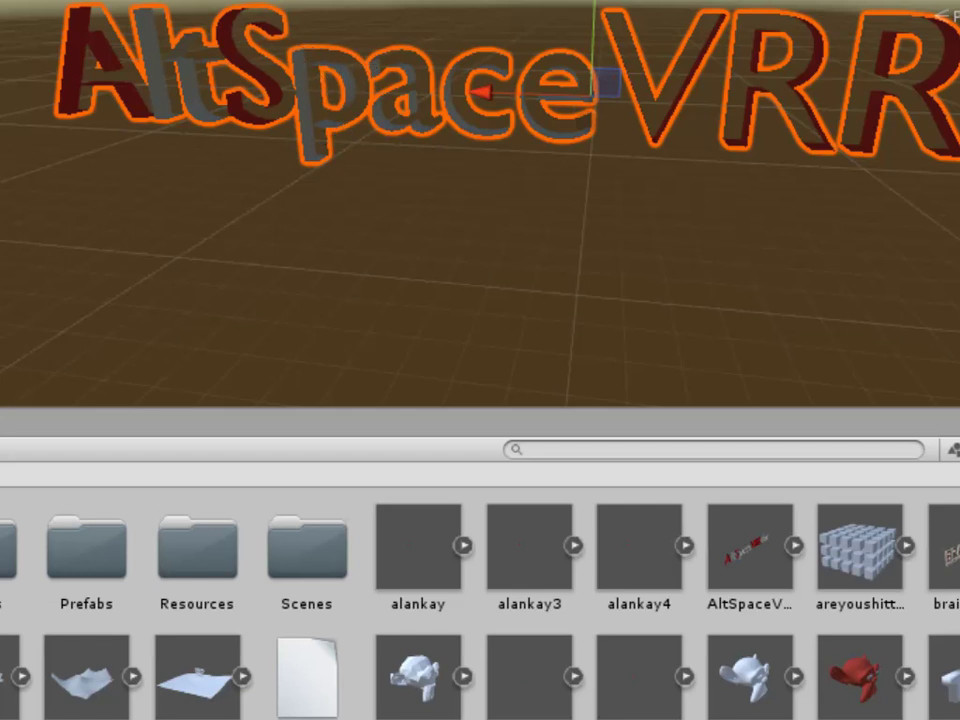
key(Delete)
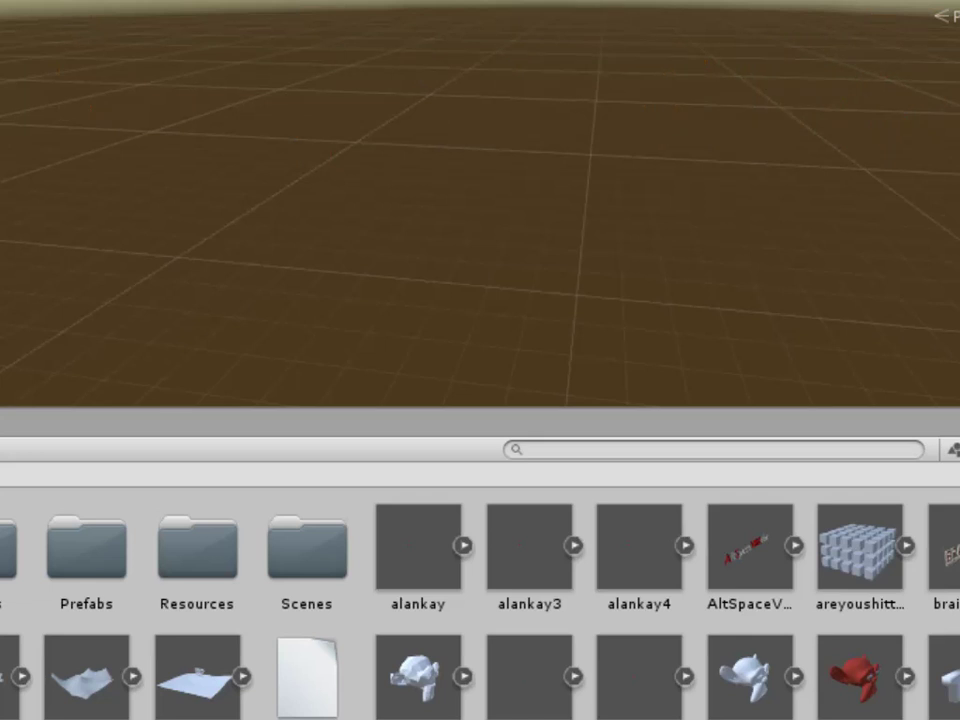
Step: Arrange the AltspaceVR uploader window beside the browser's Create Kit page and review the uploader's Kit settings
drag(555, 719, 532, 0)
drag(945, 0, 948, 719)
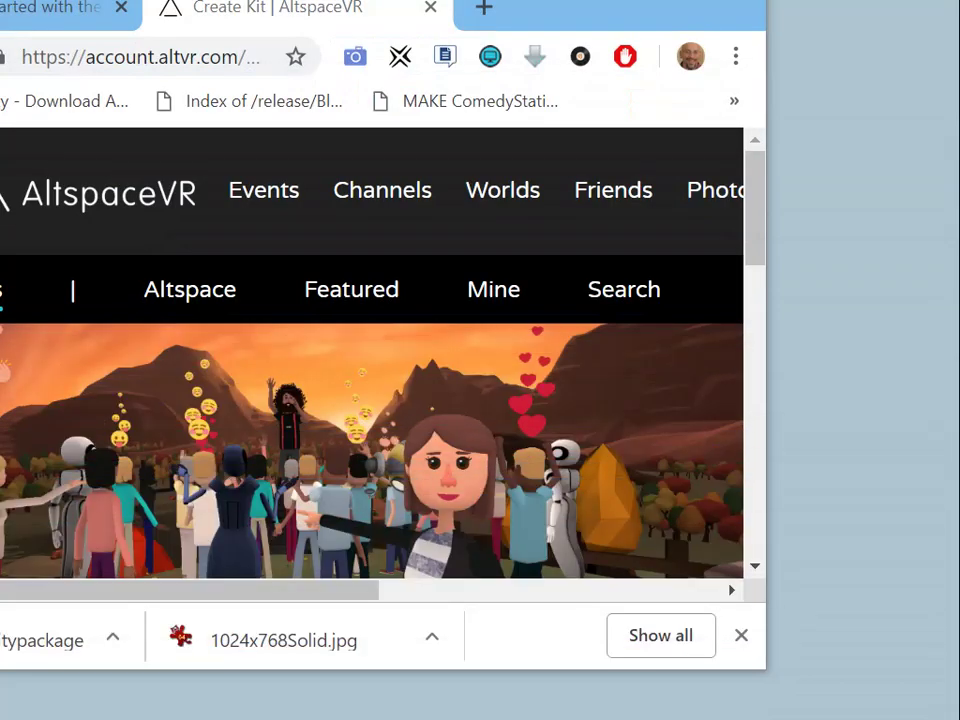
drag(561, 17, 944, 450)
drag(0, 14, 317, 6)
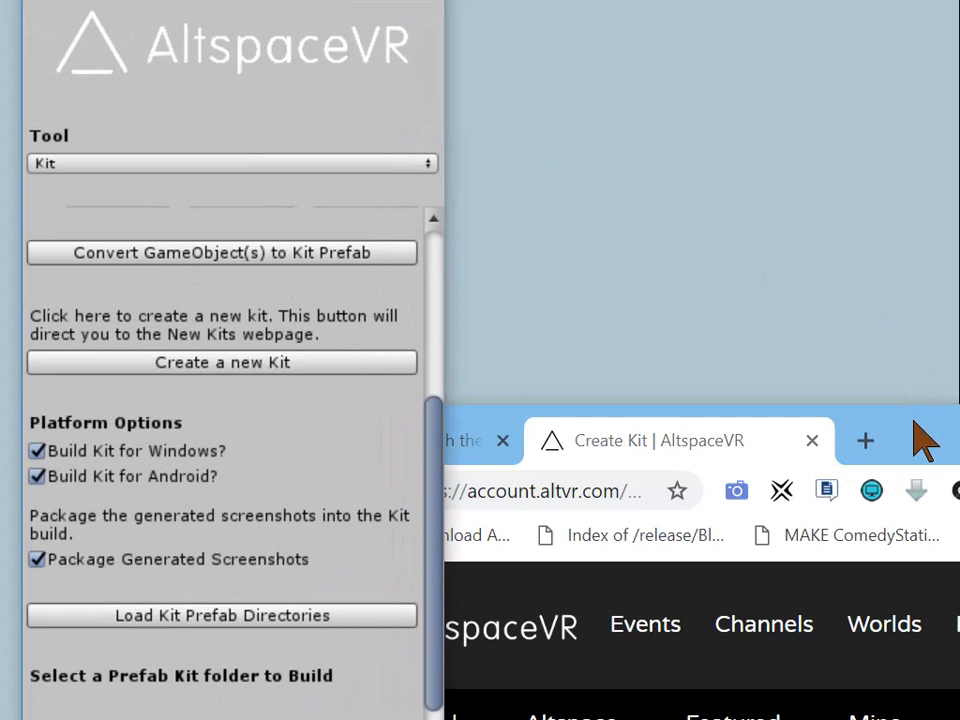
drag(917, 424, 959, 360)
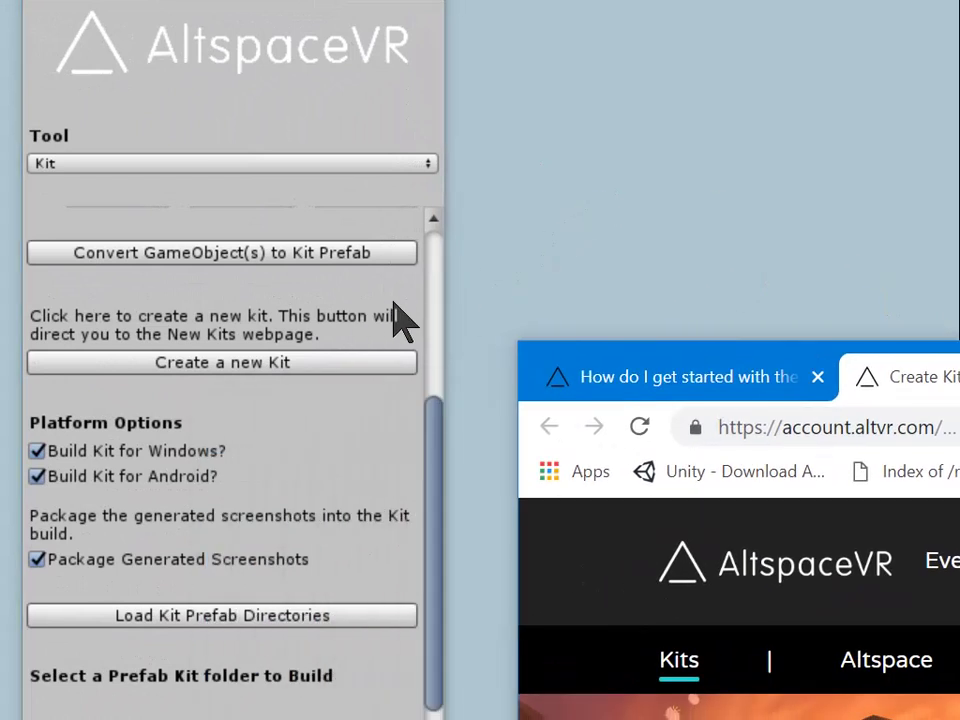
click(435, 289)
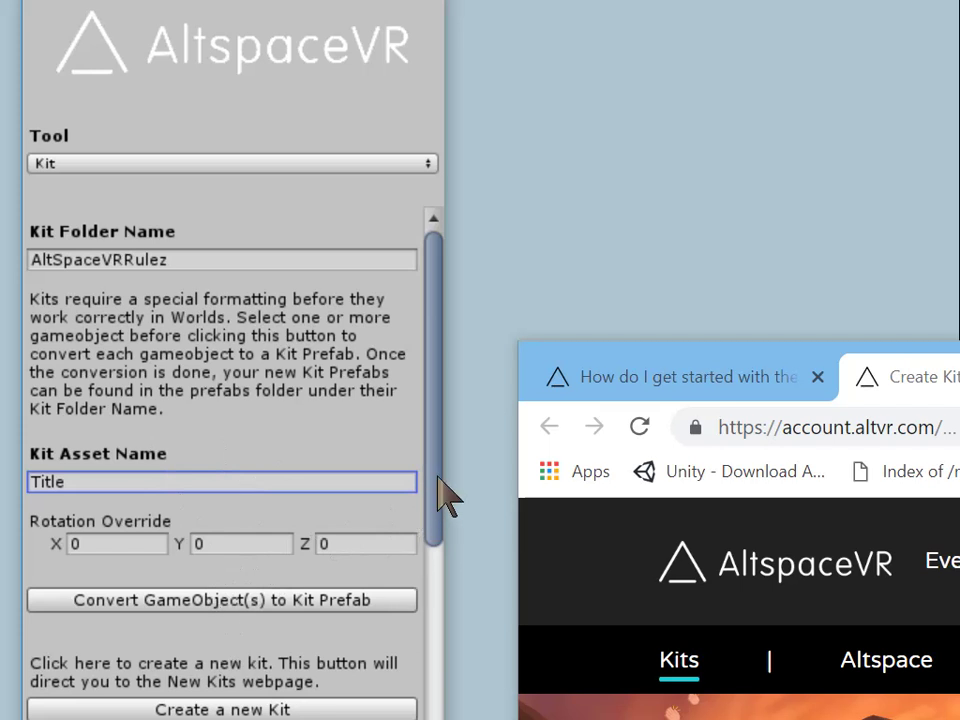
drag(437, 476, 418, 613)
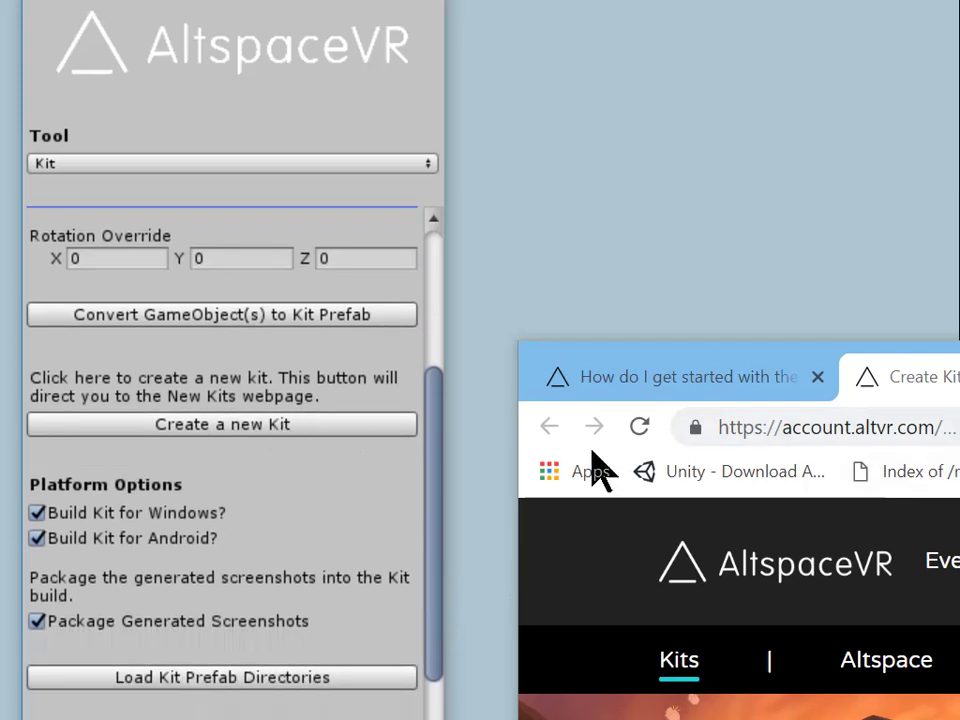
Step: Bring the browser's Create Kit page into view and name the new kit AltSpaceVRRulez
drag(955, 382, 750, 80)
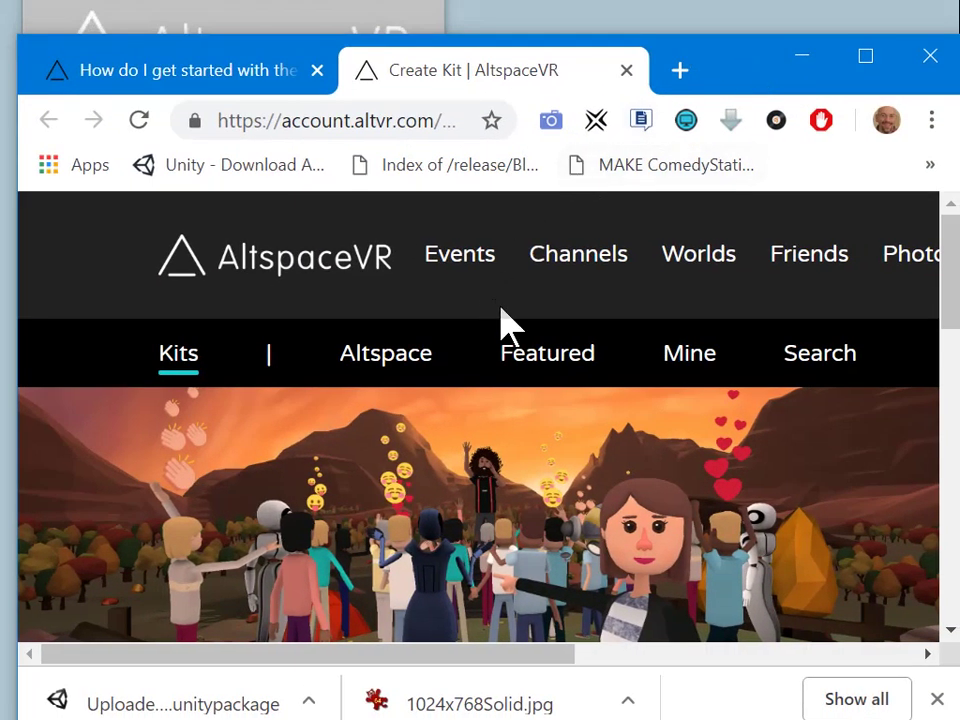
scroll(739, 450, down, 5)
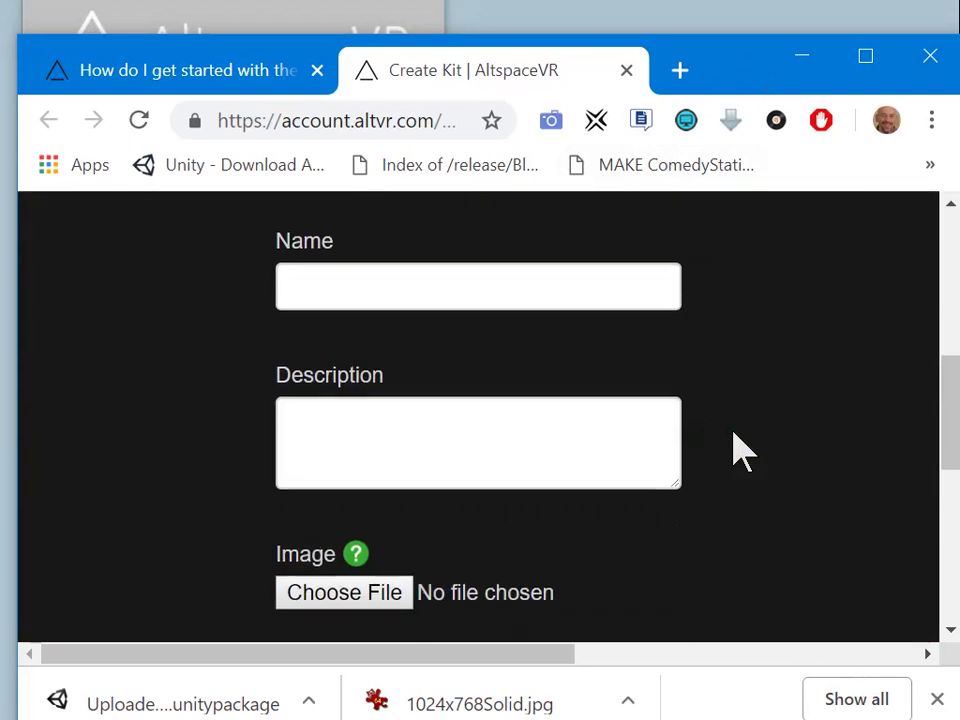
scroll(700, 428, up, 3)
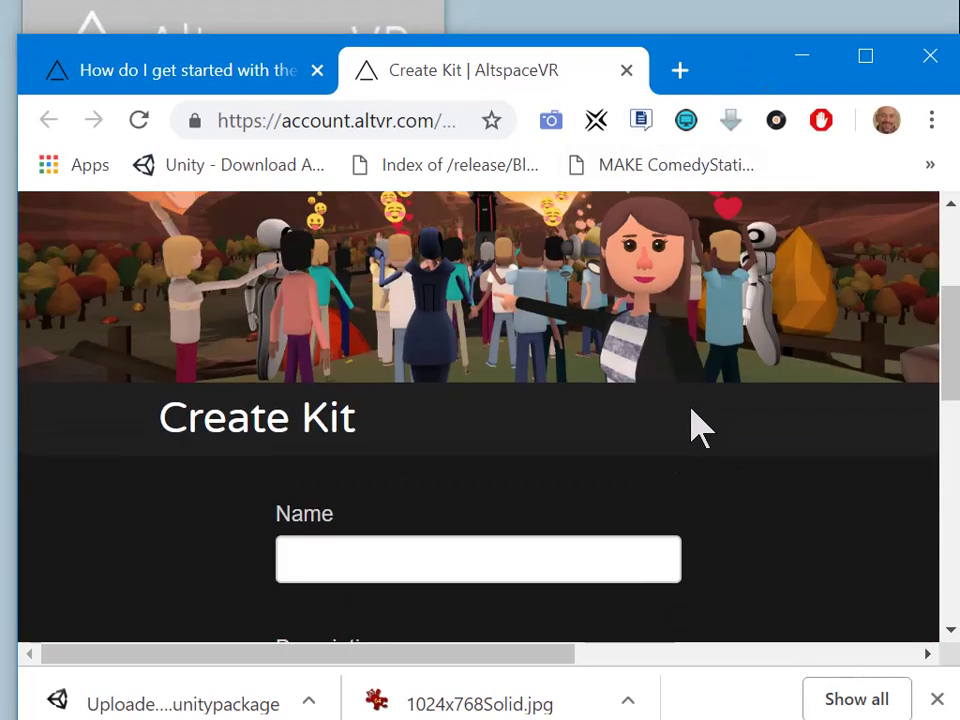
click(388, 559)
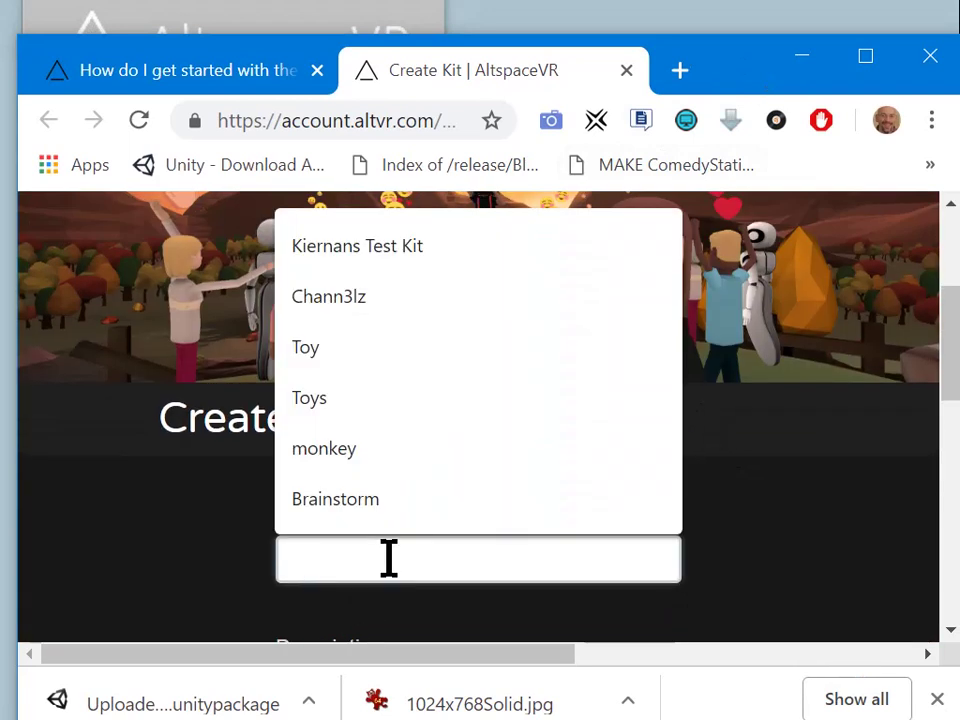
text(AltSpace)
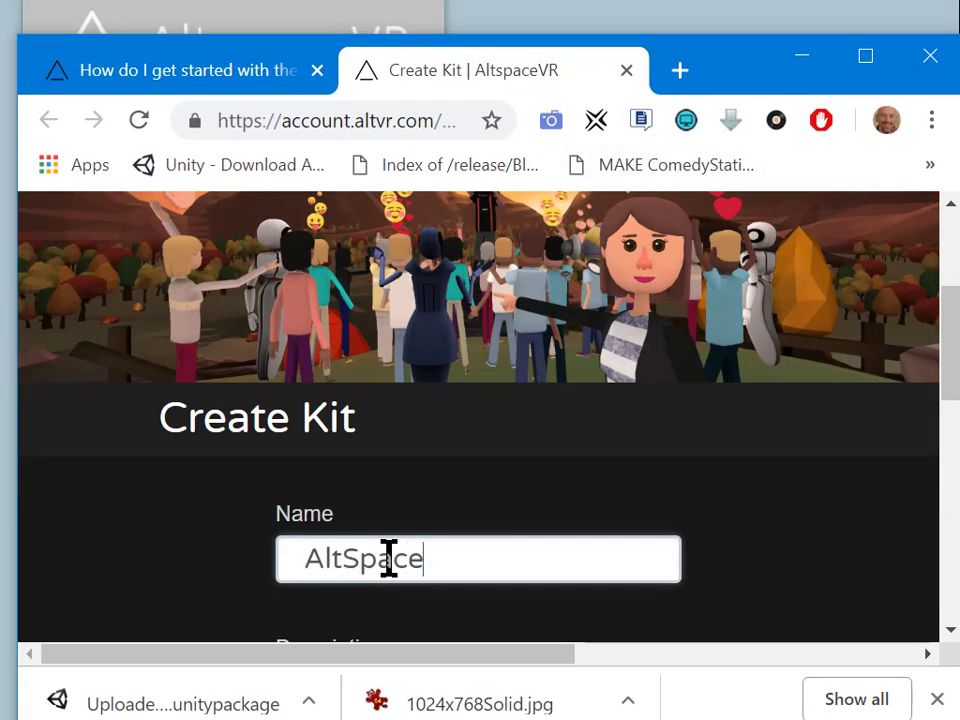
text(VRRulez)
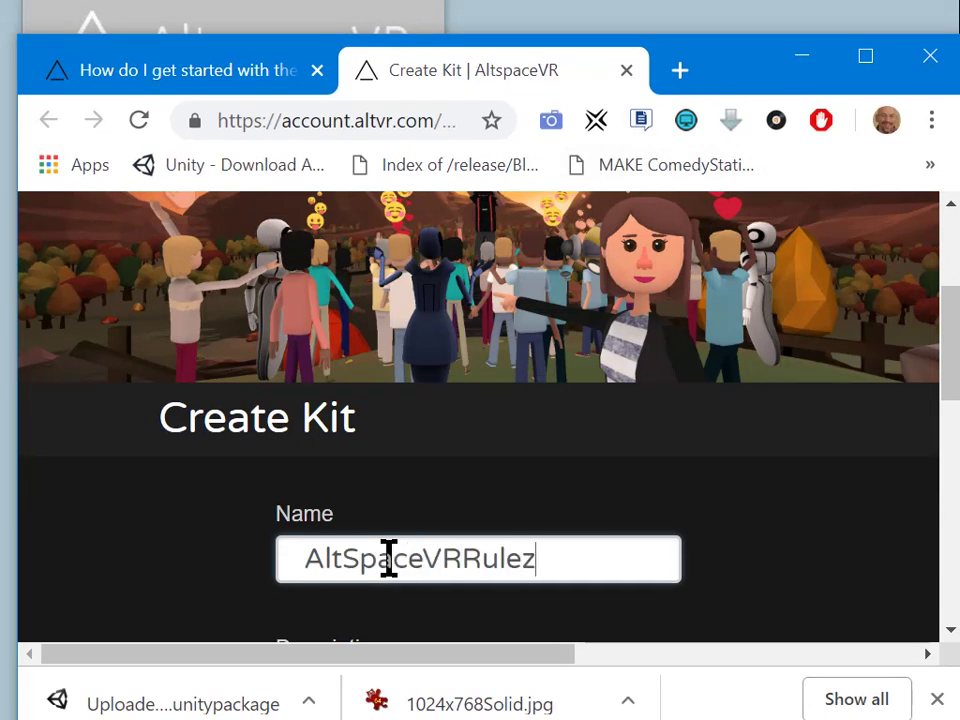
Step: Describe the kit as "For a Tutorial", create it without an image, and look over its page
scroll(681, 435, down, 4)
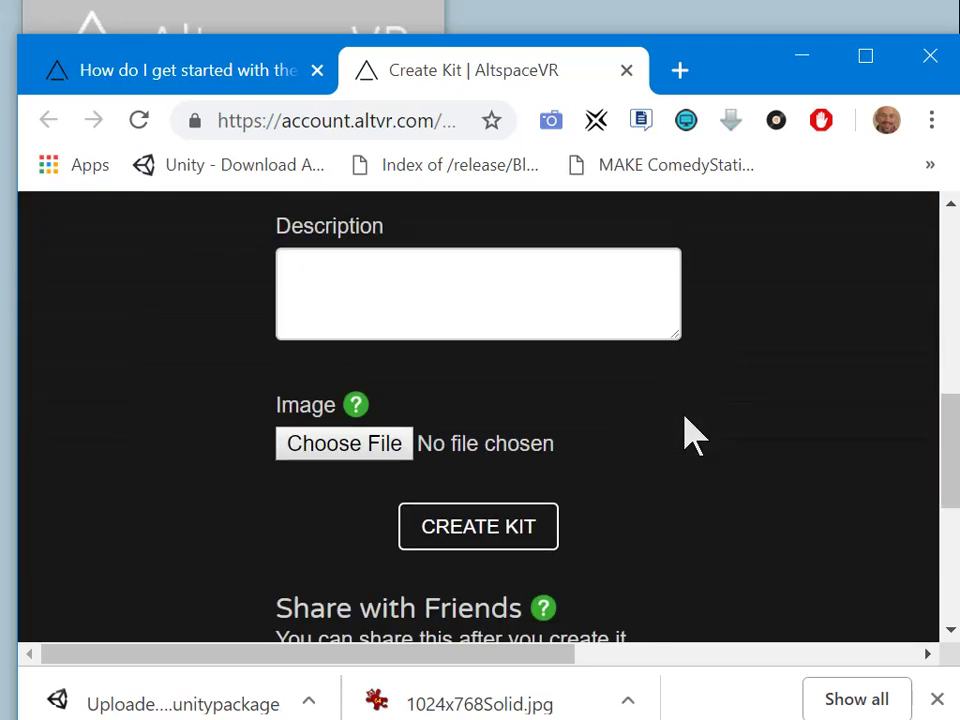
click(525, 318)
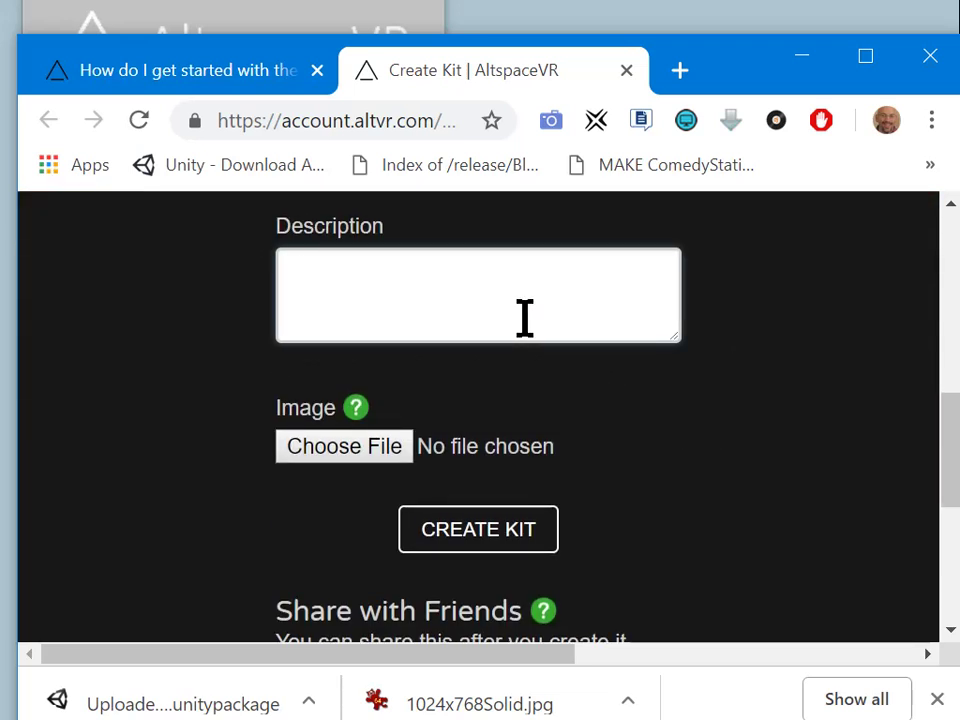
text(For a Tutorial)
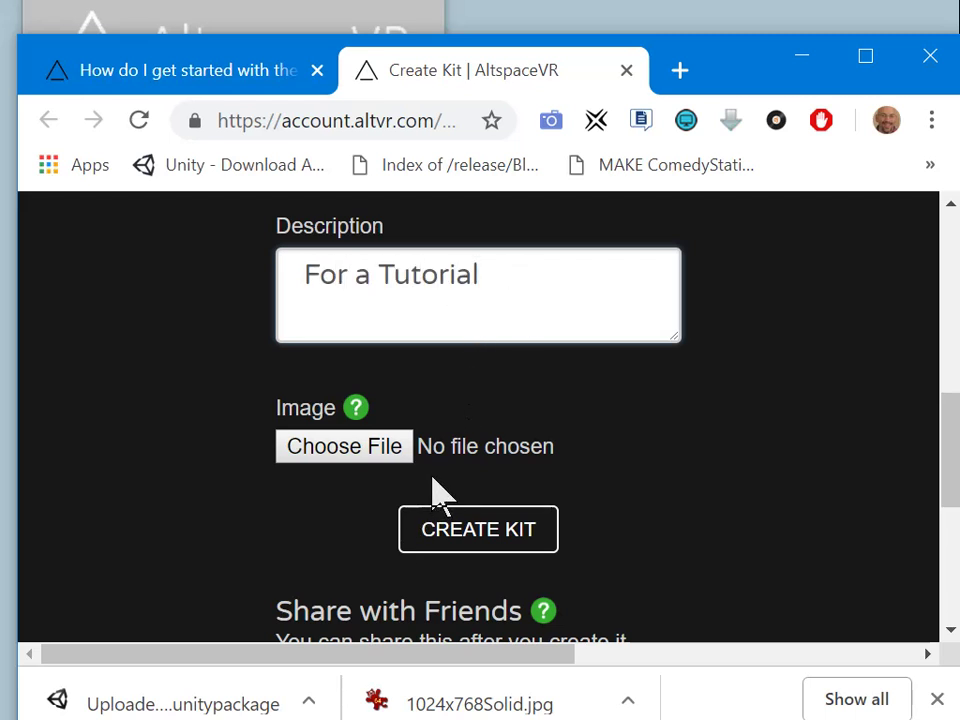
click(500, 553)
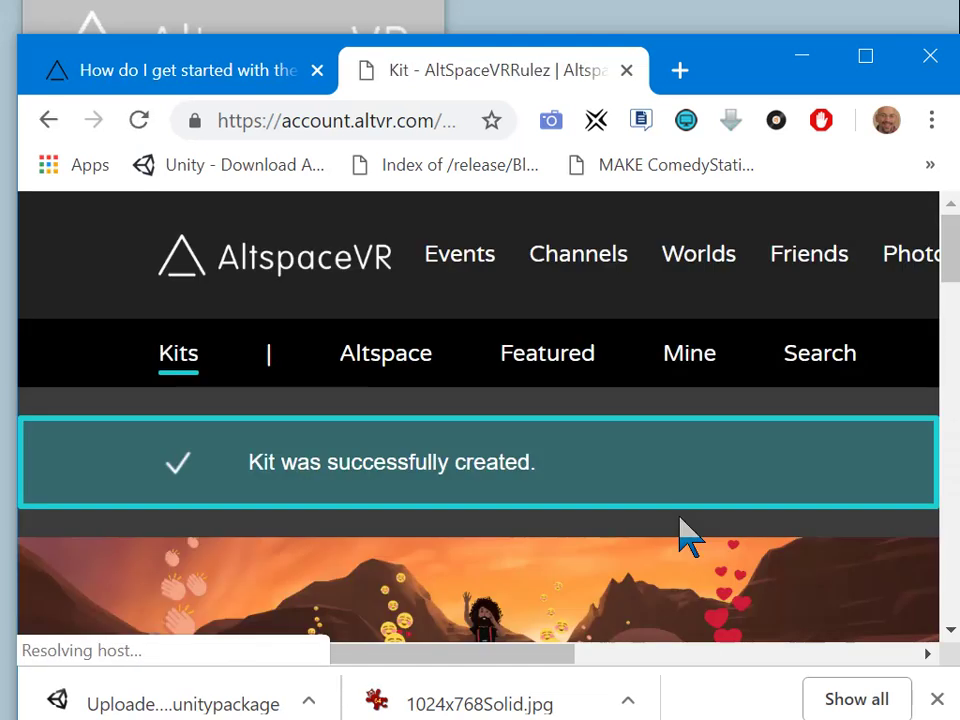
scroll(683, 535, down, 5)
scroll(683, 535, down, 5)
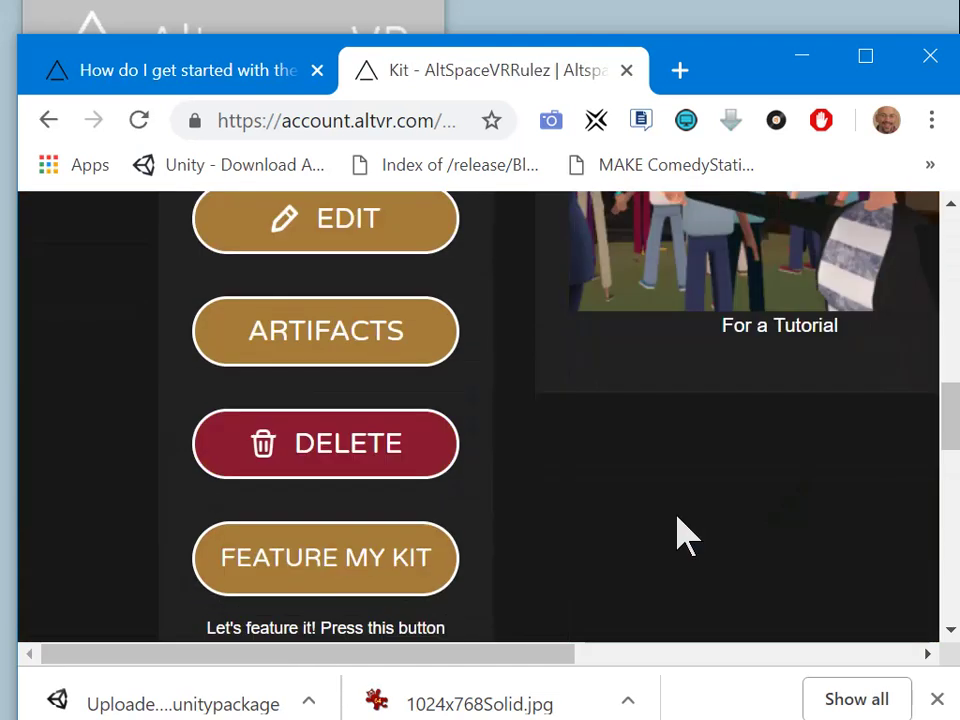
scroll(671, 527, up, 3)
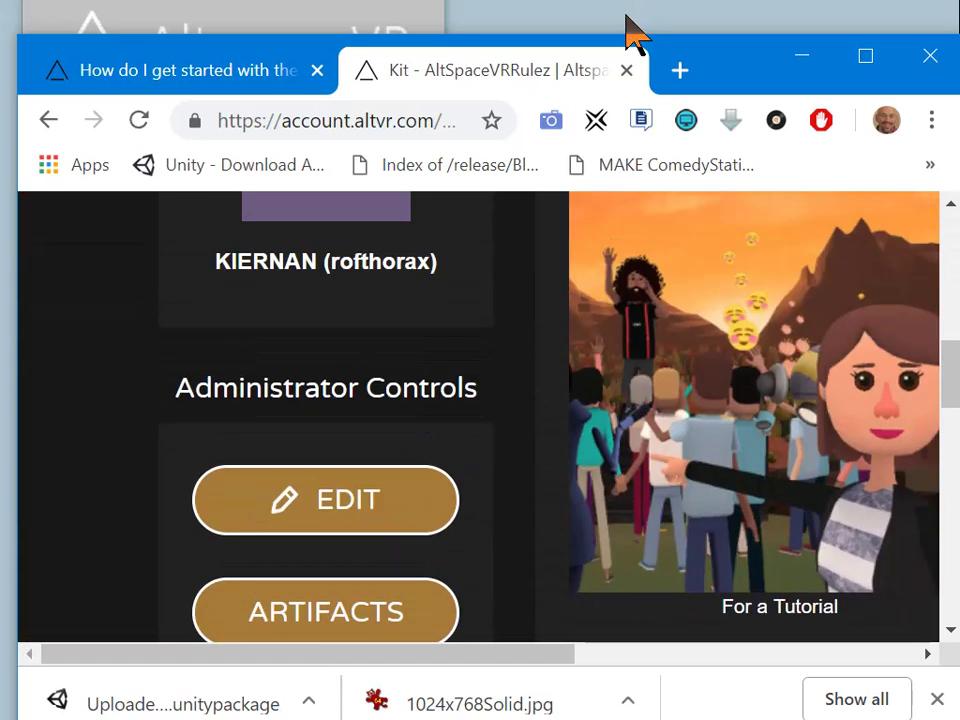
Step: Reload the kit prefab directories in the uploader, build the AltSpaceVRRulez kit, and locate altspacevrrulez.zip in the project folder
drag(737, 79, 959, 131)
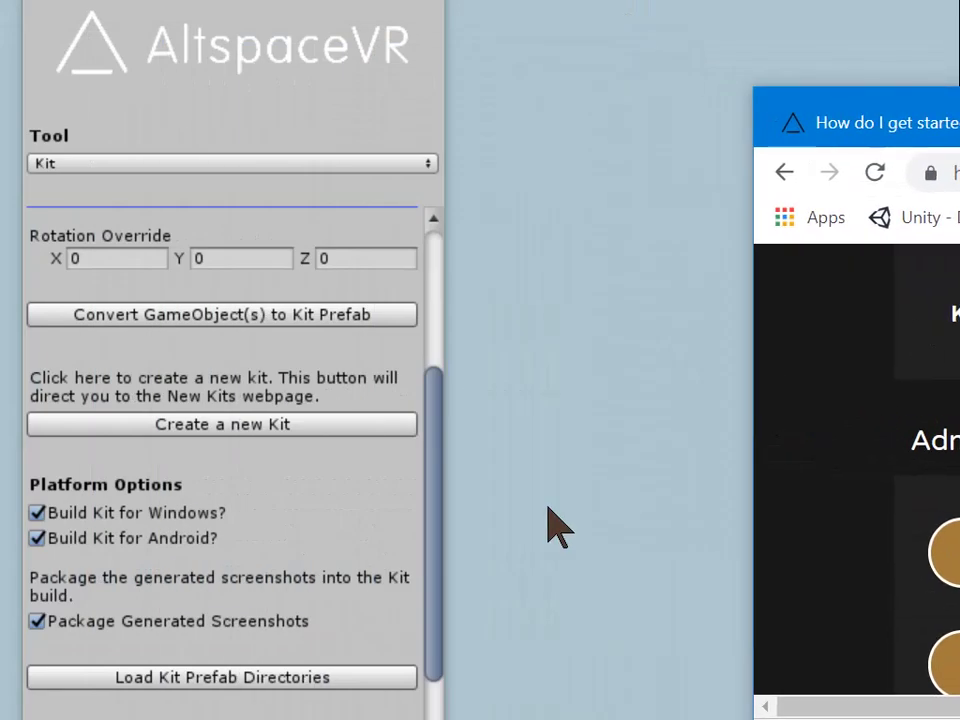
scroll(343, 521, down, 5)
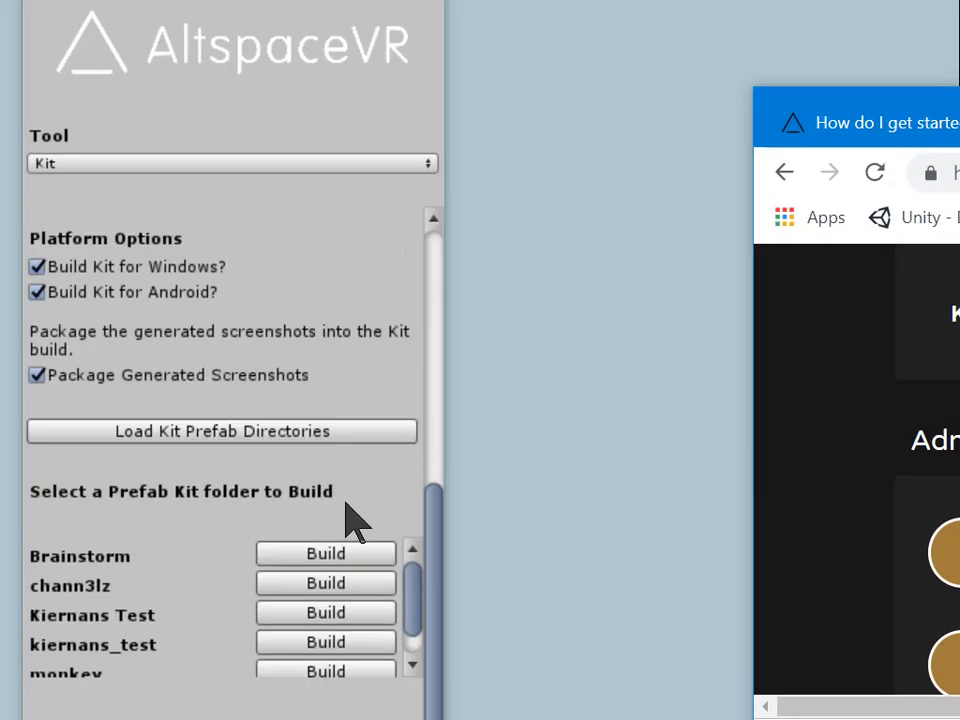
click(262, 440)
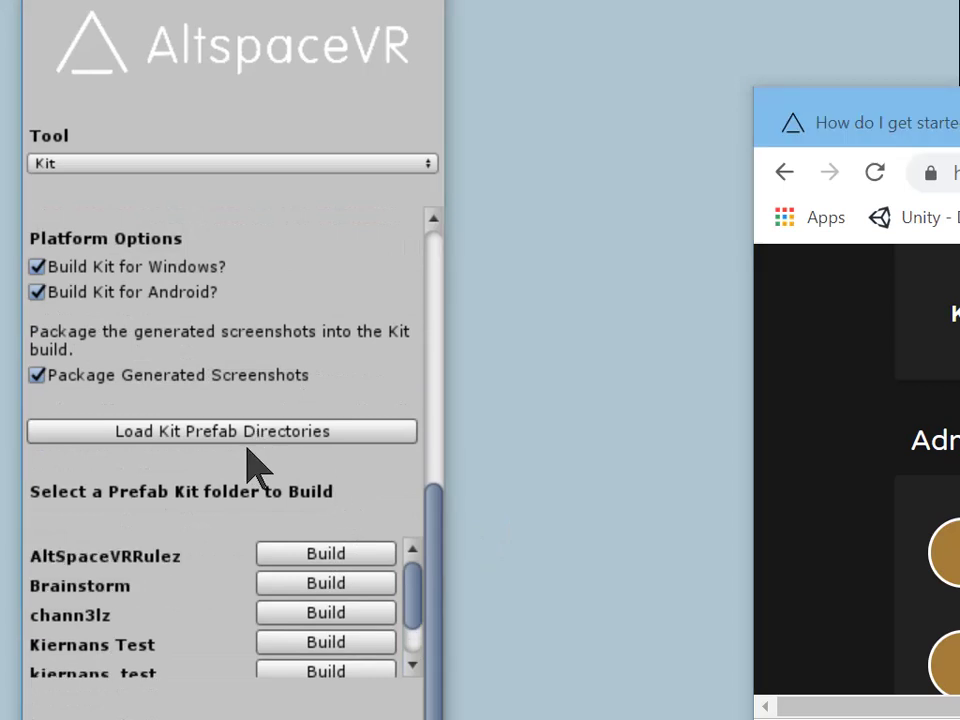
scroll(416, 608, down, 1)
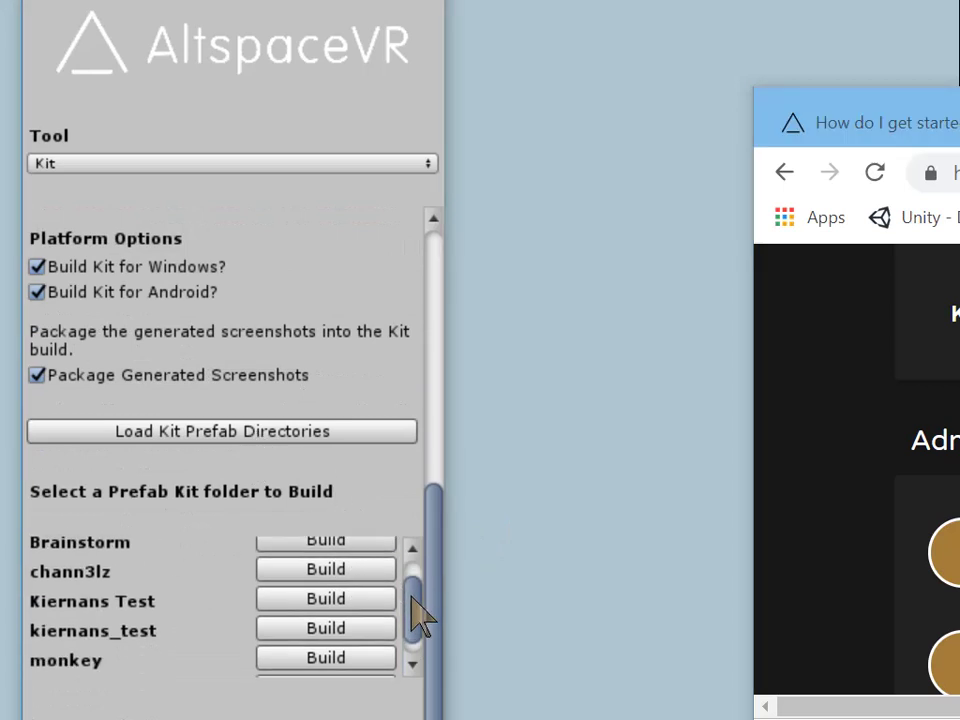
scroll(420, 600, up, 1)
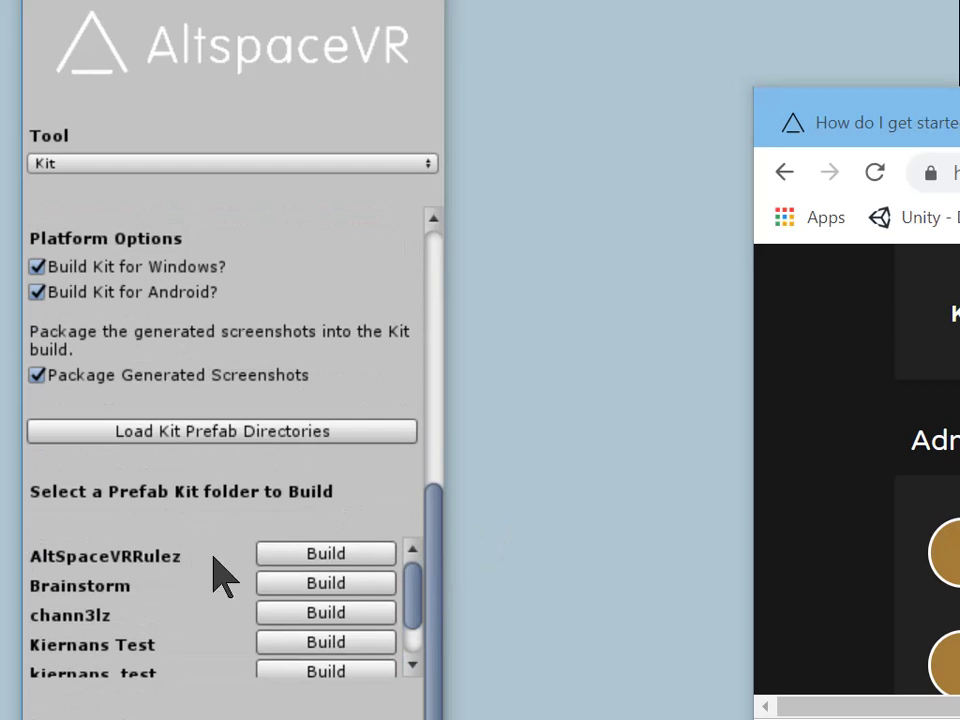
click(322, 556)
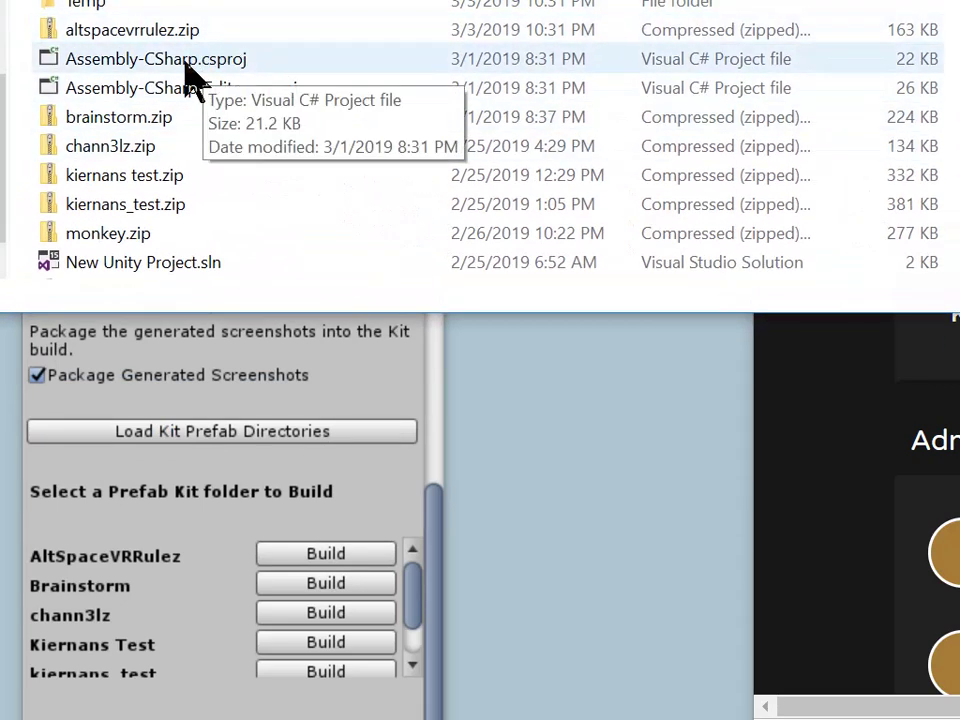
click(187, 32)
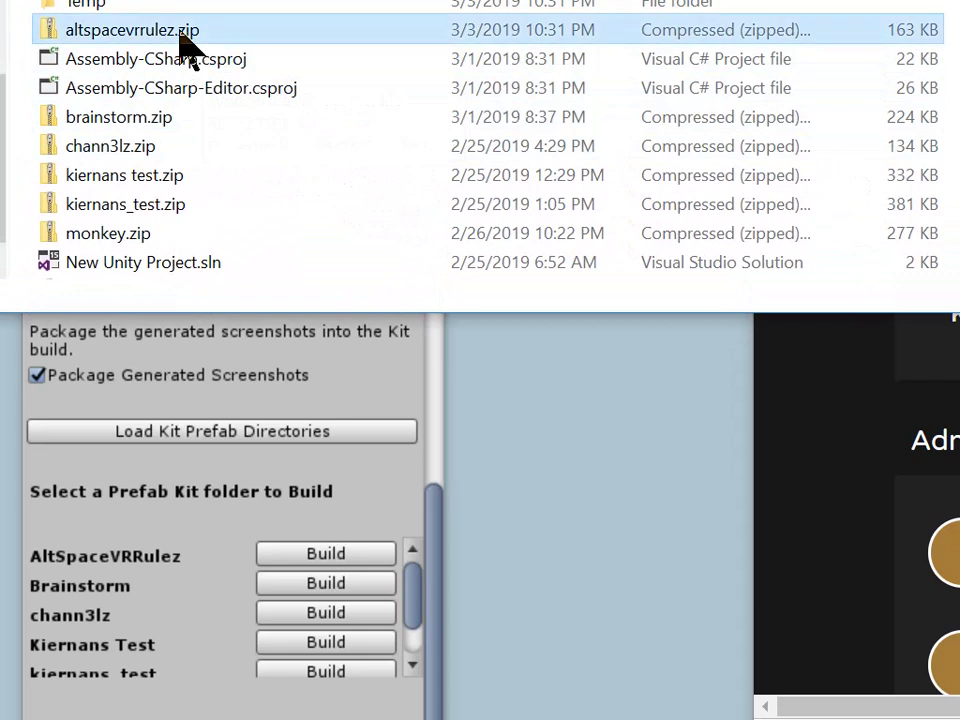
drag(641, 0, 45, 719)
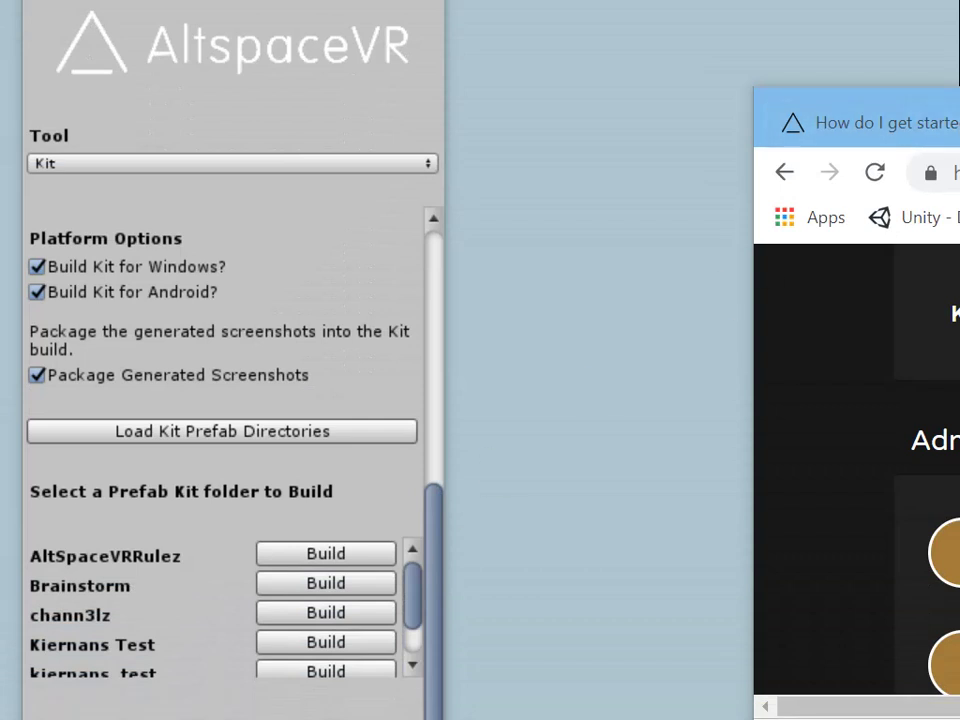
Step: Return to the AltSpaceVRRulez kit page in the browser and open the kit for editing at its Zip upload field
drag(959, 112, 599, 0)
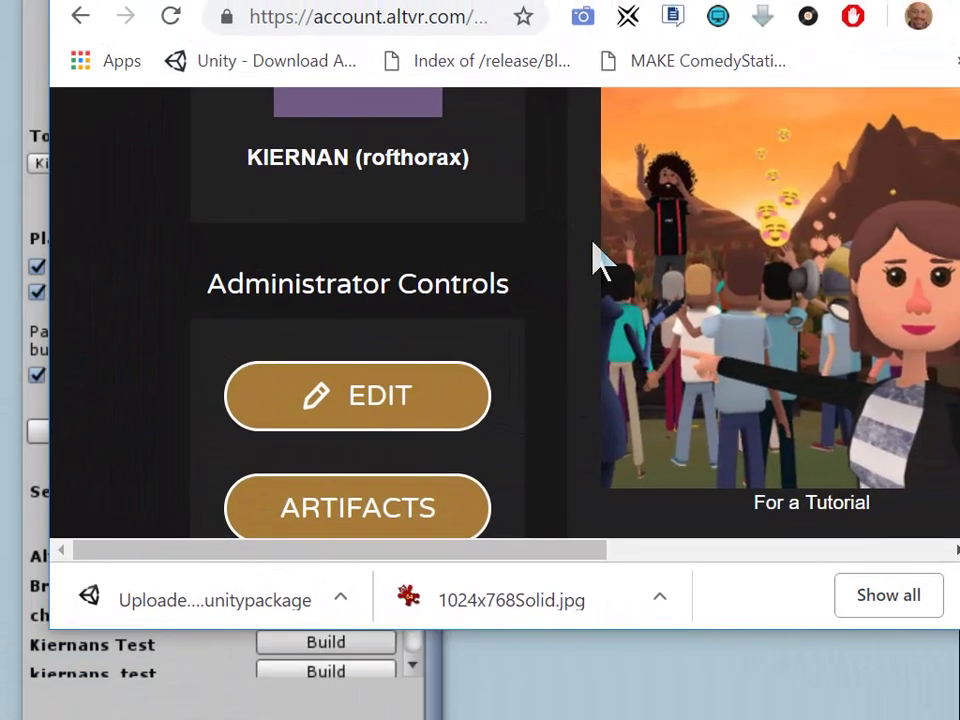
scroll(585, 280, down, 4)
scroll(560, 270, up, 3)
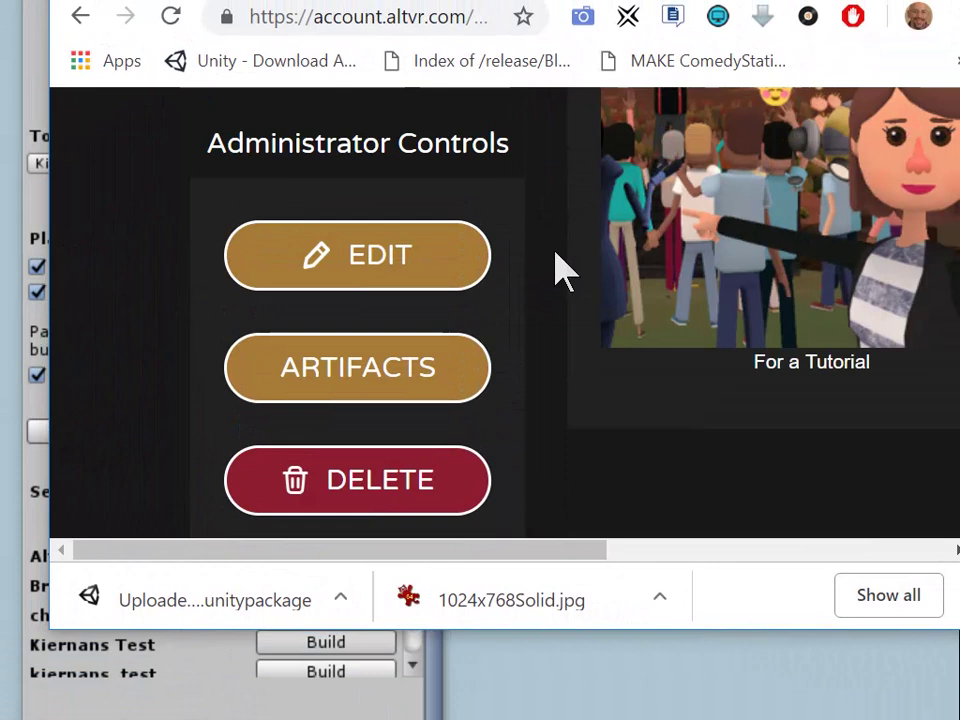
click(385, 266)
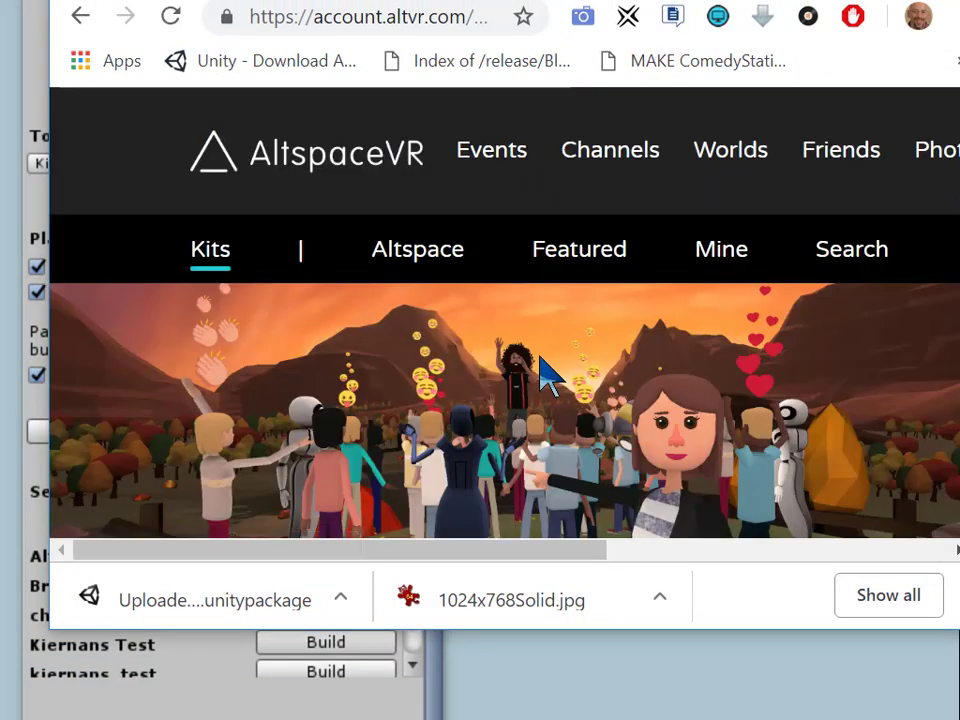
scroll(540, 358, down, 4)
scroll(534, 320, up, 3)
scroll(536, 310, down, 4)
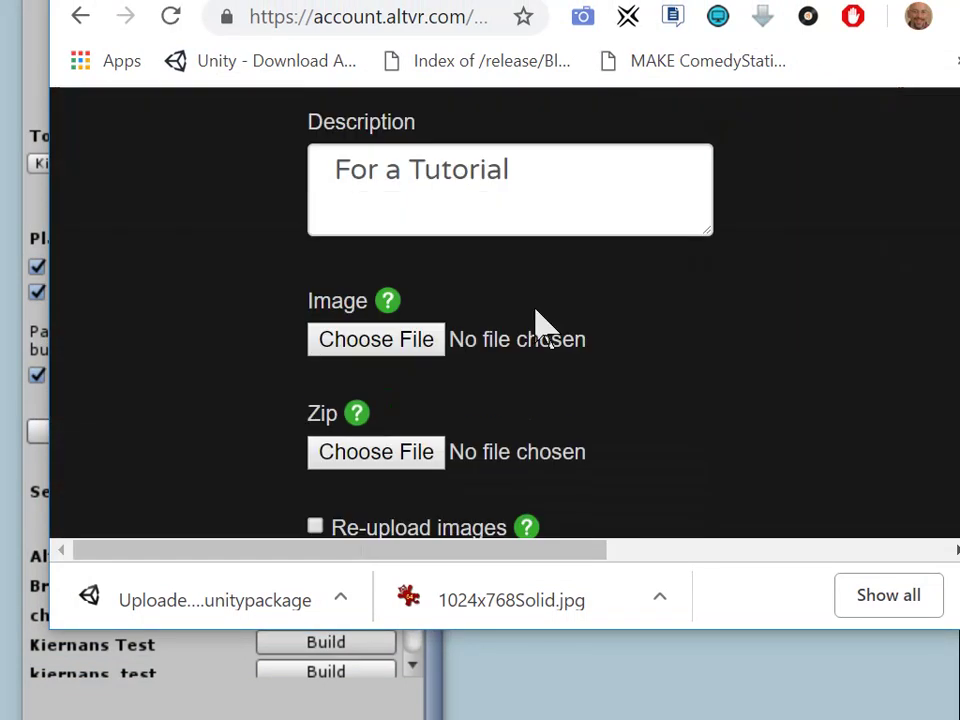
scroll(540, 325, down, 2)
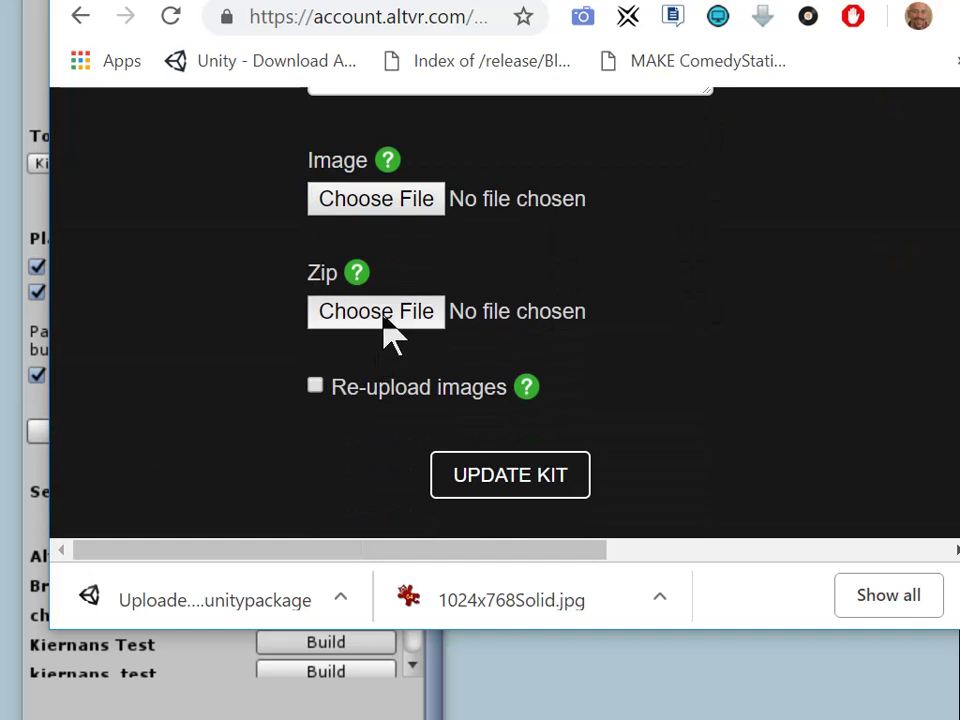
Step: Attach altspacevrrulez.zip from the New Unity Project folder as the kit's Zip file and update the kit
click(383, 318)
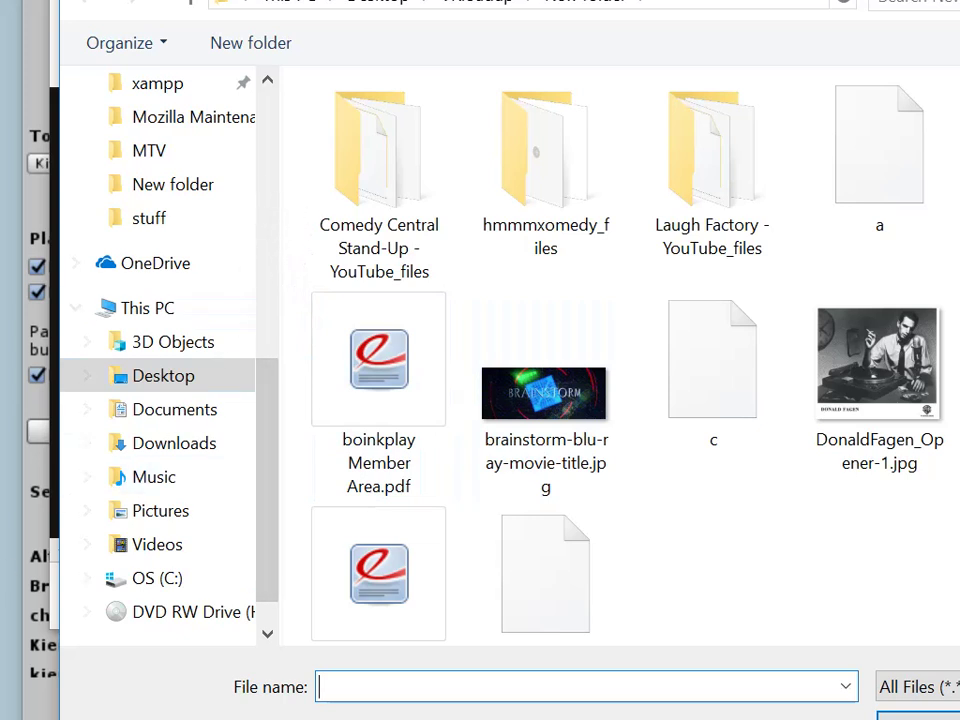
drag(890, 719, 959, 297)
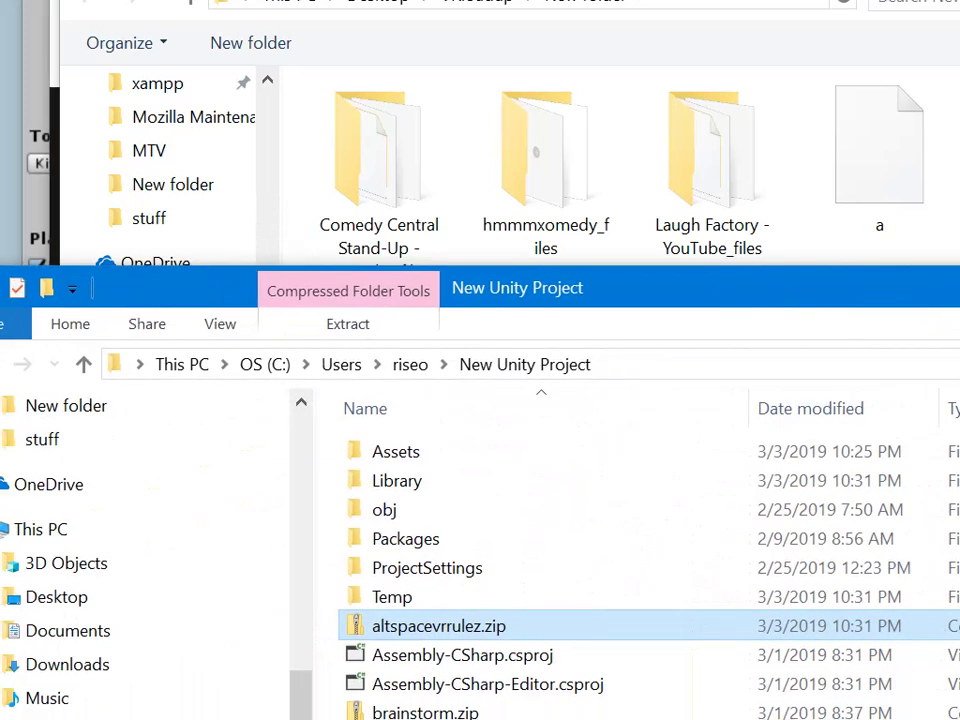
key(alt+Tab)
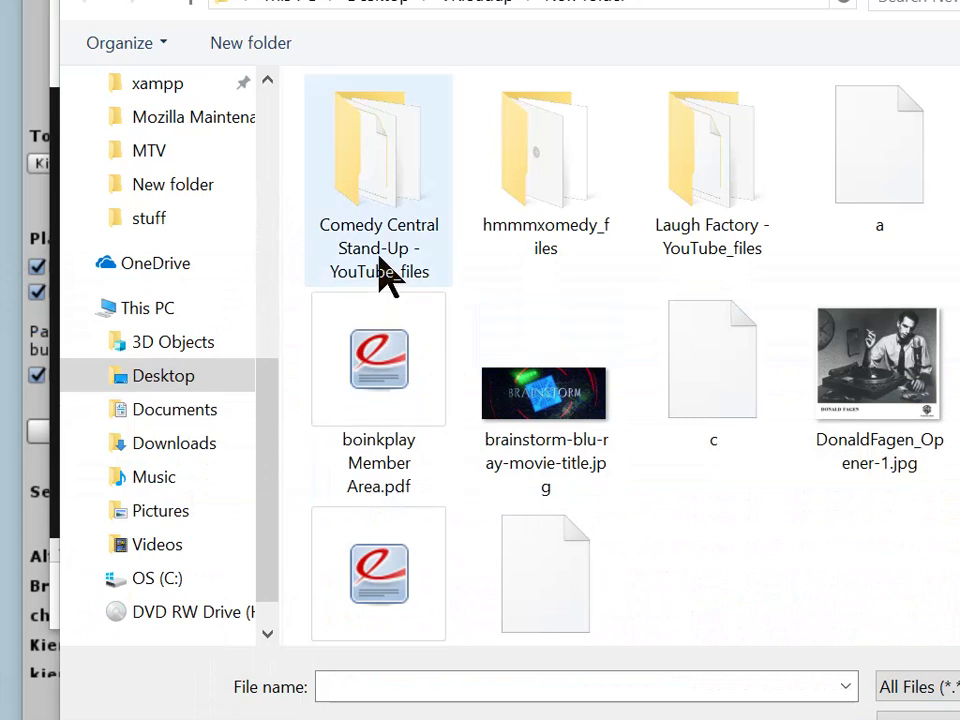
scroll(258, 130, up, 4)
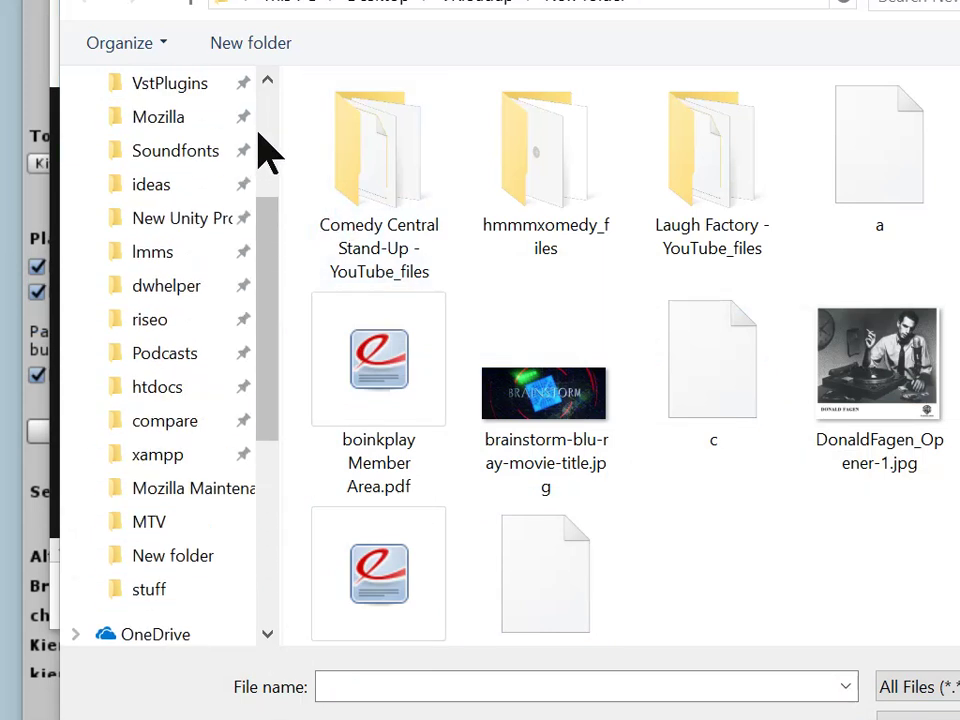
click(196, 220)
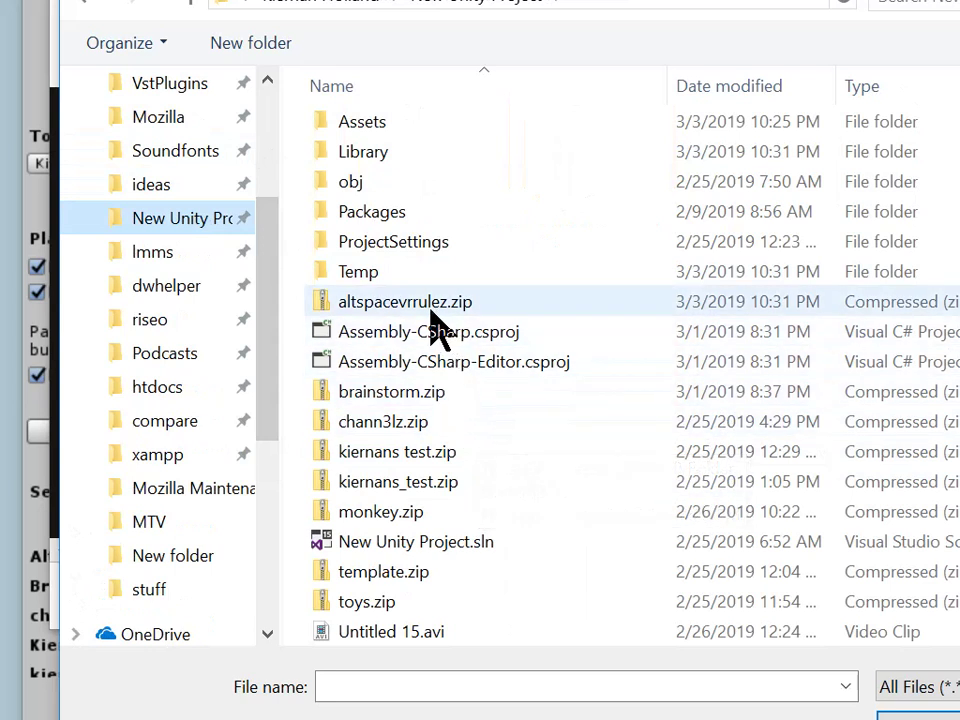
click(432, 304)
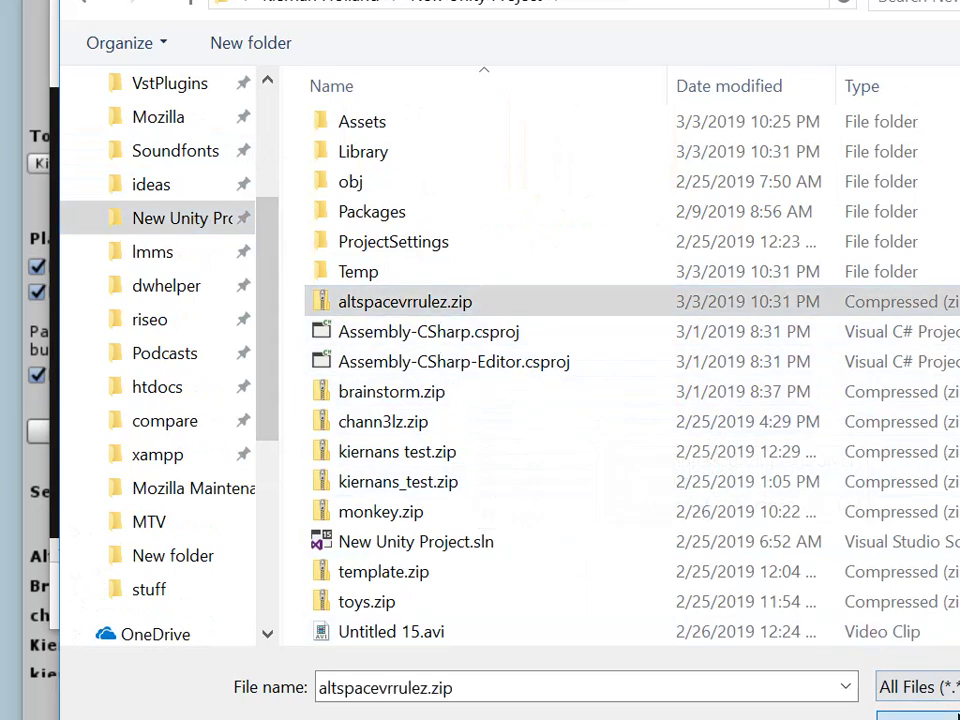
click(925, 716)
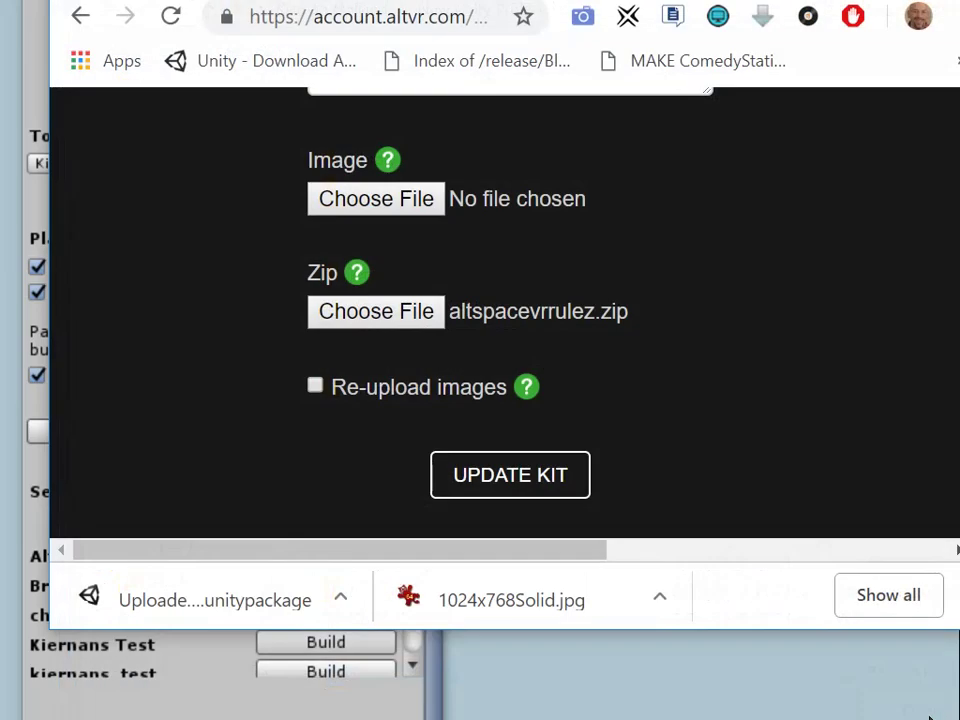
click(537, 487)
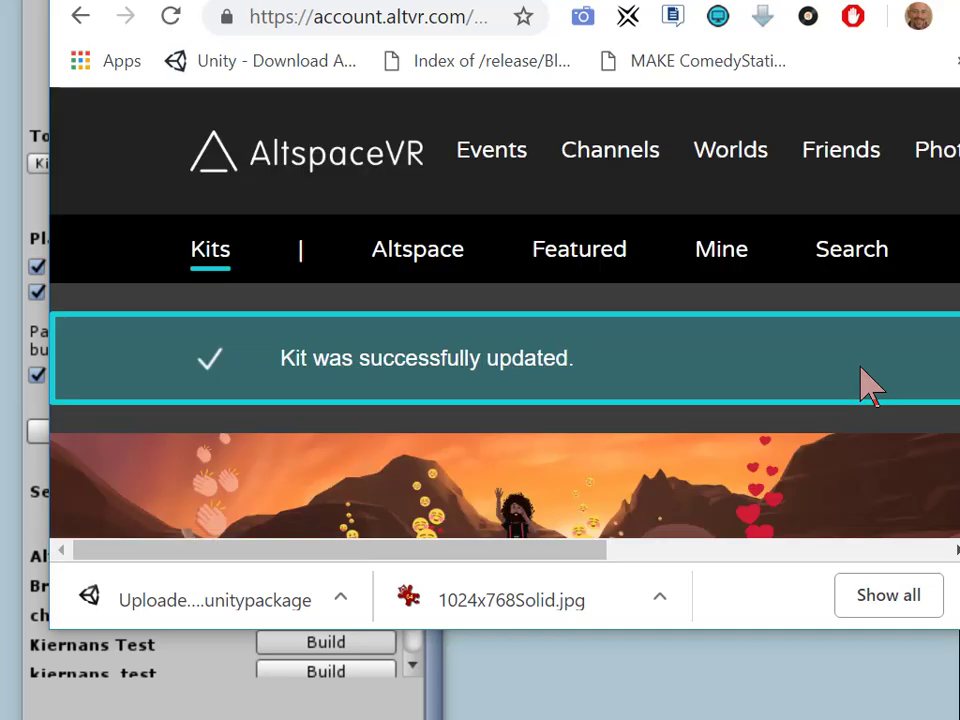
Step: Open the artifacts of the AltSpaceVRRulez kit from its administrator controls
scroll(735, 375, down, 2)
scroll(732, 376, down, 8)
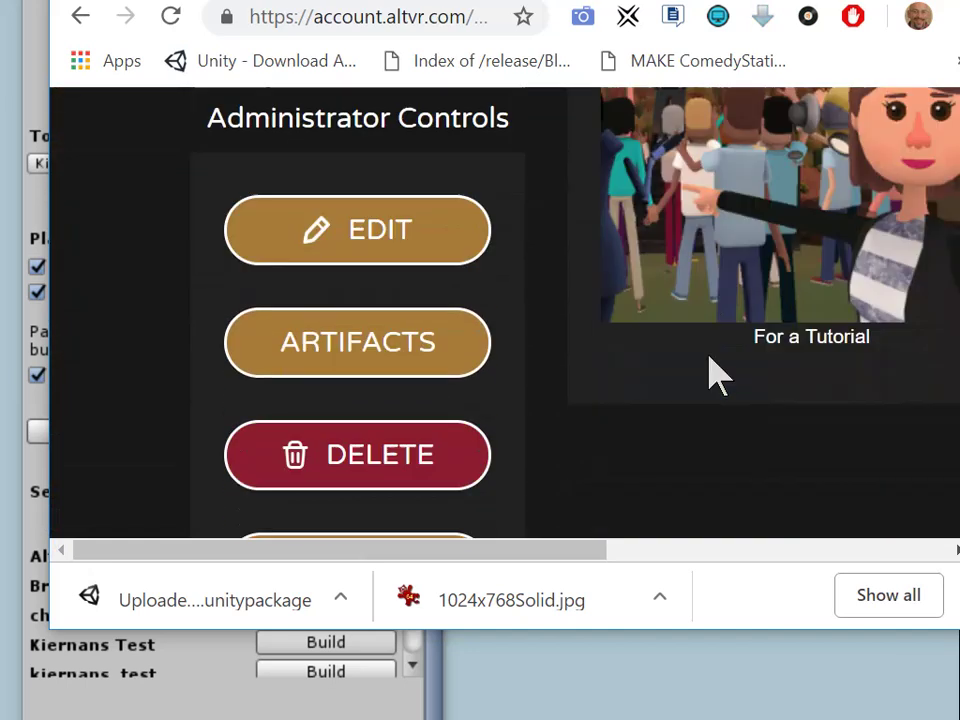
scroll(600, 330, down, 2)
click(420, 222)
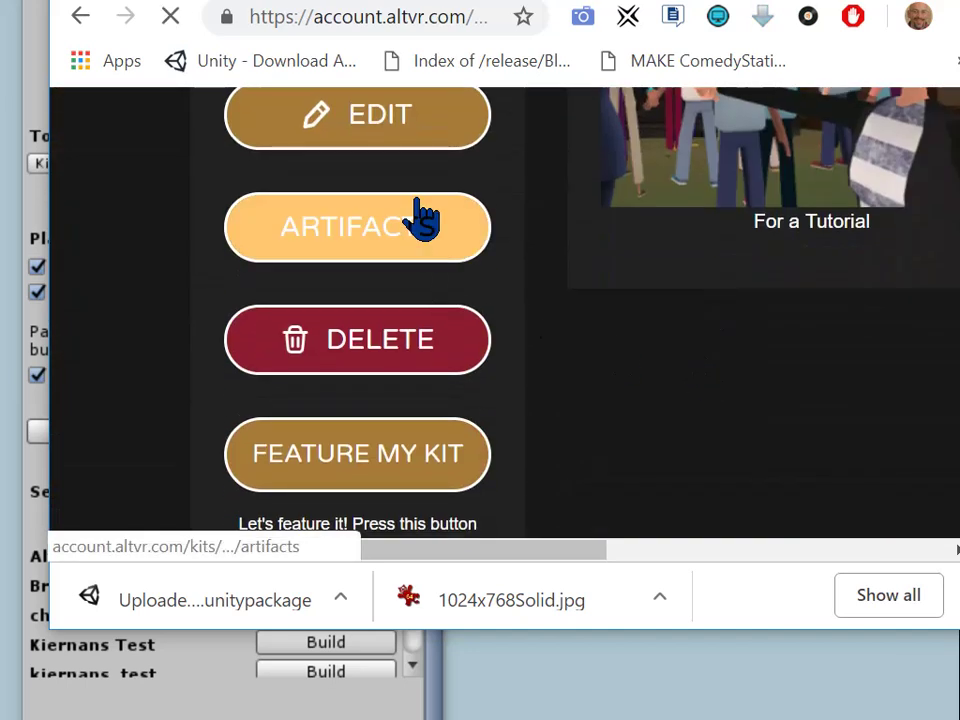
Step: Check the AltSpaceVRRulez kit's artifacts page for the Title artifact and its preview
scroll(720, 350, down, 5)
scroll(705, 340, up, 4)
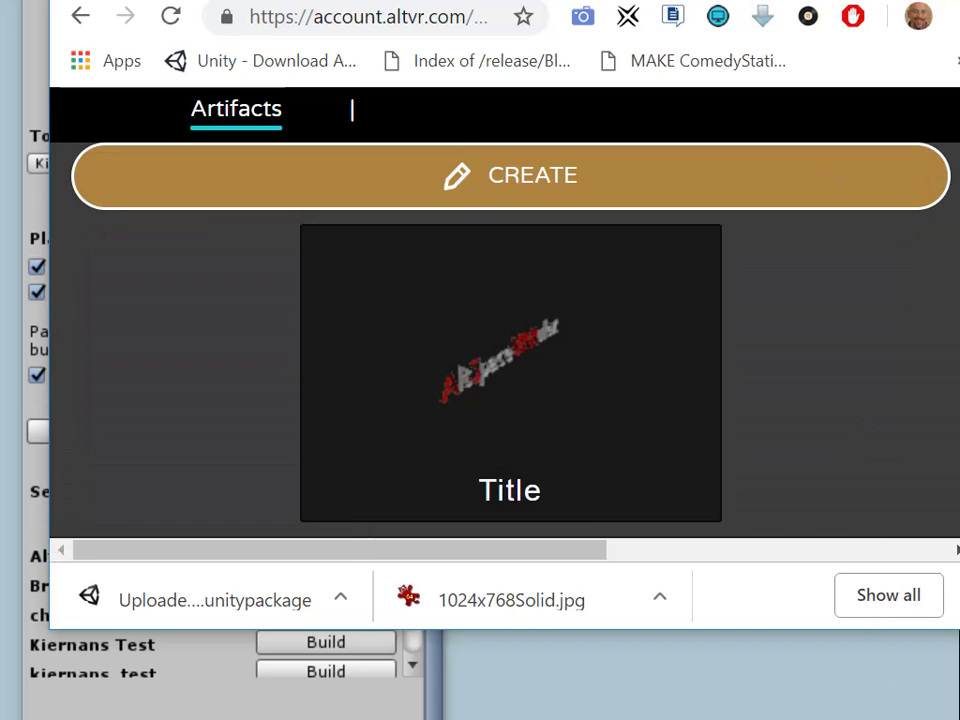
Step: Switch to the AltspaceVR client, move its window into view and enlarge it to fill most of the screen
drag(742, 0, 0, 10)
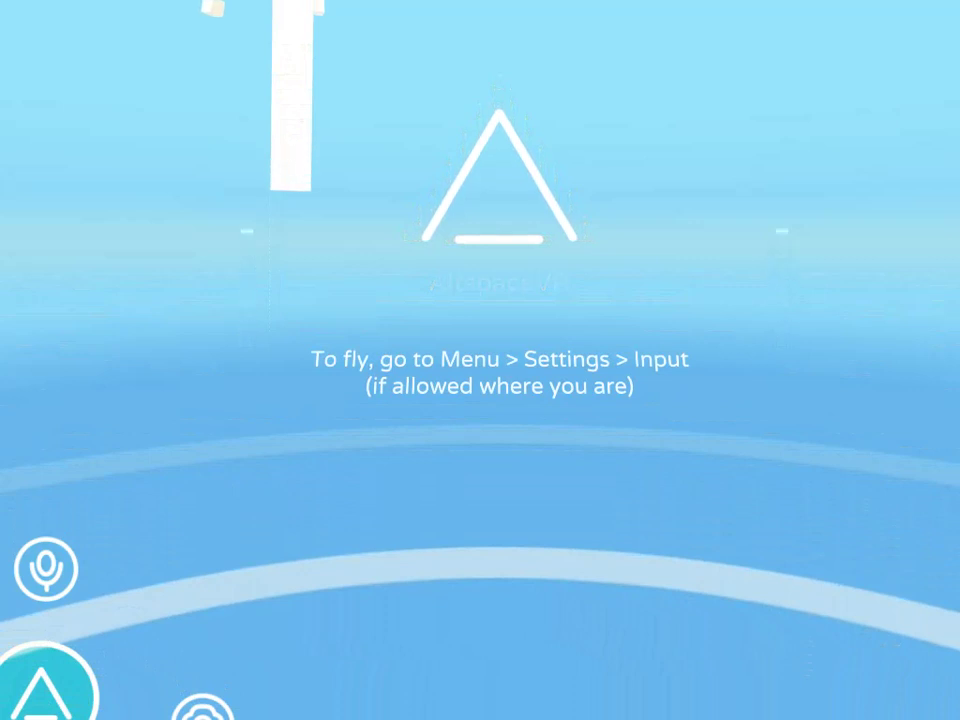
drag(959, 719, 60, 22)
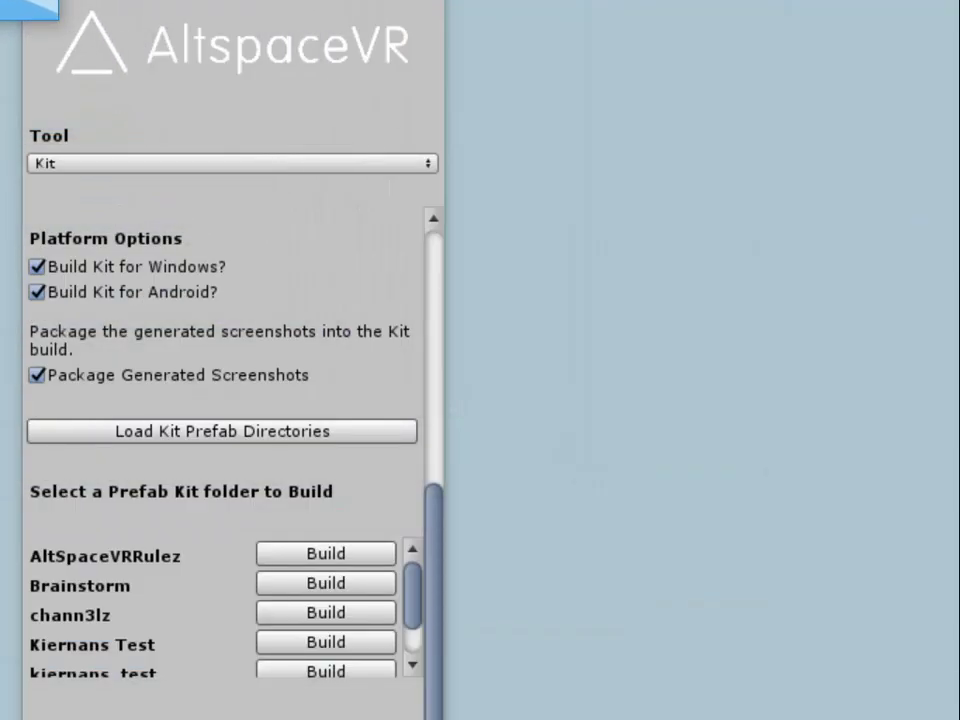
drag(372, 88, 529, 47)
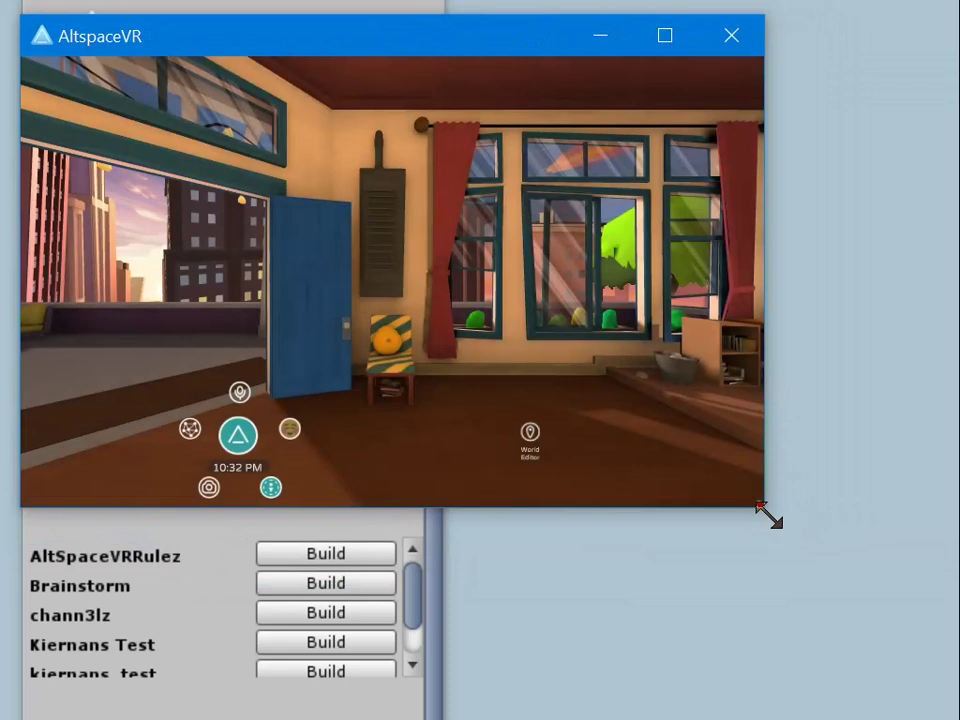
drag(768, 514, 948, 710)
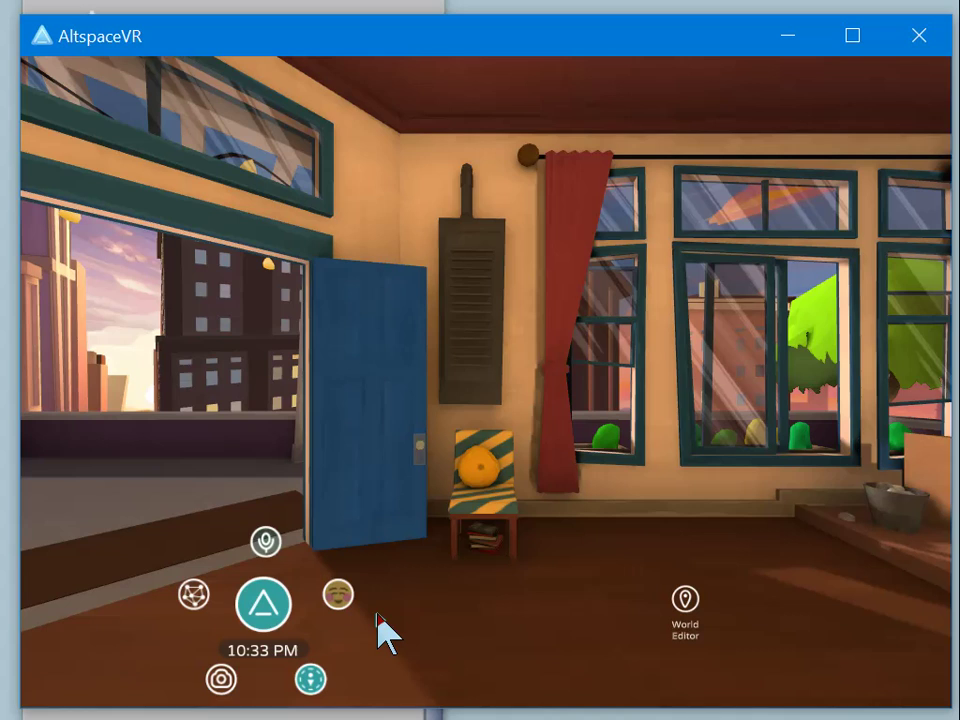
Step: Open the AltspaceVR main menu and show the account's own worlds under My Worlds
click(255, 614)
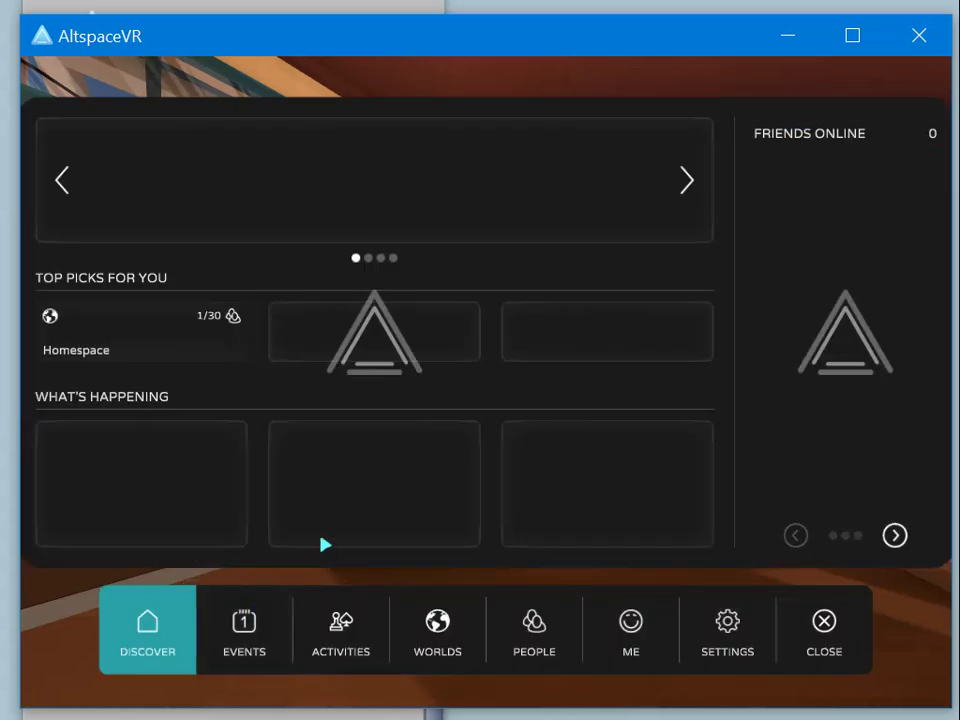
mouse_move(514, 512)
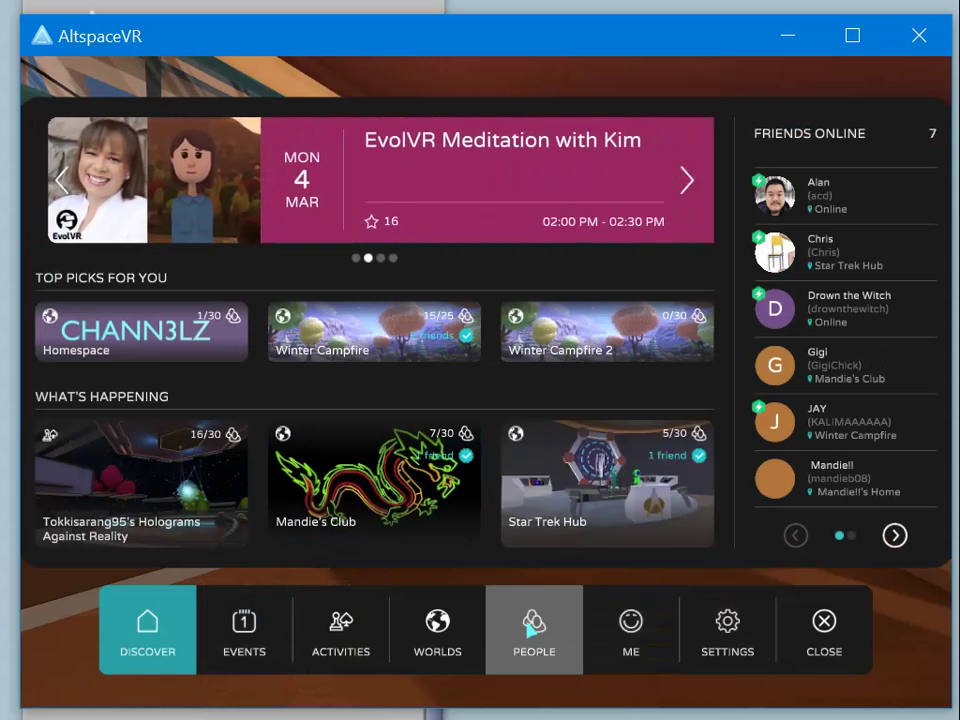
click(436, 659)
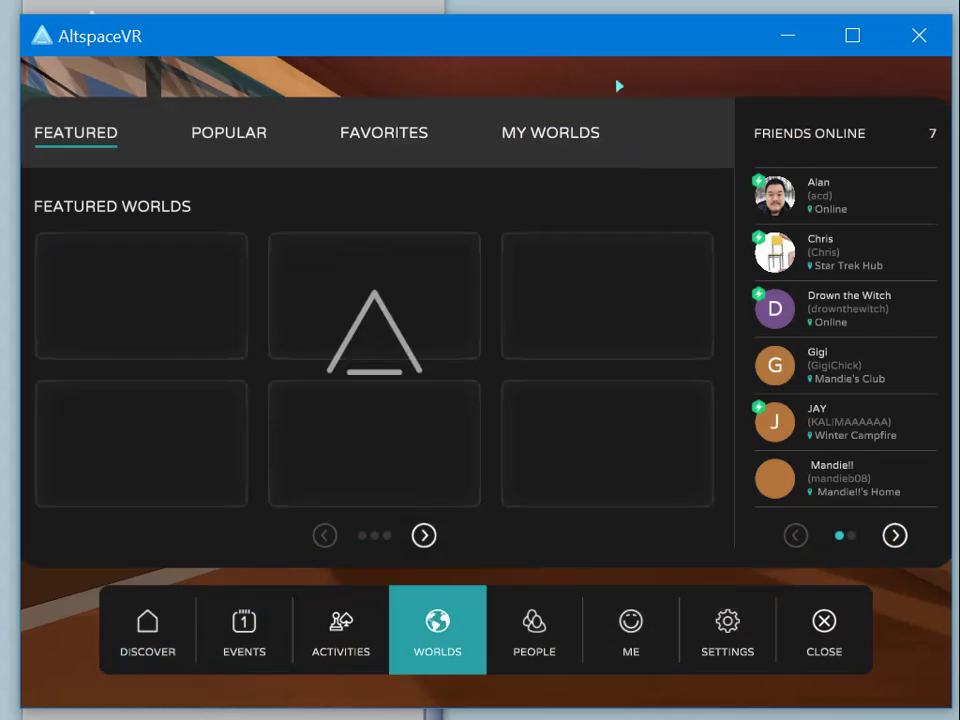
click(555, 139)
mouse_move(555, 416)
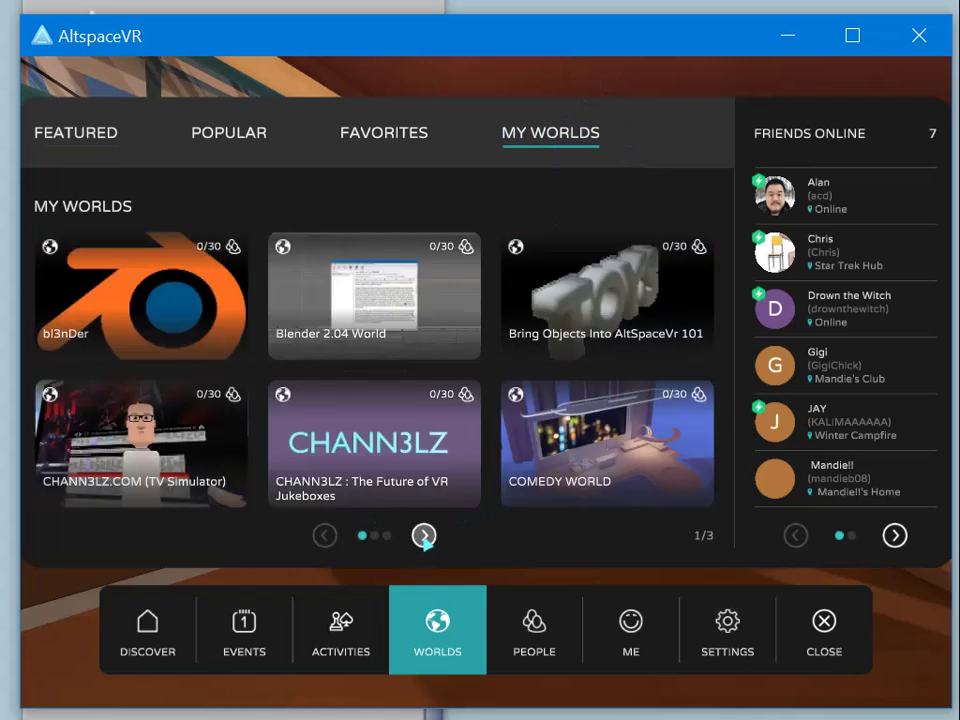
mouse_move(640, 336)
Step: Browse the pages of My Worlds and enter the world "Donald Fagen TV Land" on page 2
click(425, 537)
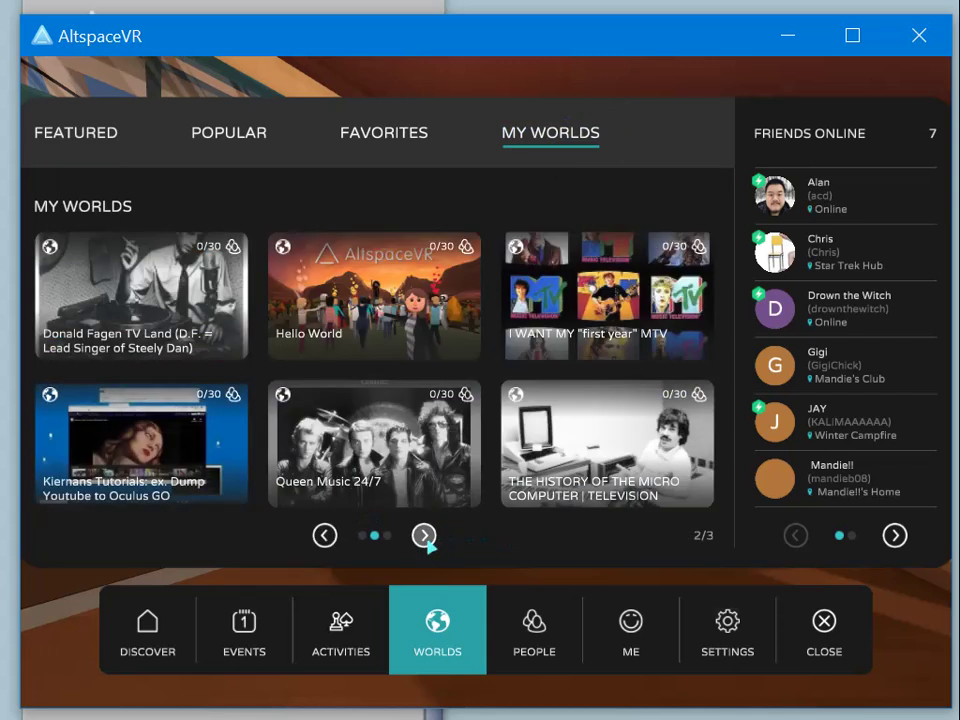
click(425, 537)
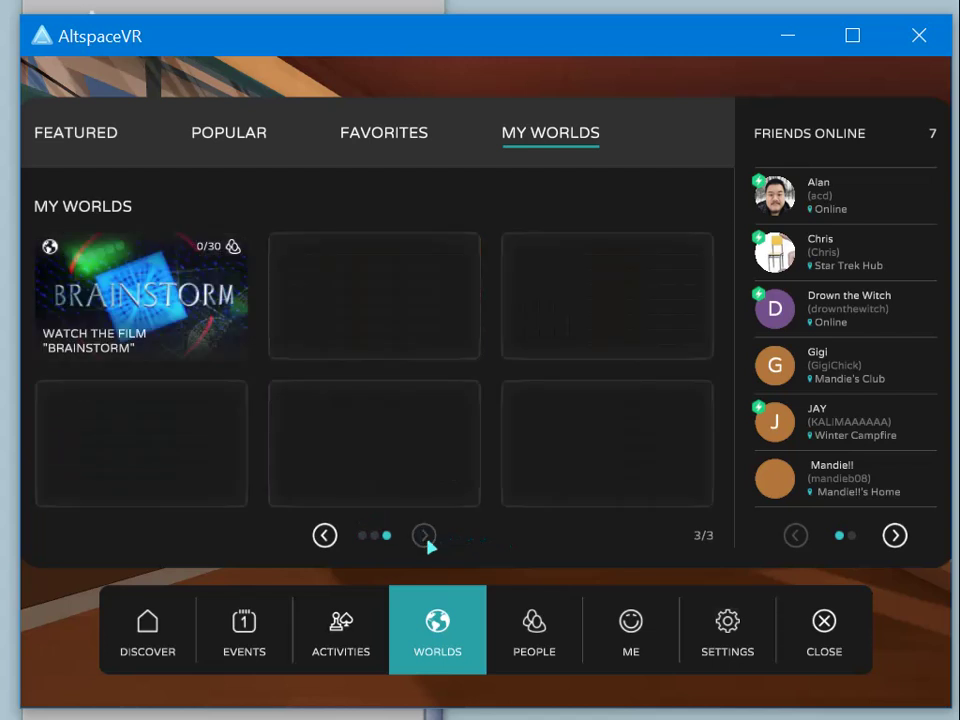
click(325, 537)
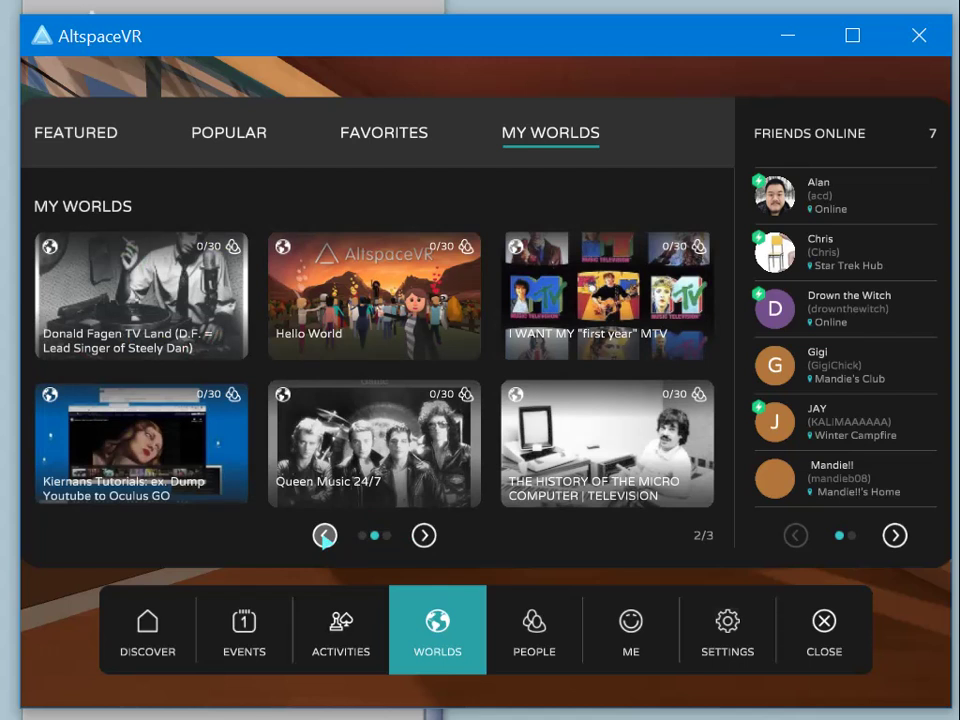
click(325, 537)
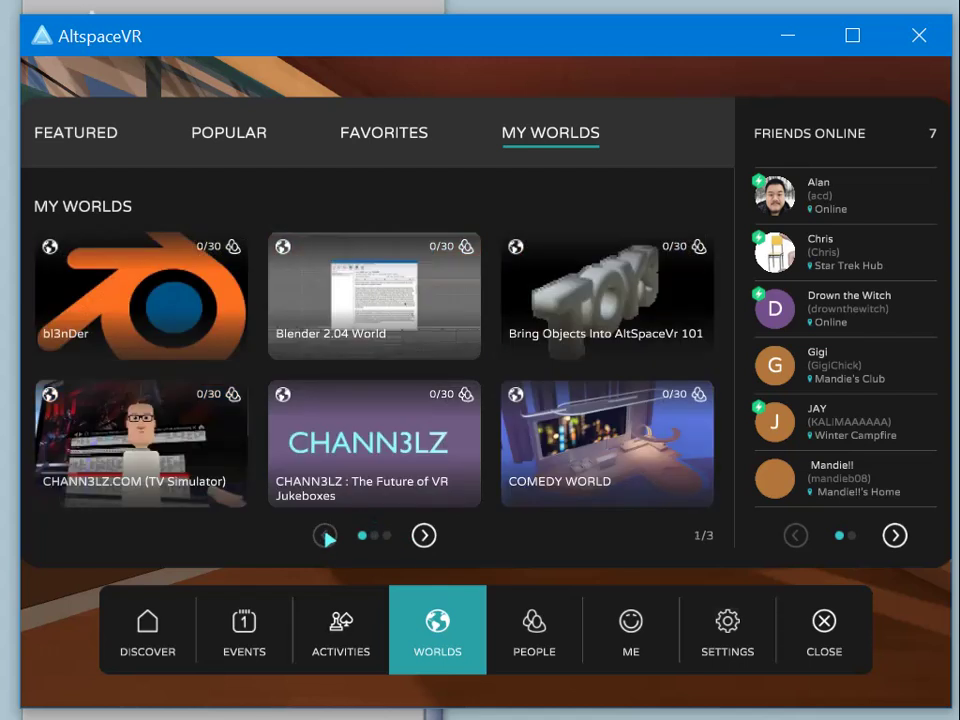
click(425, 536)
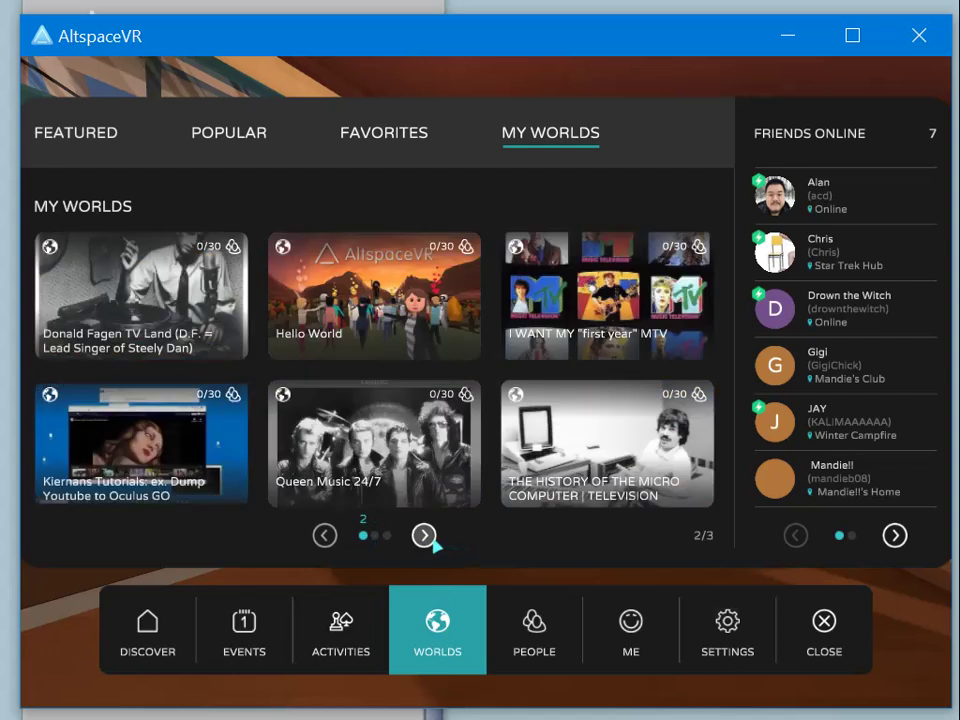
mouse_move(223, 315)
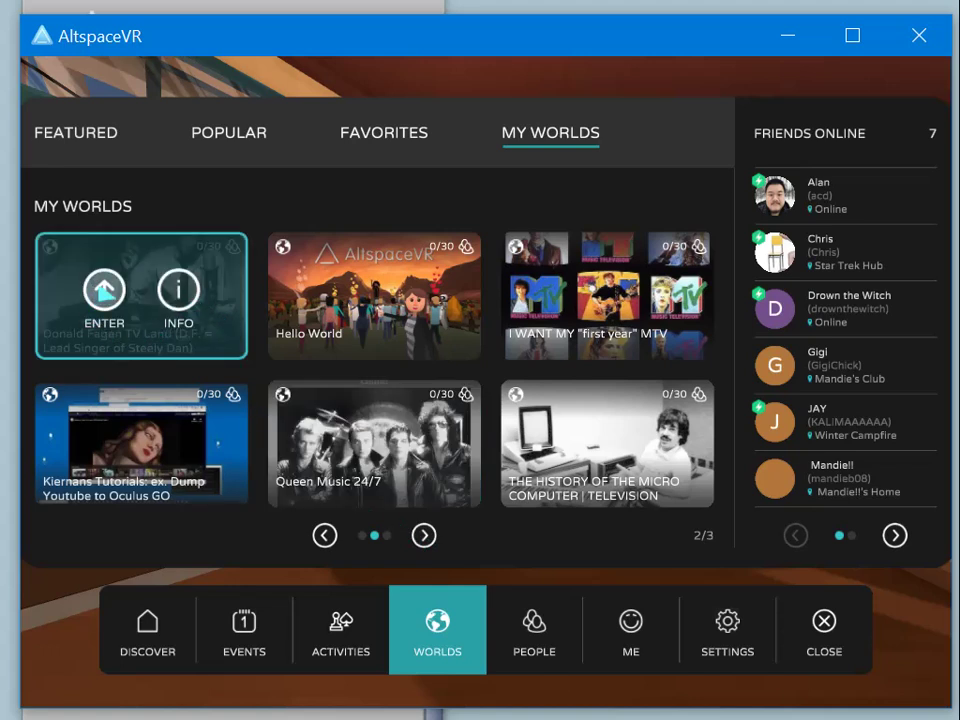
click(103, 436)
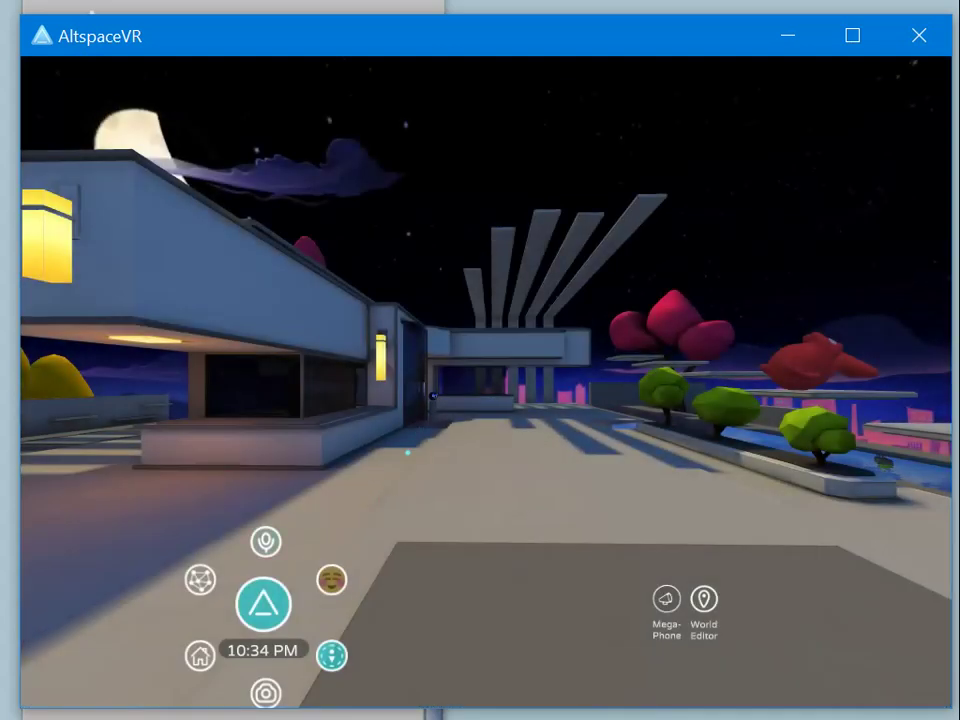
Step: Look around the Donald Fagen TV Land plaza, examining the TV wall, the pavilion, the TOYS sign and the open areas
right_drag(407, 452, 672, 509)
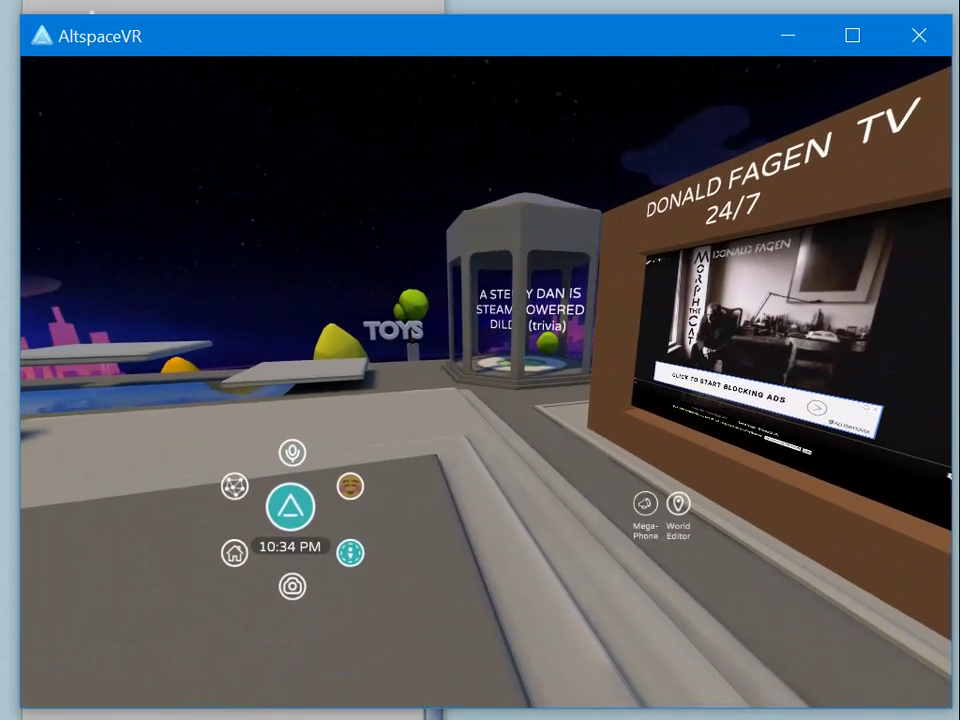
key(Left)
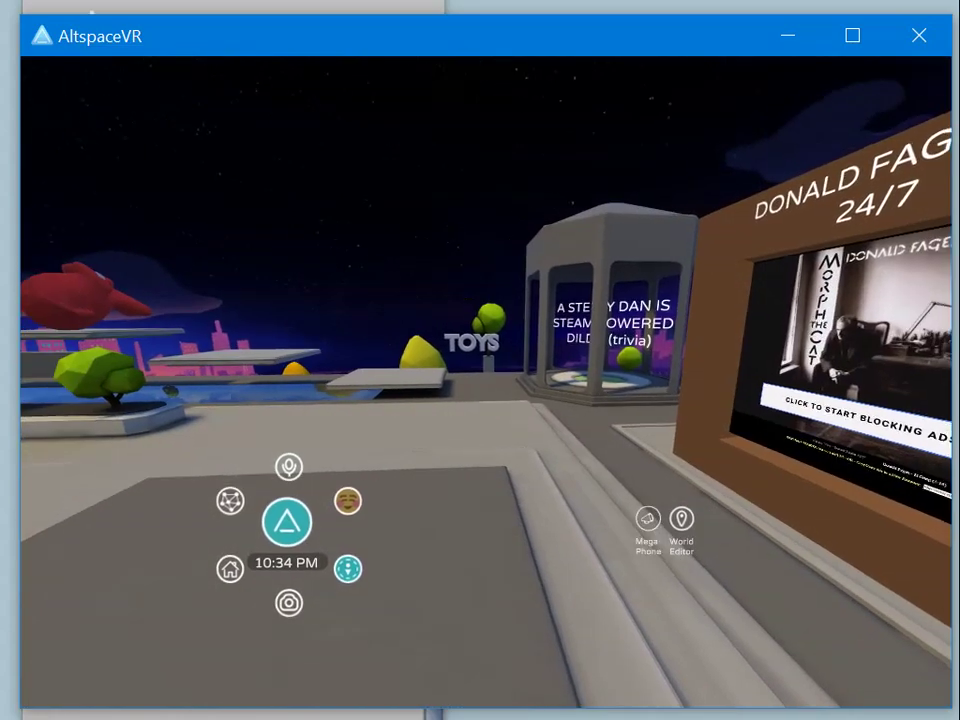
key(Right)
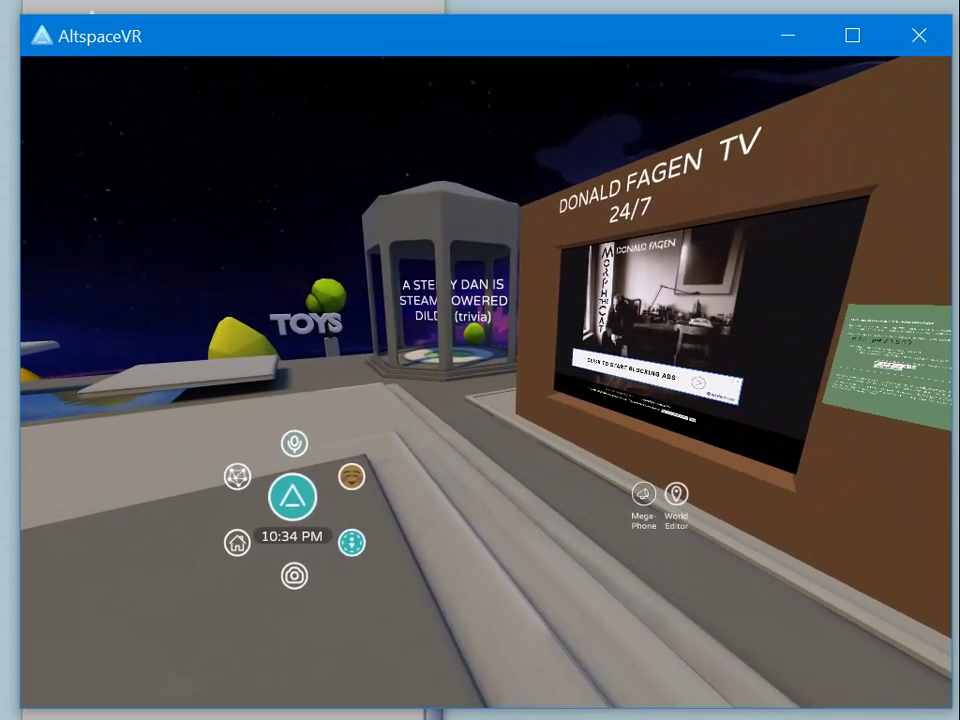
key(Left)
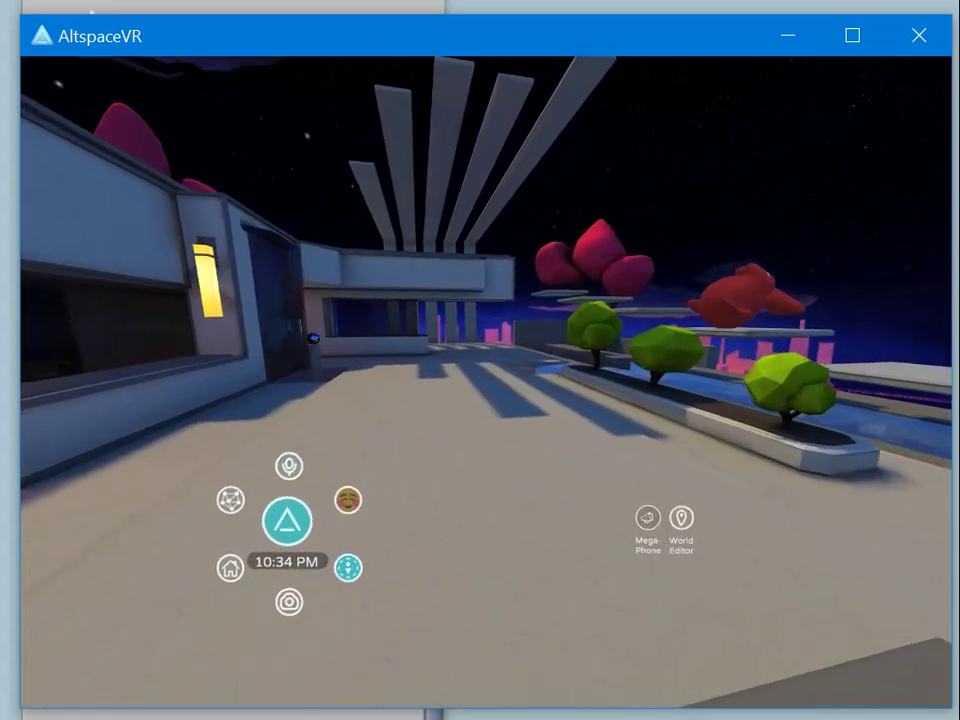
key(Right)
key(Left)
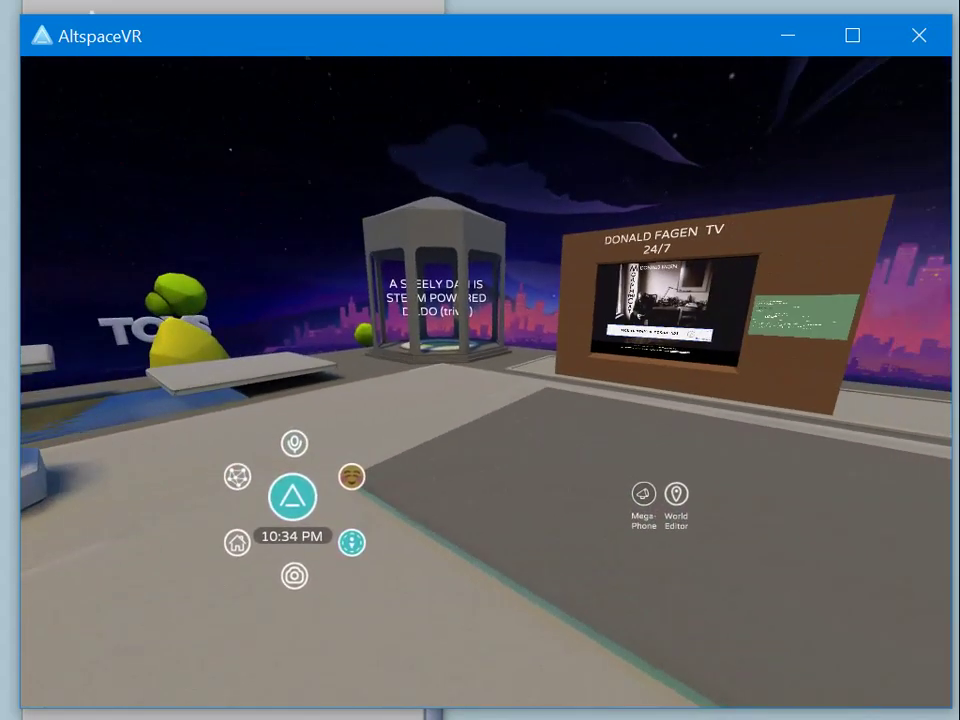
key(Left)
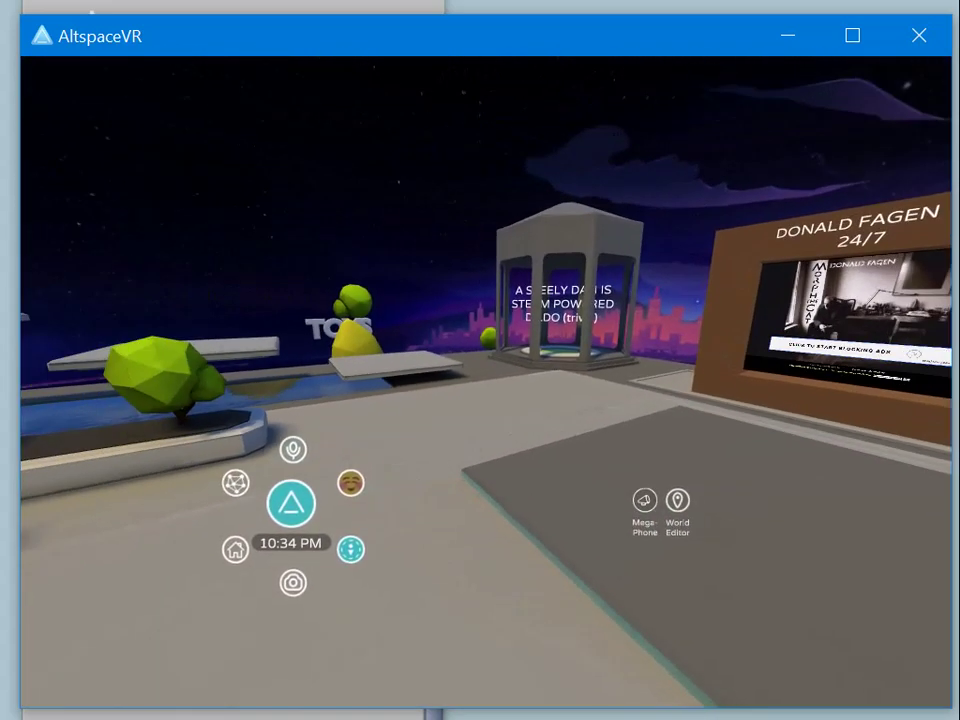
key(Left)
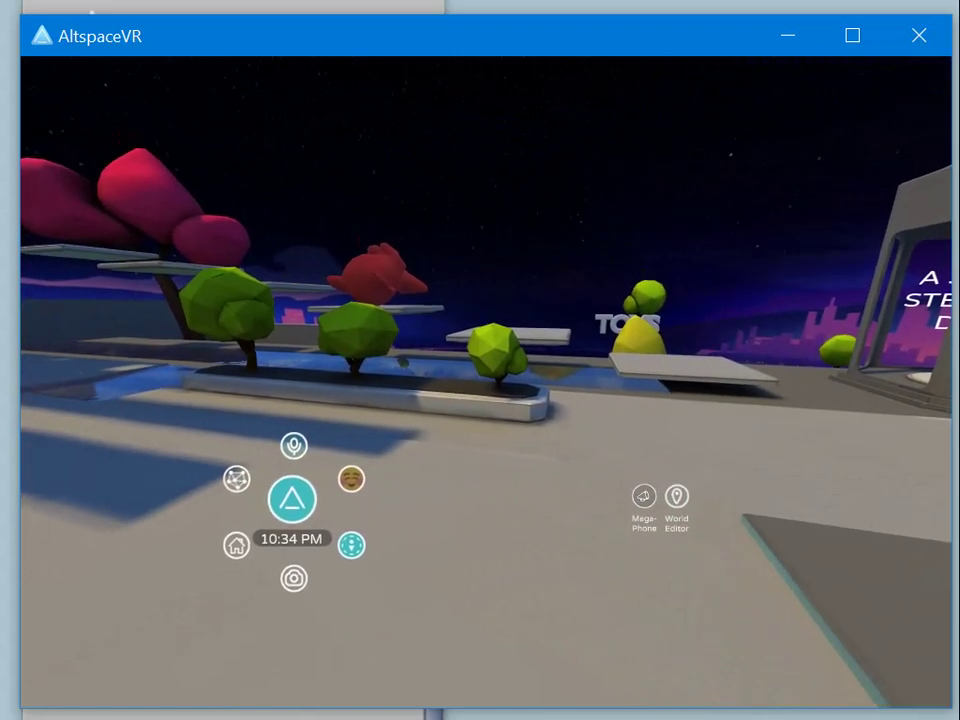
key(Right)
key(Left)
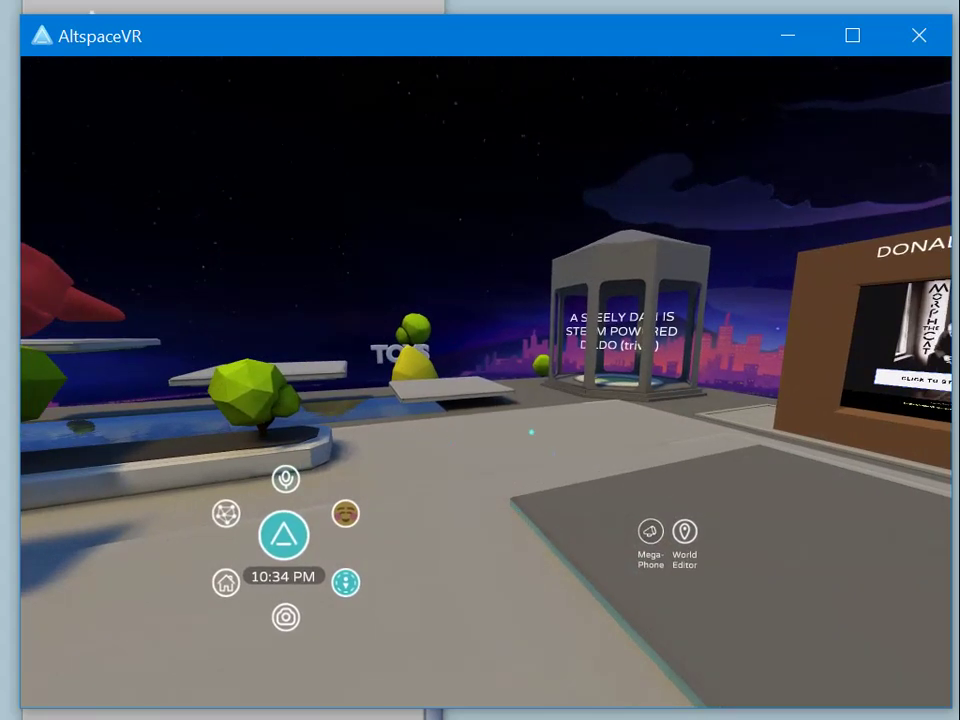
key(Right)
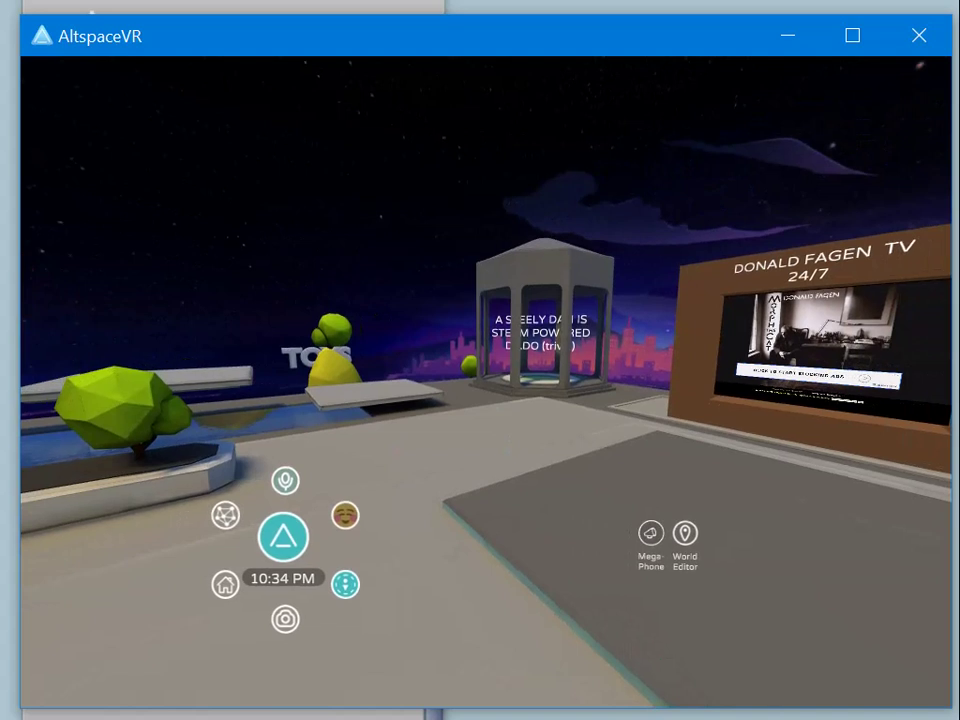
key(Left)
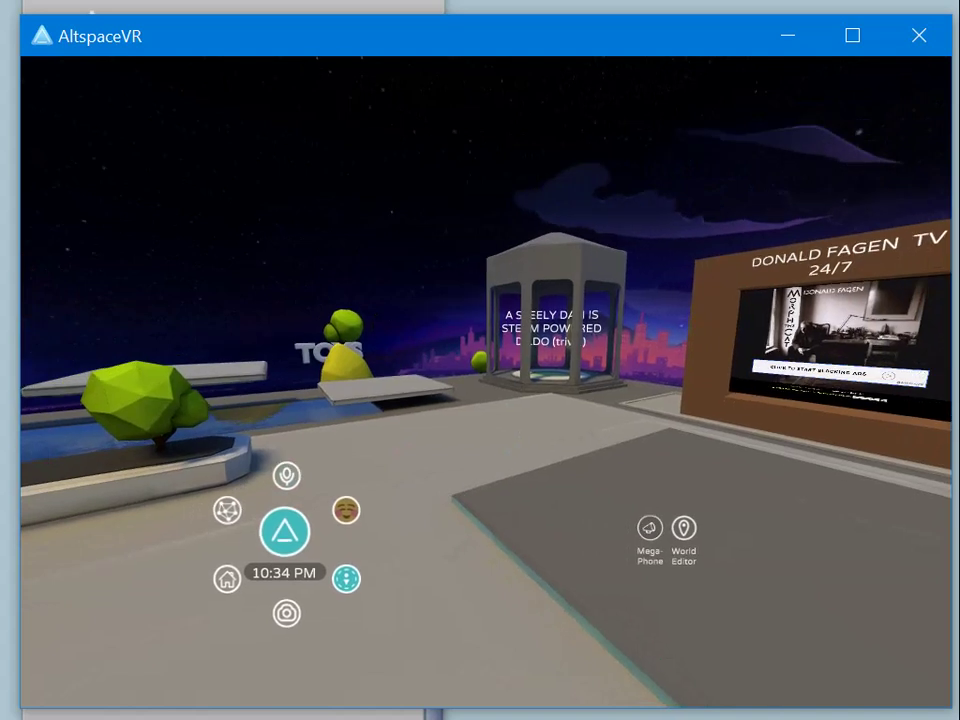
key(Left)
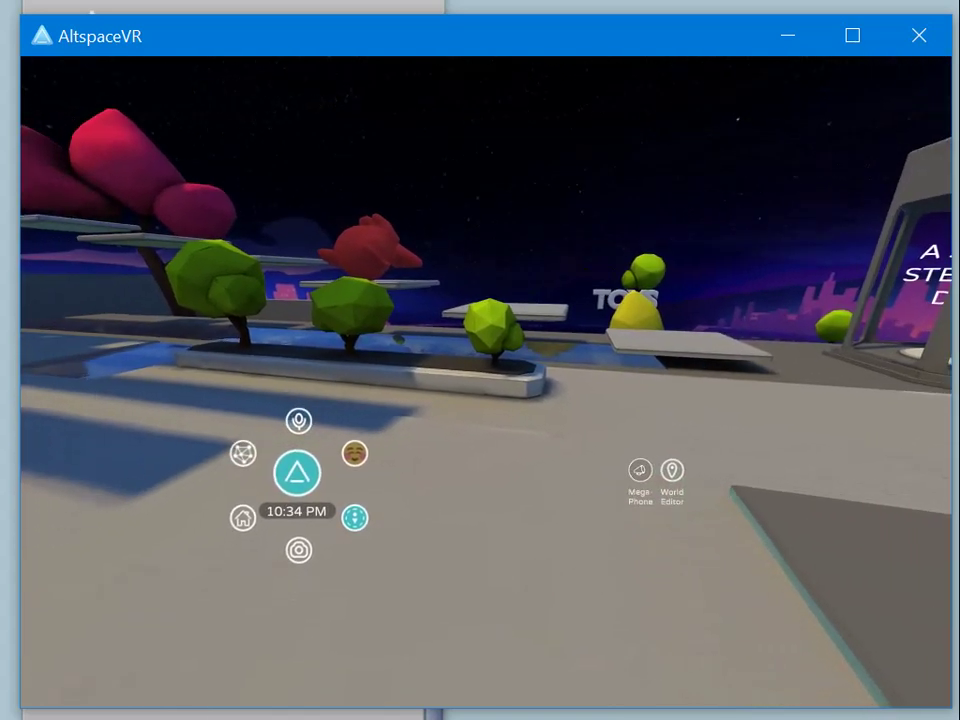
key(Left)
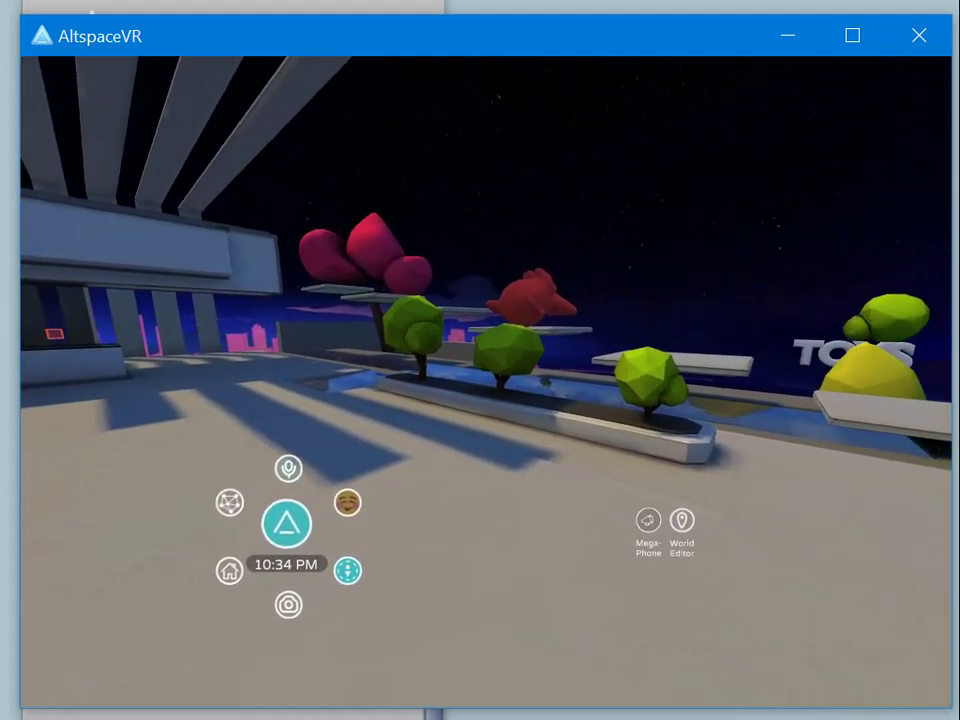
key(Right)
key(Right)
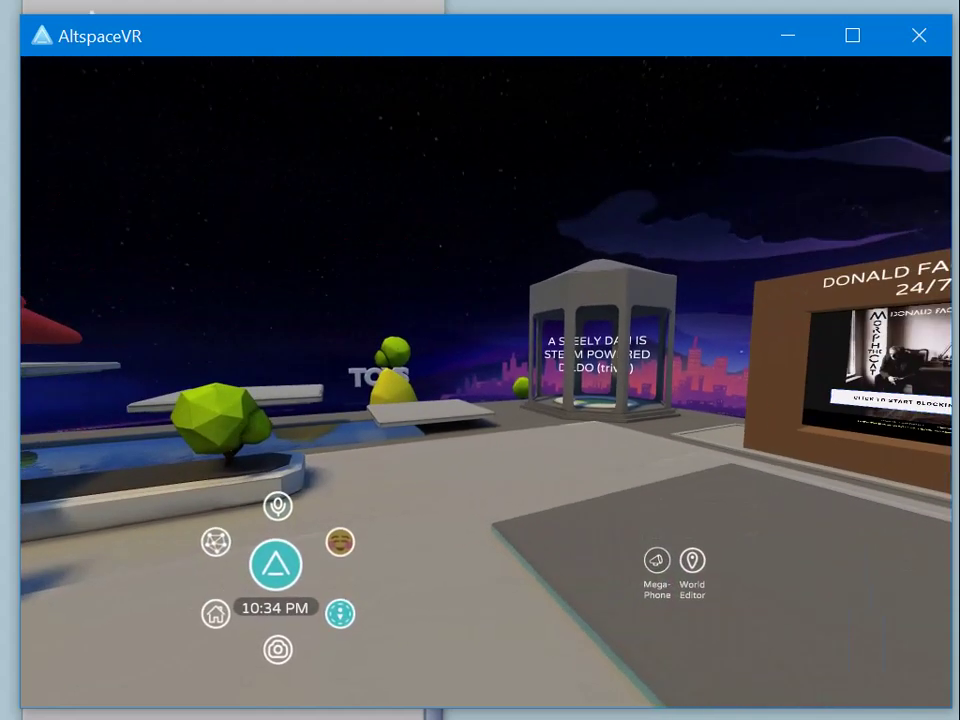
Step: Face the planters, open the World Editor and place the Title object from the own kit AltSpaceVRRulez into the world
key(Left)
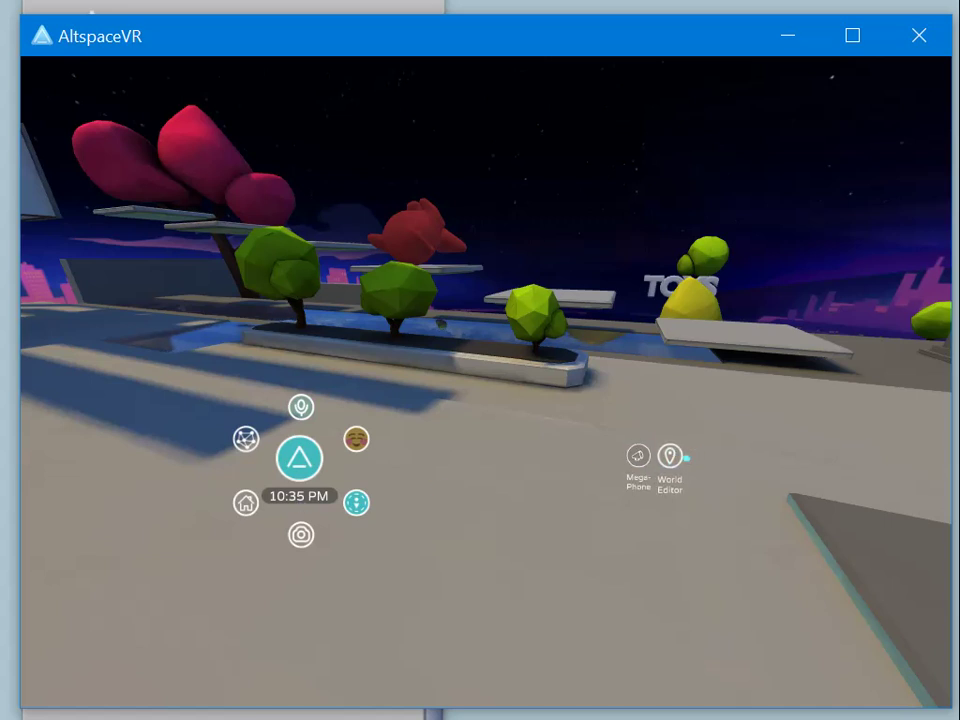
click(670, 458)
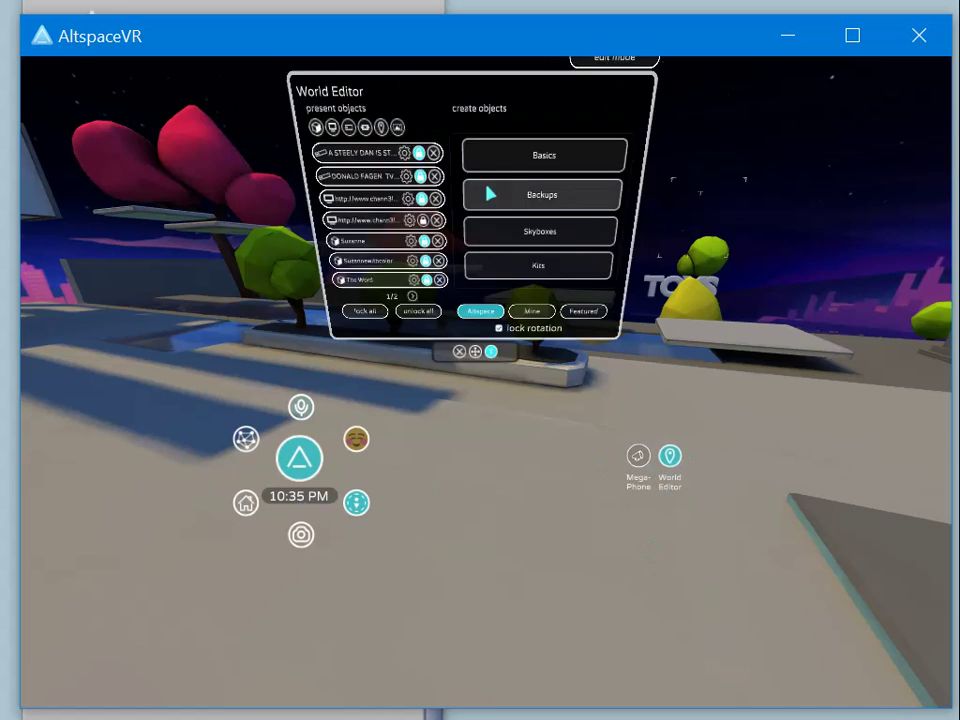
click(530, 311)
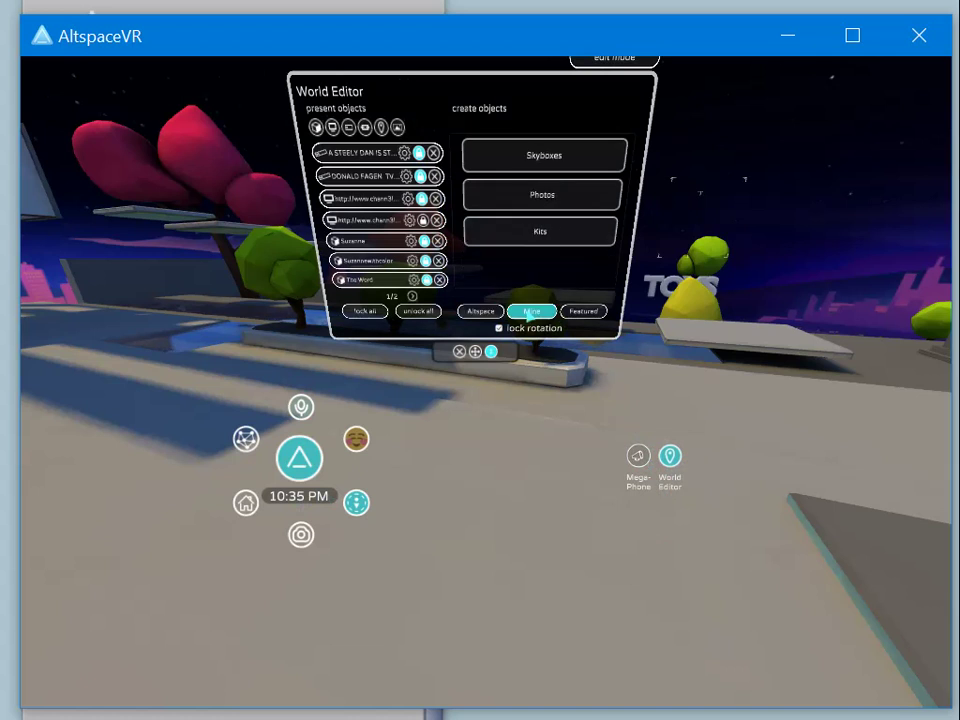
click(555, 229)
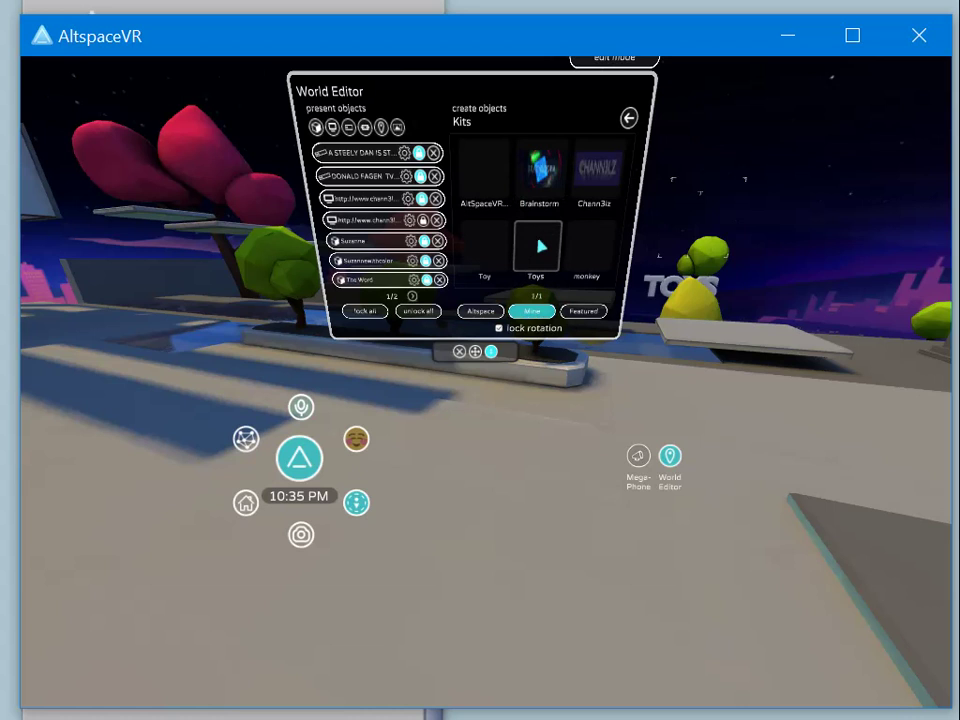
click(489, 178)
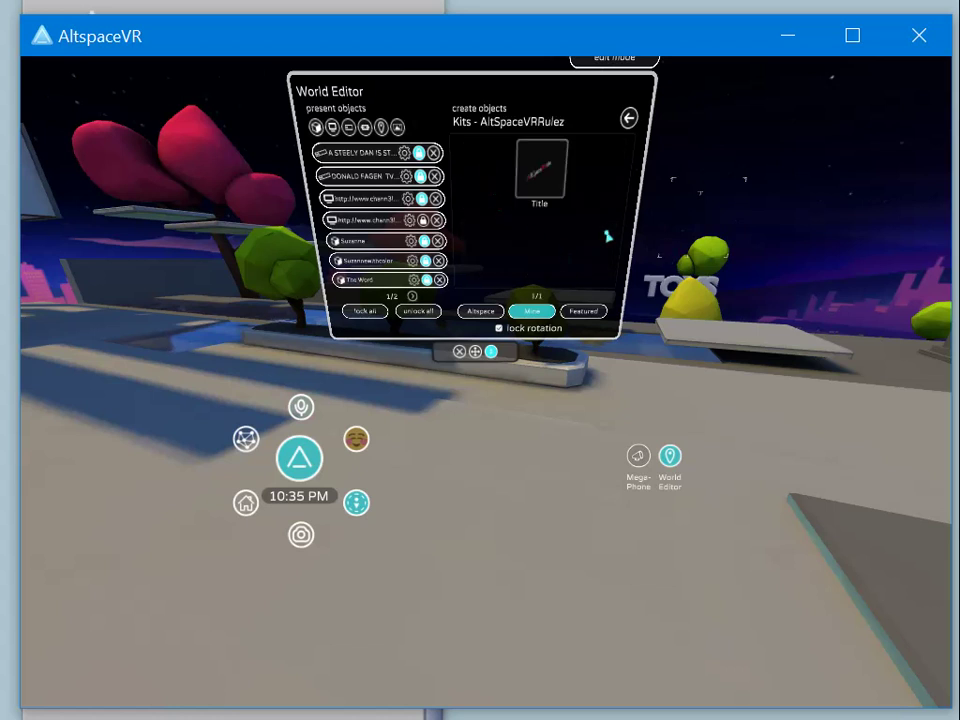
click(540, 163)
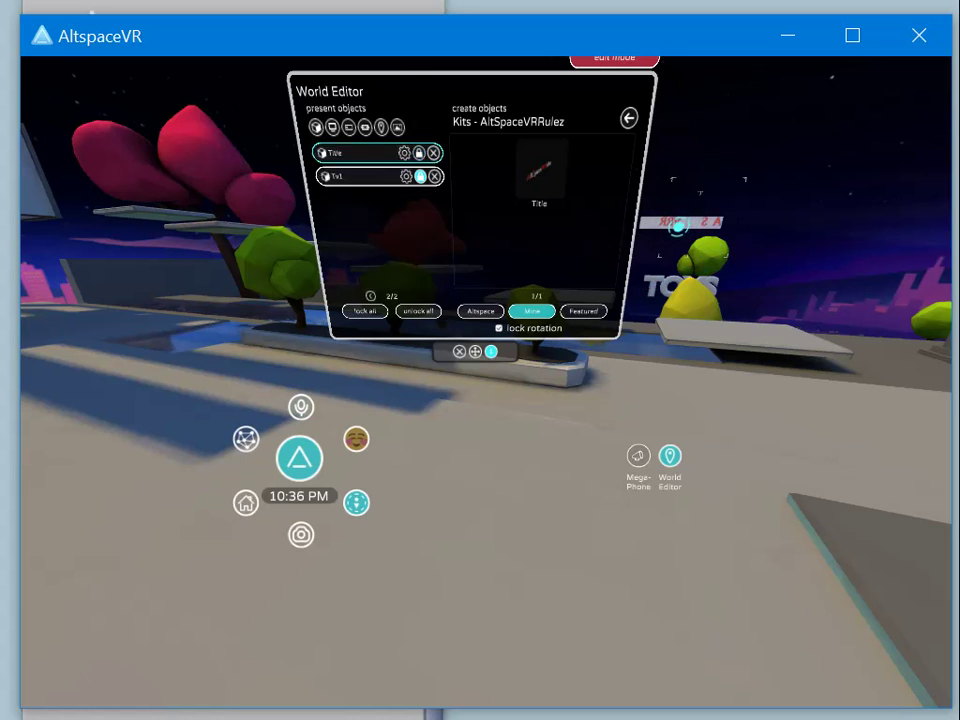
Step: Enlarge the placed Title object by changing its scale in the artifact settings, and move it down closer to the plaza floor
click(404, 153)
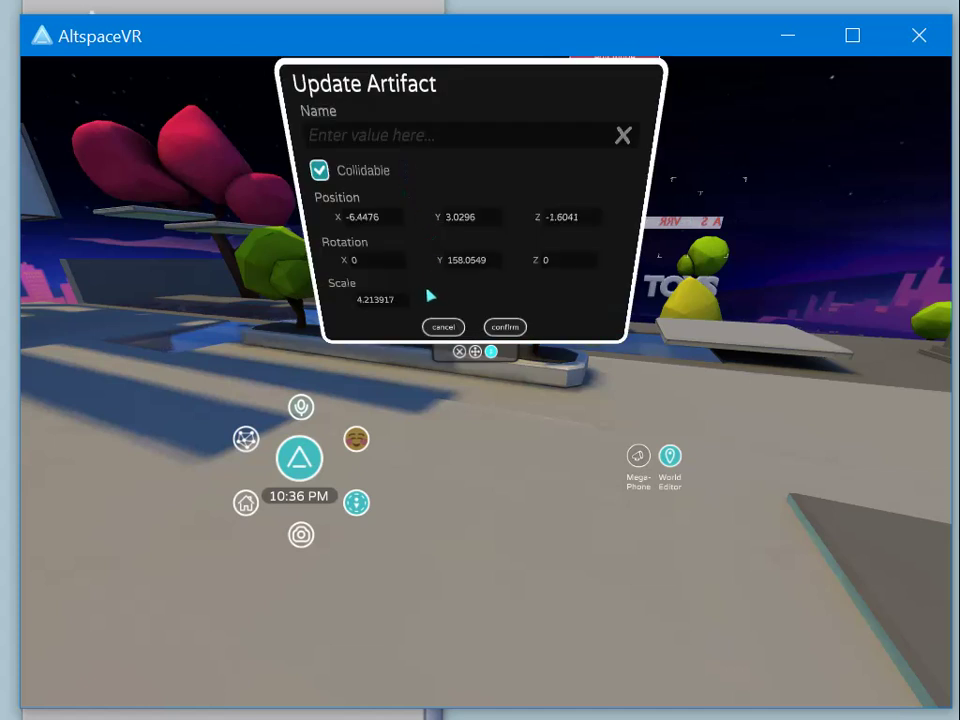
click(378, 300)
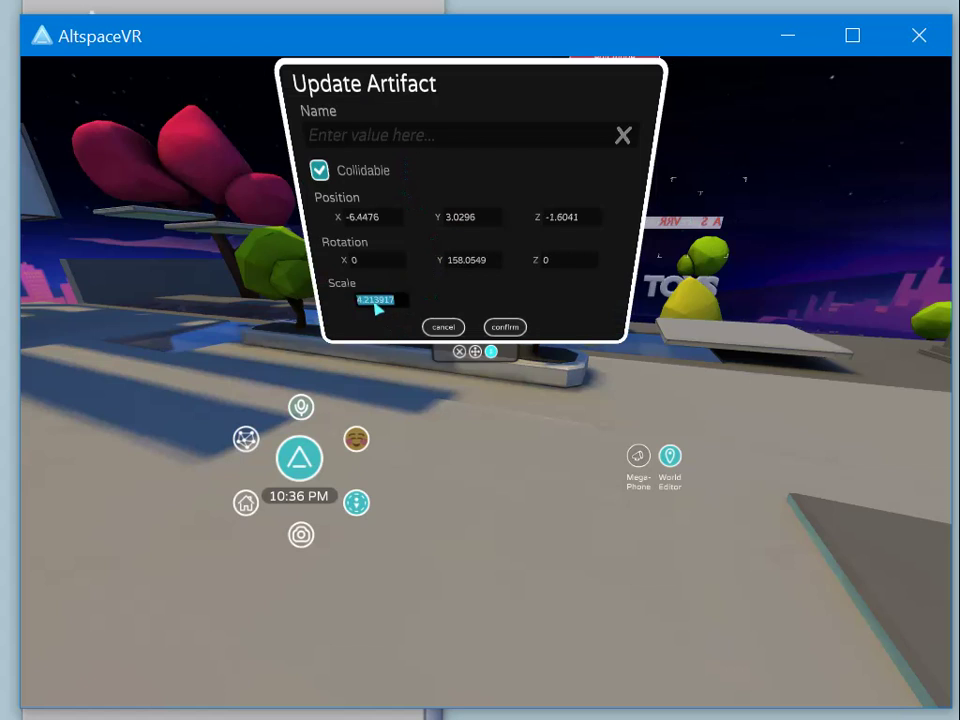
key(BackSpace)
click(519, 330)
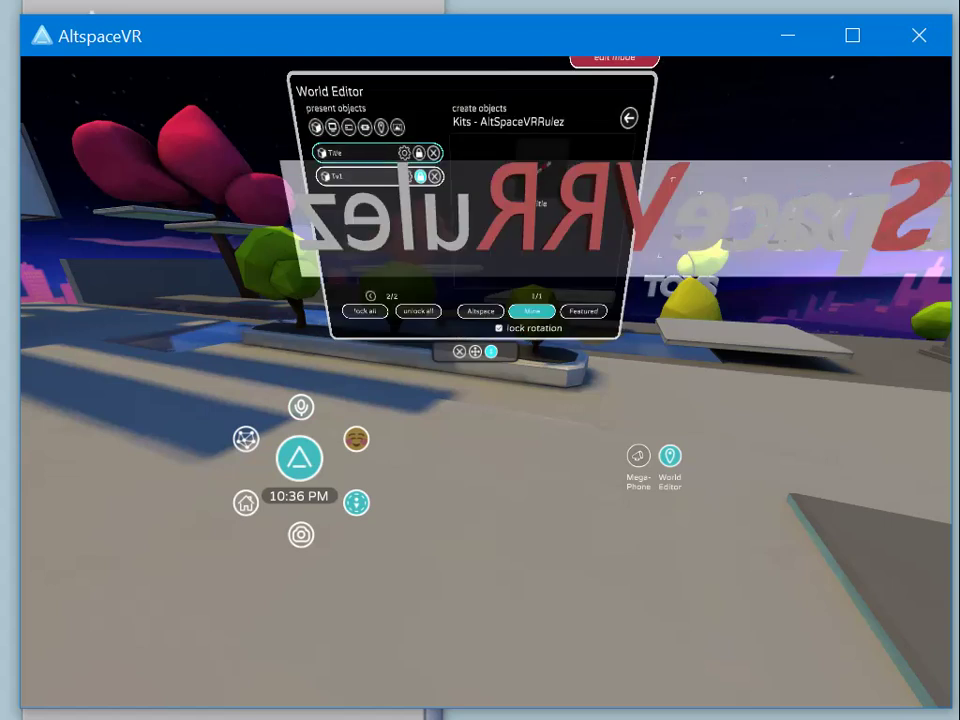
drag(804, 201, 712, 248)
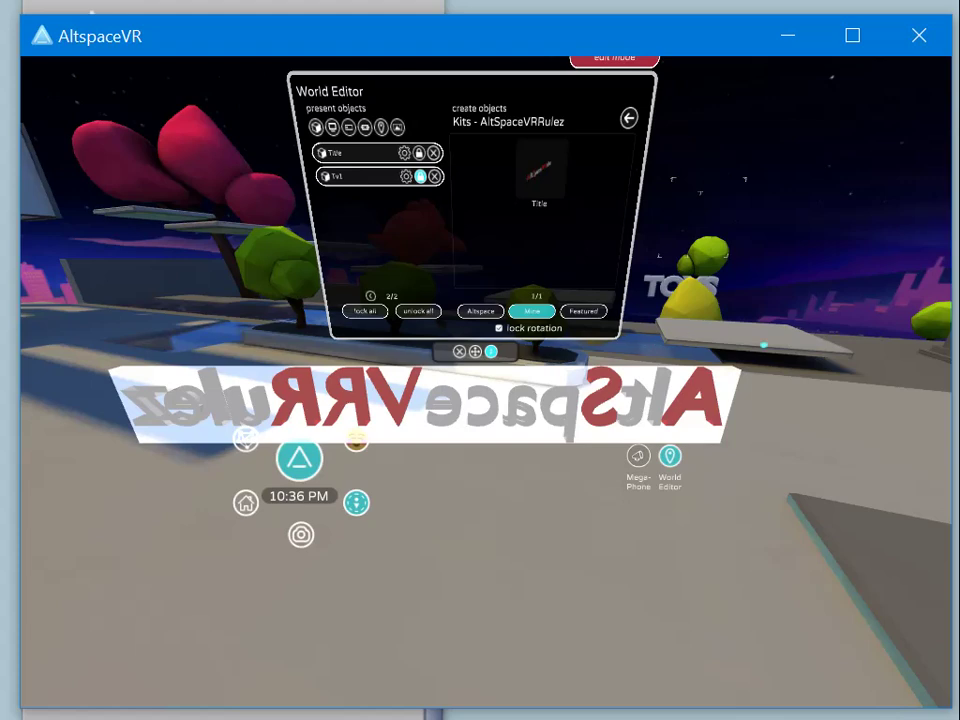
Step: Turn to the readable front side of the title and switch off edit mode in the World Editor
right_drag(764, 345, 90, 262)
key(w)
key(s)
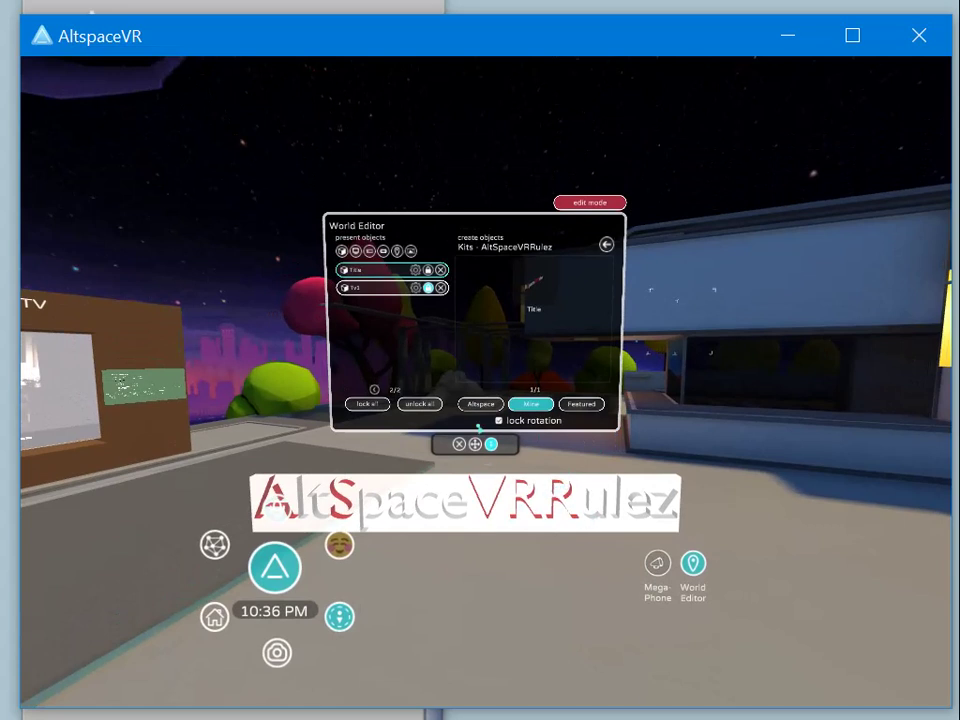
click(586, 207)
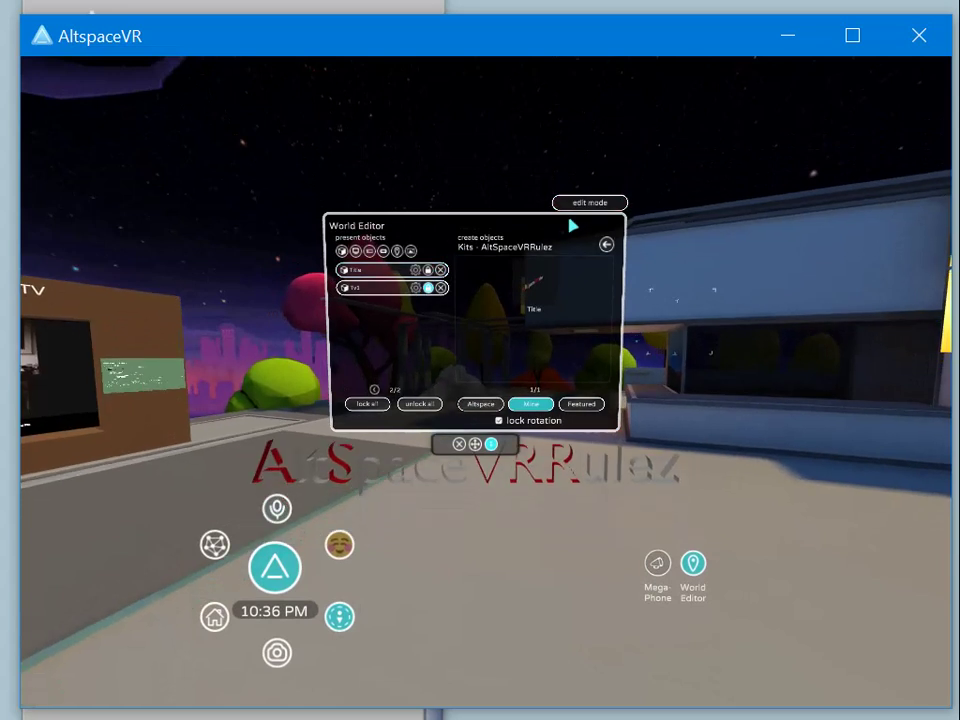
Step: Walk around the AltSpaceVRRulez title, examining the letters from the front and from the mirrored back
key(Left)
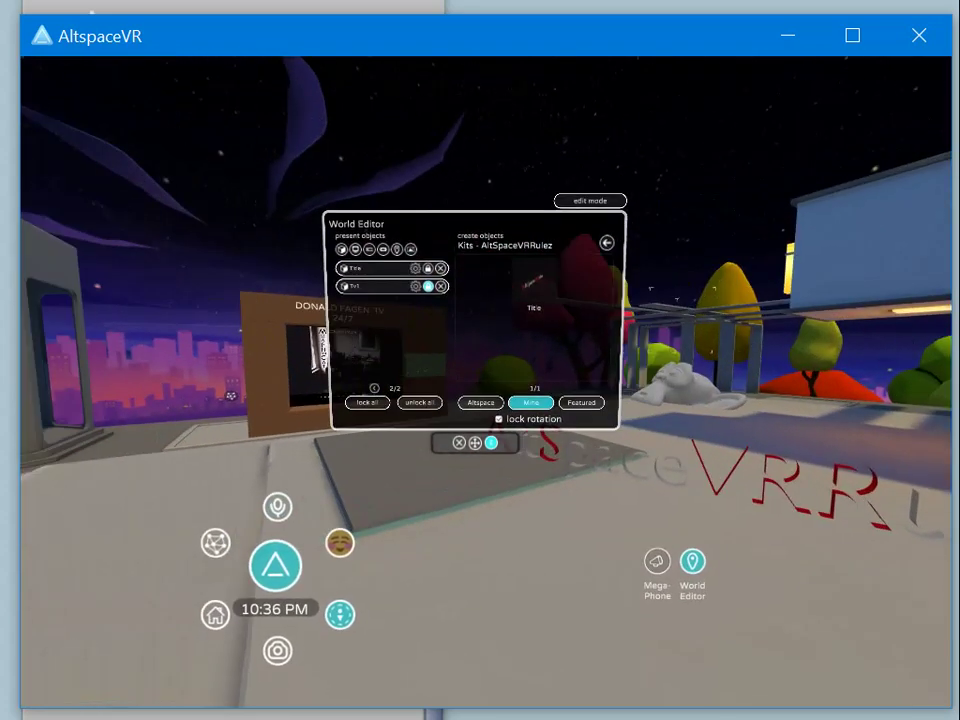
key(Right)
key(Up)
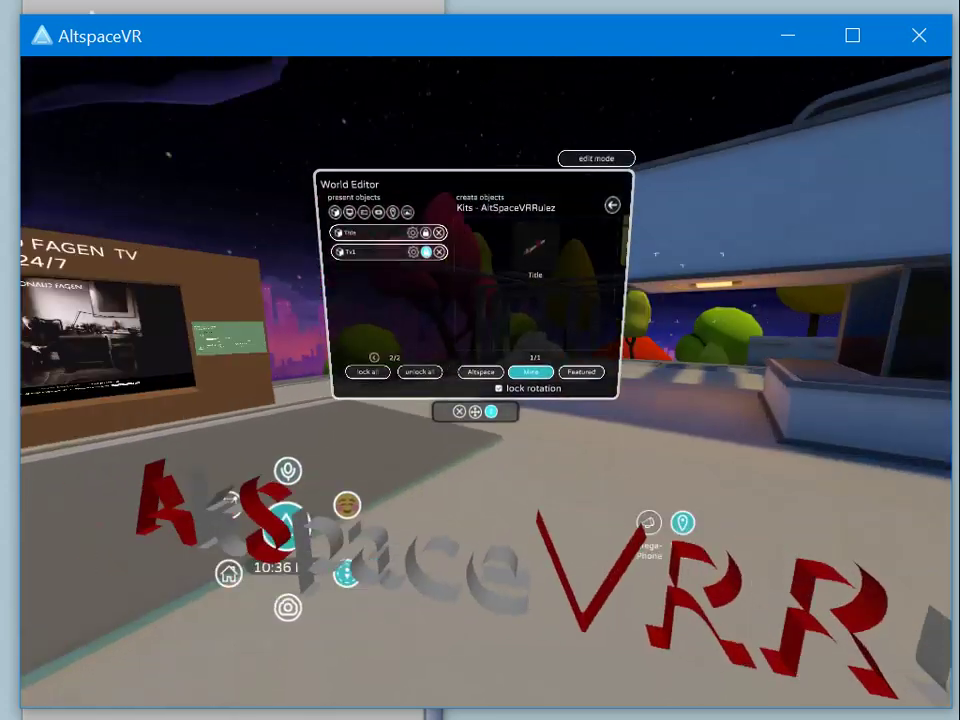
key(Left)
key(Right)
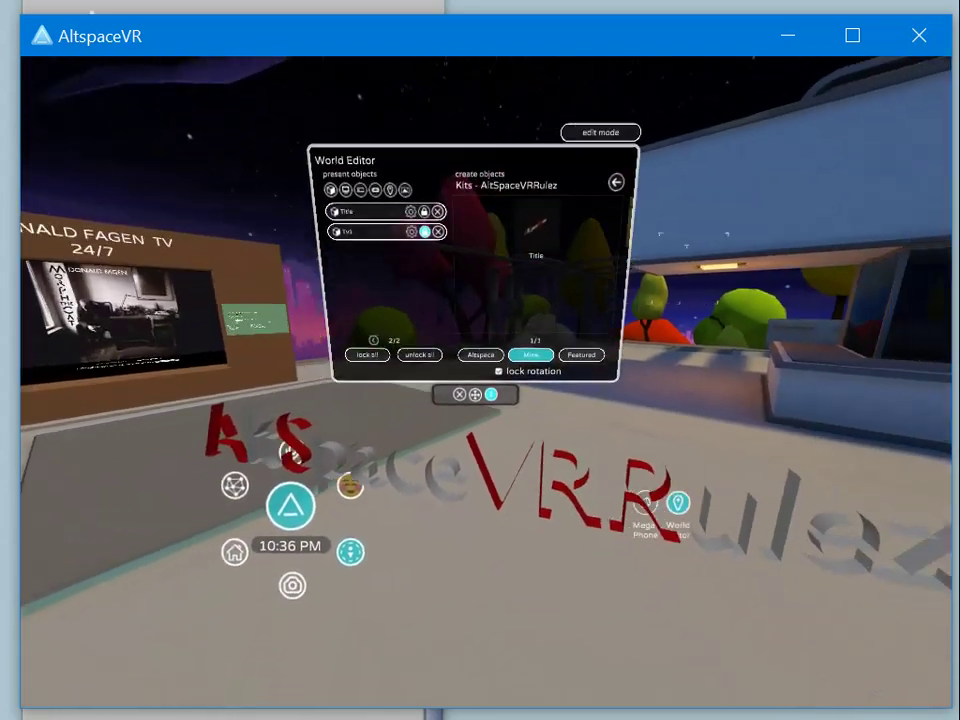
key(Left)
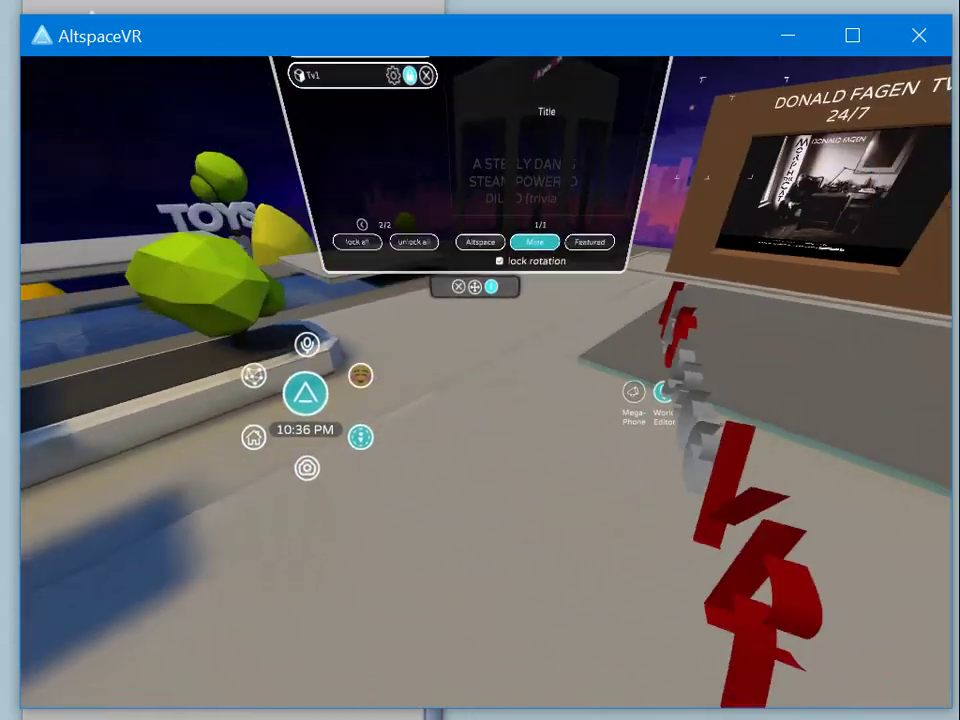
key(Right)
key(Left)
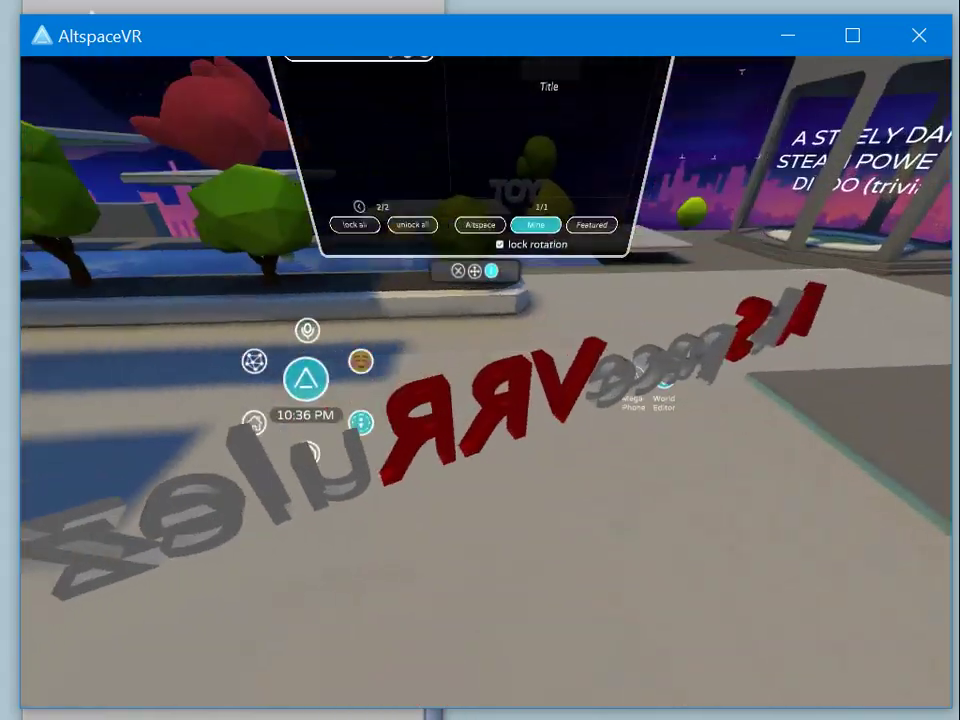
key(Up)
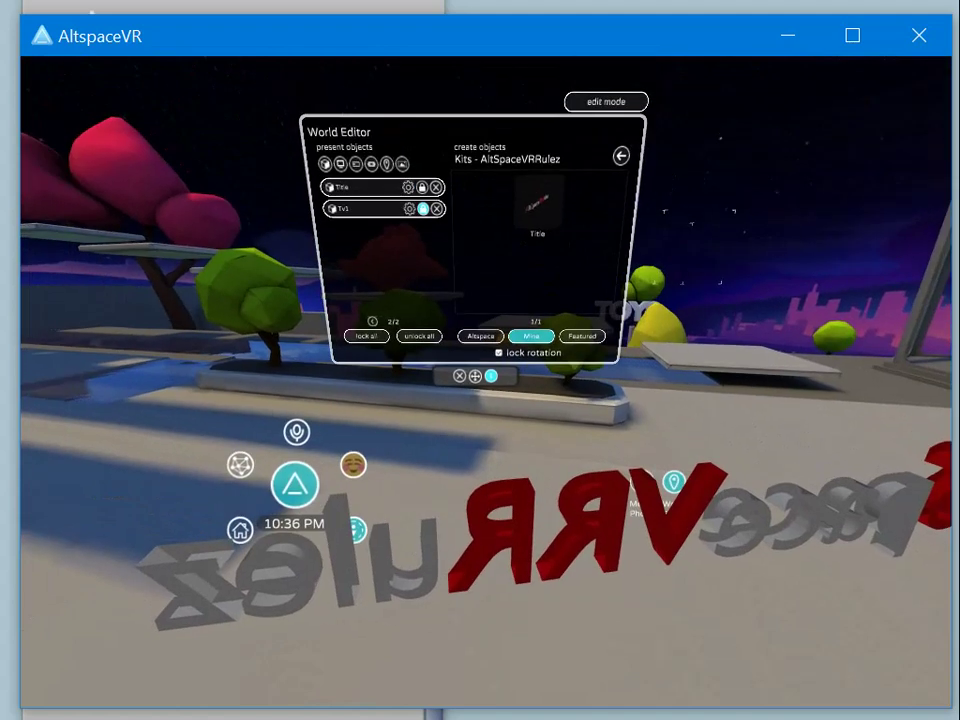
key(Up)
key(Down)
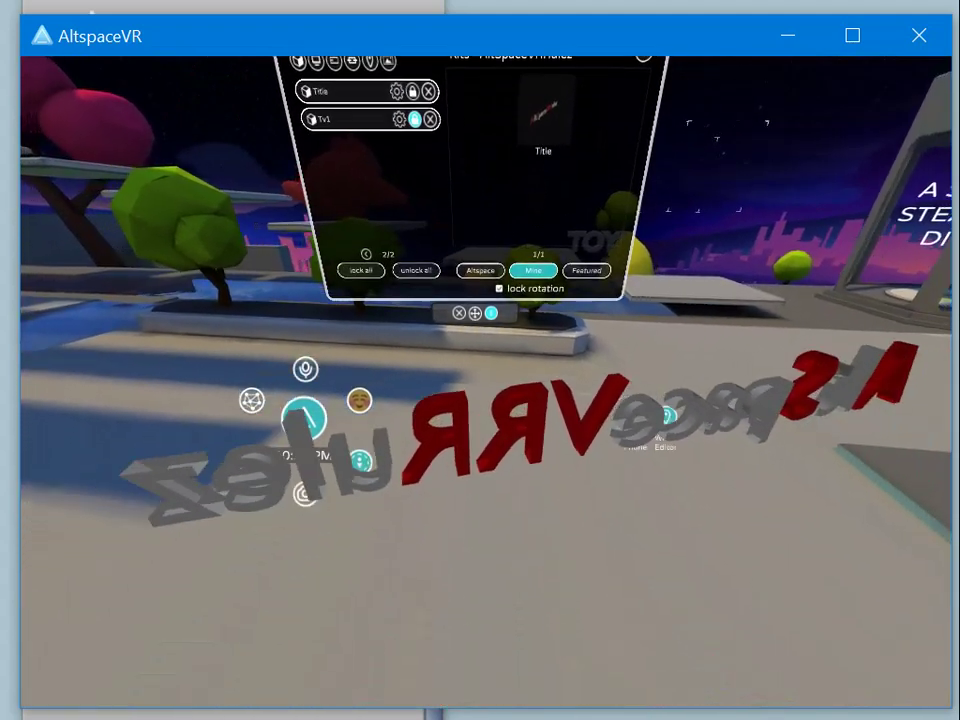
Step: Circle the title across the plaza, comparing how its letter faces and sides render from different angles
key(Left)
key(Left)
key(Up)
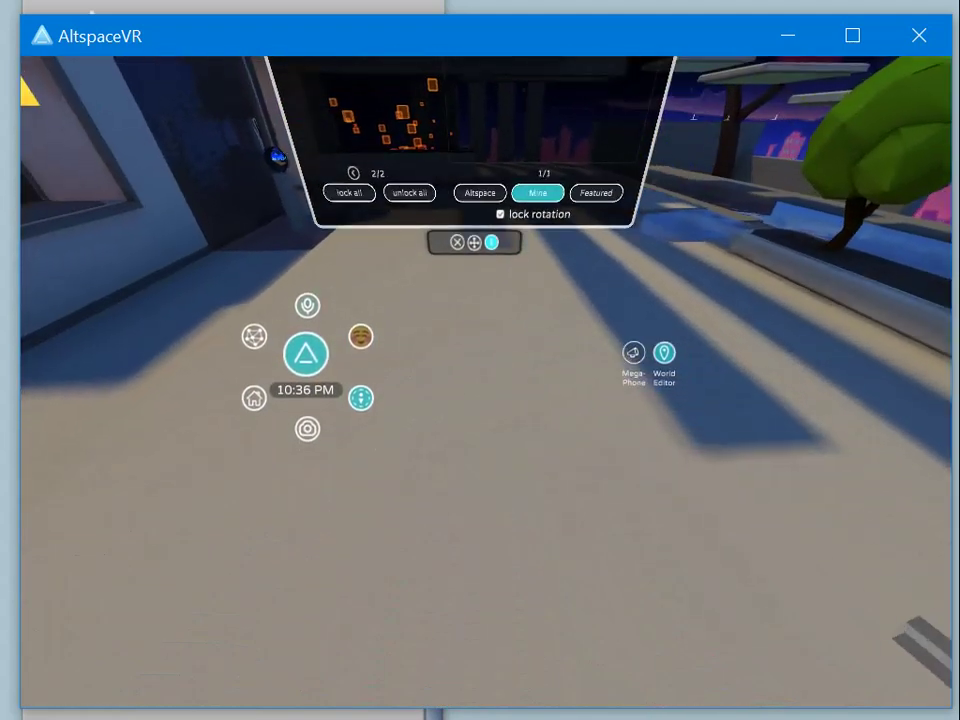
key(Right)
key(Left)
key(Right)
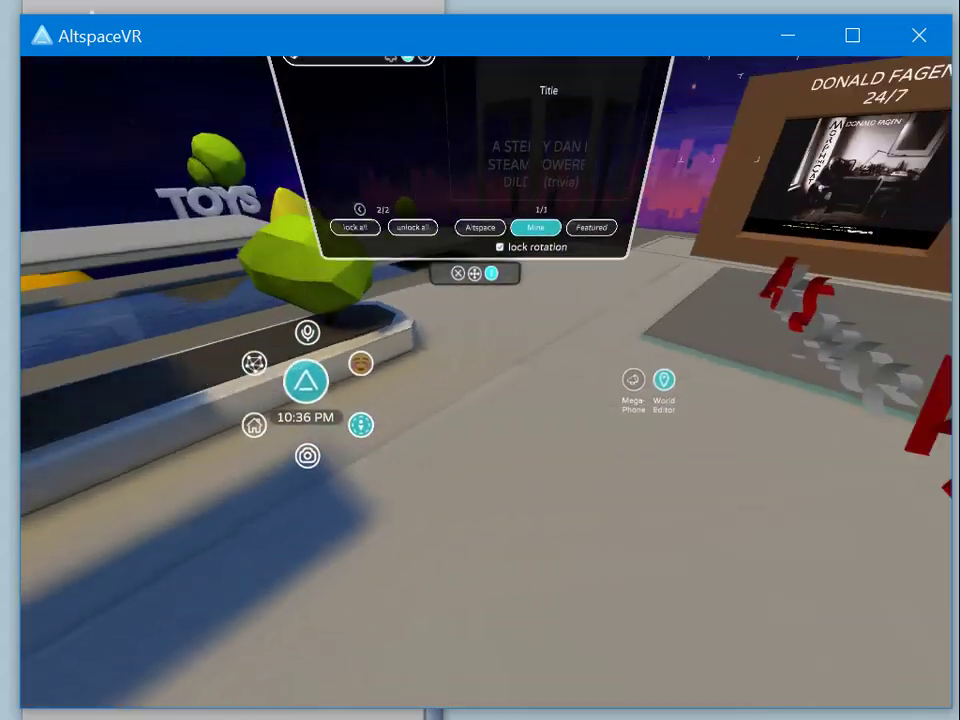
key(Left)
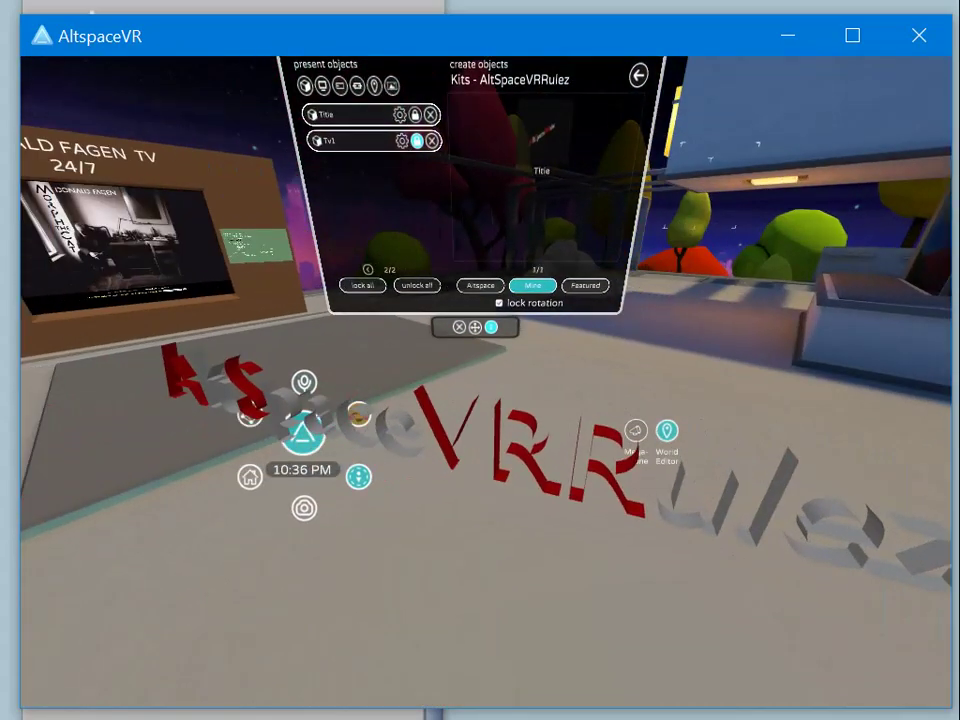
key(Right)
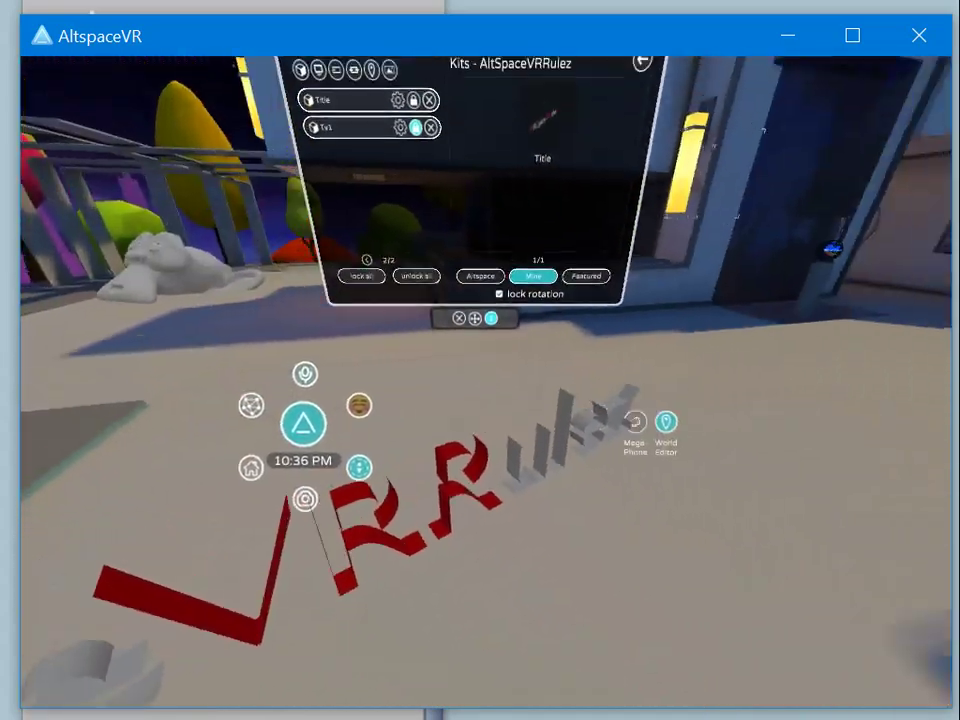
key(w)
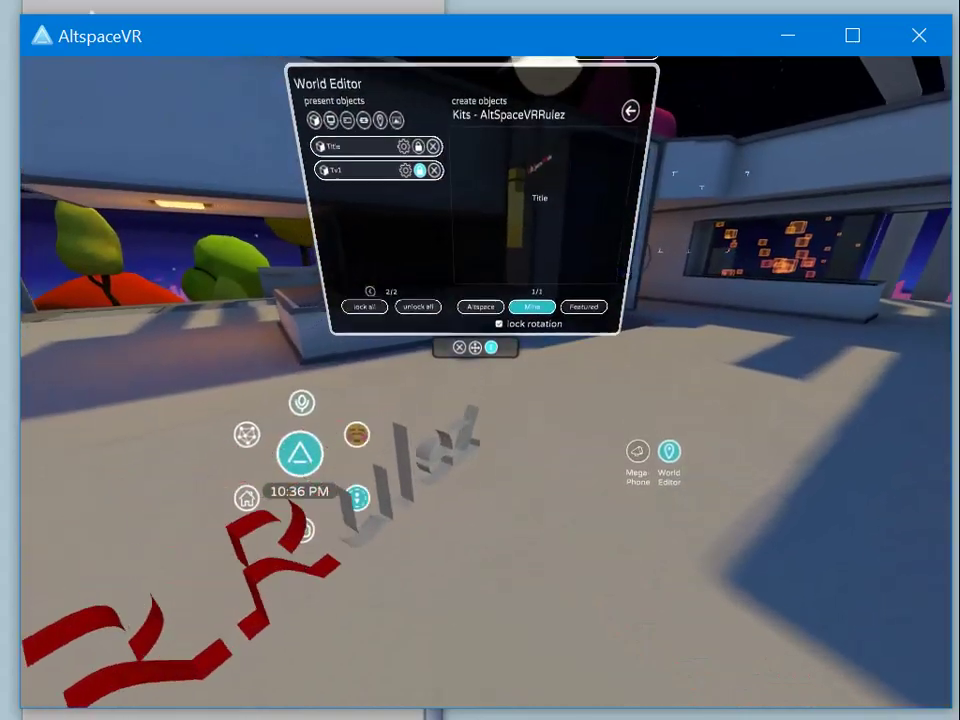
key(Left)
key(Right)
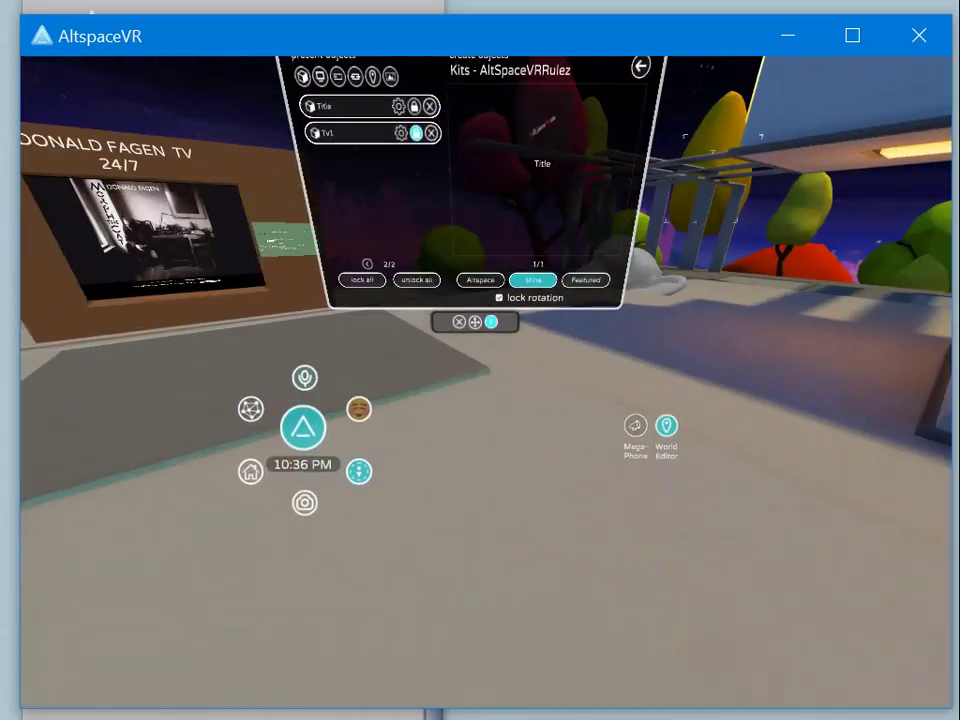
key(Left)
key(Left)
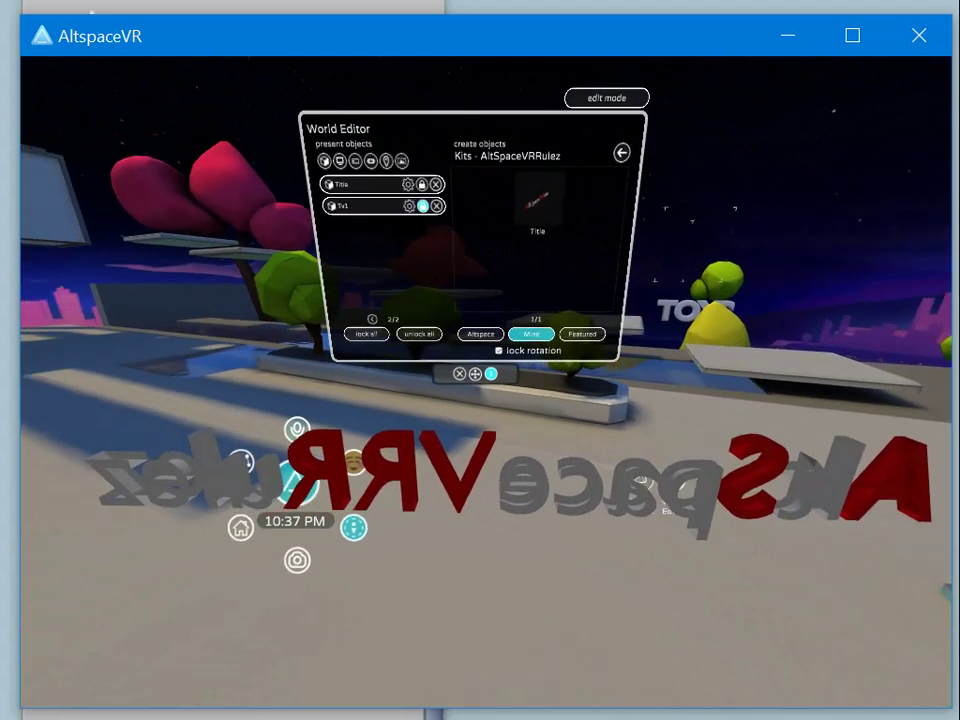
key(Left)
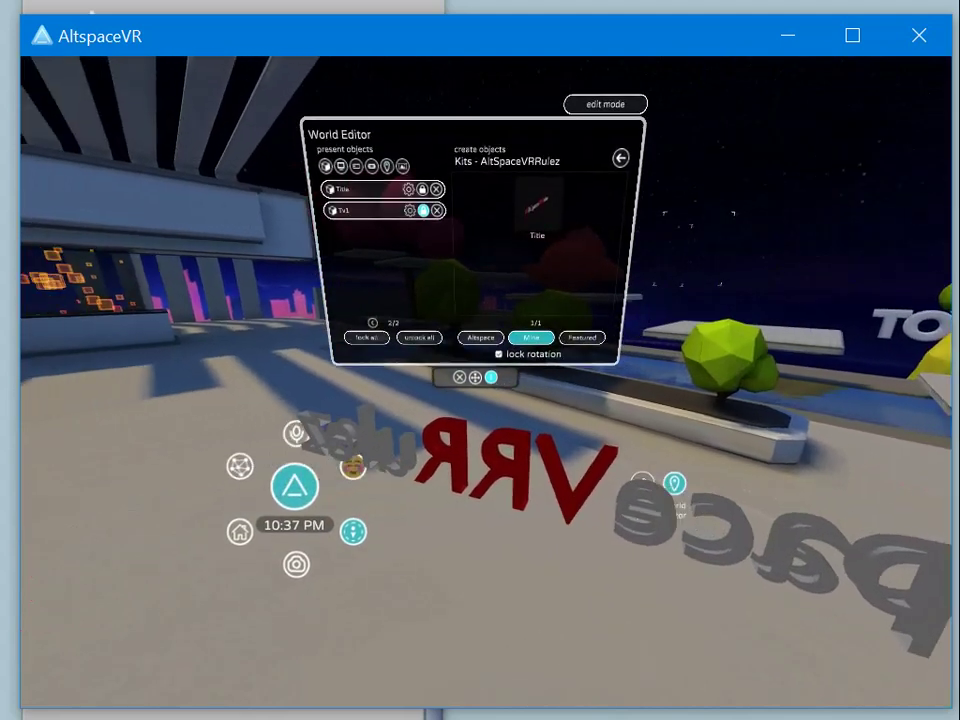
key(Left)
key(Right)
key(Left)
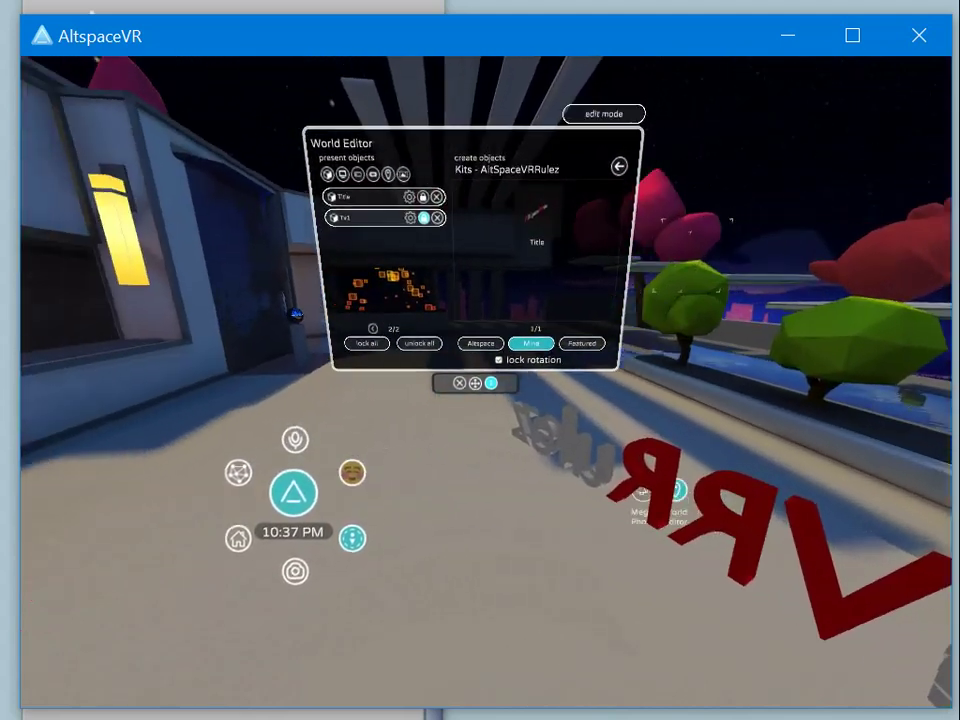
key(Up)
key(Right)
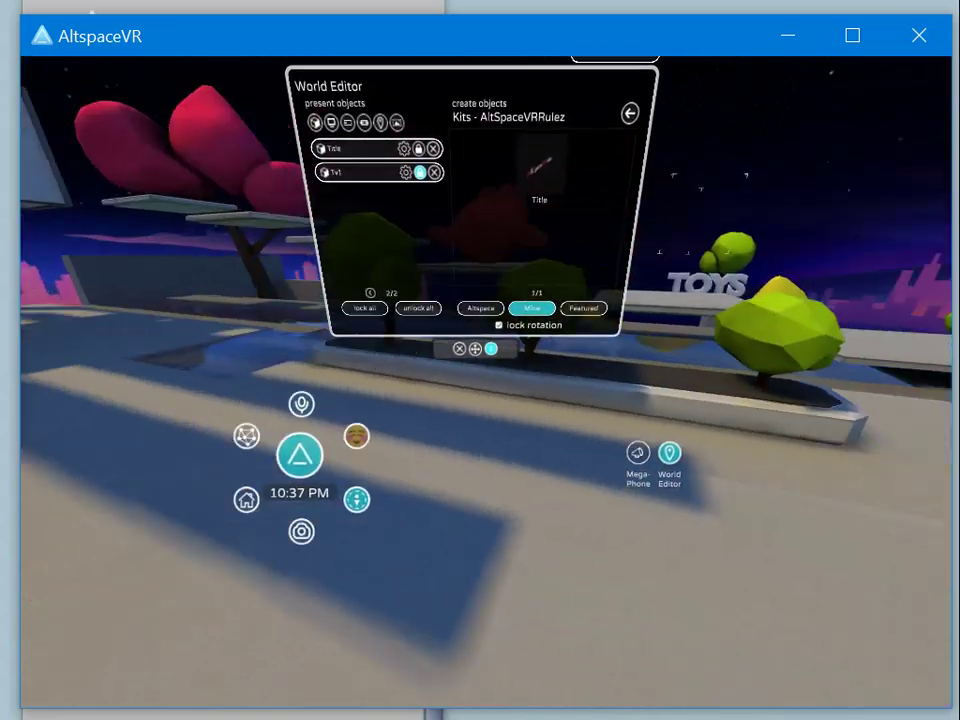
Step: Inspect the title lettering up close from the front, along its length and from behind, checking the visible letter surfaces
key(Right)
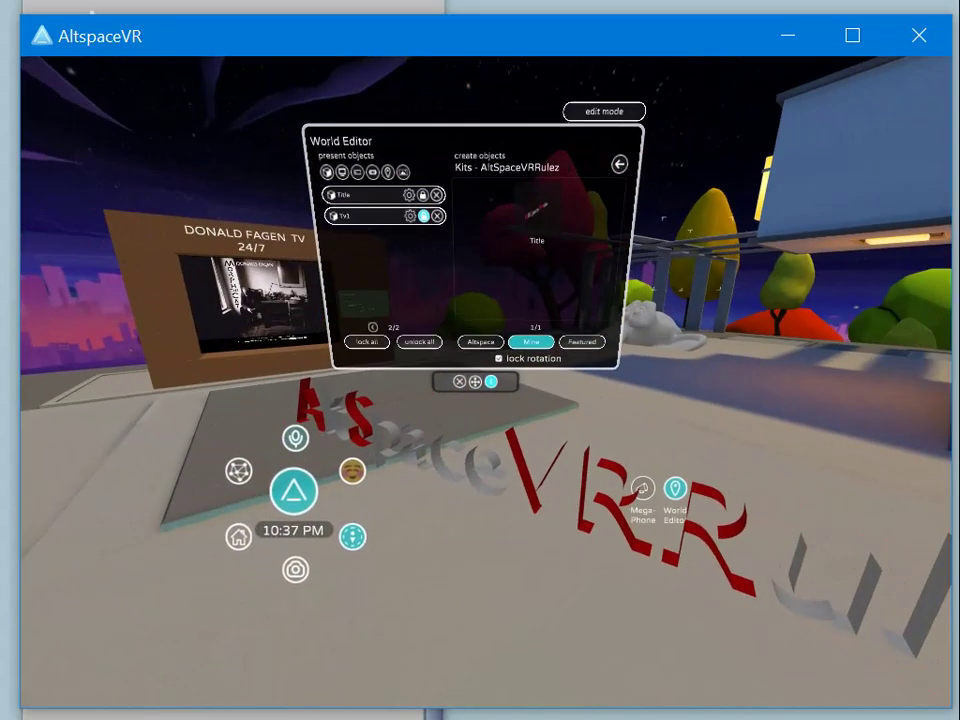
key(Down)
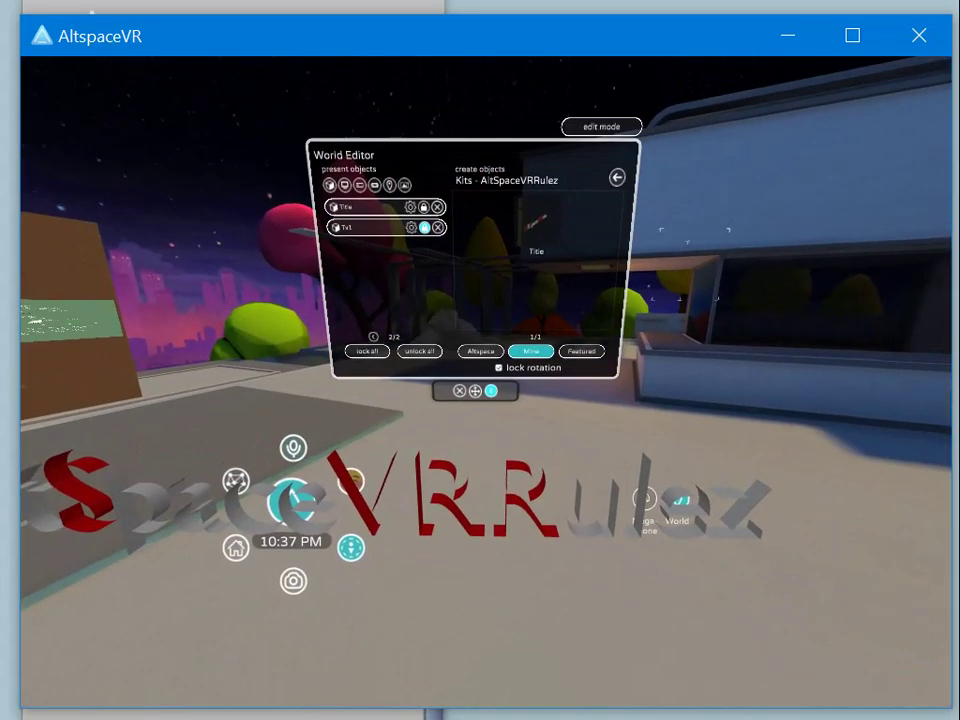
key(Left)
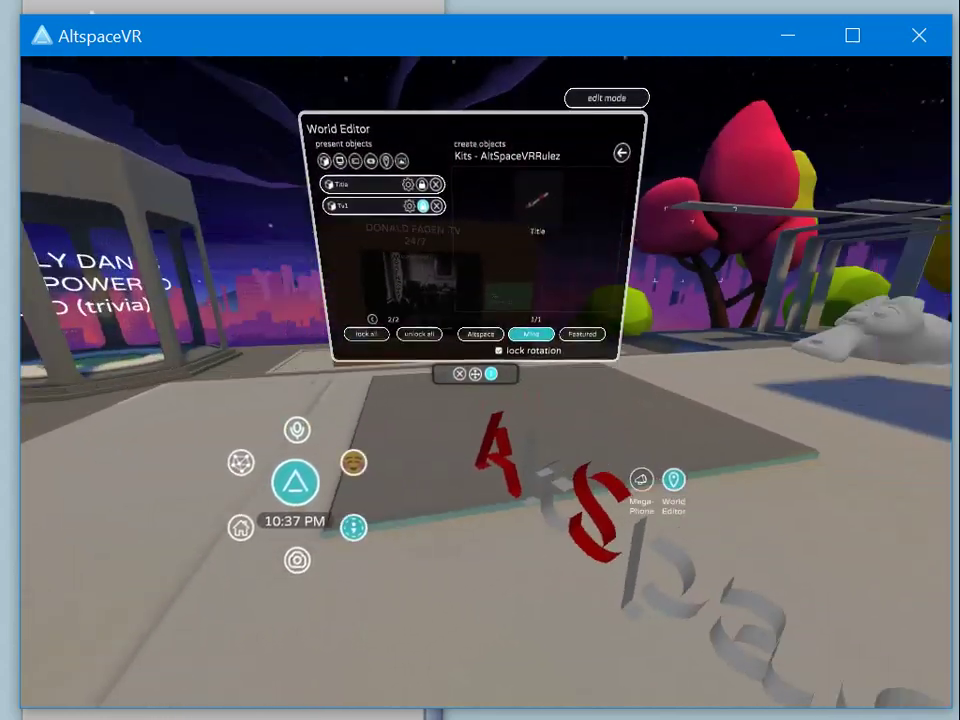
key(Right)
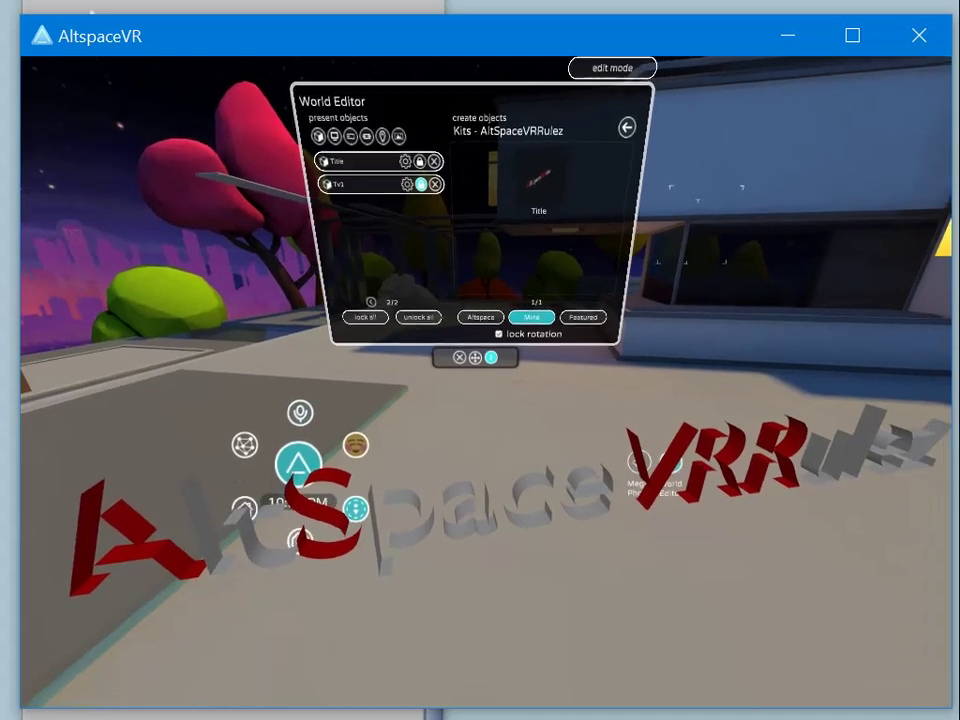
key(Right)
key(Up)
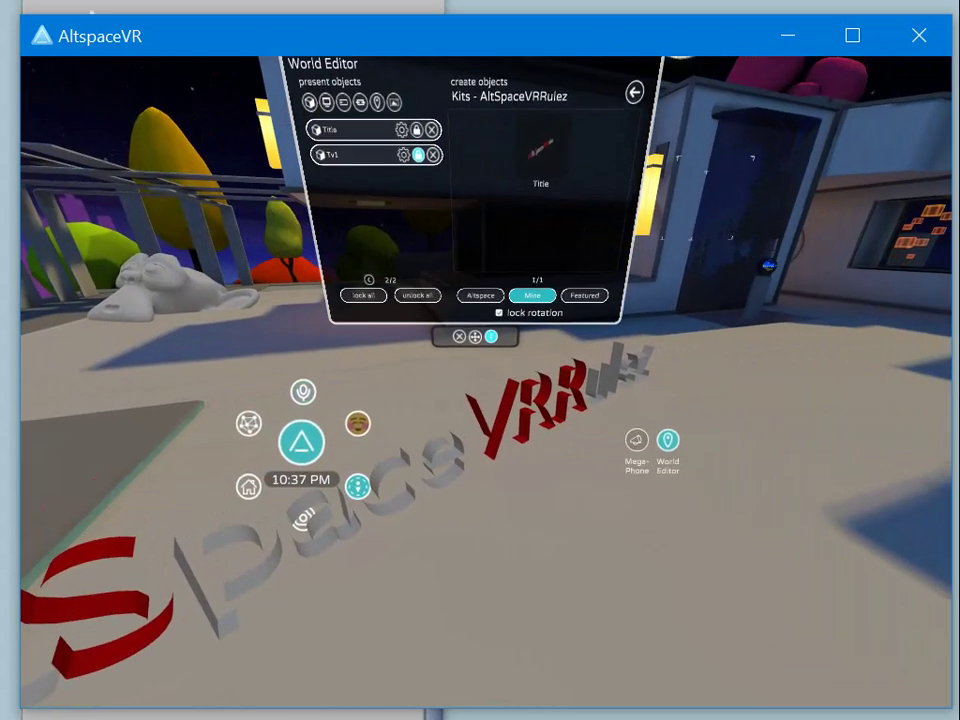
key(Right)
key(Left)
key(Down)
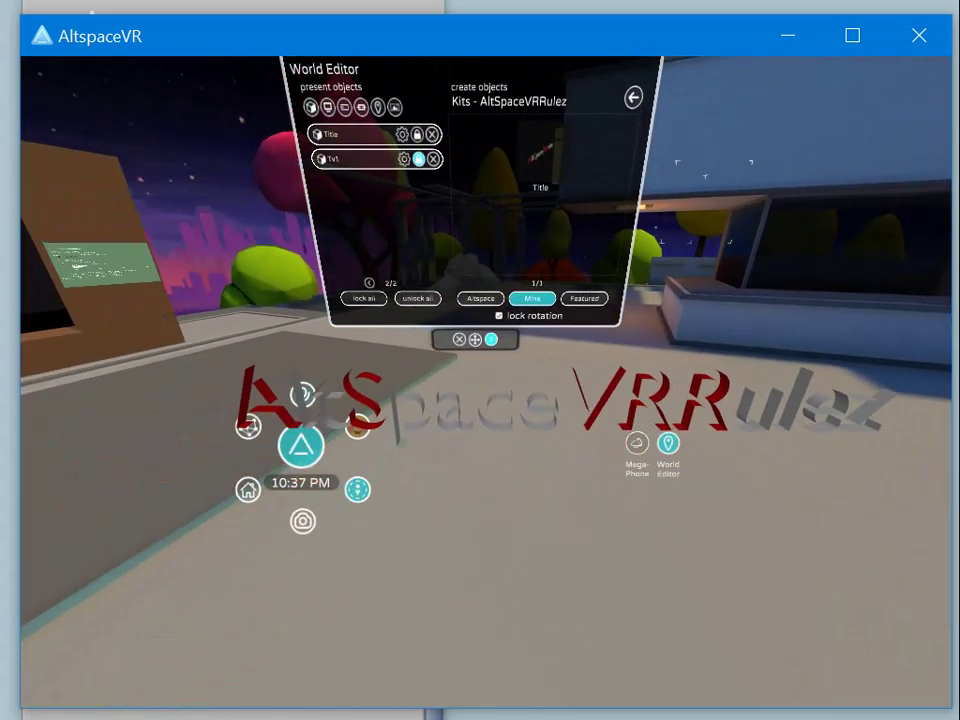
key(Up)
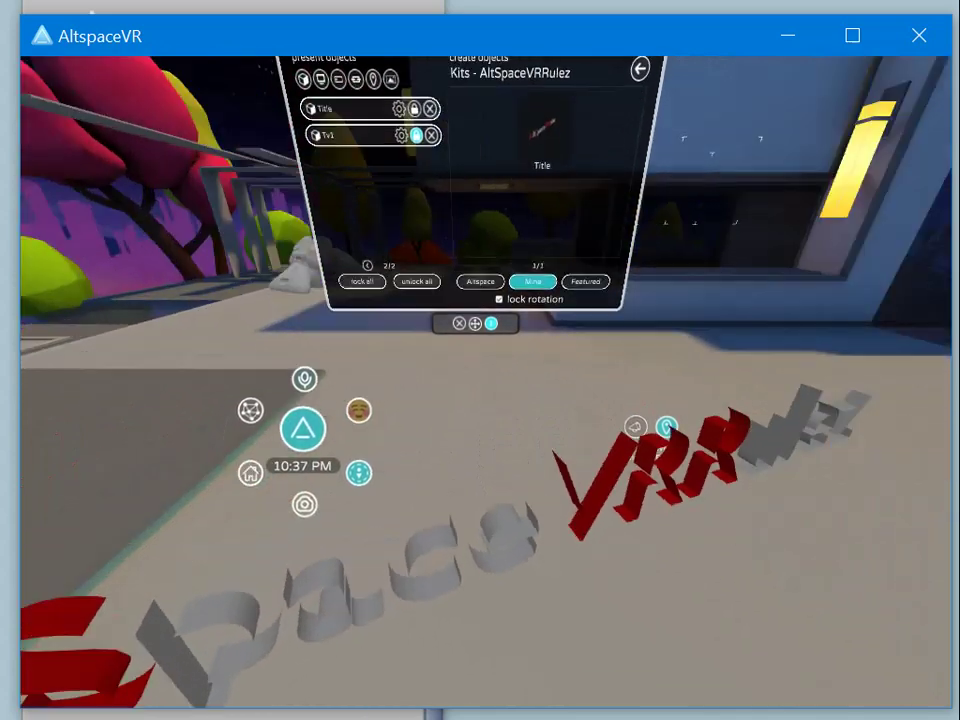
key(Right)
key(Right)
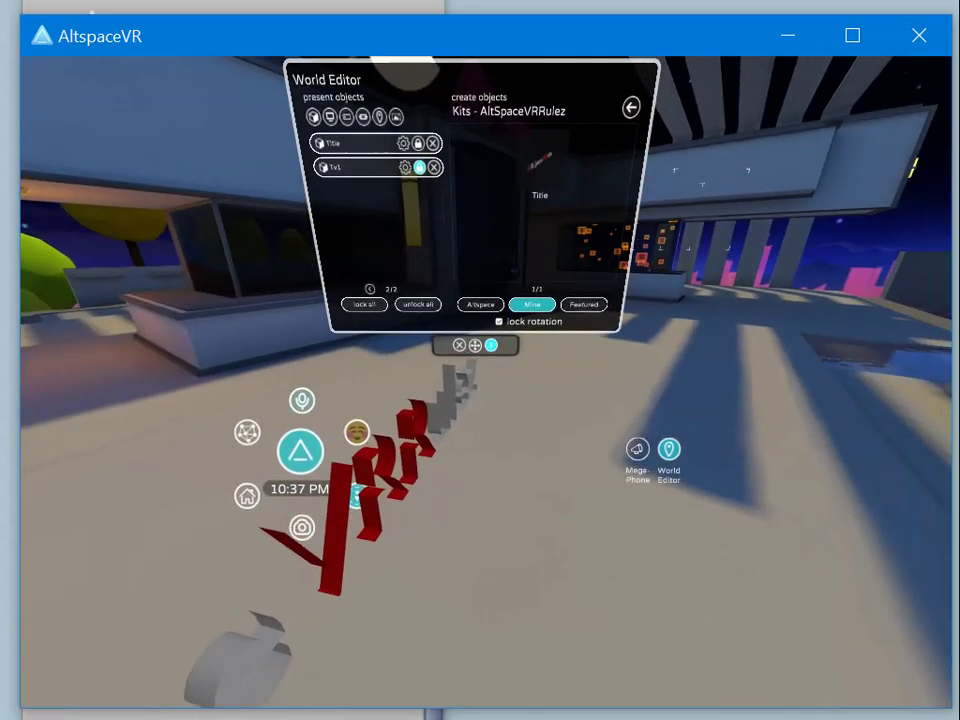
key(Right)
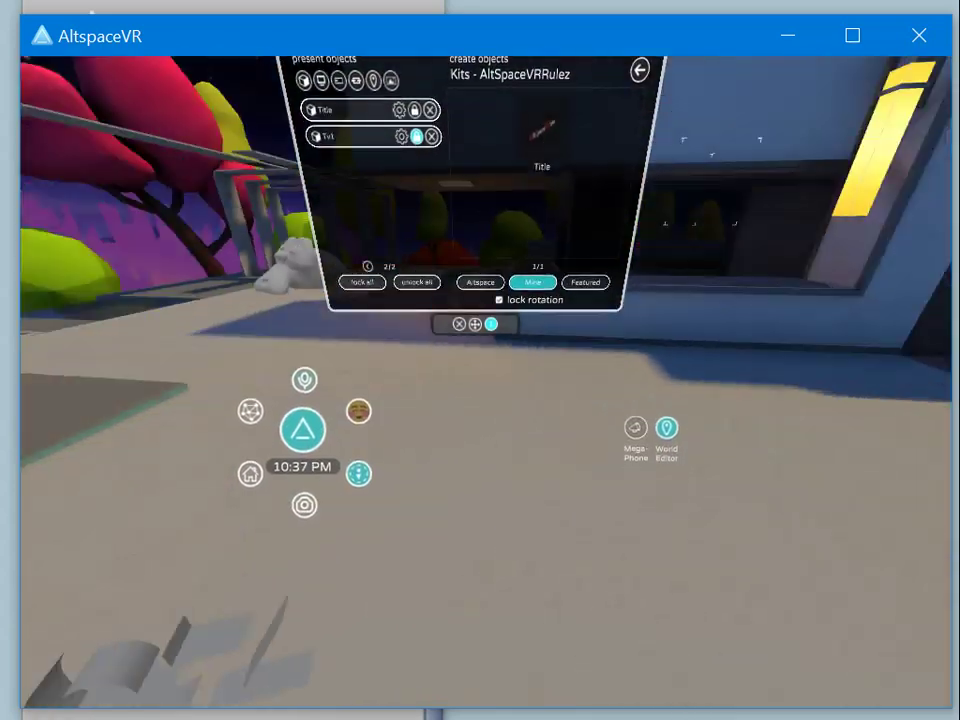
key(Left)
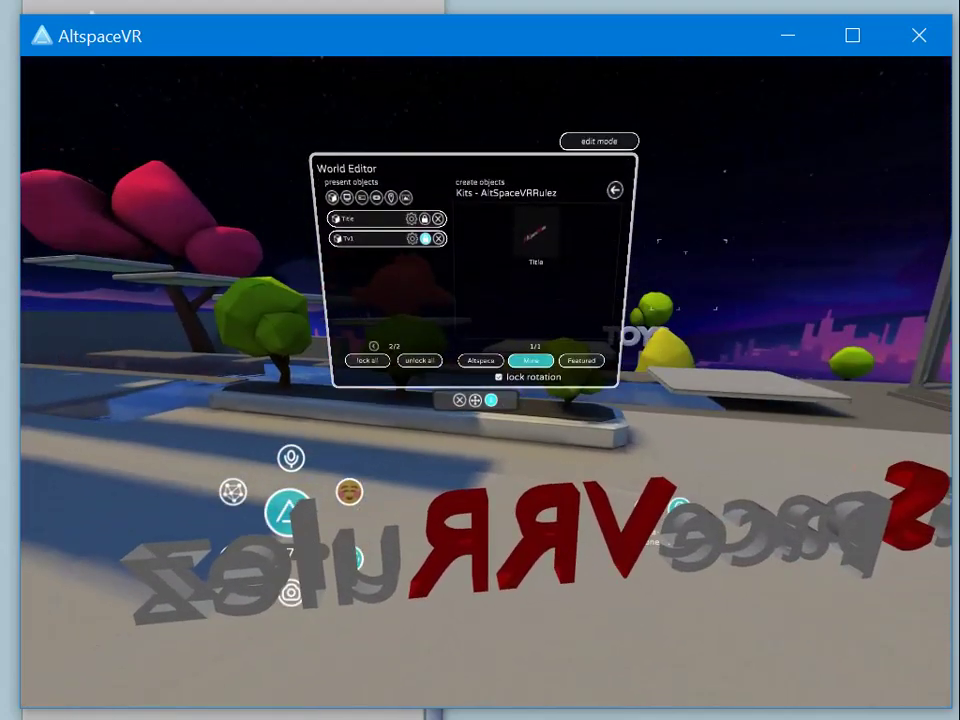
key(Right)
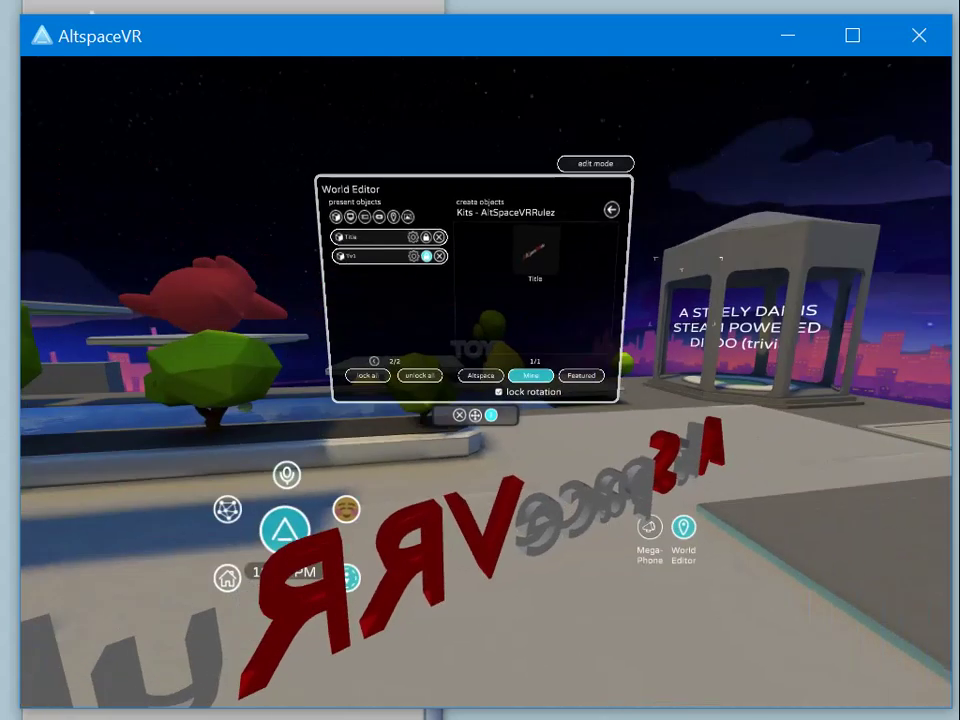
key(Left)
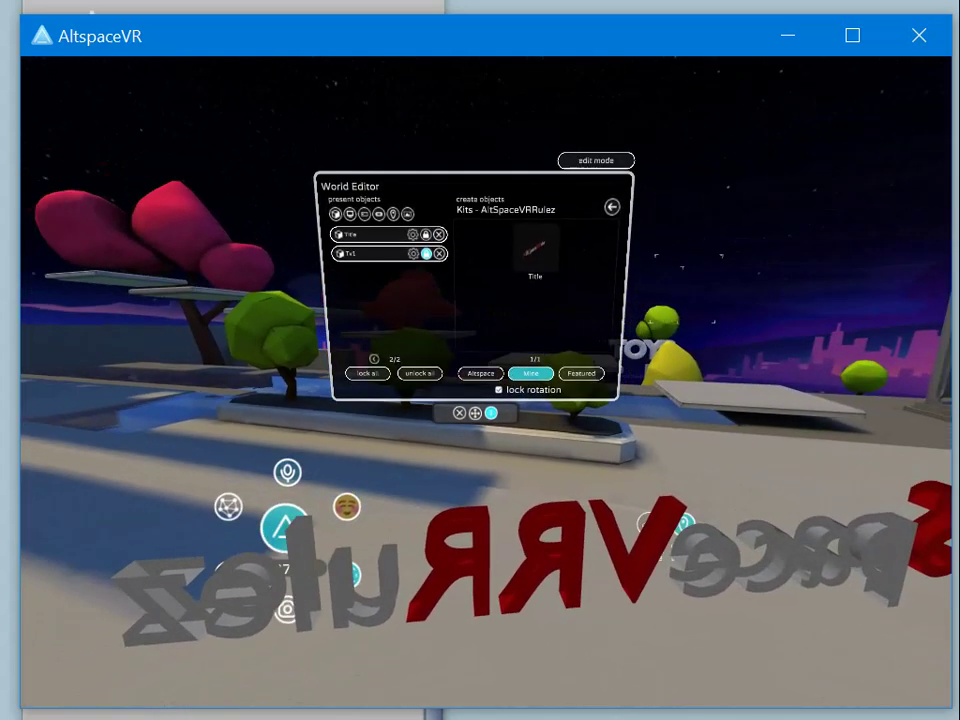
Step: Go around the AltSpaceVRRulez title from its mirrored back to its readable front, examining the letter faces along the way
key(Left)
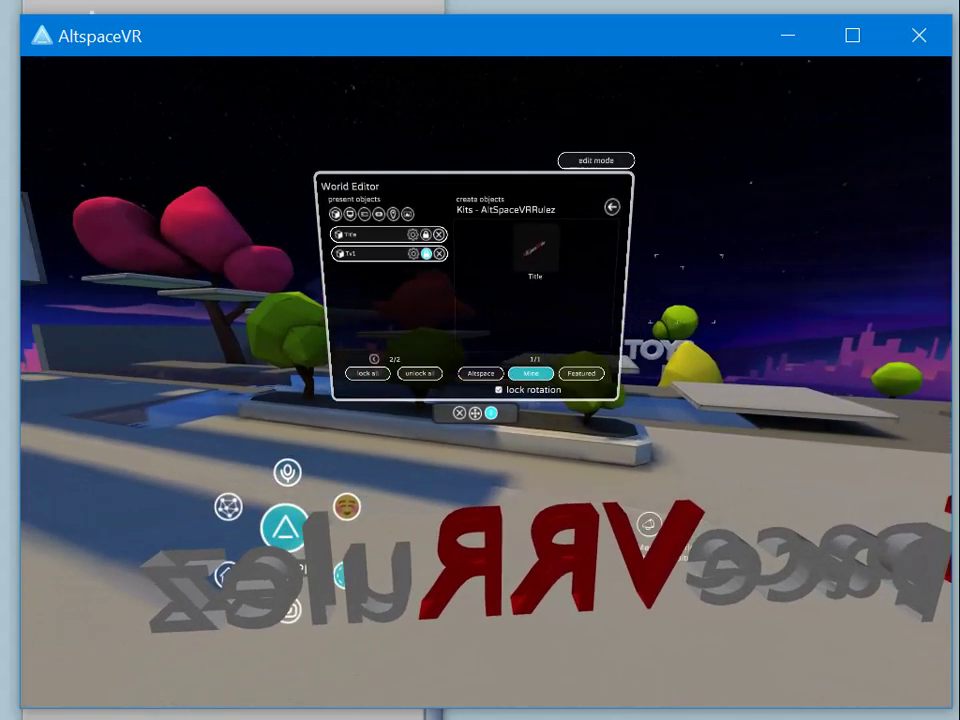
key(w)
key(Left)
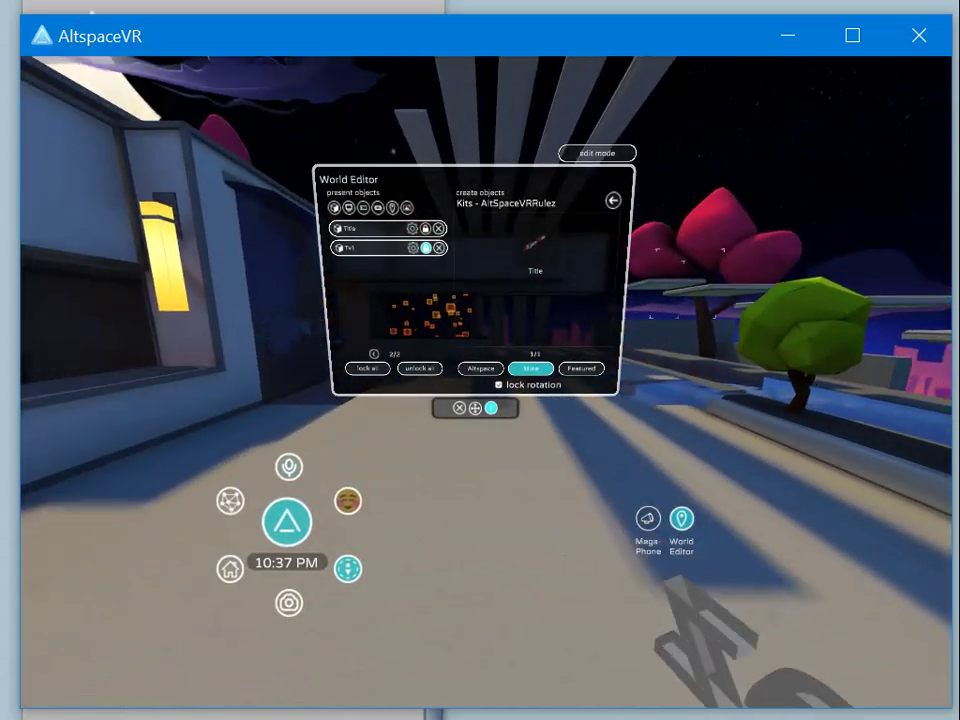
key(Right)
key(Right)
key(Left)
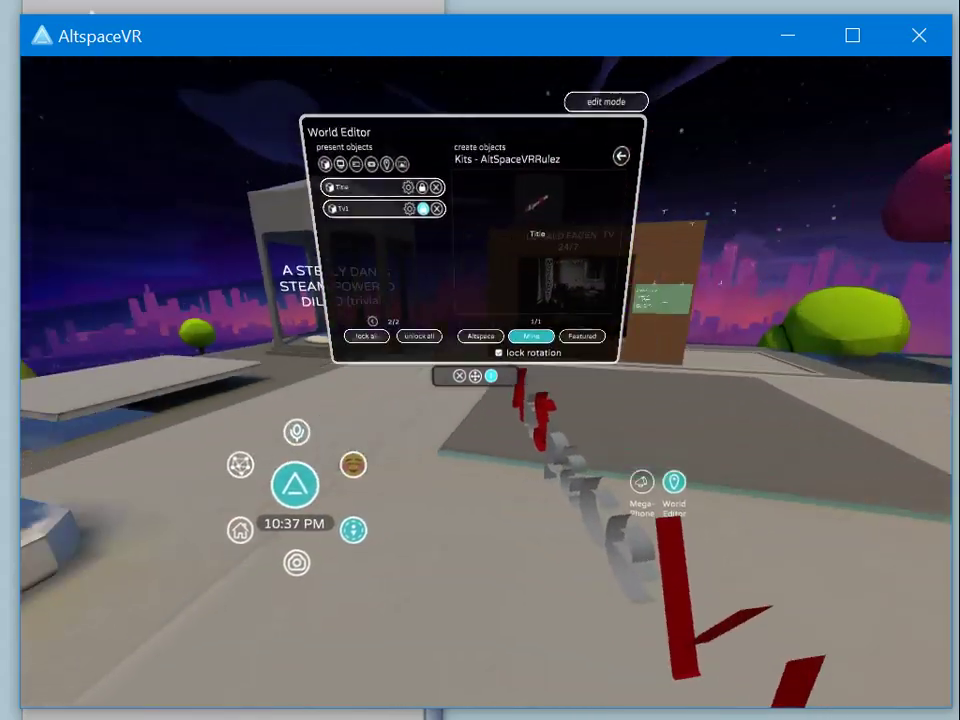
key(Left)
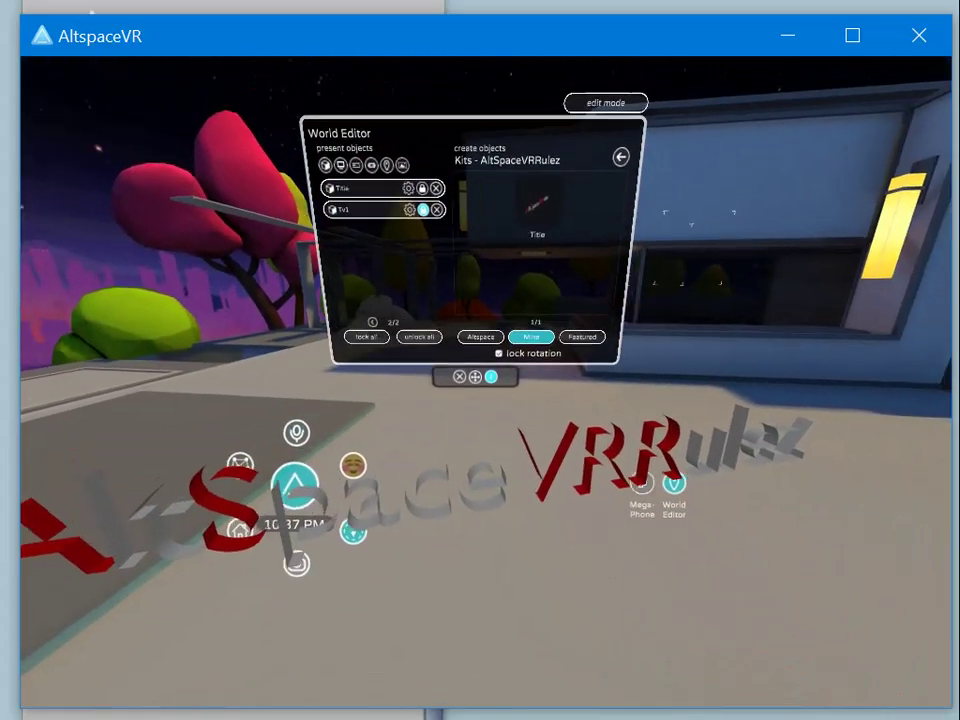
key(Up)
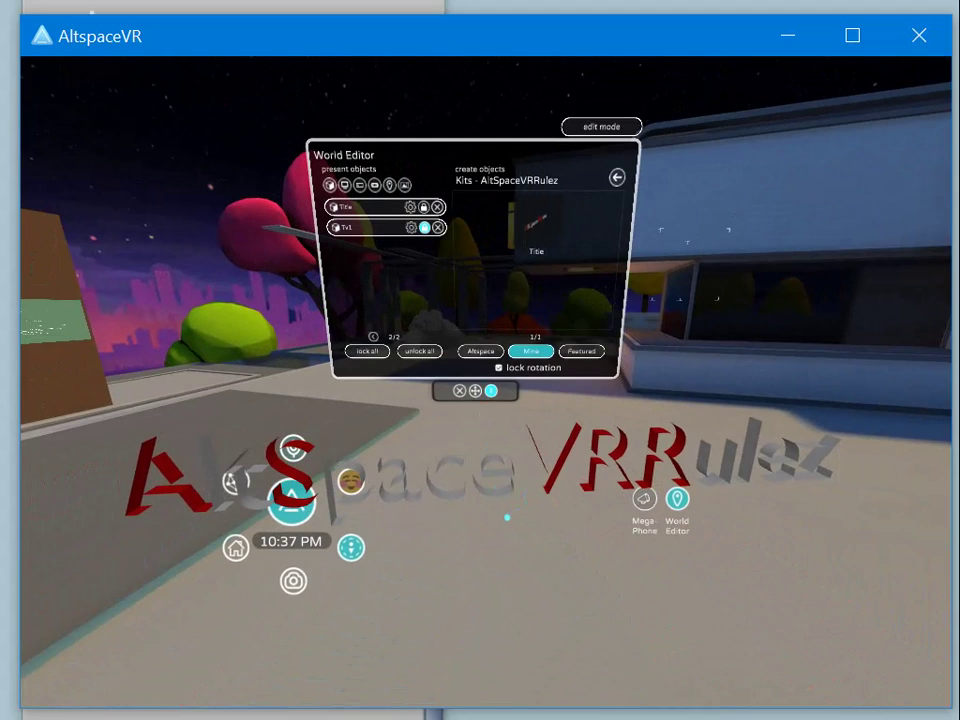
right_drag(507, 517, 365, 519)
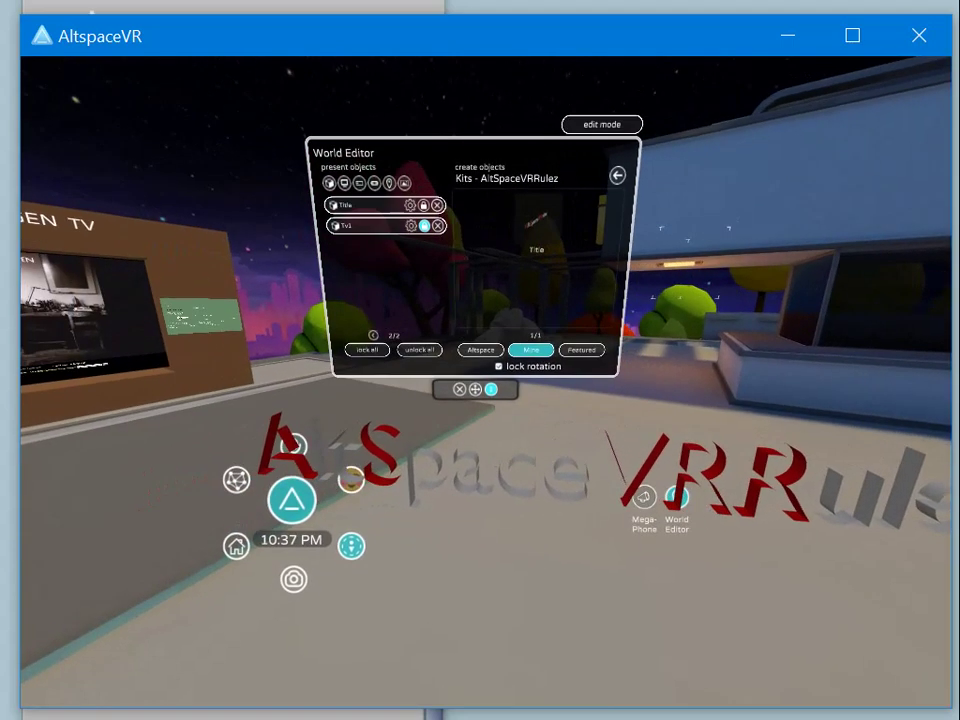
Step: Survey the plaza on both sides of the title and compare how its two ends look from the front
key(Left)
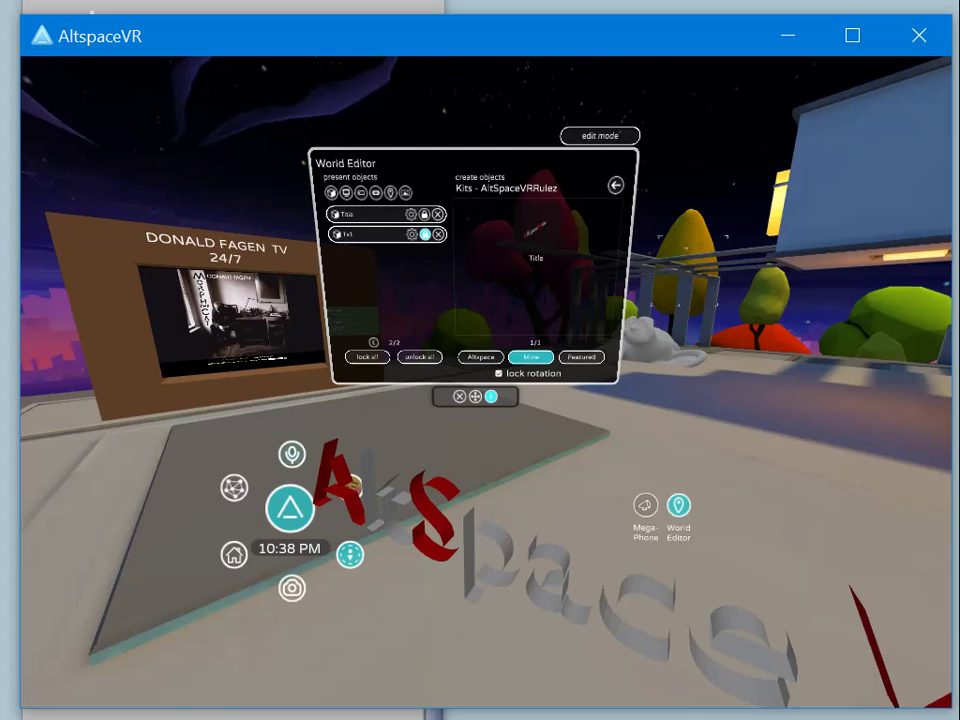
key(Right)
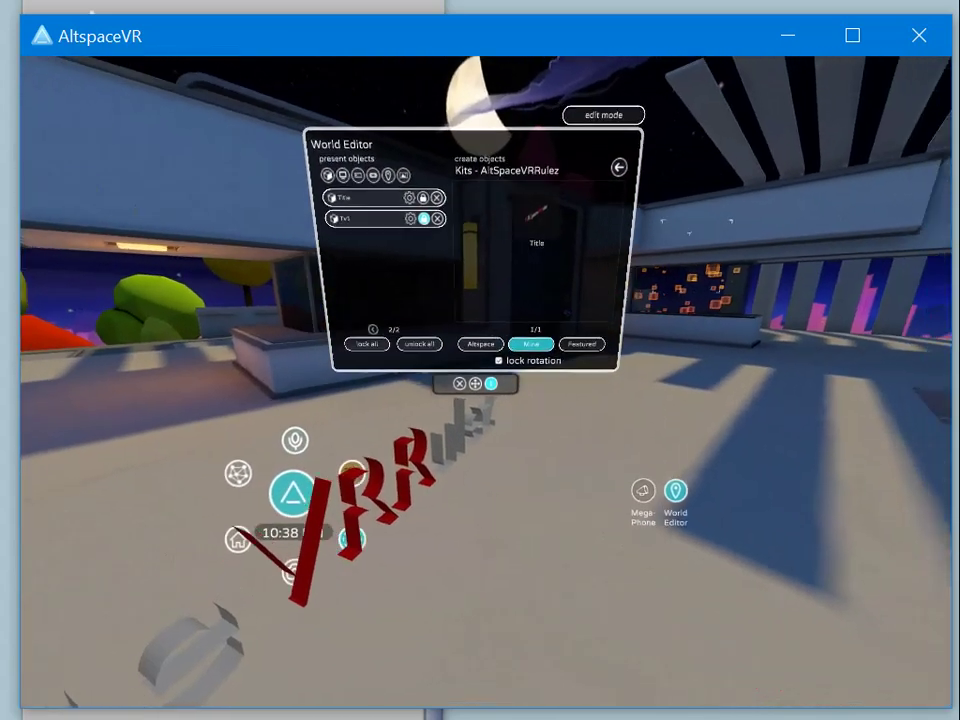
key(Right)
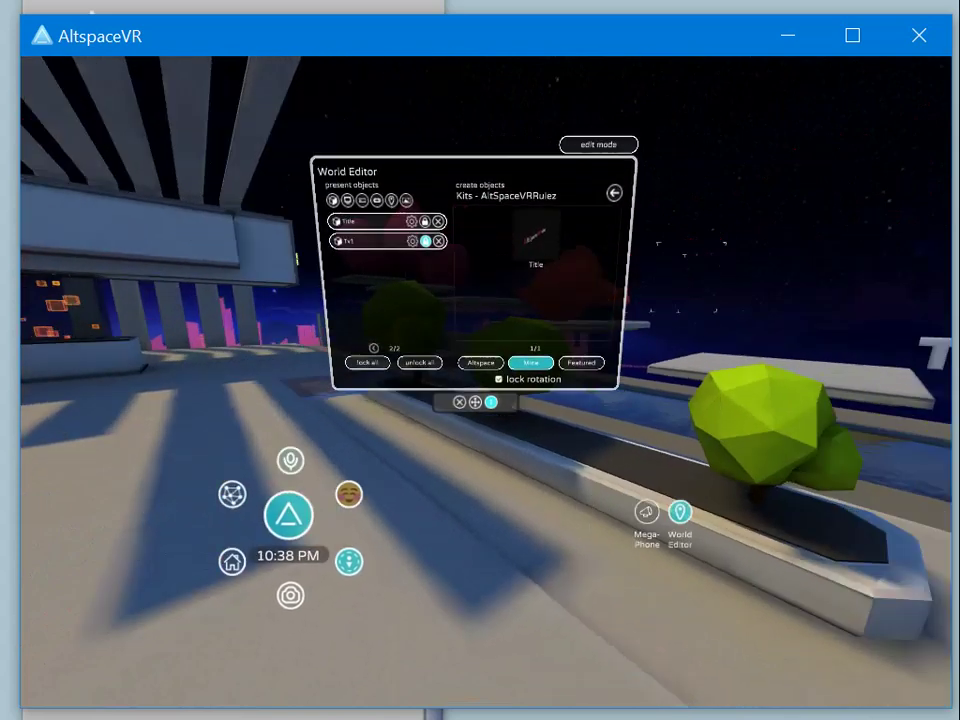
key(Right)
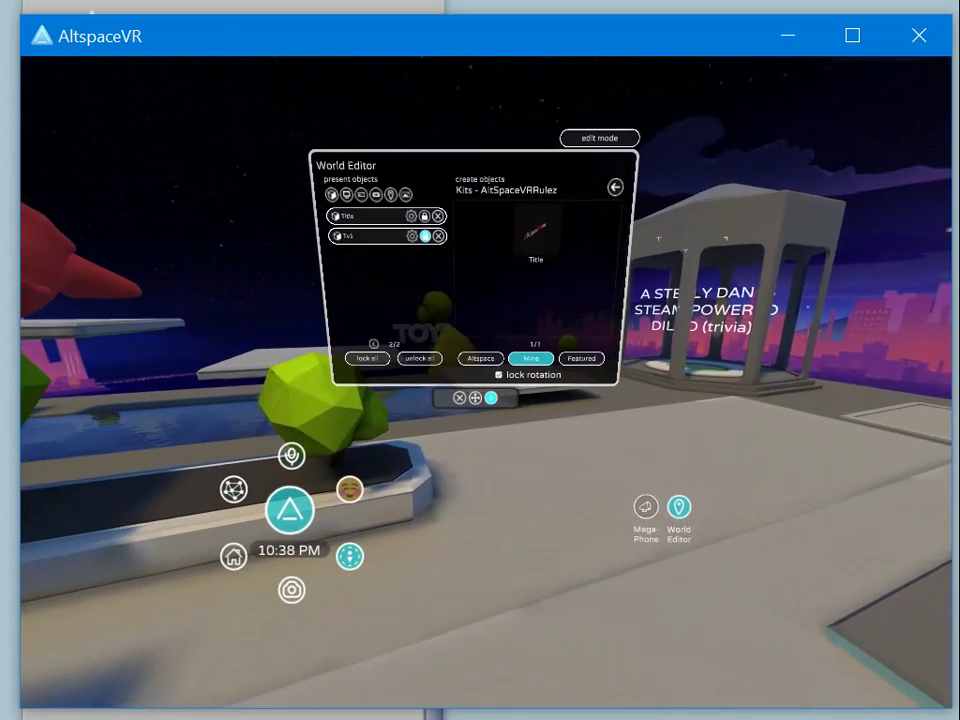
key(Left)
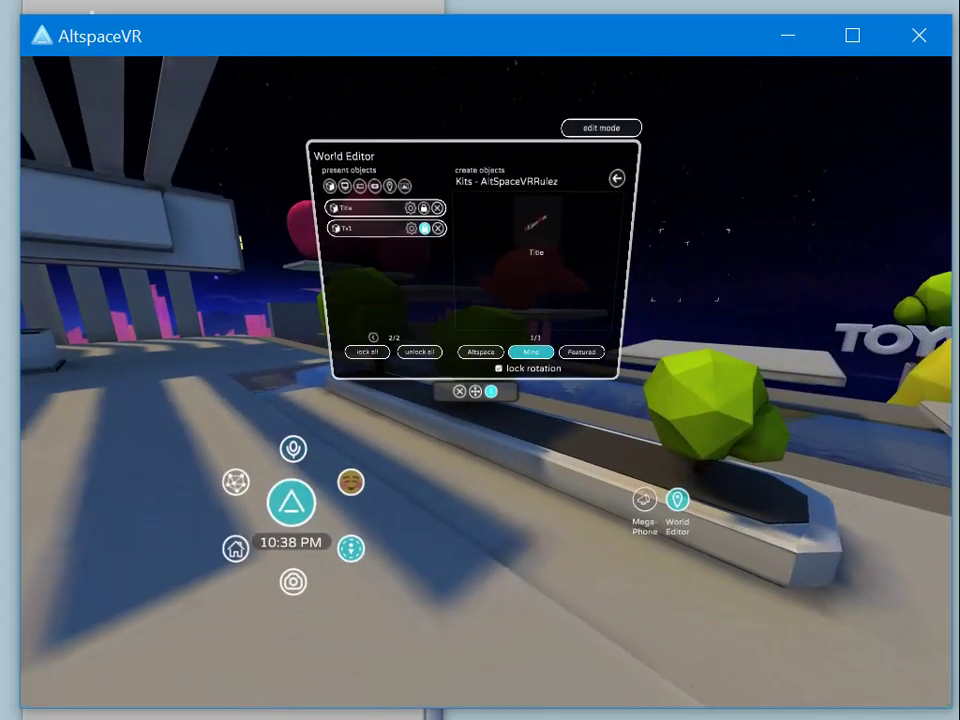
key(Left)
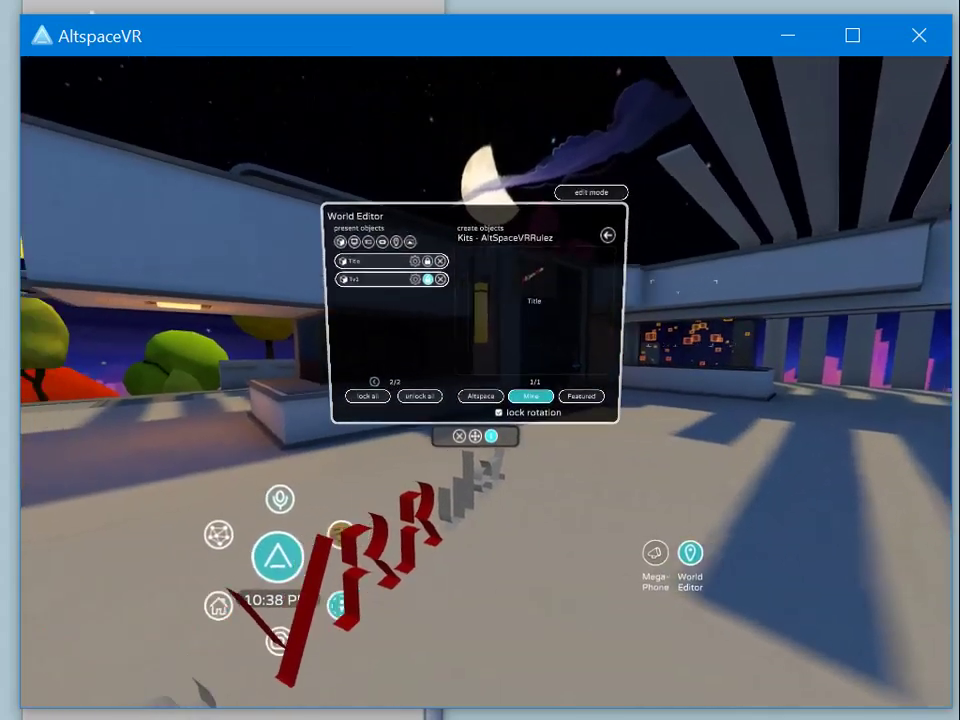
key(Left)
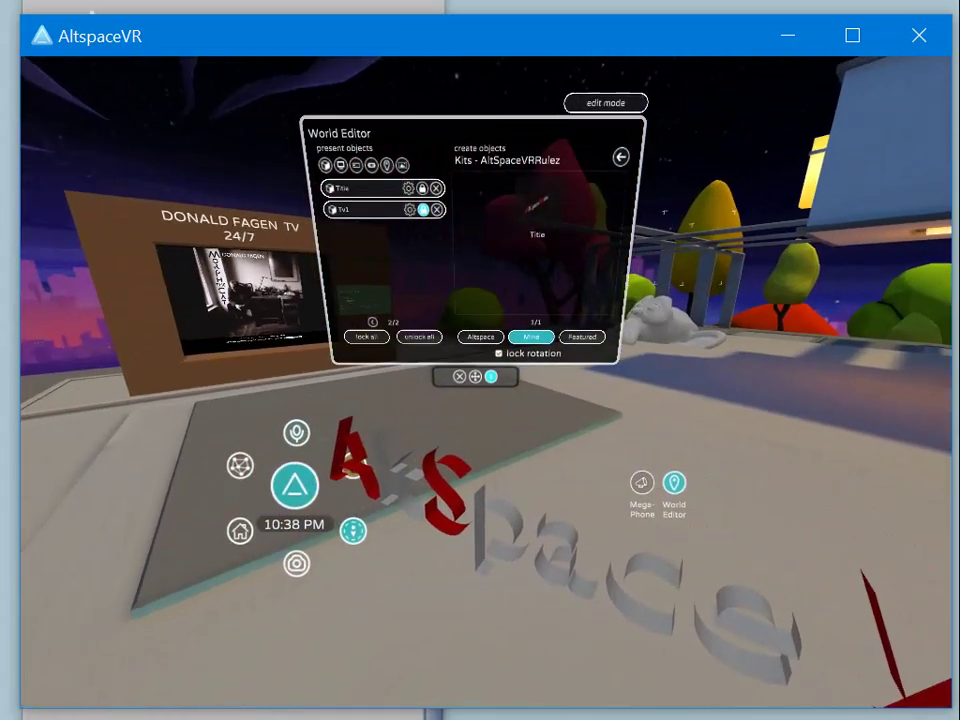
key(Left)
key(Right)
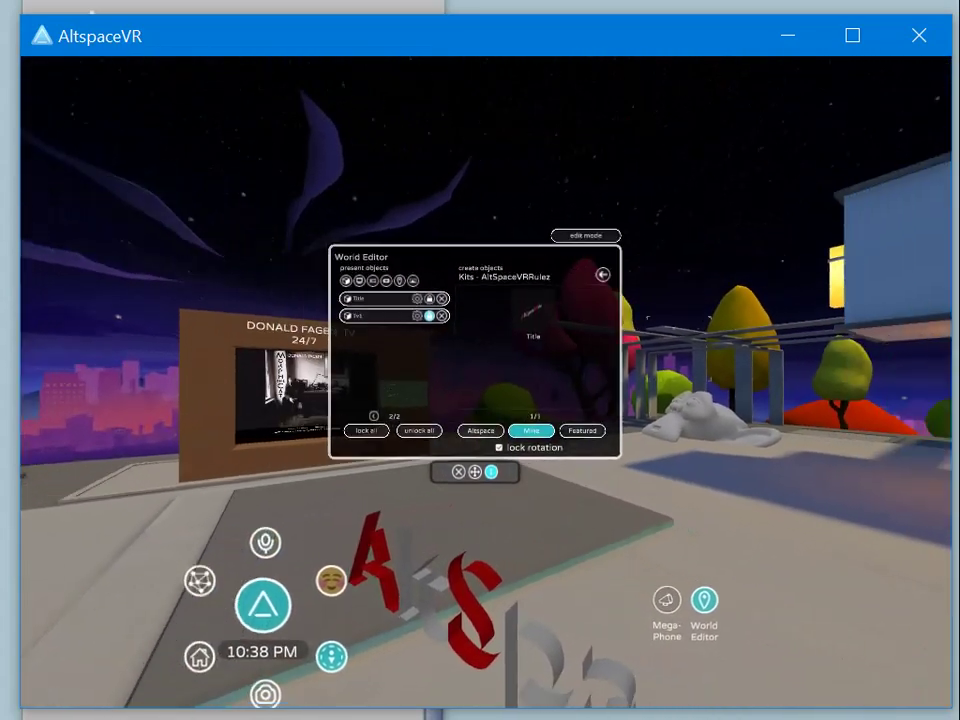
Step: Examine the title's letters obliquely along their length, from the red A and S to the VRRulez end
key(Up)
key(Right)
key(Left)
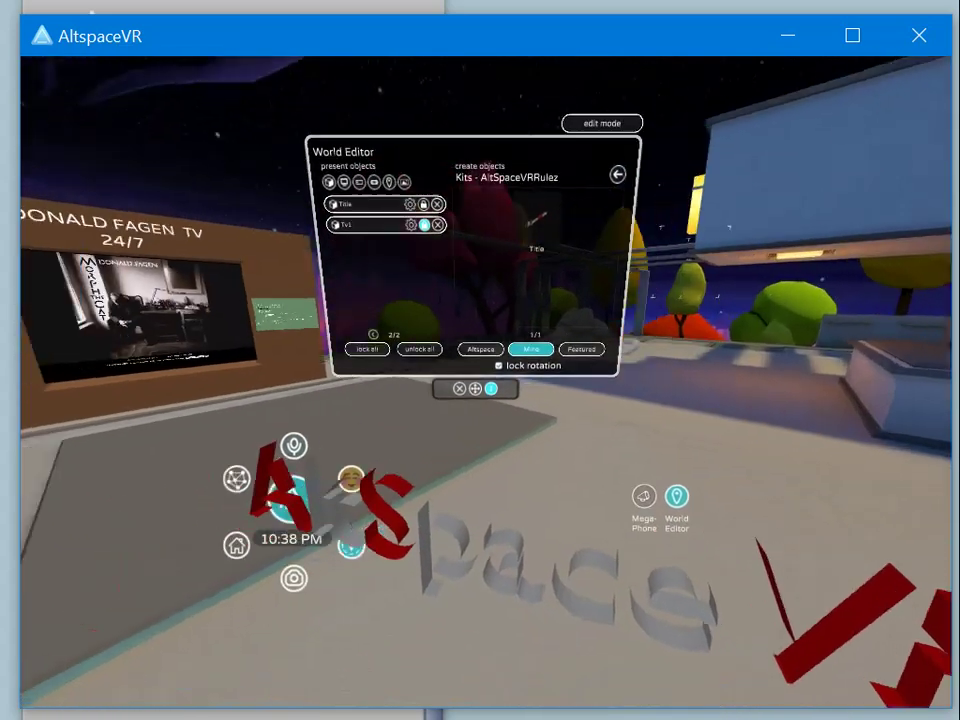
key(Up)
key(Right)
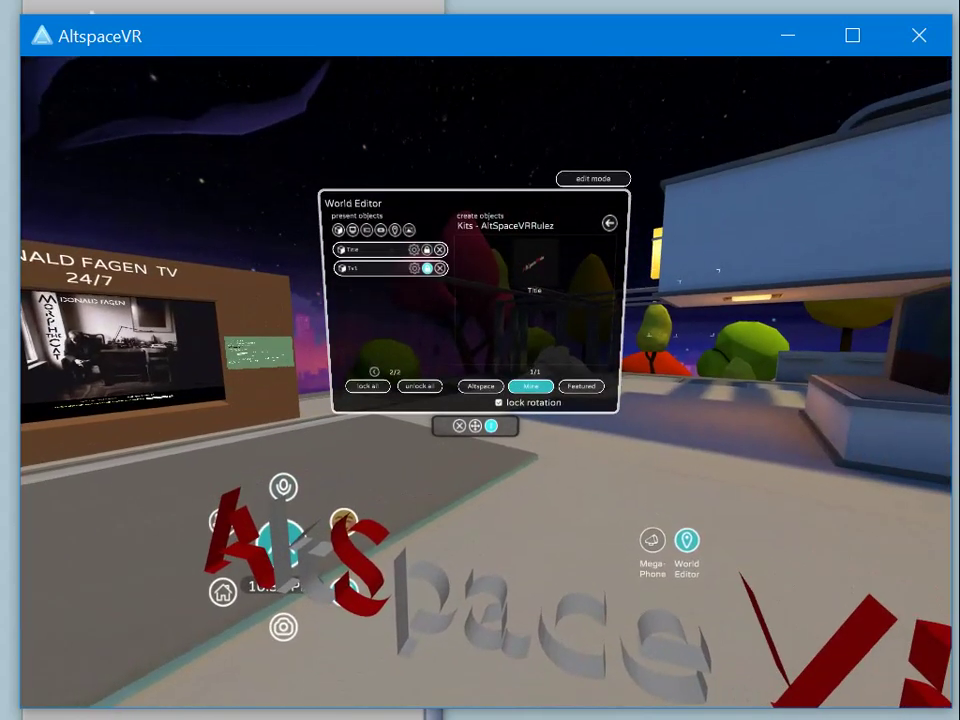
key(Left)
key(Left)
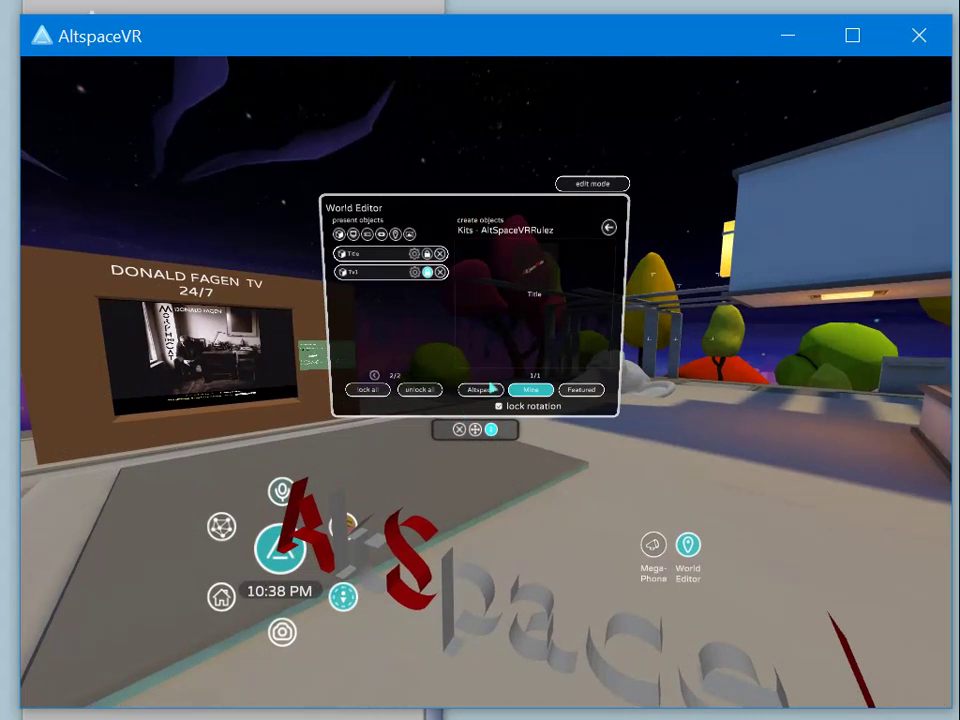
key(Left)
key(Left)
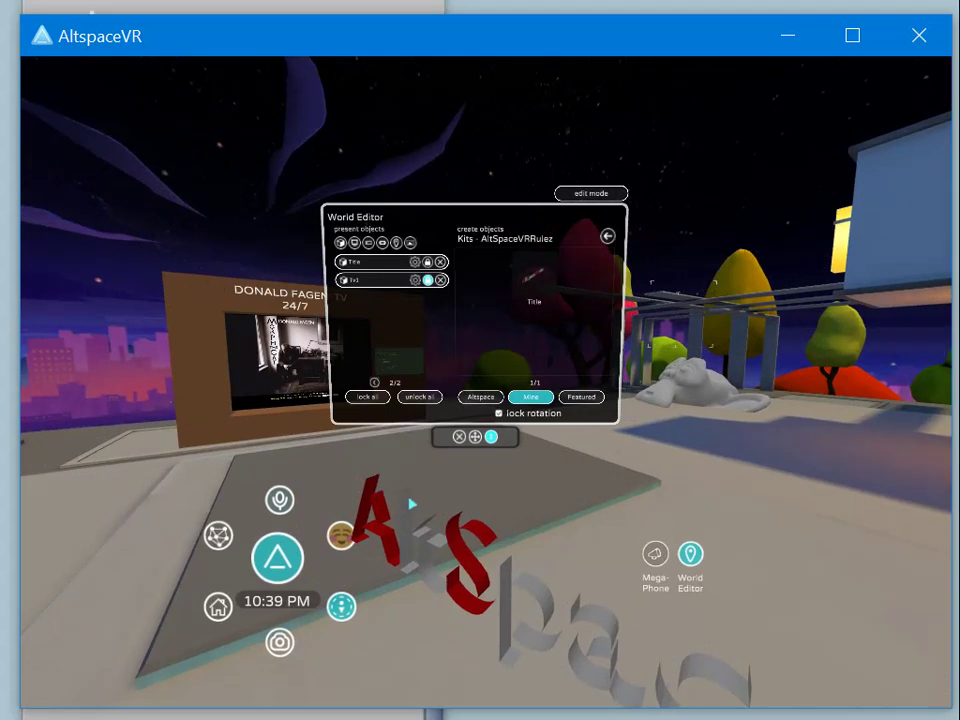
key(Right)
key(Left)
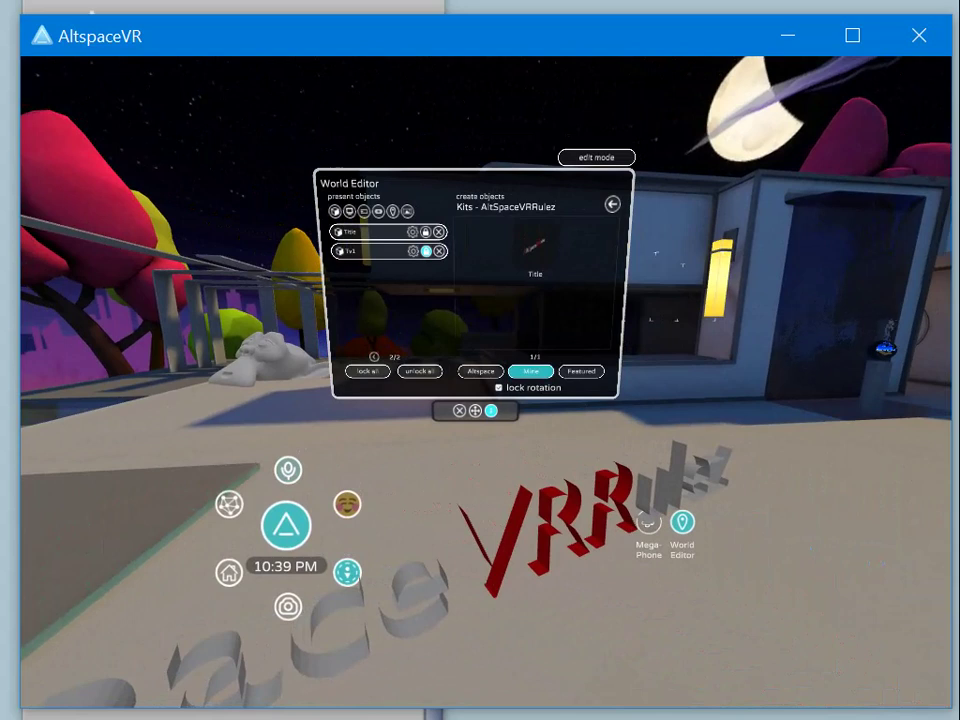
Step: Switch to Blender with AltSpaceVRRulez.blend and inspect the text mesh and its Normals settings, including Double Sided
drag(958, 262, 515, 80)
middle_drag(574, 311, 490, 310)
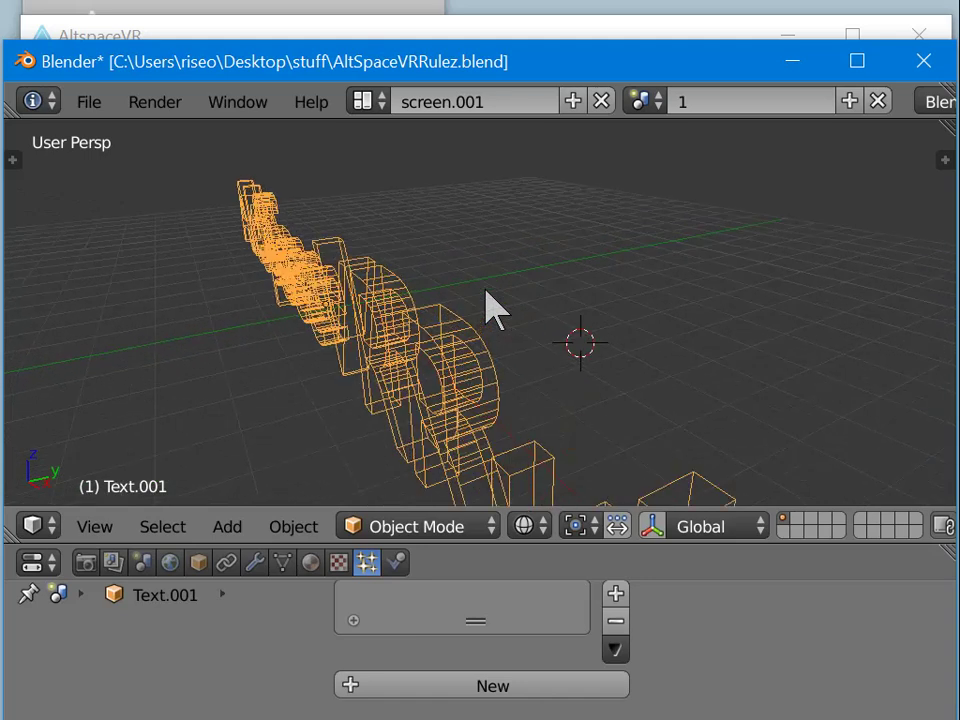
scroll(490, 310, up, 4)
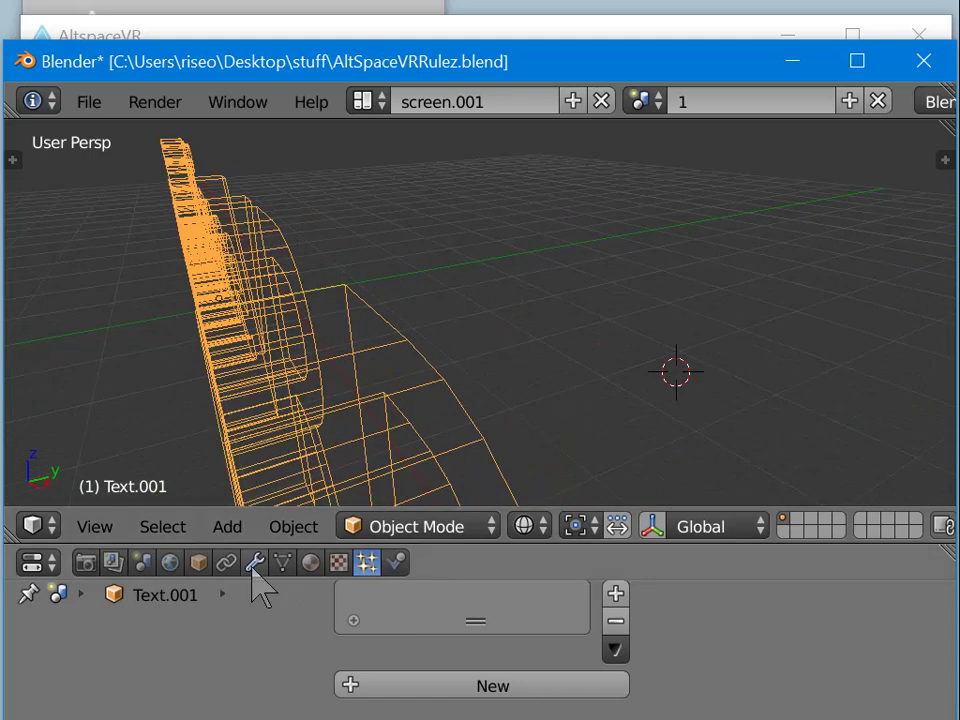
click(283, 563)
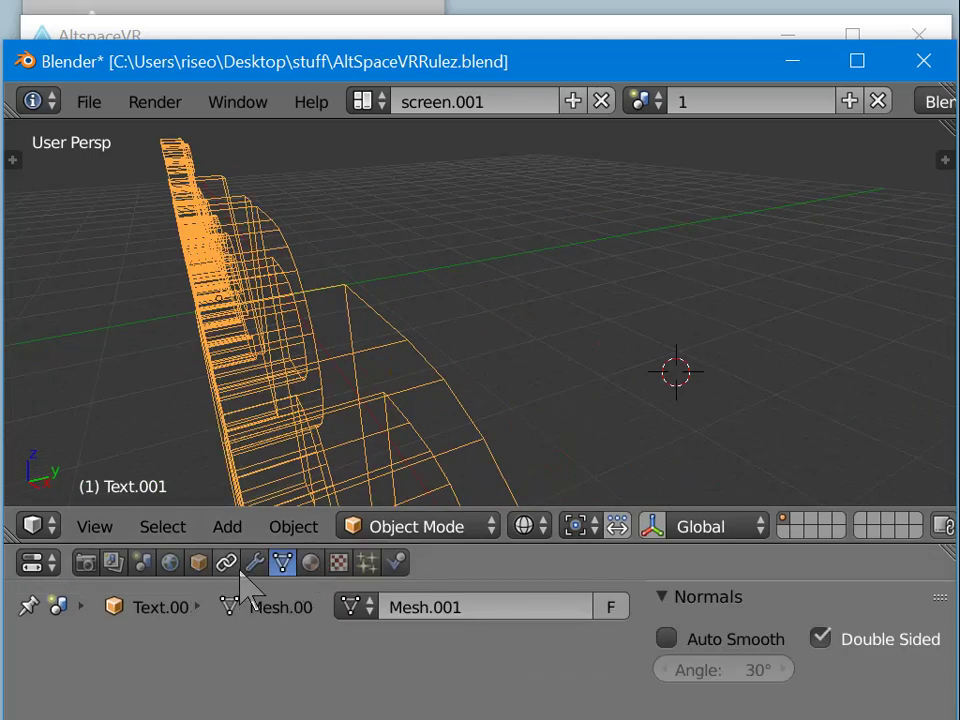
middle_drag(611, 681, 467, 666)
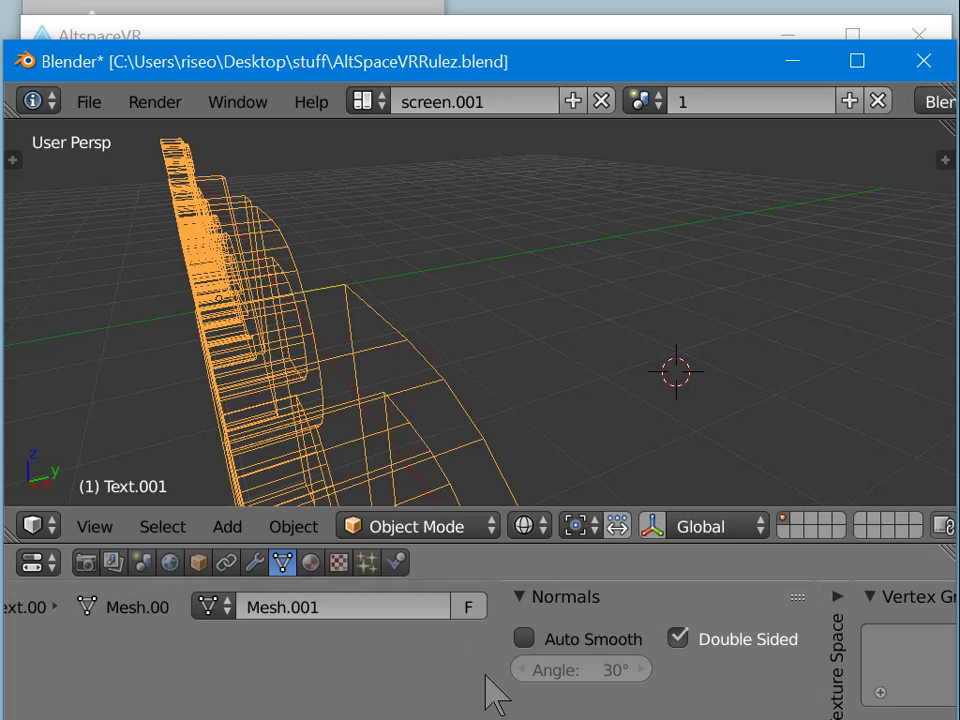
middle_drag(441, 673, 845, 716)
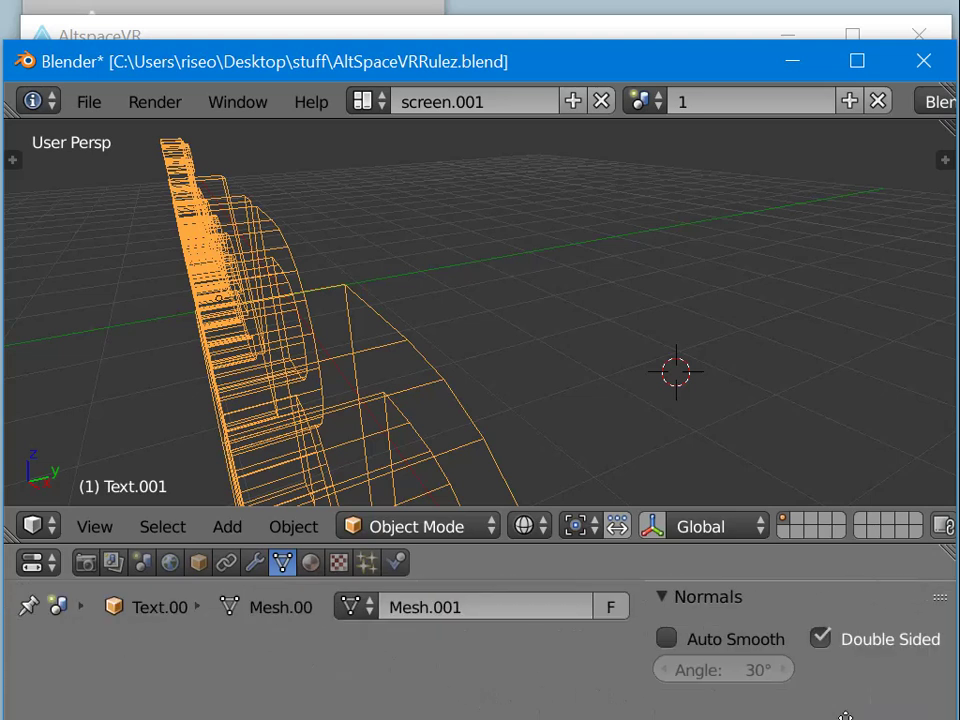
Step: Switch to the older Blender window holding the title scene and arrange it in full view over AltspaceVR
click(683, 30)
drag(664, 36, 660, 317)
drag(671, 49, 350, 719)
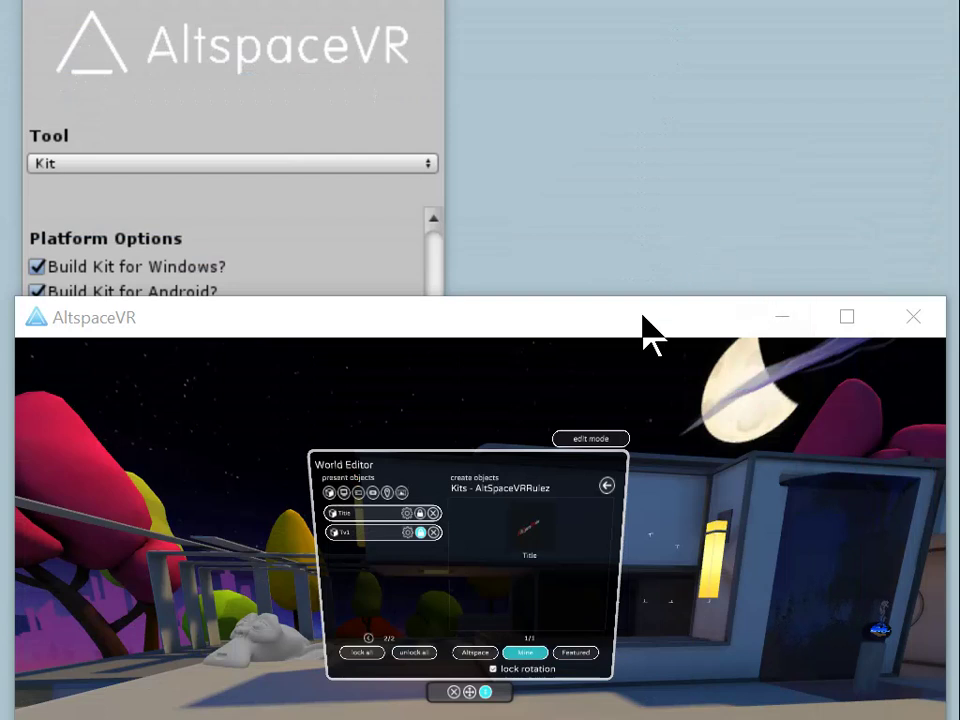
drag(643, 326, 647, 53)
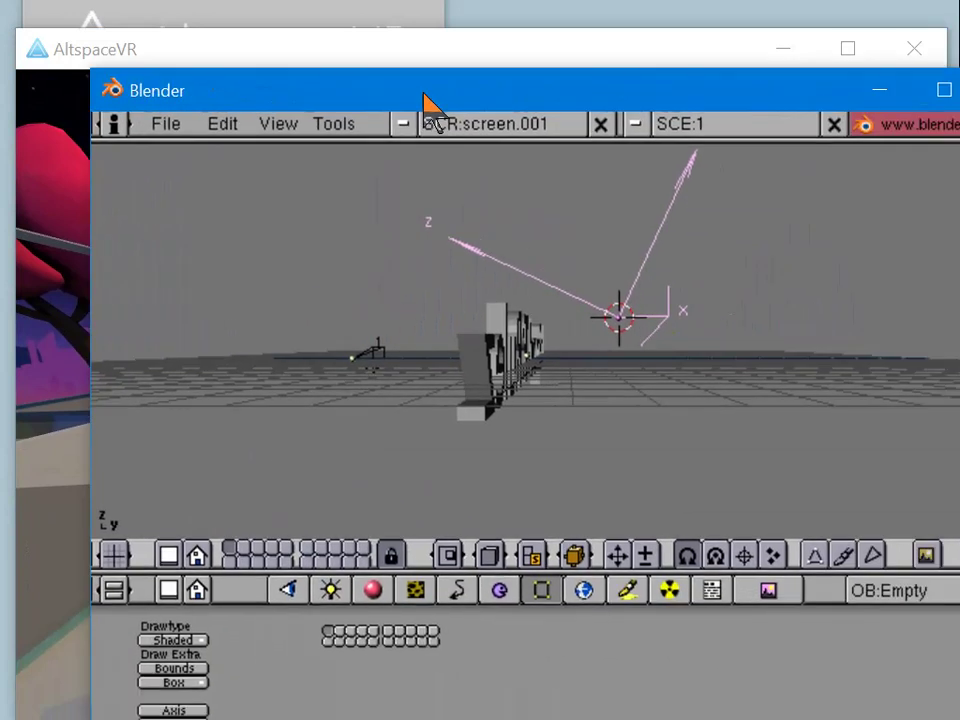
drag(428, 103, 330, 35)
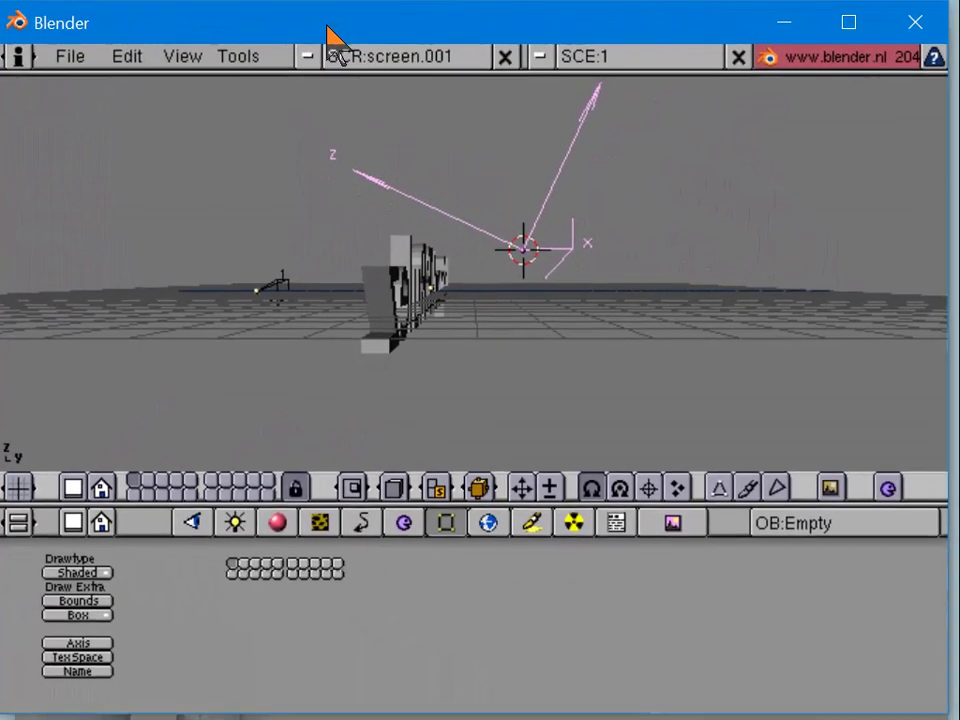
Step: Select the title's text mesh and turn on Draw Normals with a normal size of 0.284
middle_drag(508, 364, 618, 352)
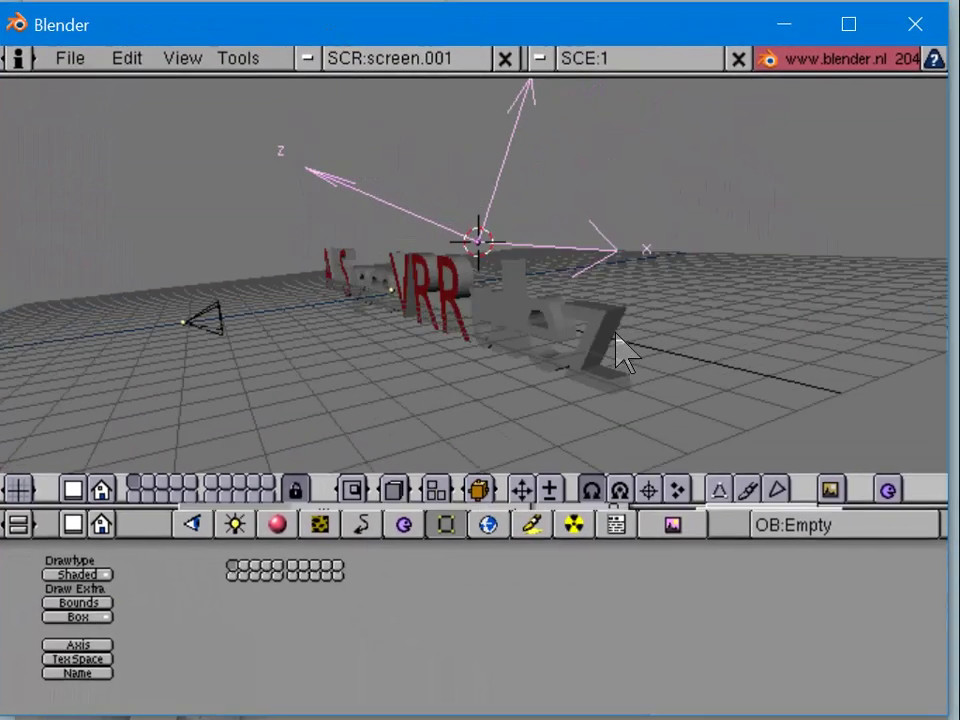
right_click(568, 360)
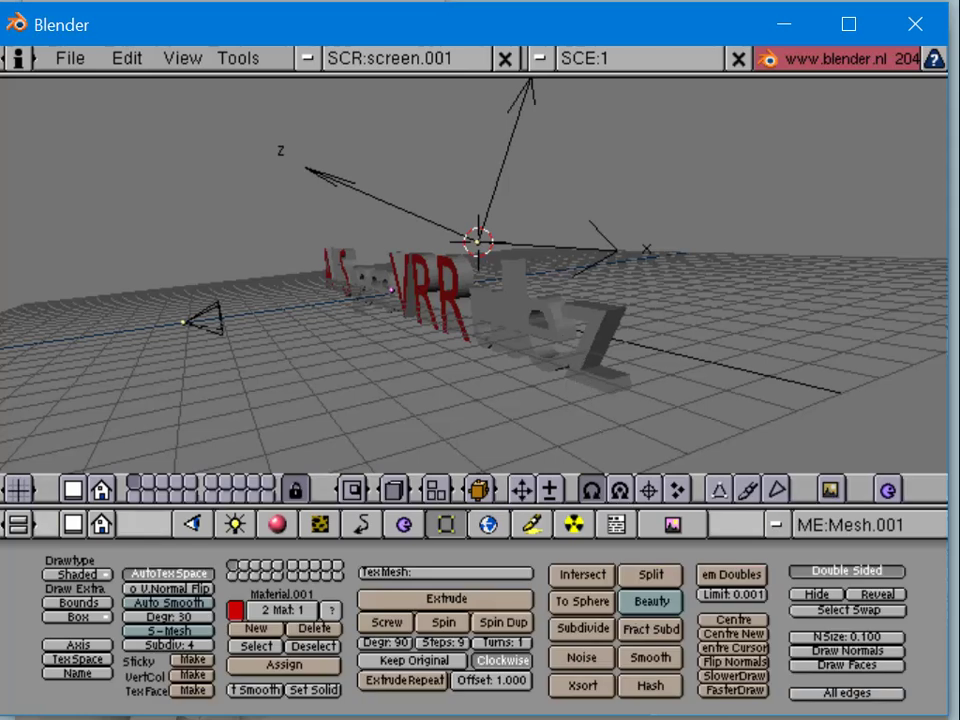
click(850, 650)
mouse_move(856, 640)
mouse_down()
mouse_move(876, 649)
mouse_move(888, 604)
mouse_up()
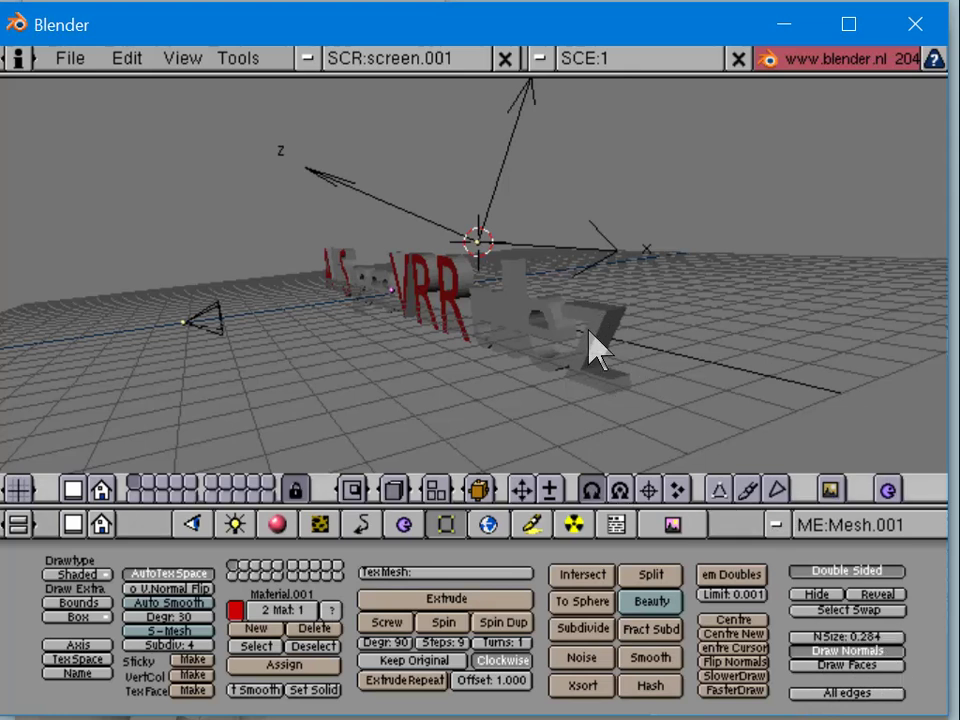
Step: Select all vertices of the text mesh in edit mode and set the normal size to 0.476
key(Tab)
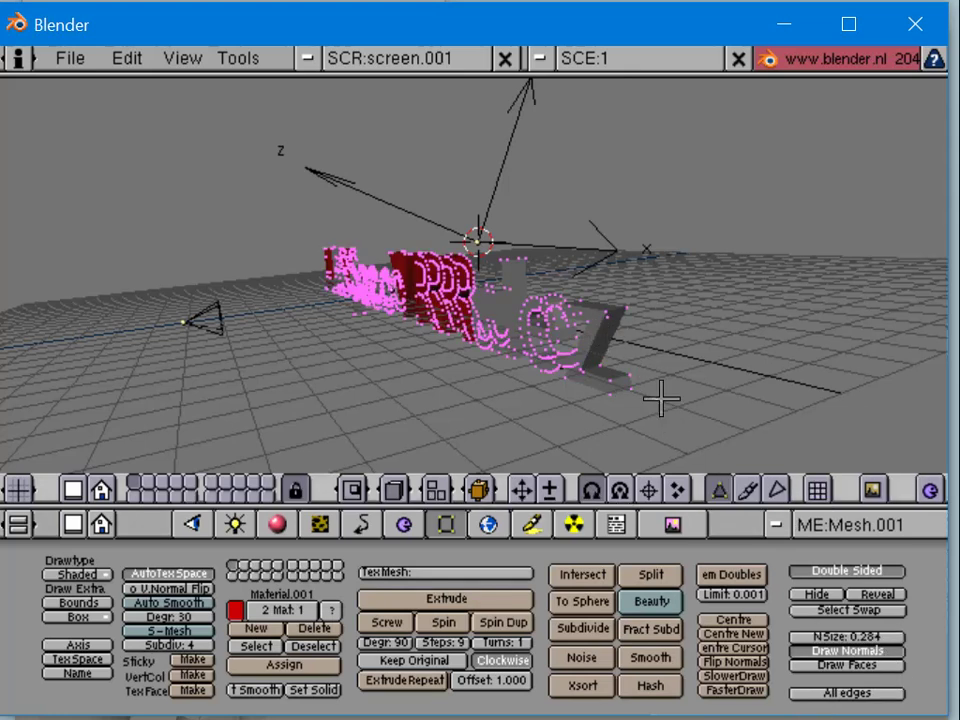
key(a)
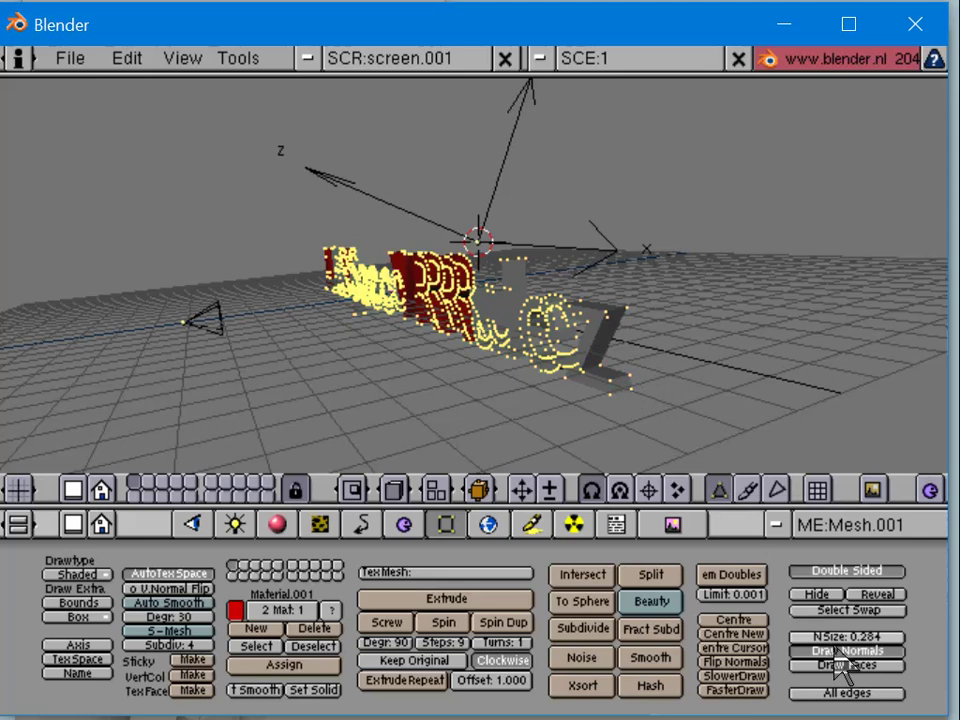
drag(842, 637, 868, 634)
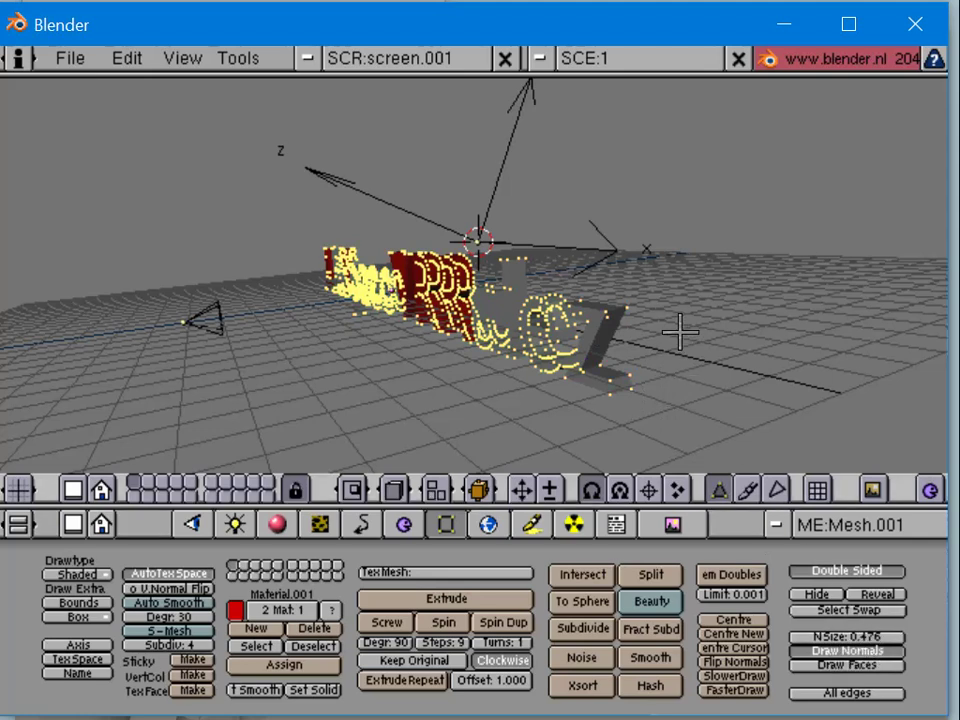
Step: Check the red letters up close for drawn normals, leaving and re-entering edit mode to refresh the mesh
ctrl+middle_drag(680, 331, 729, 299)
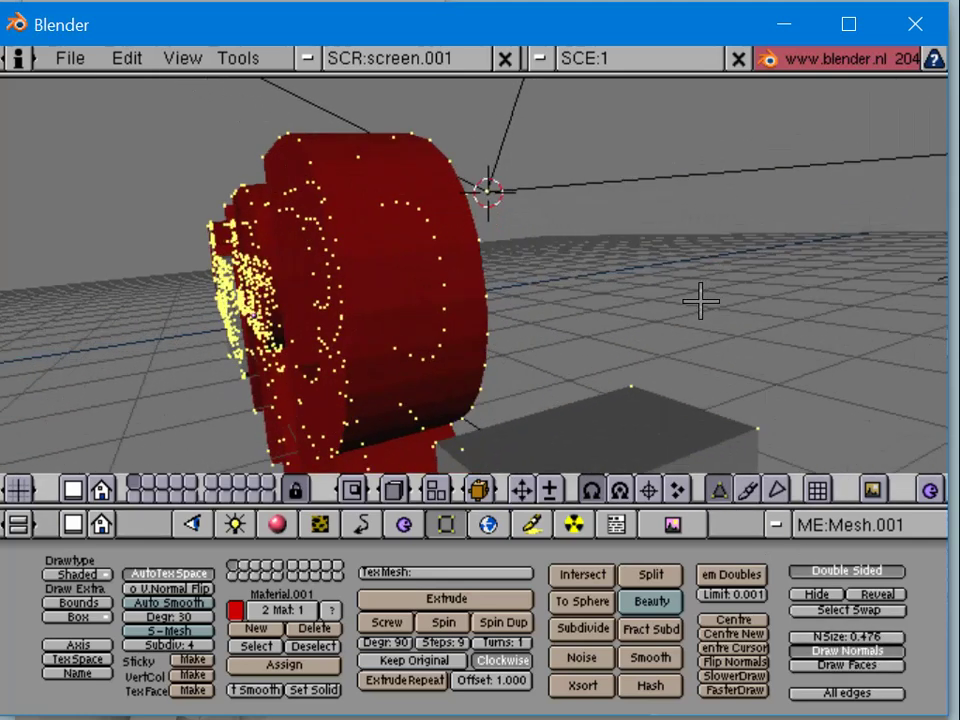
key(Tab)
key(Tab)
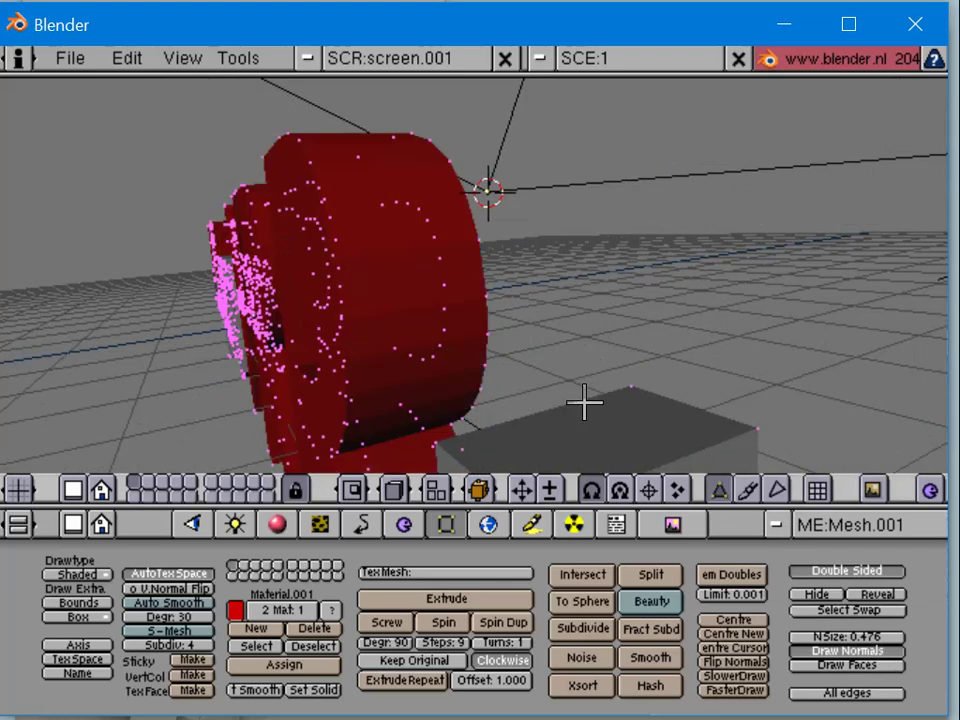
Step: Select all vertices of the text mesh, set the normal size to 0.537 and leave edit mode
key(a)
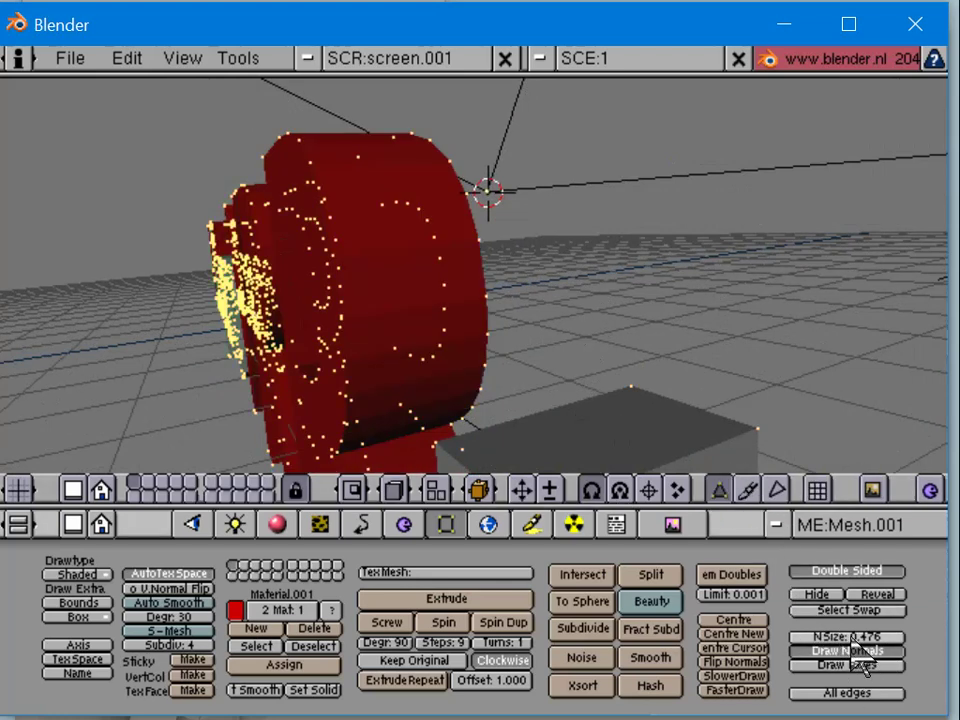
drag(851, 638, 924, 639)
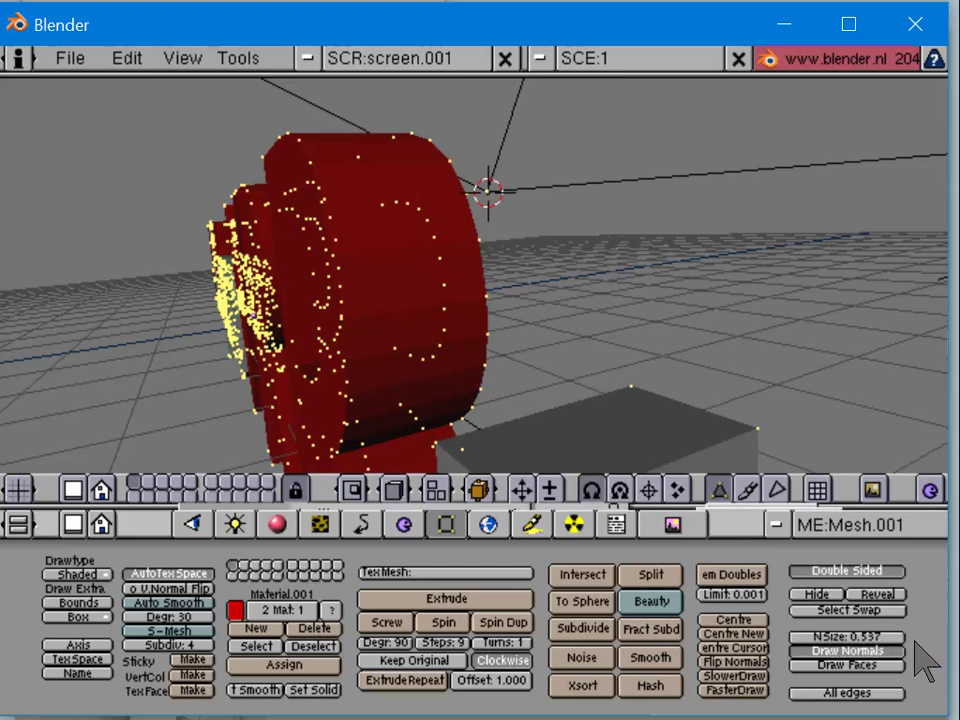
click(858, 669)
key(Tab)
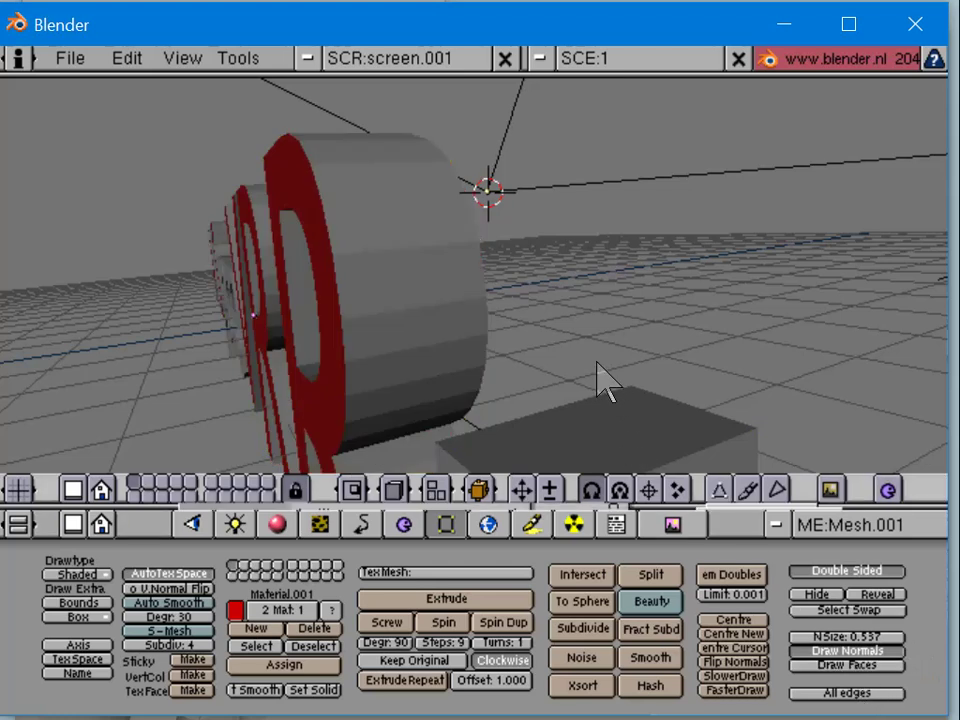
Step: Switch the viewport to wireframe, set the normal size to 1.032 and re-enter edit mode on the text mesh
key(z)
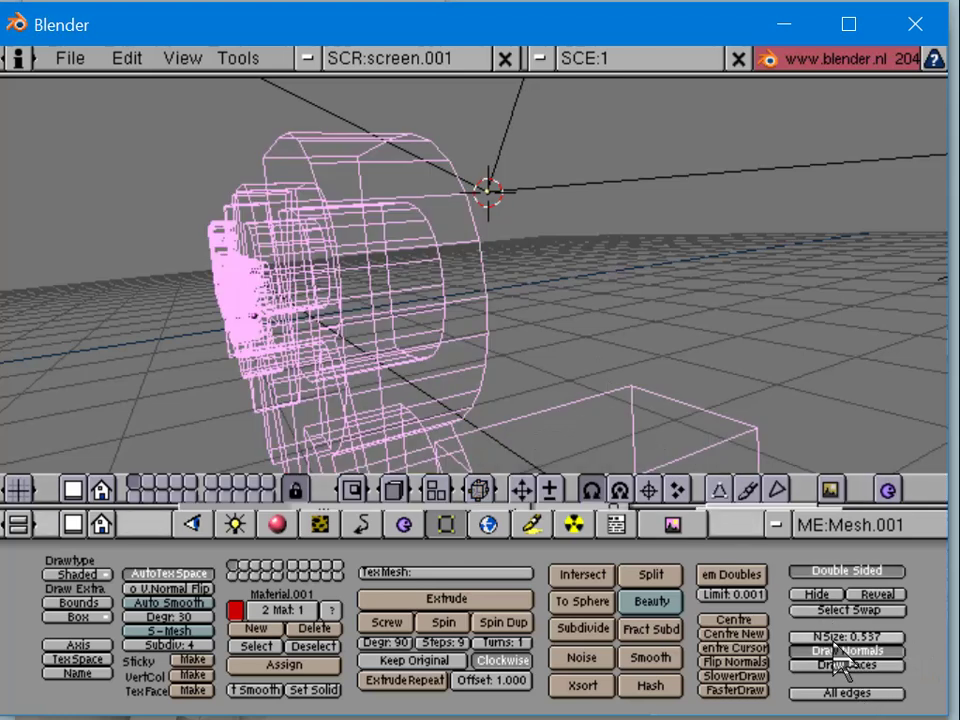
drag(832, 639, 917, 643)
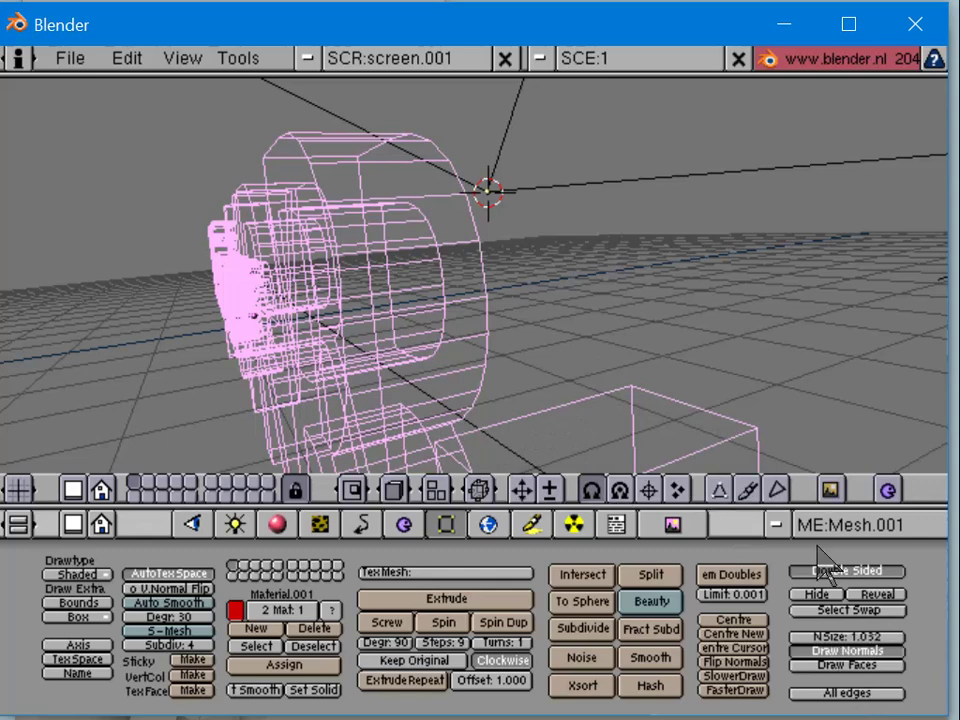
key(Tab)
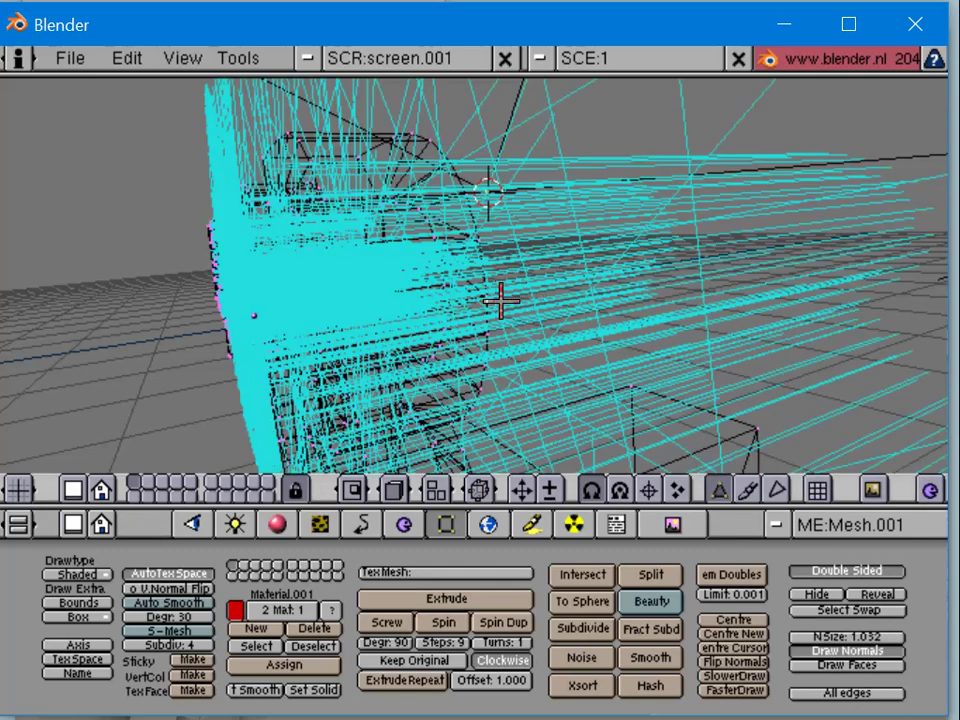
Step: Reduce the drawn normal size to 0.025 for the text mesh
scroll(520, 299, up, 3)
drag(831, 634, 721, 647)
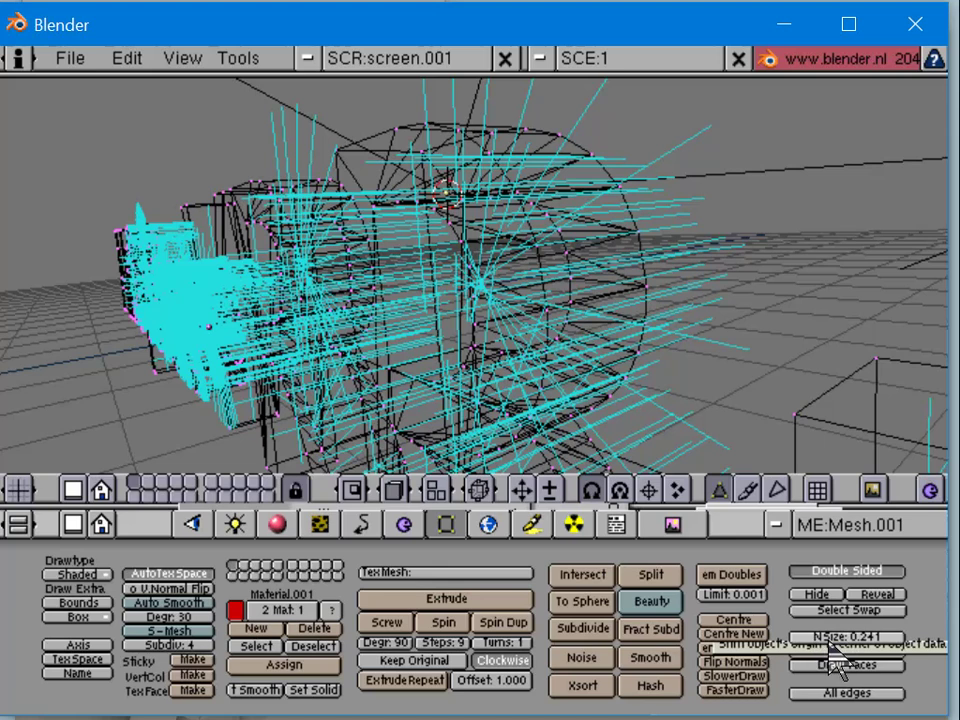
drag(829, 642, 797, 643)
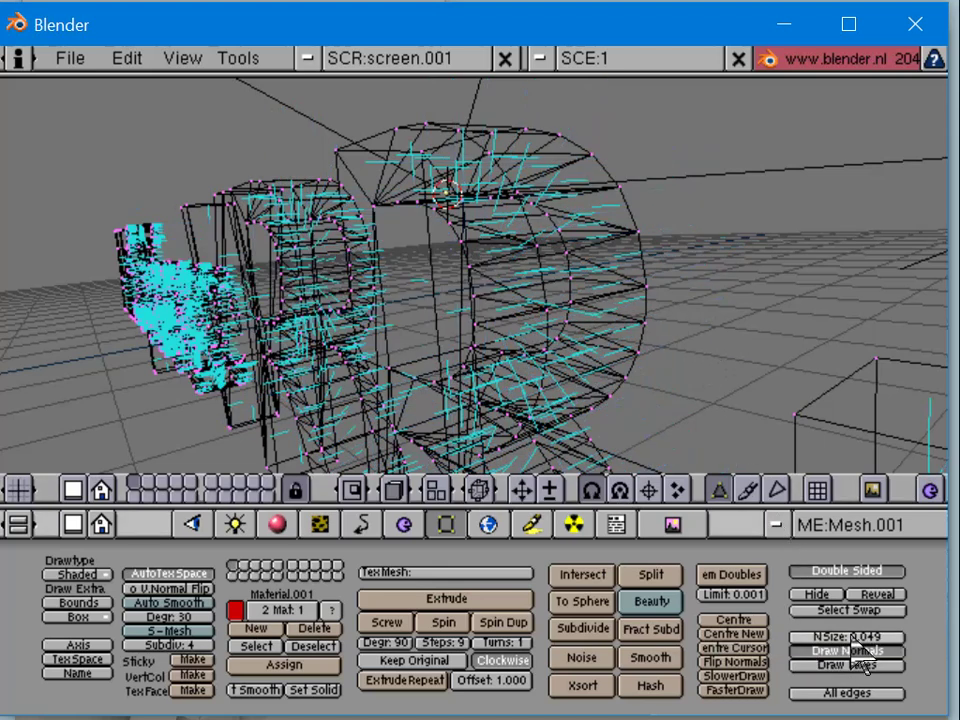
drag(851, 637, 844, 637)
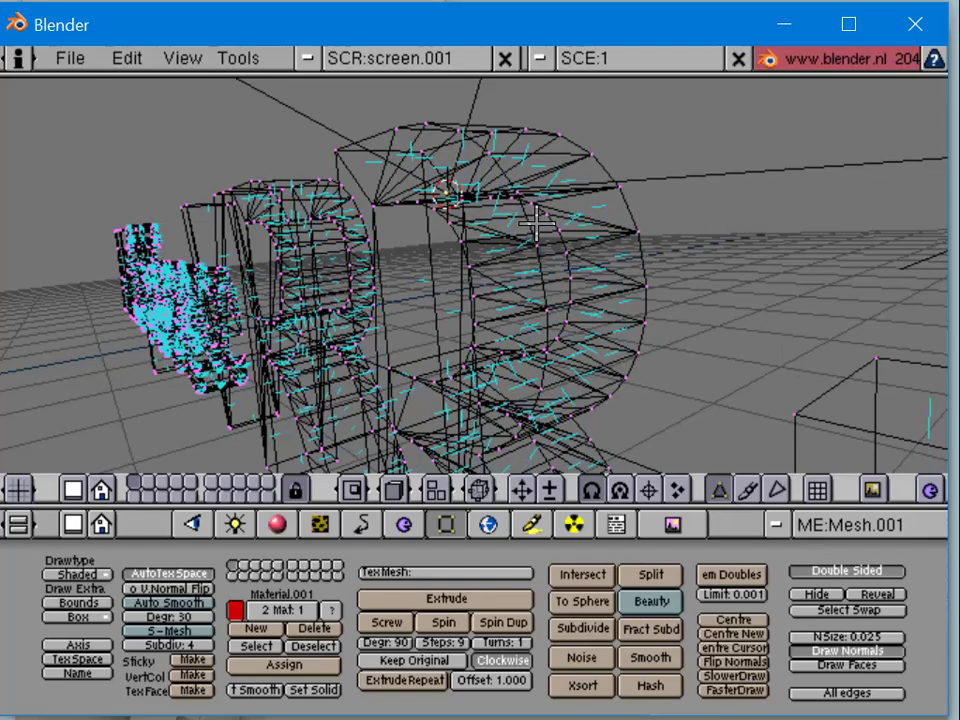
Step: Examine the direction of the drawn normals on the VR and R letters from several angles
middle_drag(536, 221, 543, 159)
middle_drag(342, 138, 395, 282)
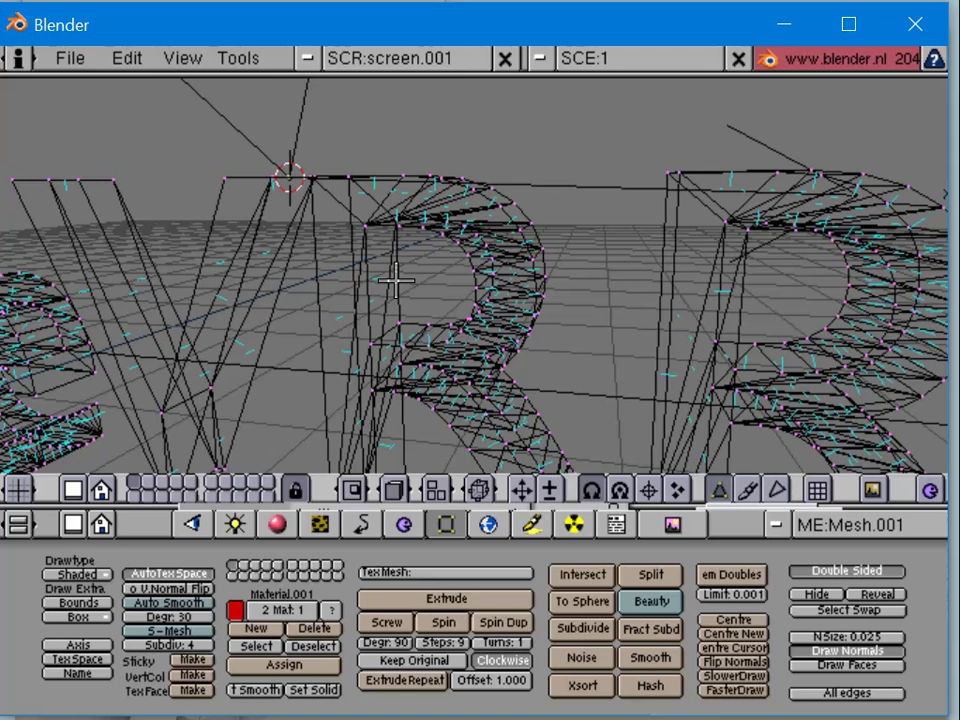
middle_drag(541, 334, 583, 207)
middle_drag(557, 249, 492, 287)
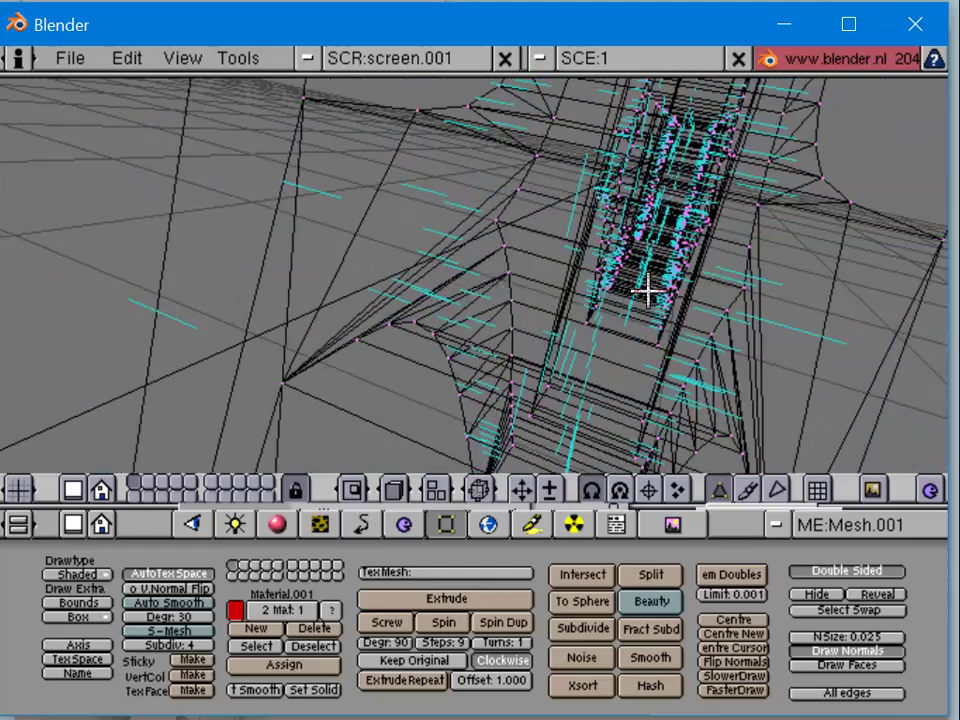
middle_drag(648, 291, 516, 268)
key(z)
key(z)
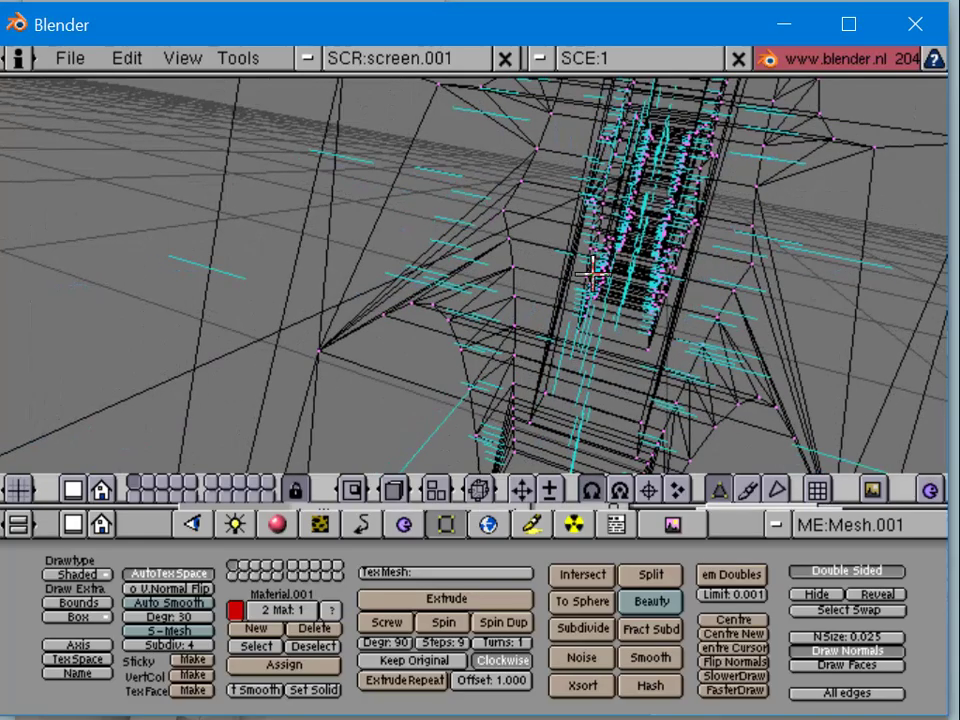
ctrl+middle_drag(633, 280, 521, 318)
Step: Select all vertices of the text mesh, recalculate the normals outside and leave edit mode
key(a)
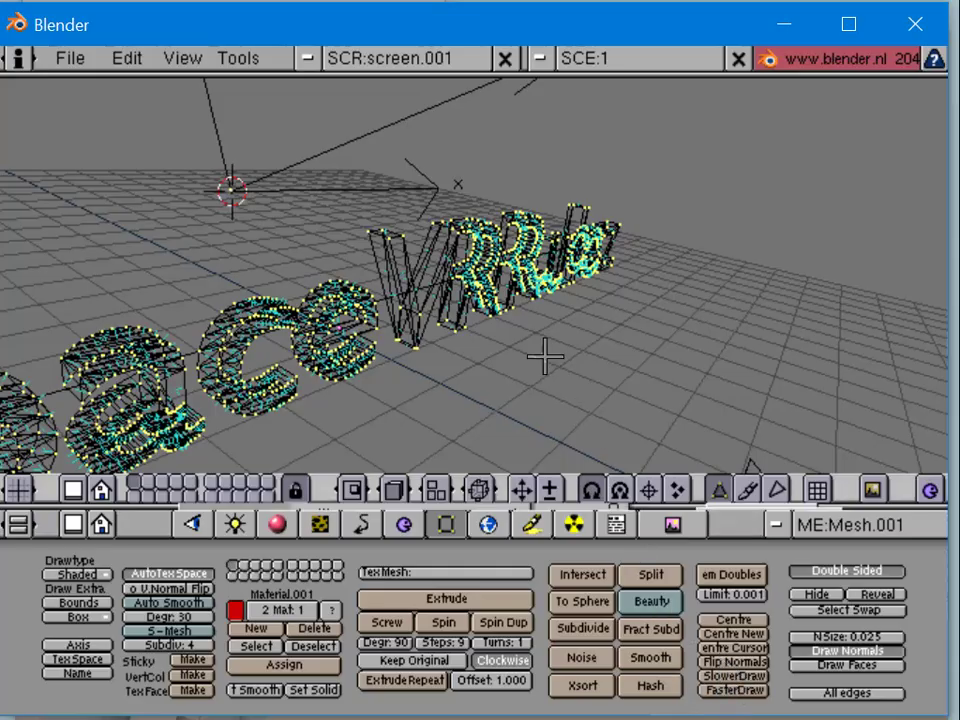
middle_drag(546, 354, 457, 307)
scroll(497, 310, up, 3)
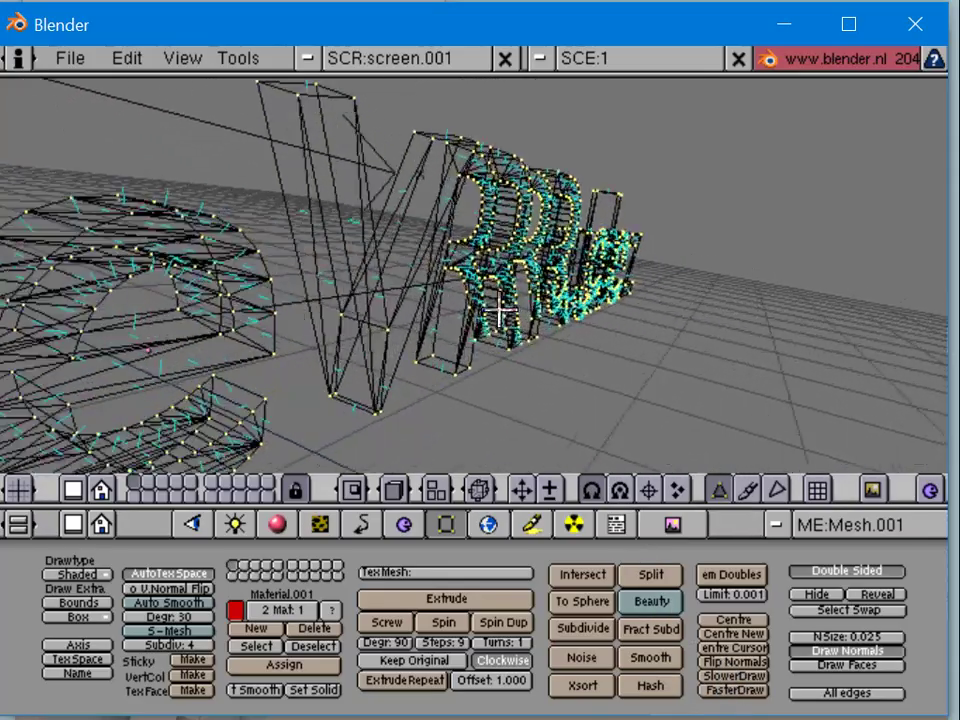
middle_drag(400, 346, 553, 257)
middle_drag(381, 249, 389, 268)
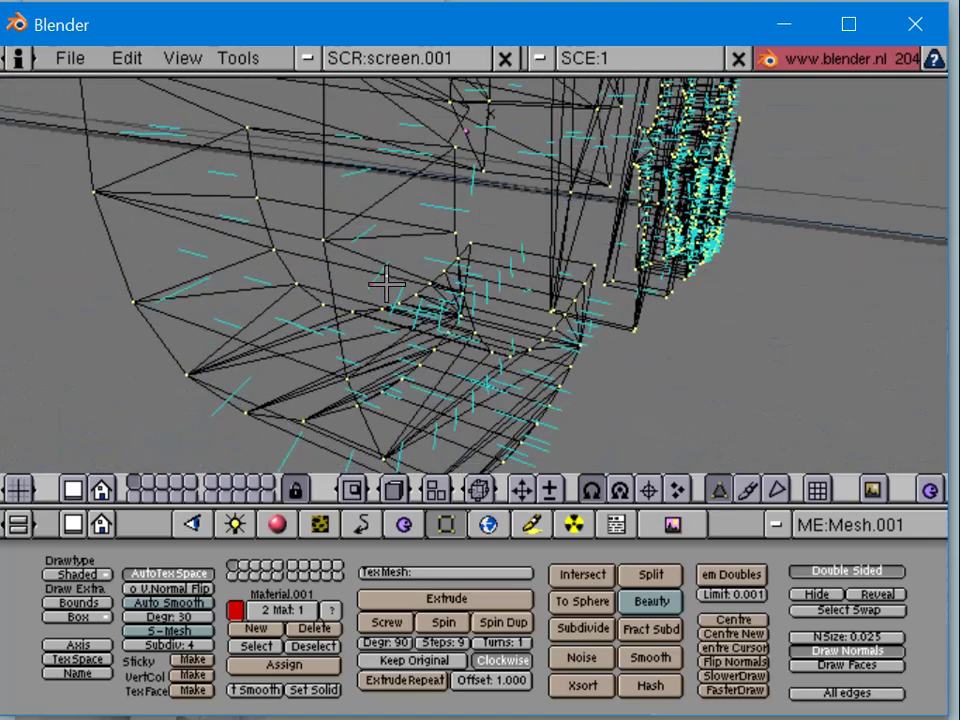
click(650, 659)
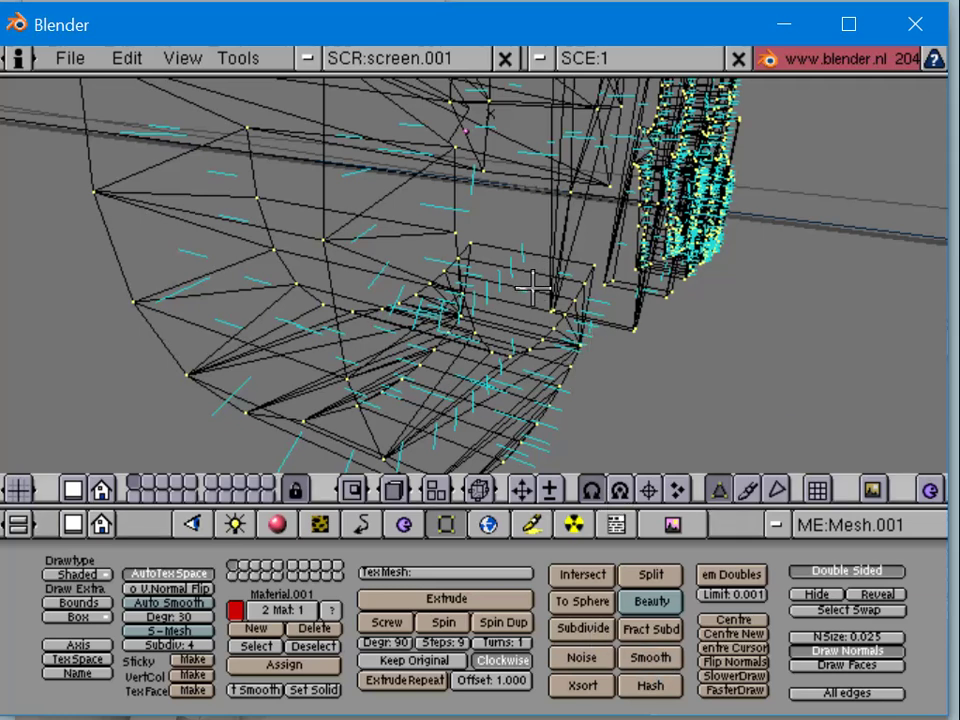
key(n)
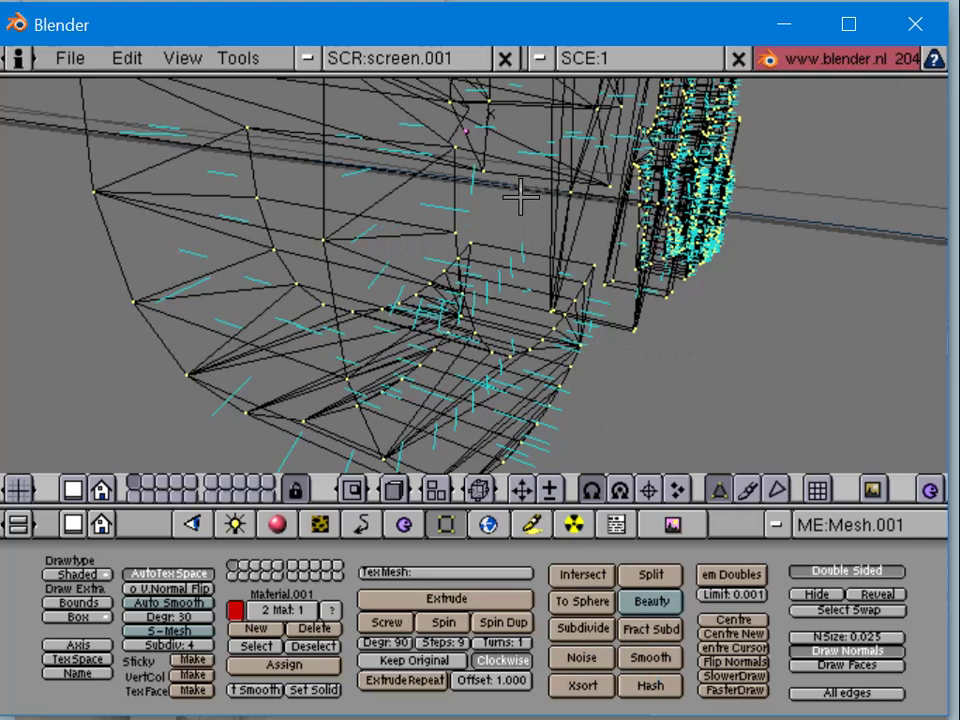
key(ctrl+n)
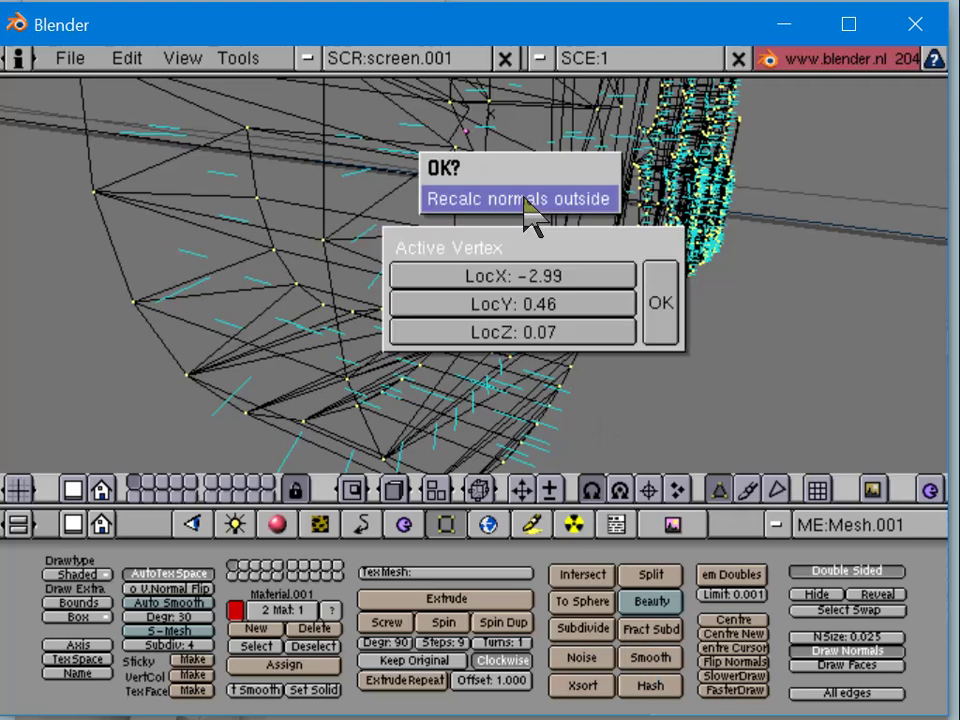
click(528, 200)
key(Tab)
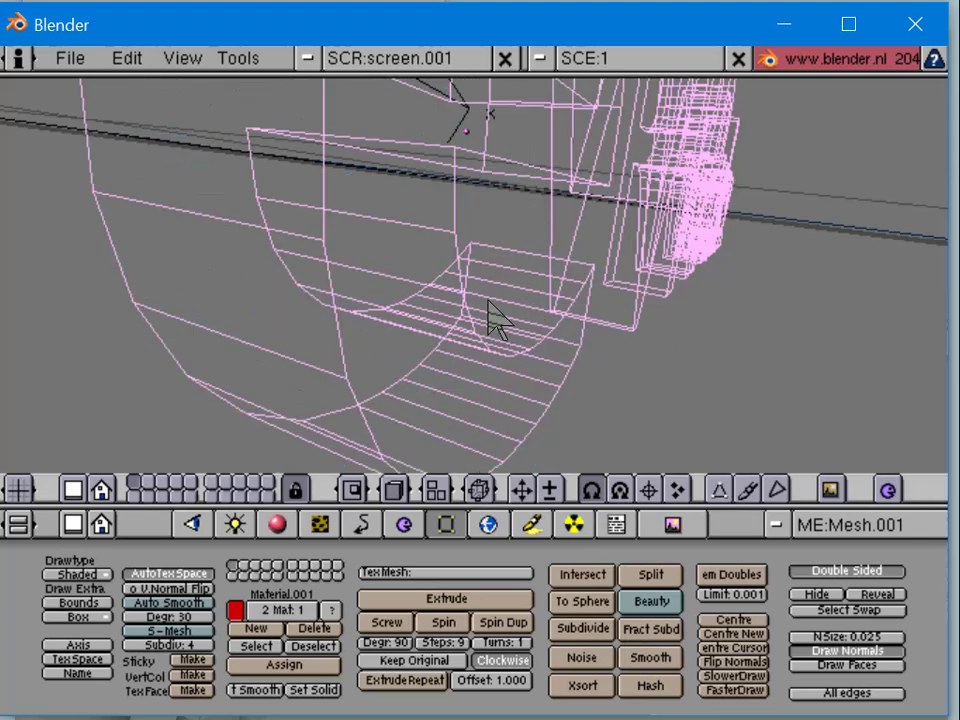
Step: Inspect the title after the normals recalculation from several angles, comparing wireframe and shaded display
mouse_move(497, 321)
middle_down()
mouse_move(583, 317)
mouse_move(527, 330)
mouse_move(552, 312)
mouse_move(591, 326)
mouse_move(540, 327)
mouse_move(550, 296)
mouse_move(572, 321)
mouse_move(414, 336)
mouse_move(388, 349)
mouse_move(411, 349)
middle_up()
key(Tab)
key(z)
key(z)
scroll(479, 335, down, 5)
key(Tab)
key(z)
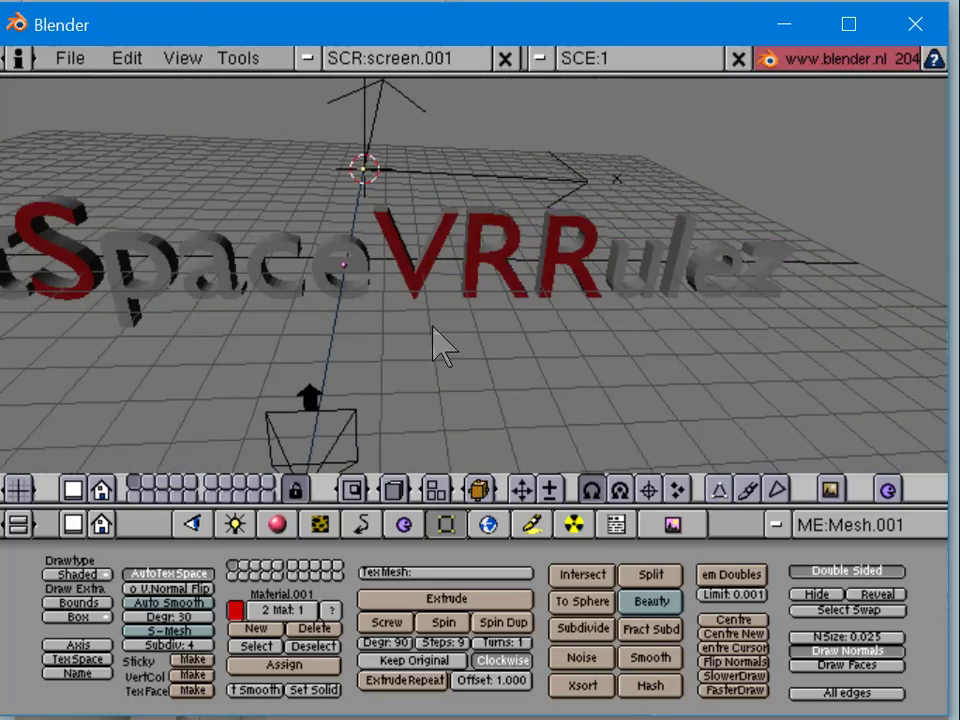
key(z)
key(z)
middle_drag(476, 343, 553, 321)
key(z)
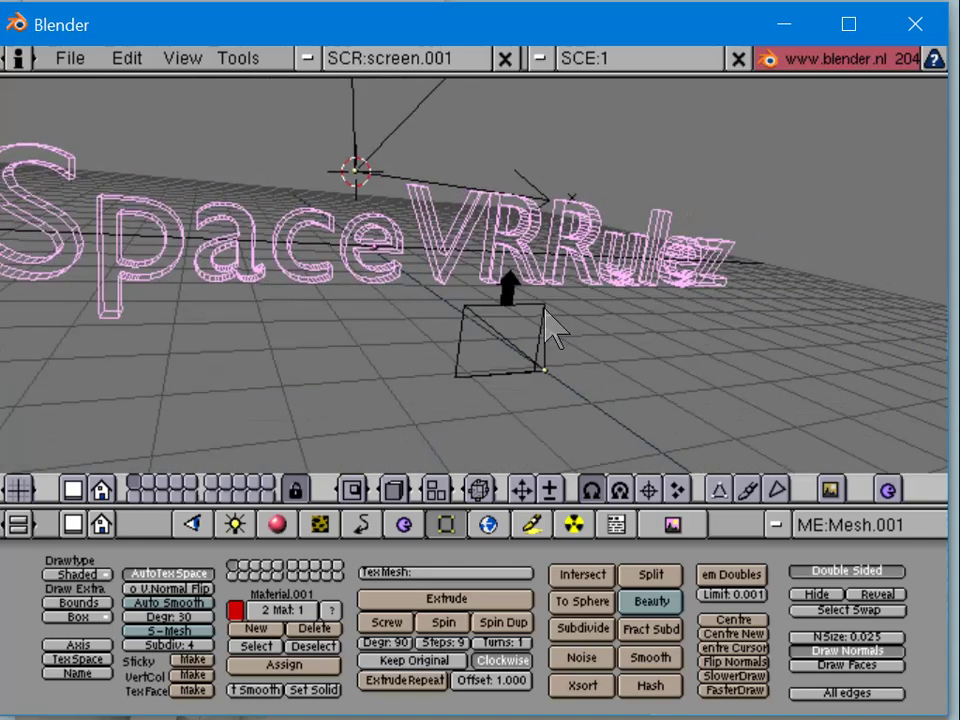
mouse_move(317, 349)
middle_down()
mouse_move(390, 345)
mouse_move(285, 332)
mouse_move(311, 340)
mouse_move(318, 371)
middle_up()
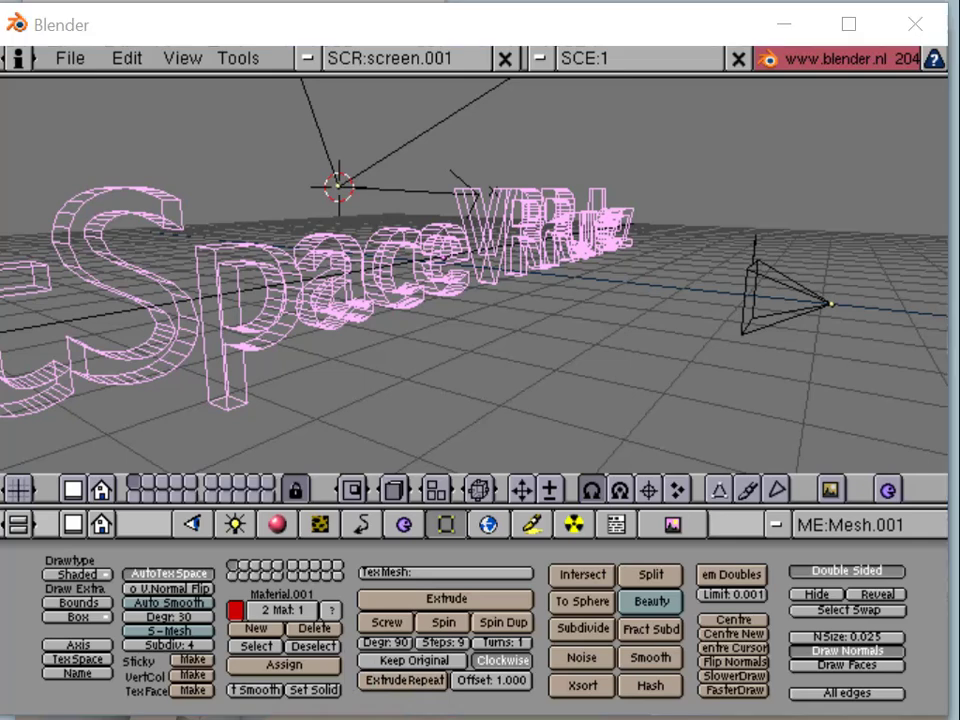
Step: Switch to Unity and arrange the AltspaceVR build window over the editor, showing the Kit tool's folder and asset name settings
key(alt+Tab)
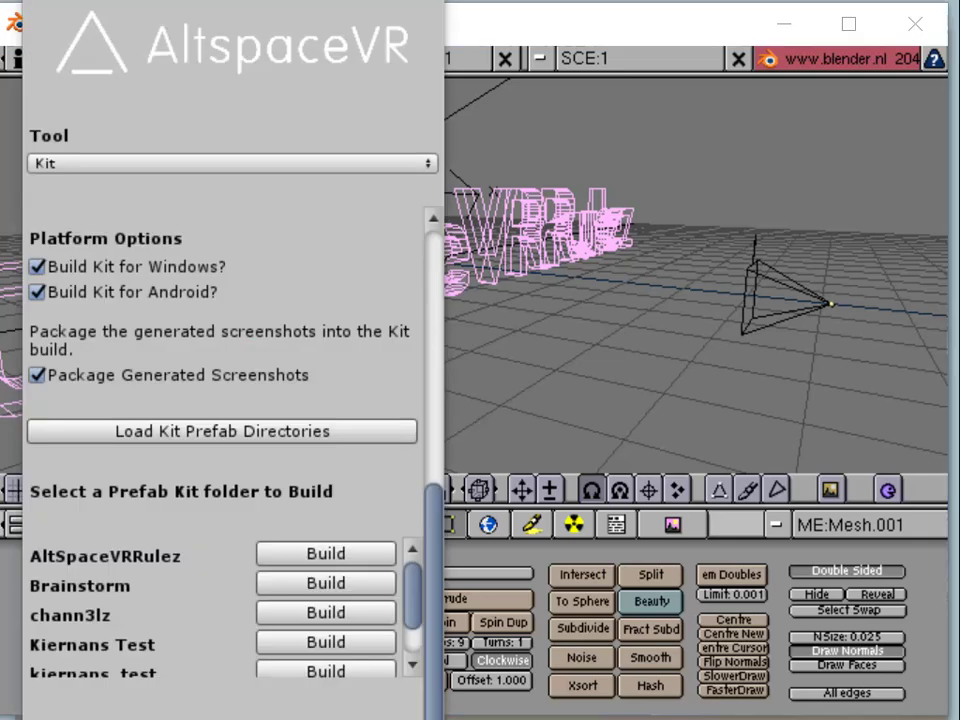
drag(738, 717, 625, 718)
scroll(370, 415, up, 10)
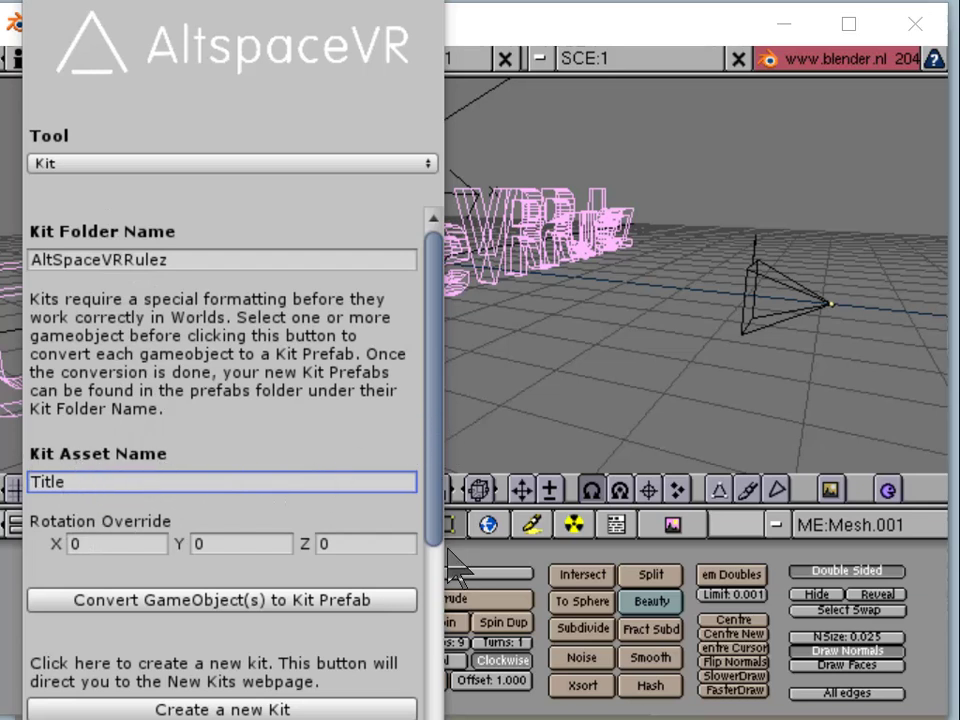
drag(620, 716, 622, 54)
drag(289, 4, 32, 420)
click(172, 64)
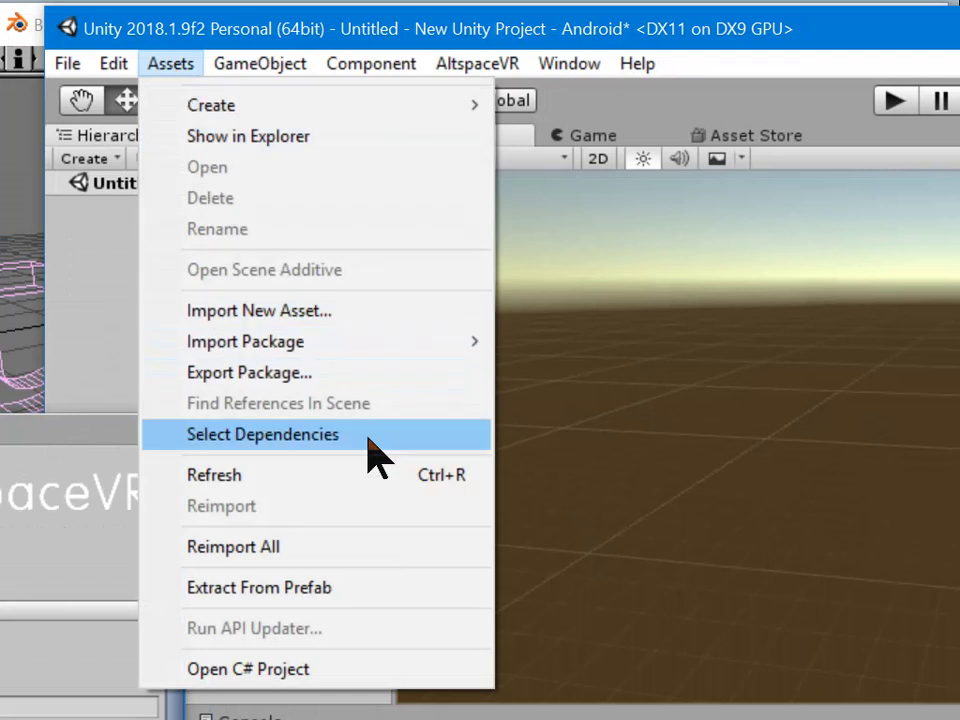
click(78, 443)
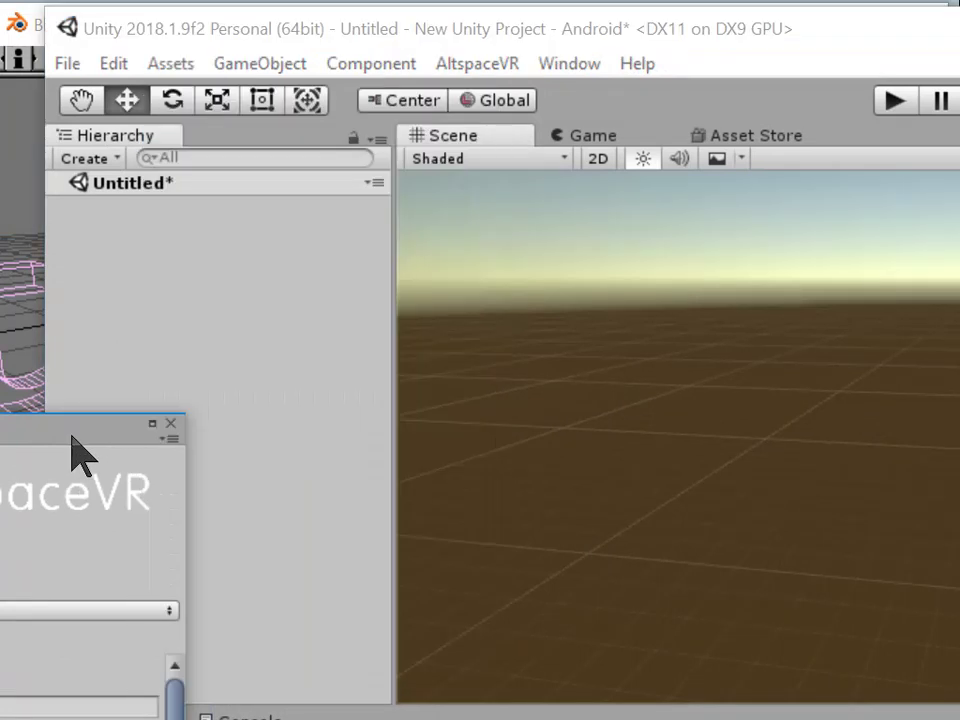
drag(78, 443, 377, 104)
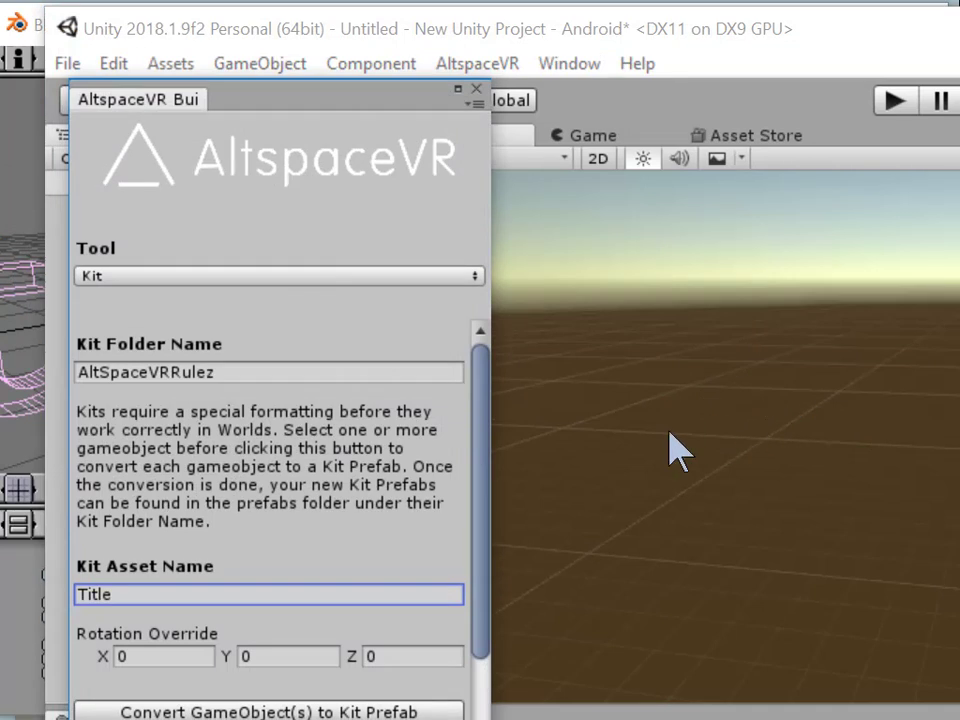
Step: Review the Kit tool's settings from the prefab conversion to the platform options and the kit folder build list
scroll(313, 530, down, 3)
scroll(313, 516, down, 3)
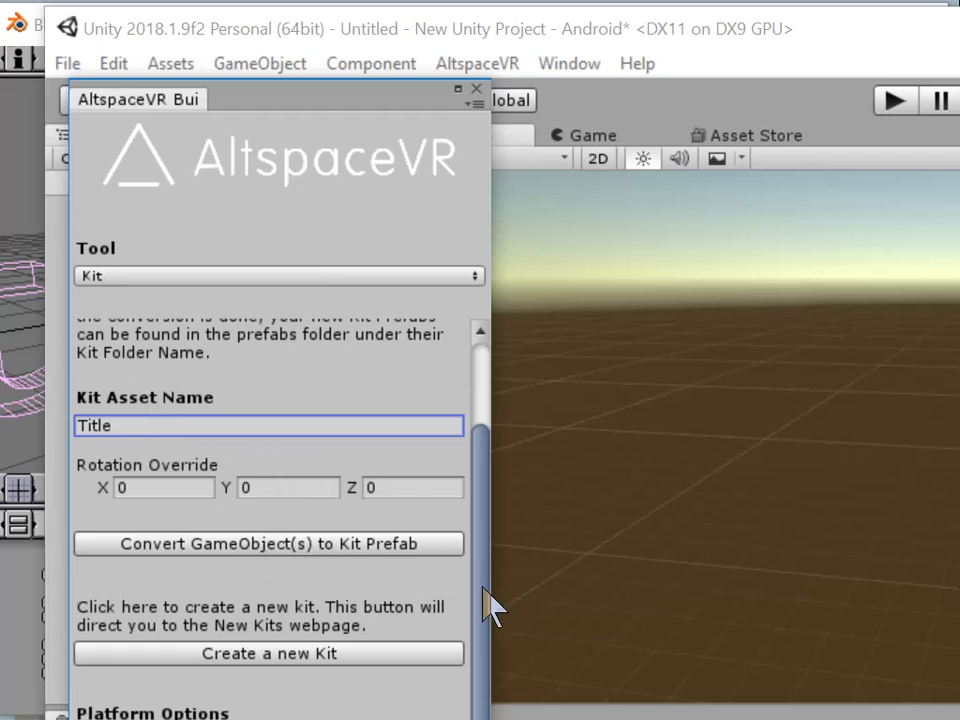
drag(478, 606, 480, 719)
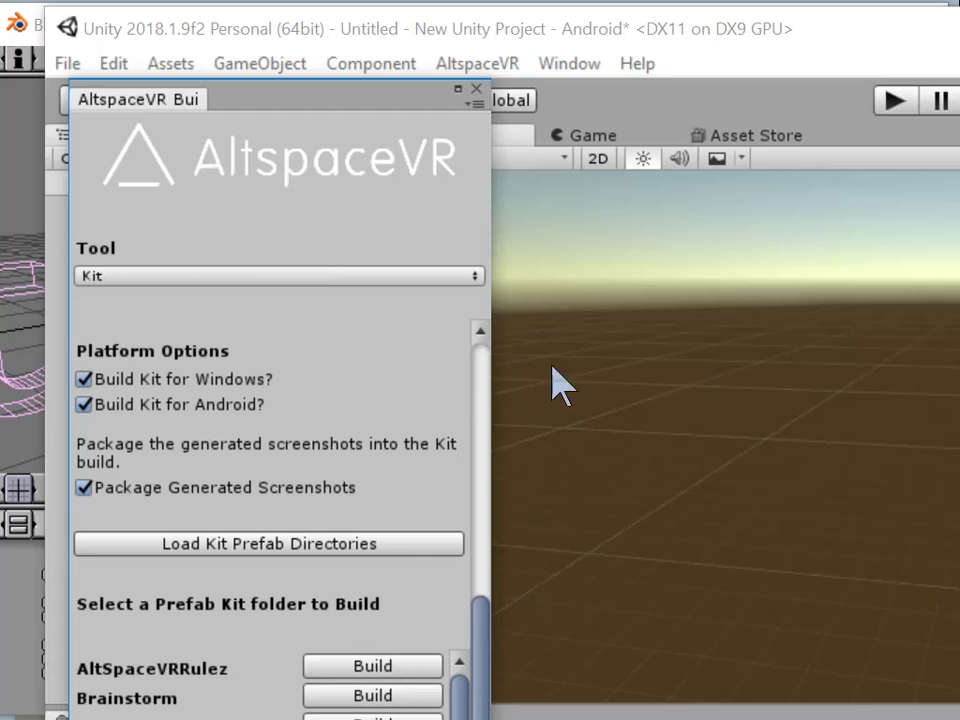
Step: Move the Unity editor out of view and bring the browser with the AltspaceVR Artifacts page over Blender
drag(844, 31, 925, 717)
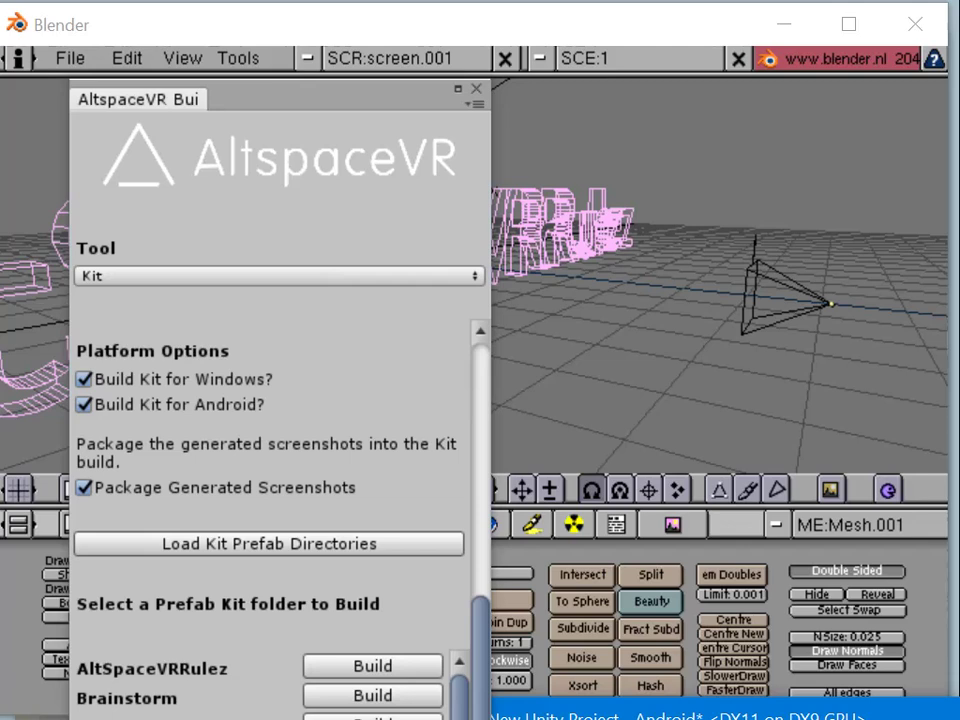
drag(0, 262, 798, 94)
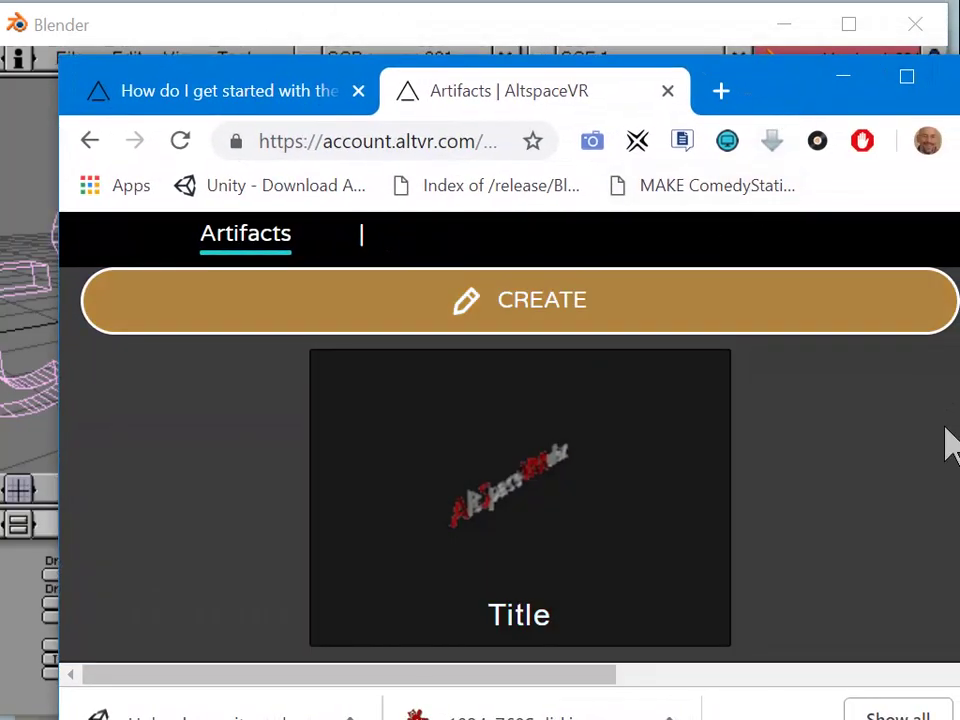
Step: Look over the Title artifact on the Artifacts page and go back to the kit's own page
scroll(948, 443, down, 4)
scroll(948, 443, up, 5)
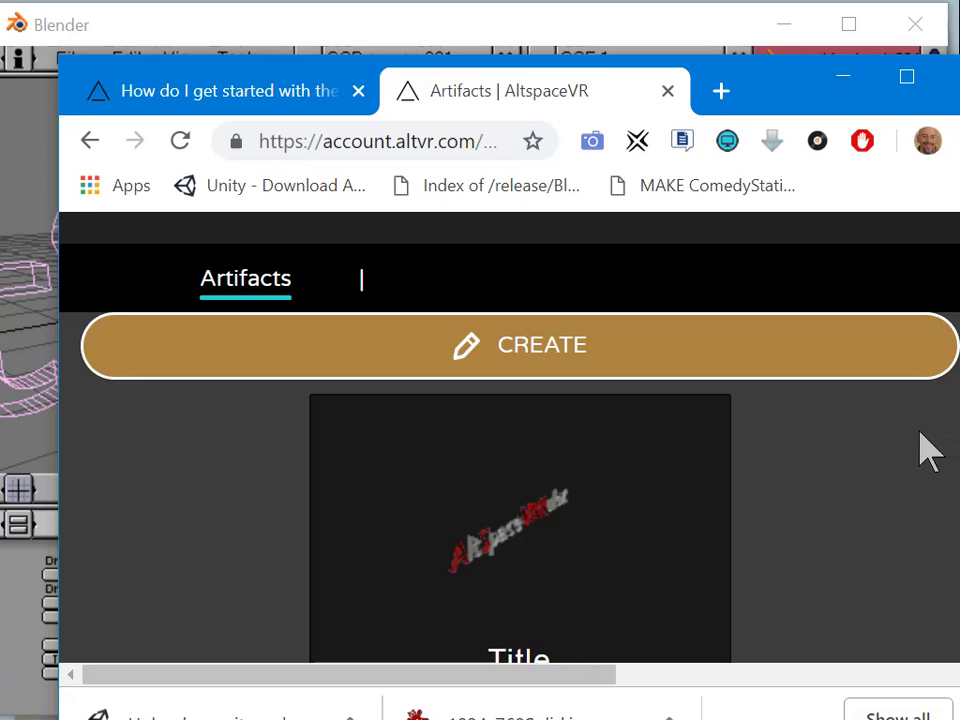
scroll(896, 461, down, 3)
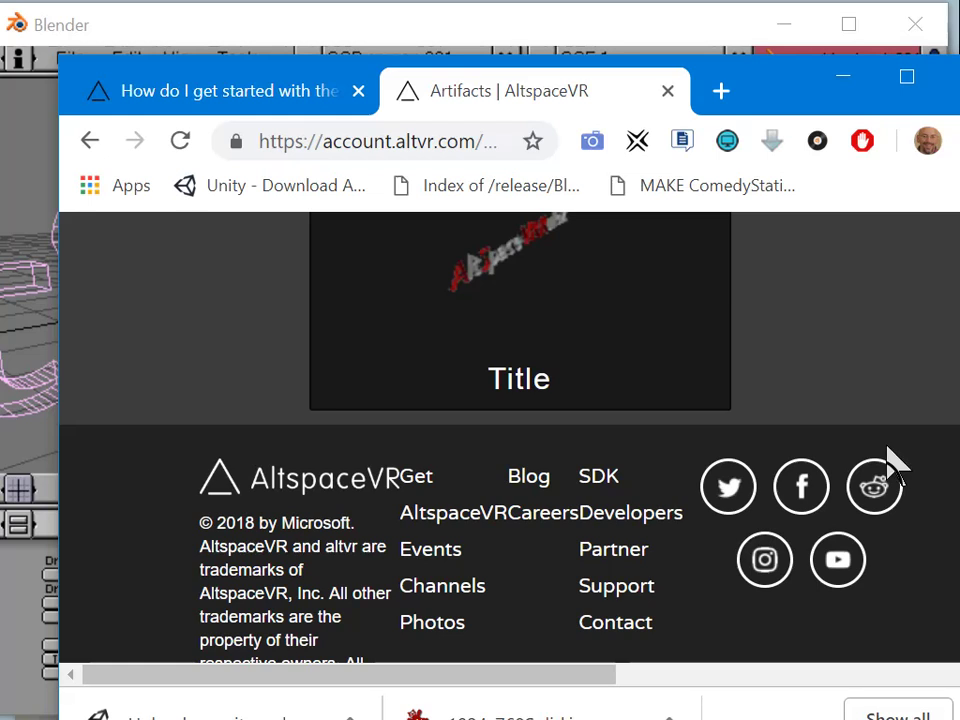
scroll(896, 461, up, 4)
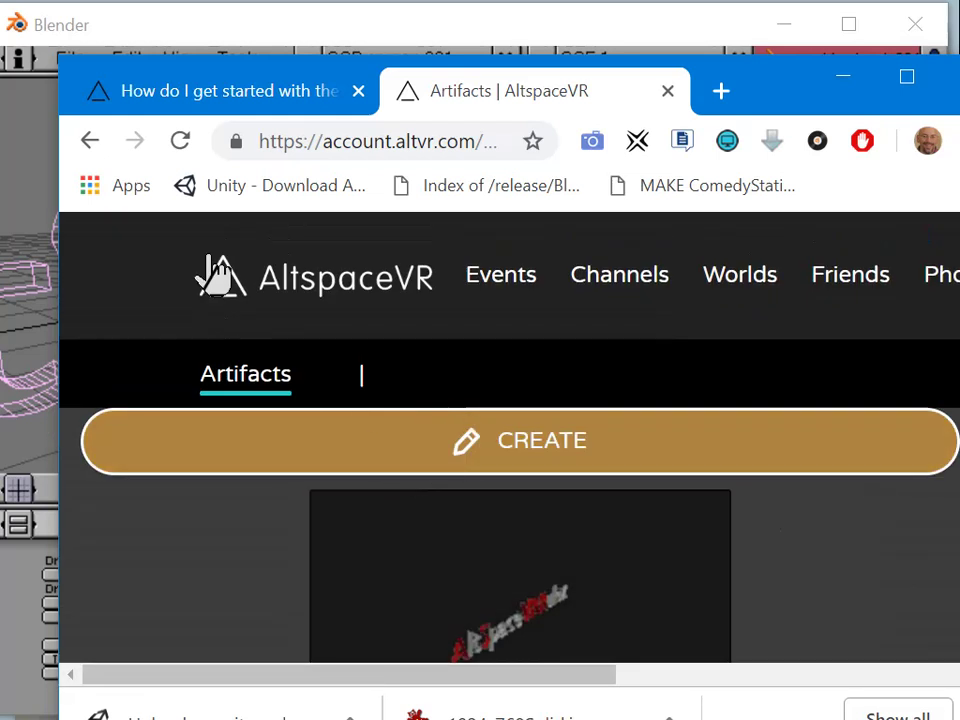
click(86, 141)
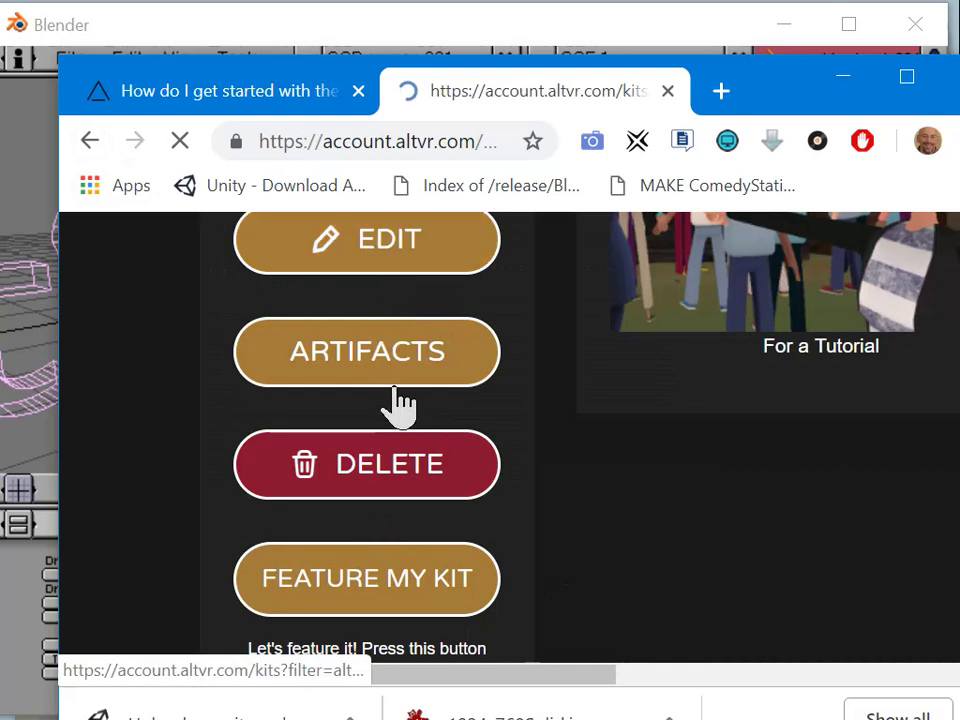
Step: Look over the image and zip upload fields and sharing section of the kit's edit form, and return to the kit's page
scroll(396, 390, down, 5)
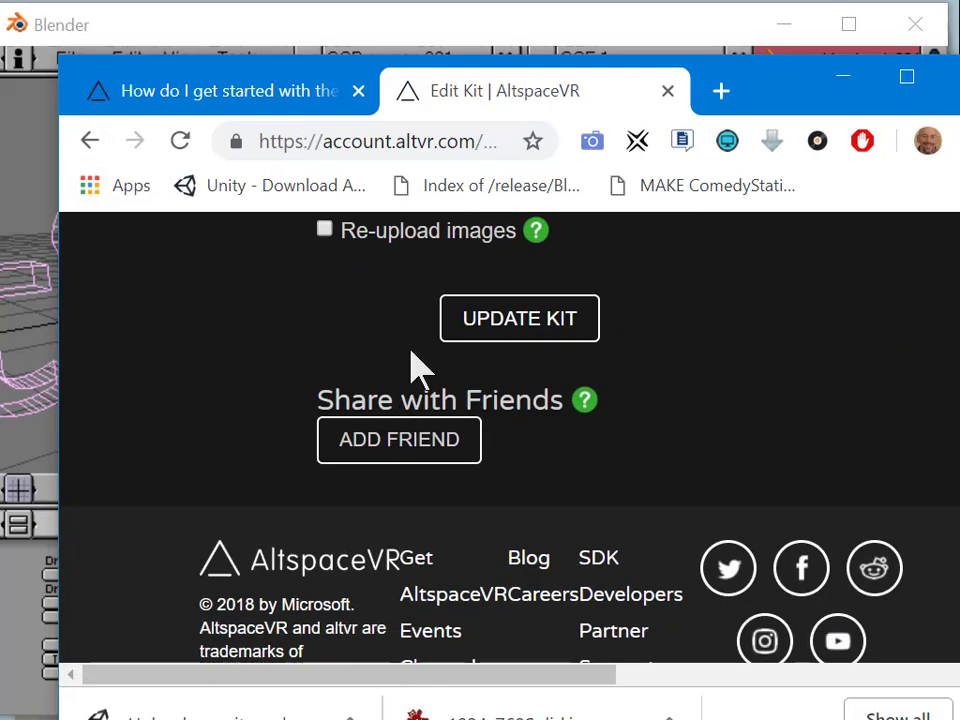
scroll(412, 340, up, 3)
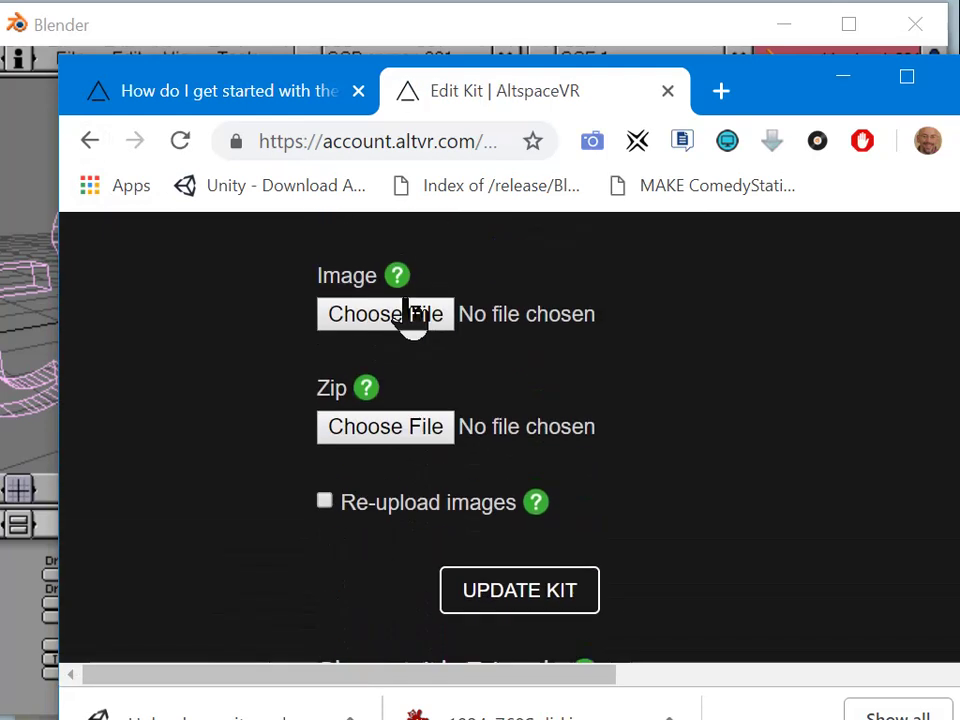
click(90, 141)
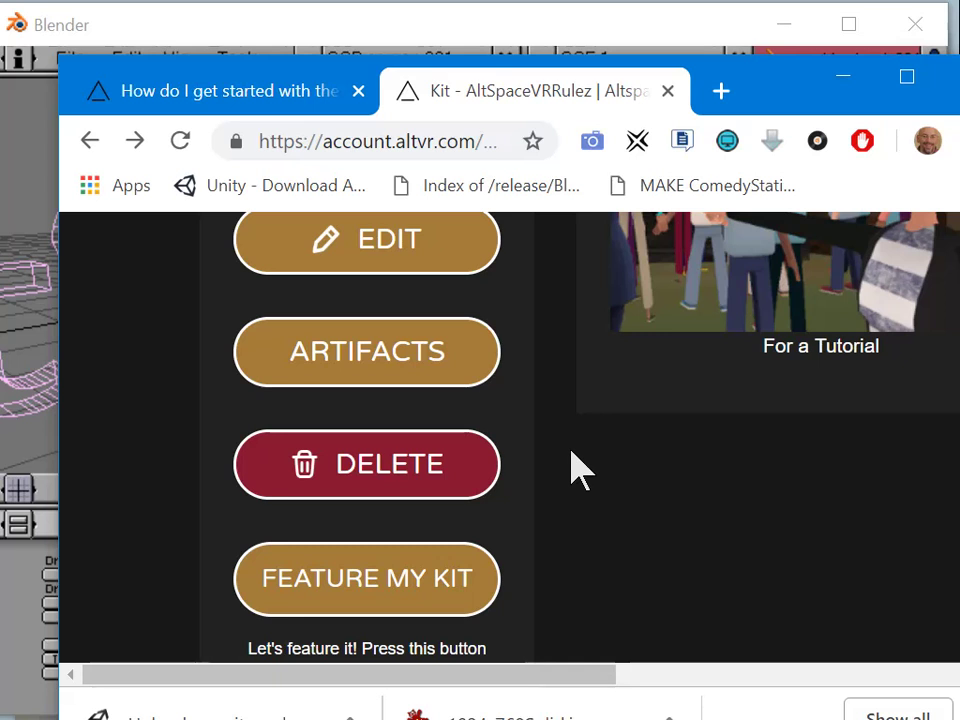
Step: Move the browser aside to show the AltspaceVR build window, reposition that window over Blender, and bring the browser back in front
drag(772, 80, 0, 205)
click(258, 102)
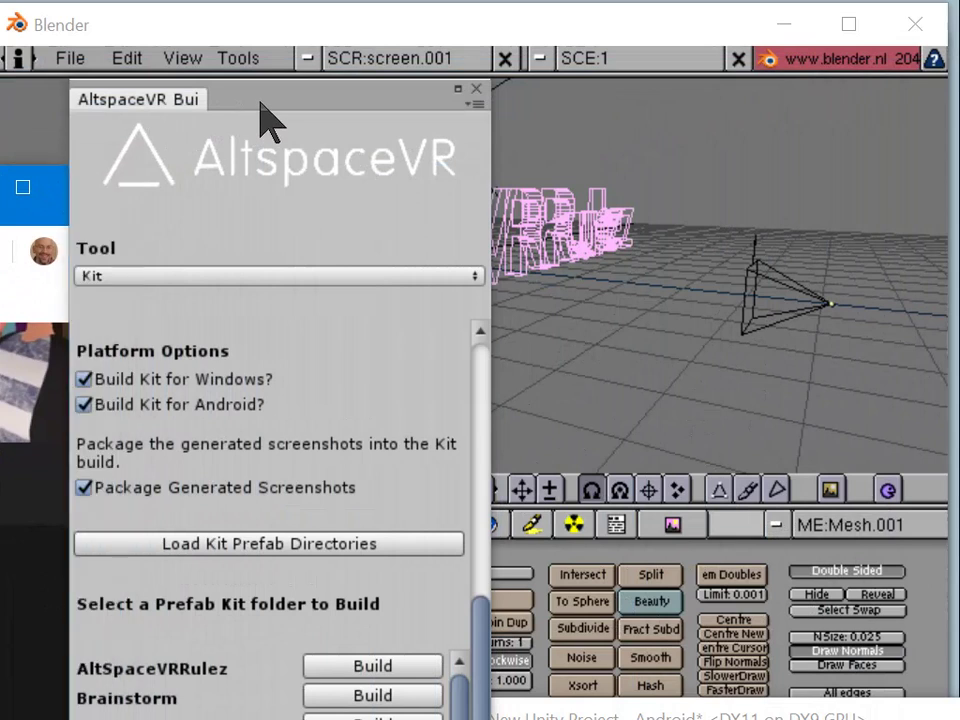
drag(260, 102, 393, 176)
drag(0, 180, 773, 0)
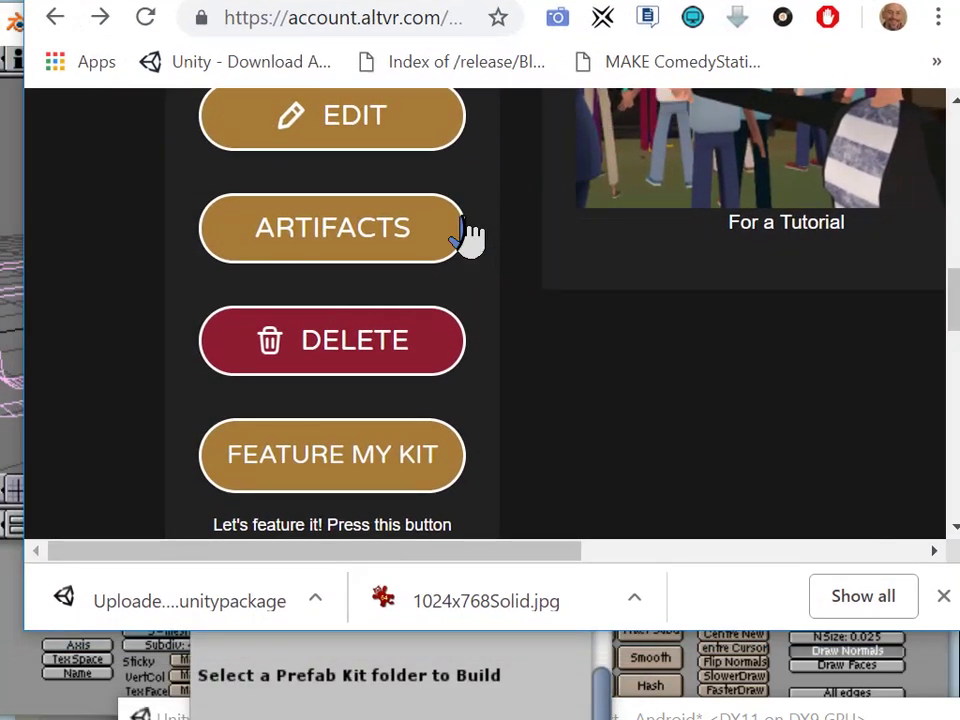
Step: Open the AltSpaceVRRulez kit for editing and review its description, file upload, Update Kit and Share with Friends sections
click(396, 132)
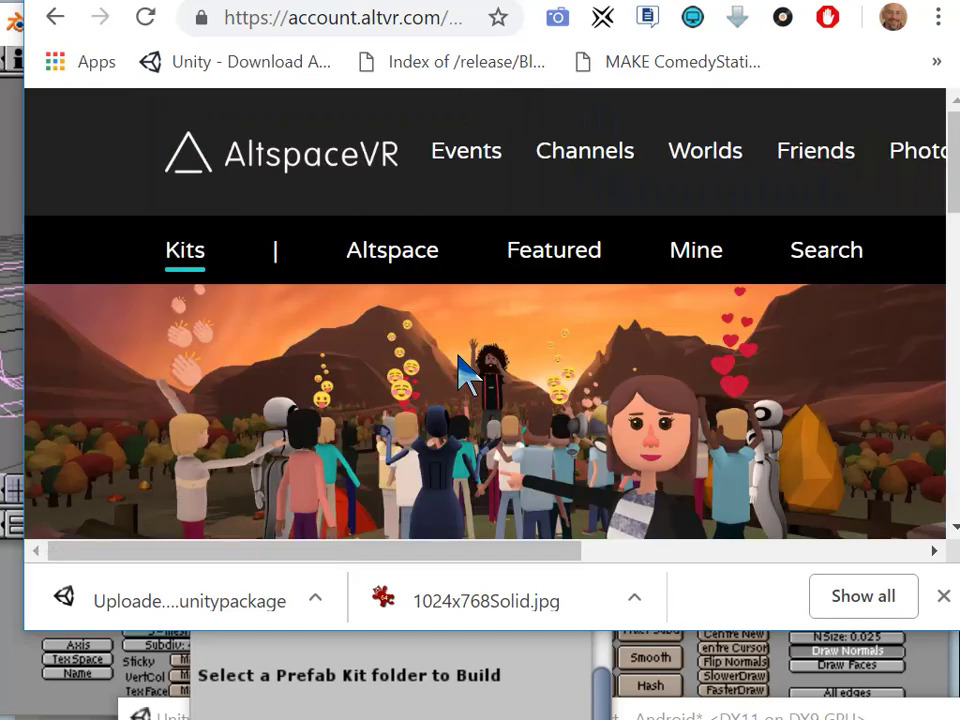
scroll(463, 370, down, 10)
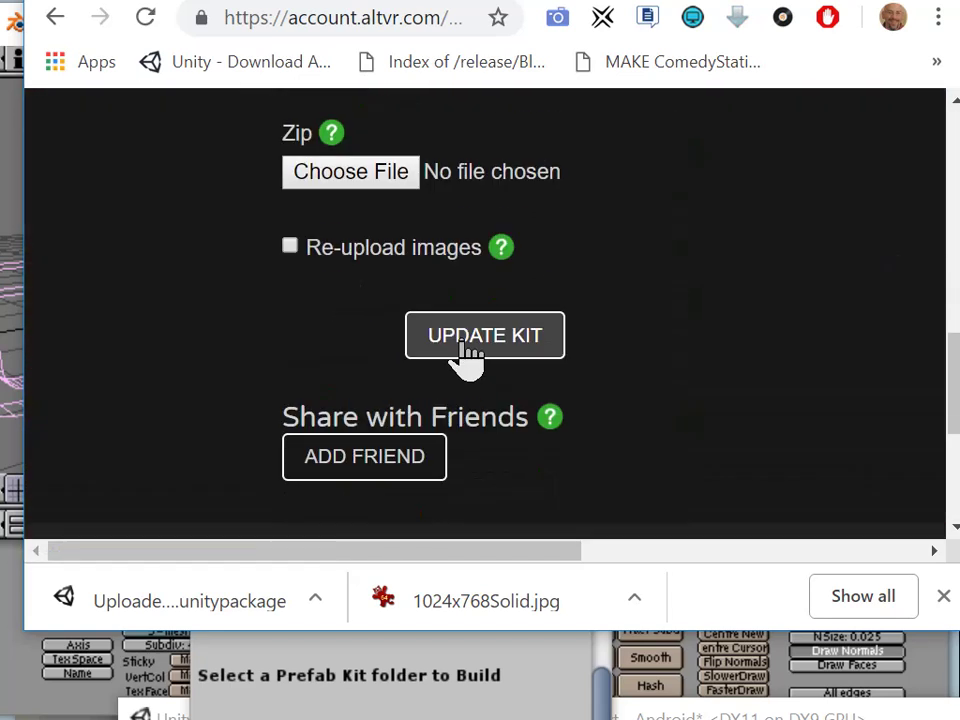
click(467, 350)
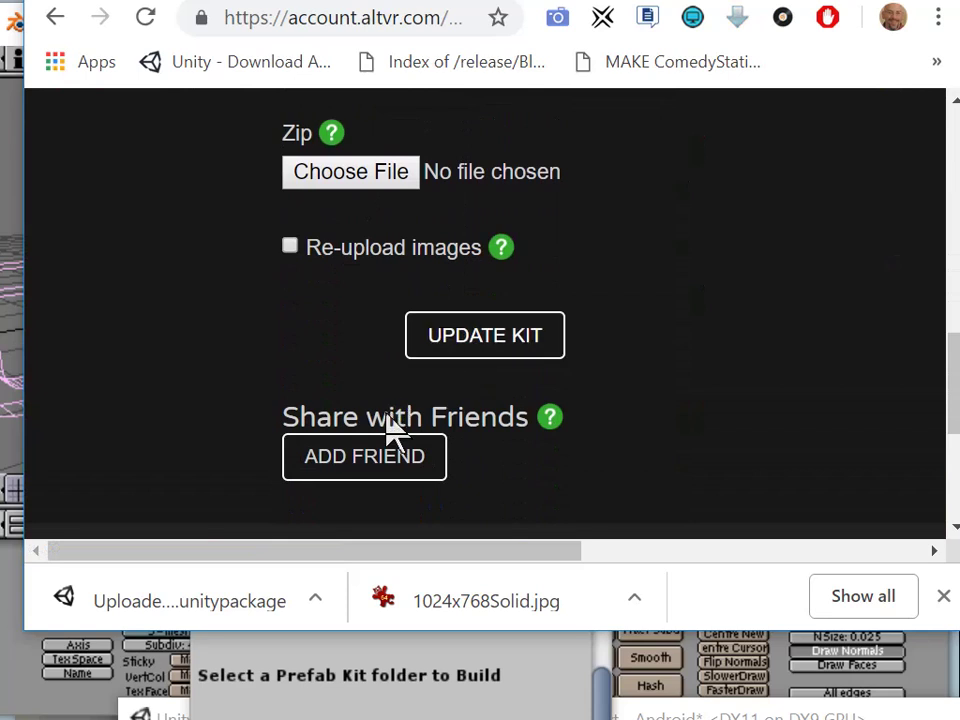
scroll(429, 437, down, 4)
scroll(452, 377, up, 3)
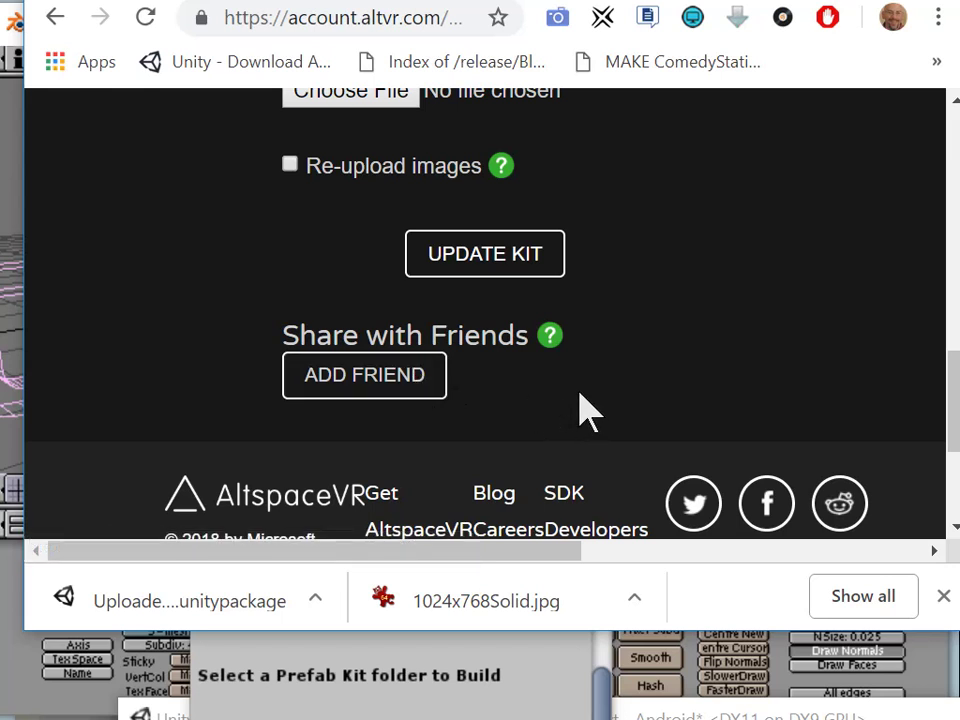
scroll(588, 410, up, 10)
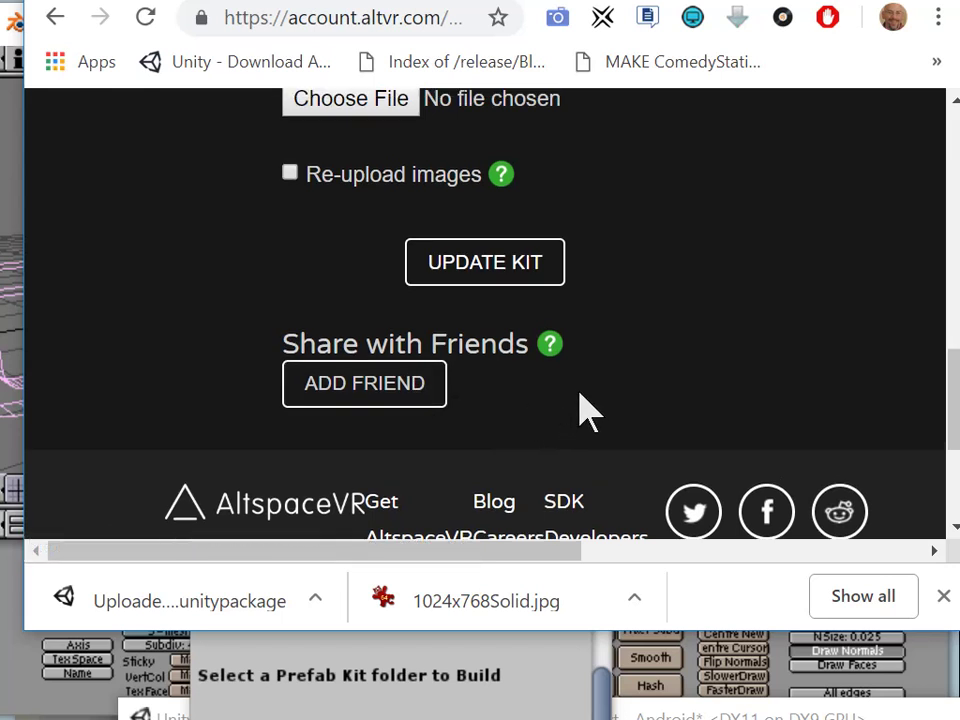
scroll(588, 410, down, 3)
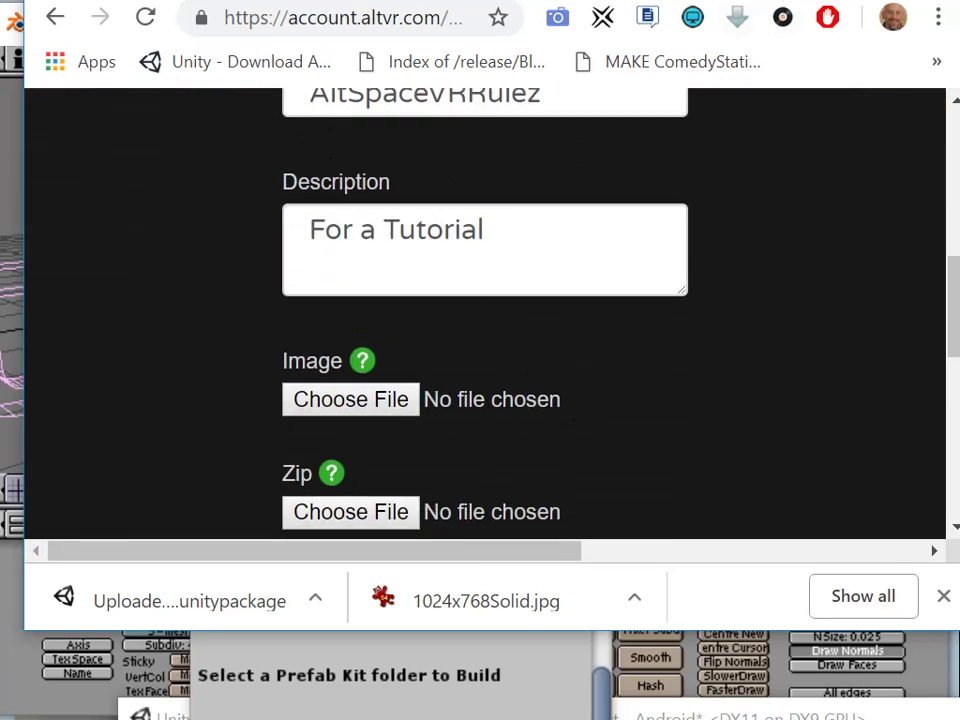
Step: Clear the browser and the AltspaceVR build window out of view and bring the Unity editor up over the lower part of Blender
drag(749, 0, 0, 300)
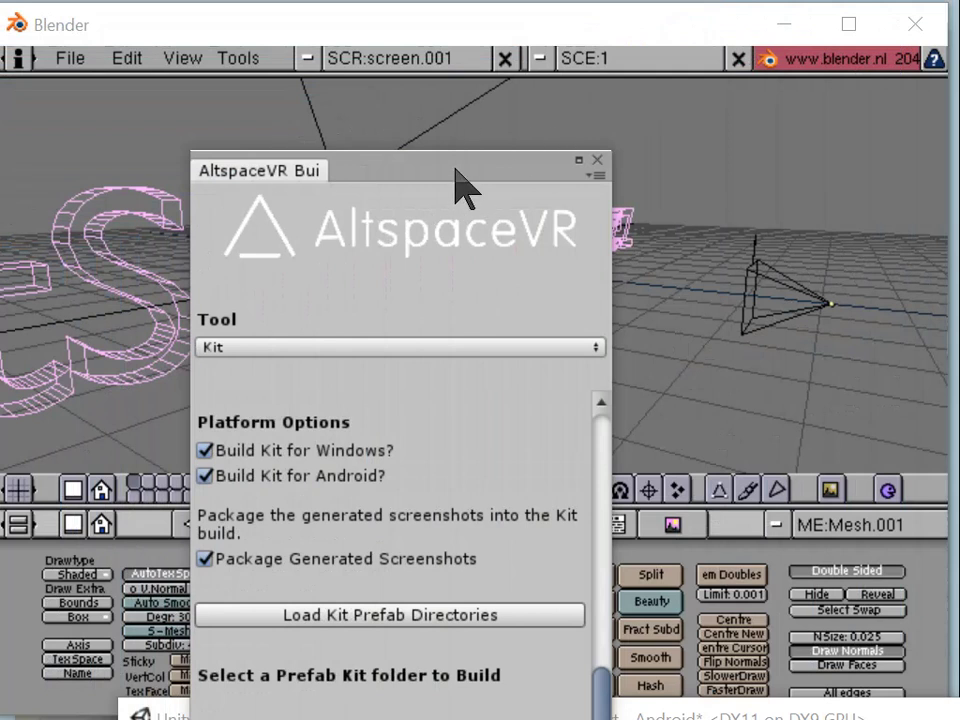
drag(454, 169, 0, 155)
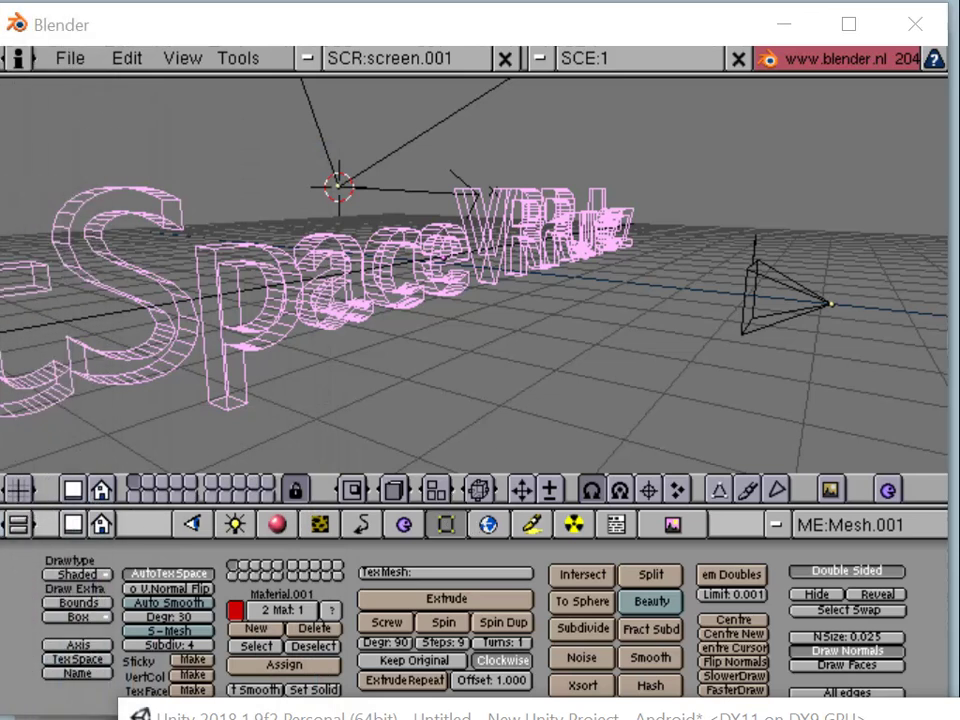
drag(840, 712, 948, 8)
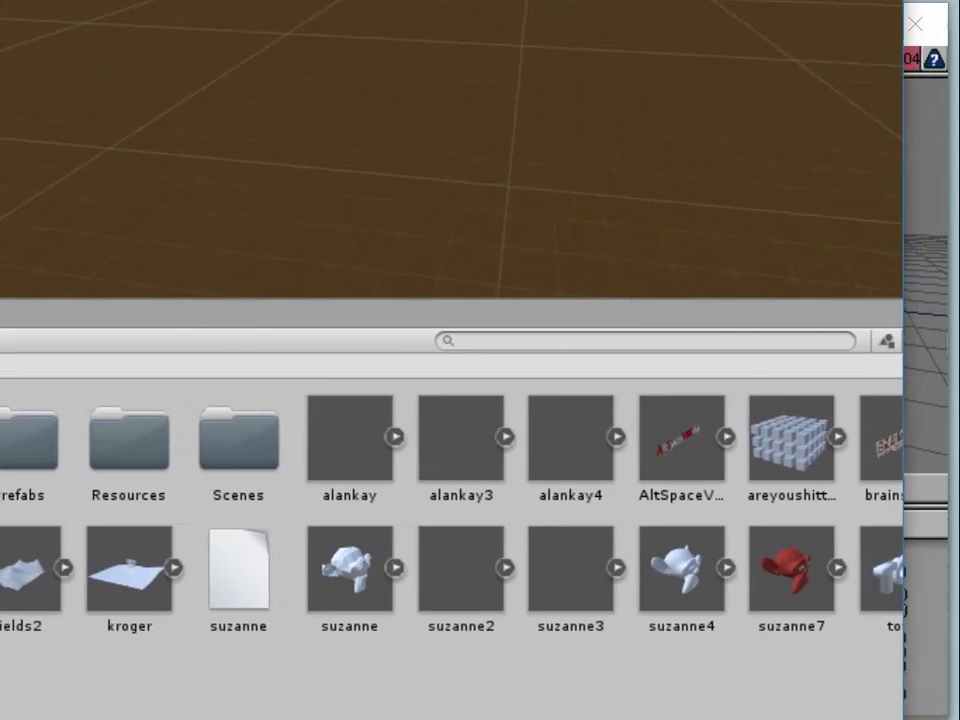
drag(405, 0, 959, 476)
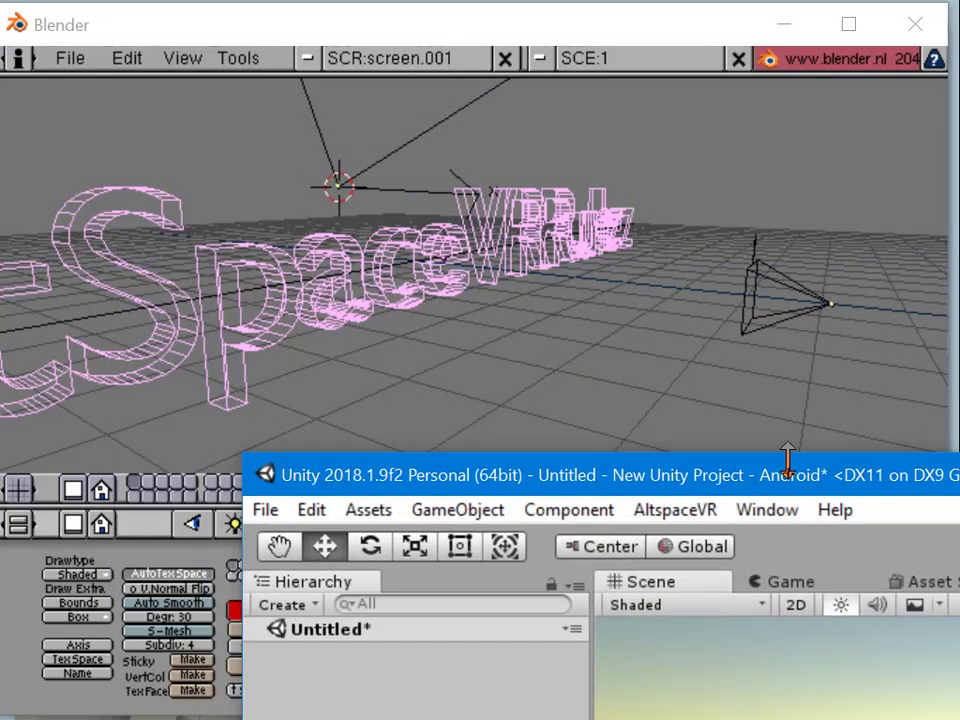